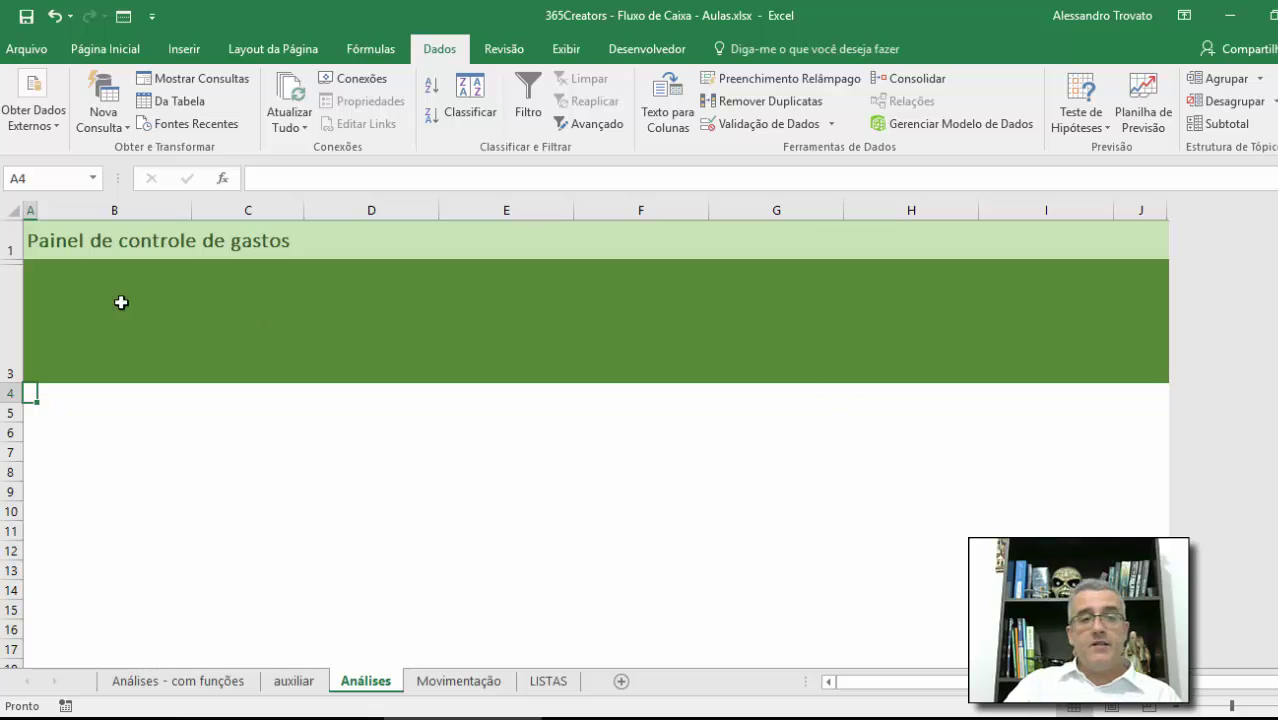
- Give every column on the Análises sheet the same narrow width
{"action": "left_click", "coordinate": [13, 210]}
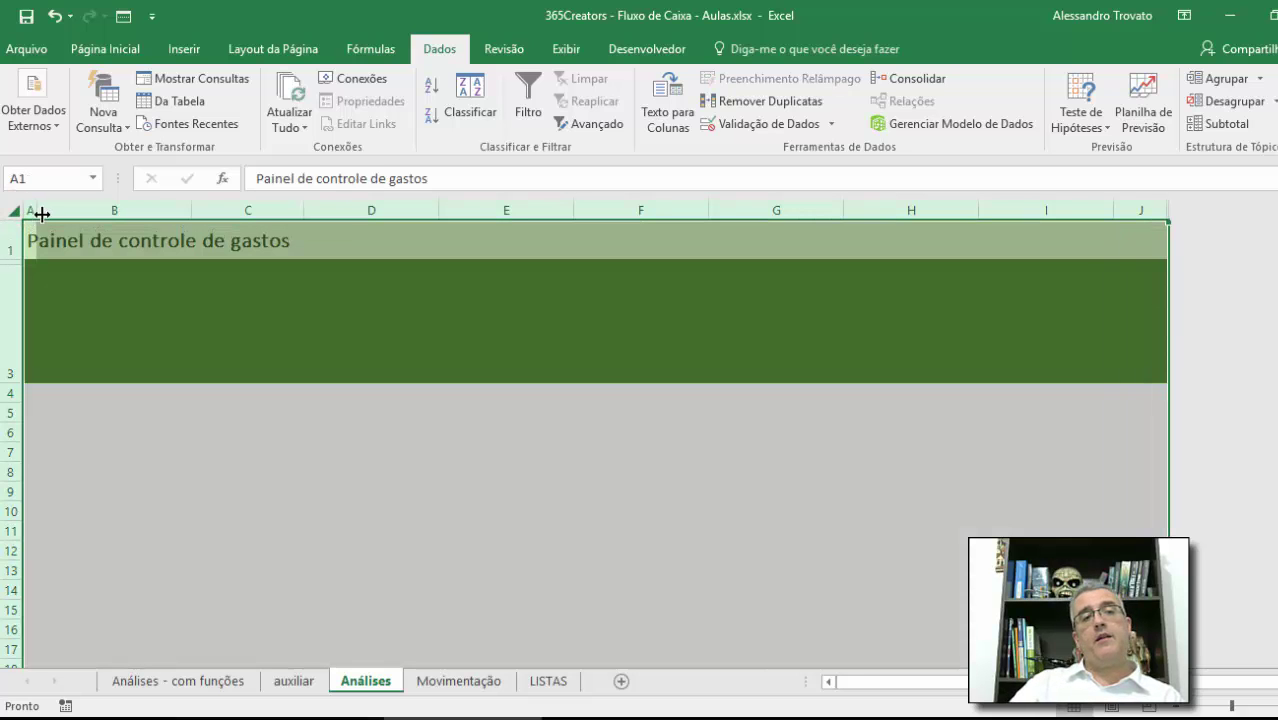
{"action": "double_click", "coordinate": [37, 211]}
{"action": "left_click", "coordinate": [267, 322]}
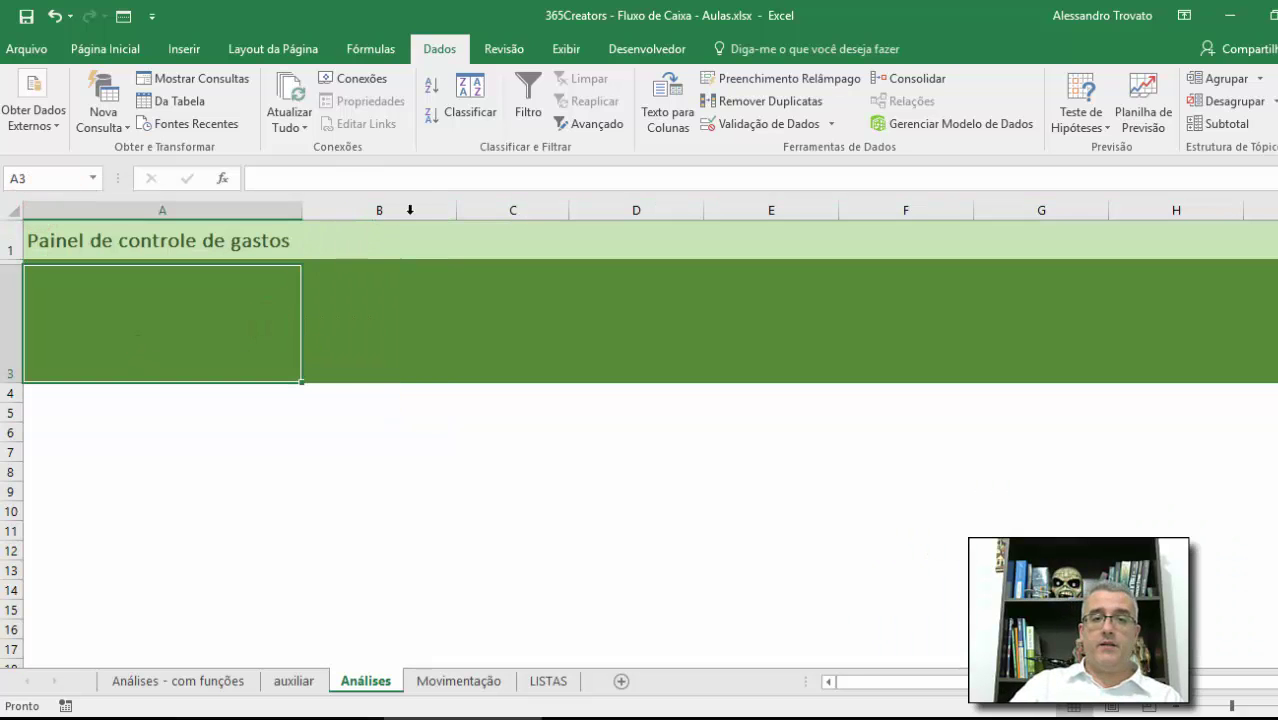
{"action": "left_click", "coordinate": [12, 211]}
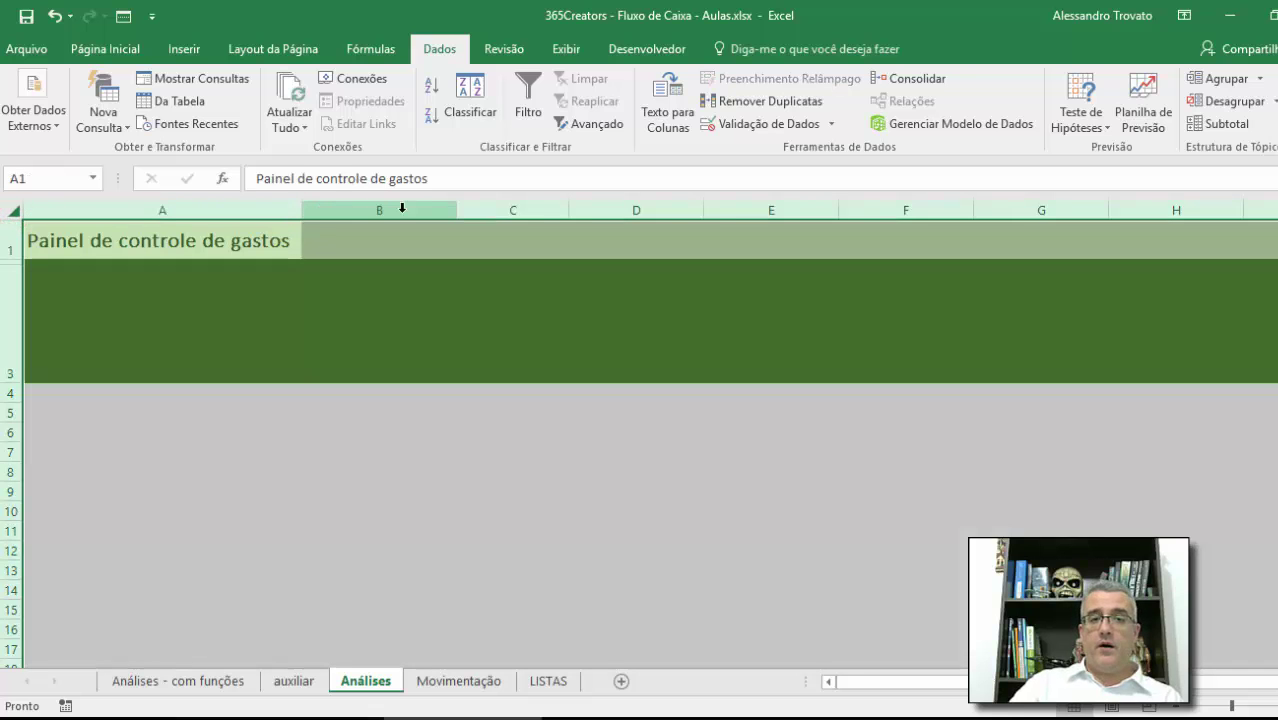
{"action": "left_click_drag", "start_coordinate": [456, 210], "coordinate": [360, 211]}
{"action": "left_click", "coordinate": [414, 357]}
- Autofit the height of every row on the Análises sheet
{"action": "left_click", "coordinate": [10, 211]}
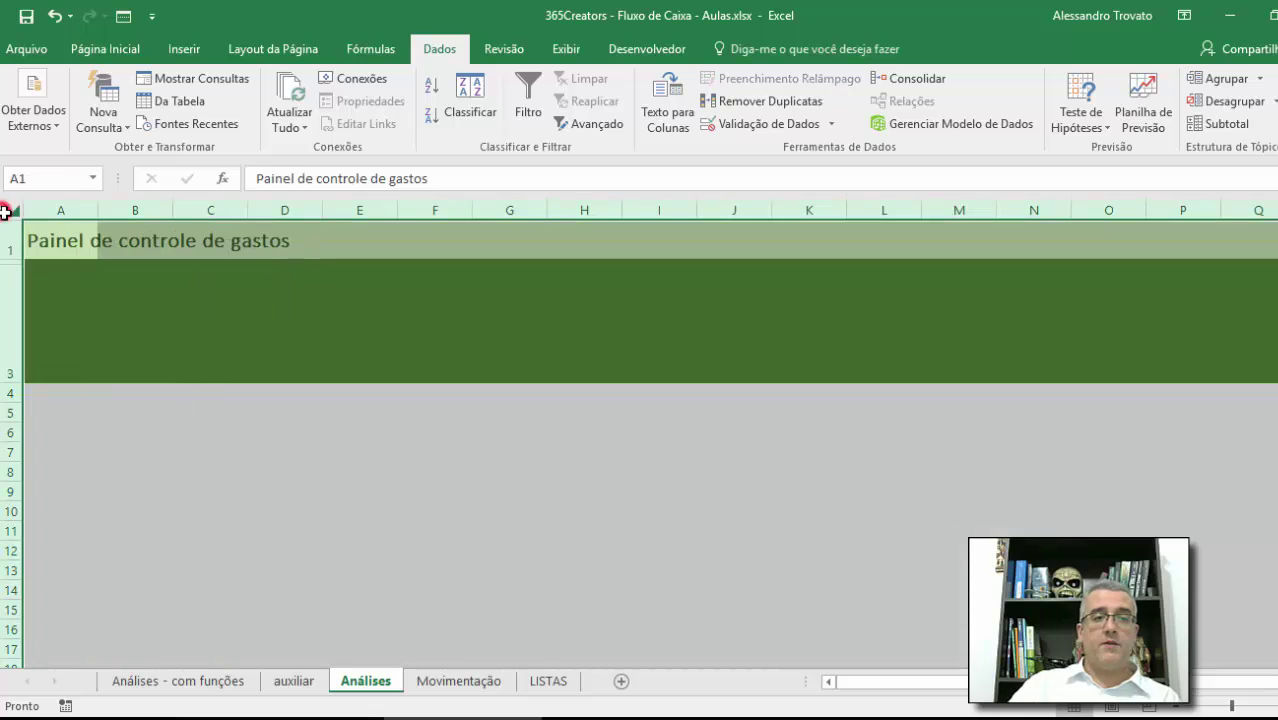
{"action": "left_click_drag", "start_coordinate": [9, 259], "coordinate": [9, 248]}
{"action": "left_click", "coordinate": [175, 332]}
{"action": "left_click", "coordinate": [297, 392]}
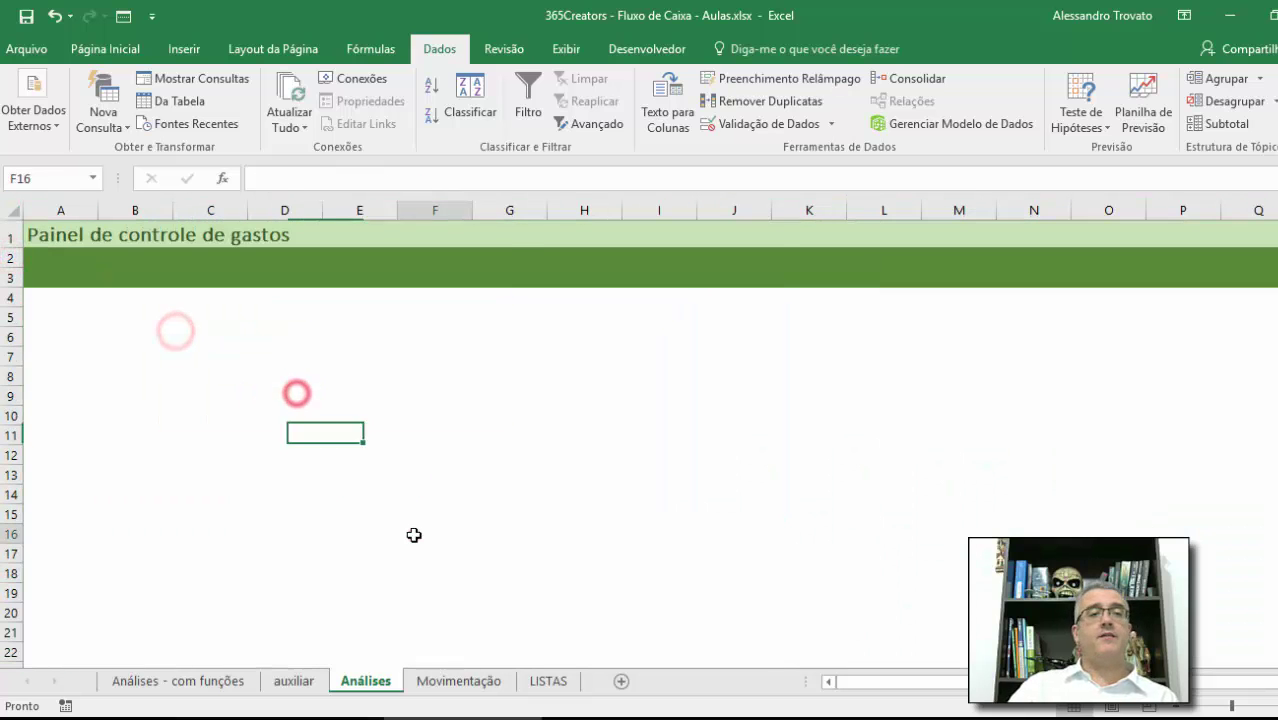
{"action": "left_click", "coordinate": [419, 533]}
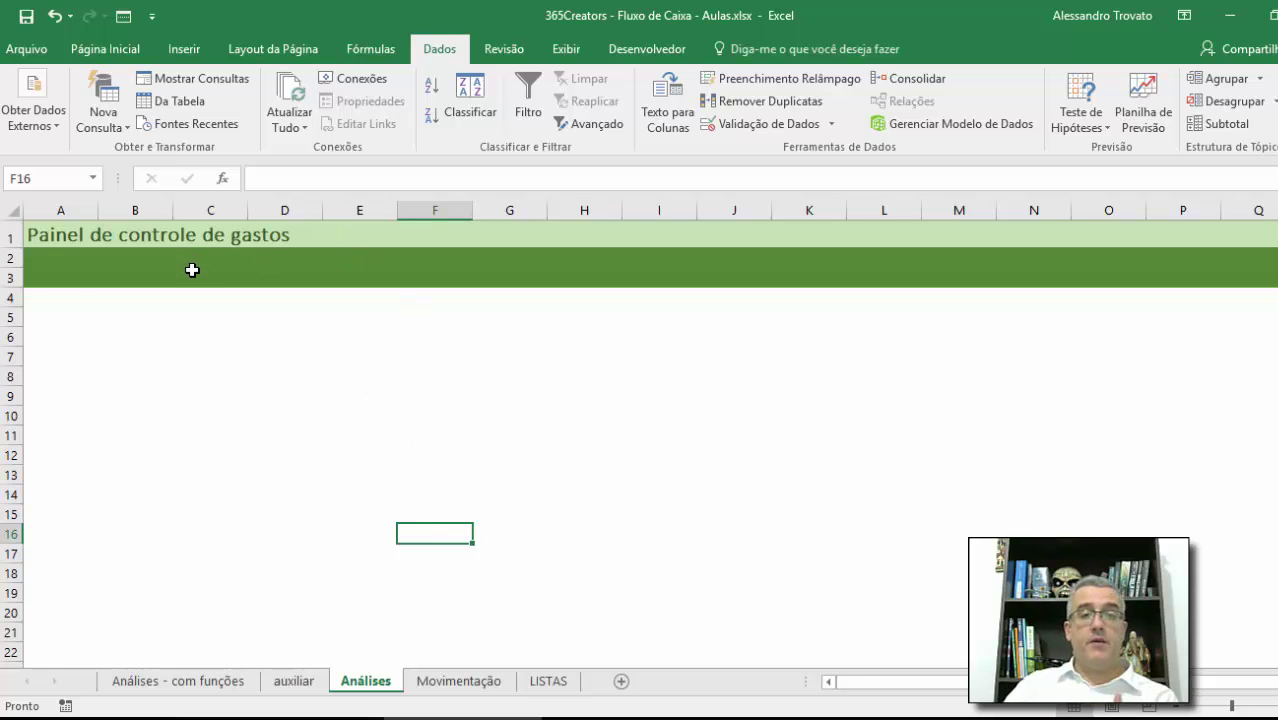
- Examine the fill colours used for title row 1 and the dark green rows 2 and 3
{"action": "left_click", "coordinate": [10, 233]}
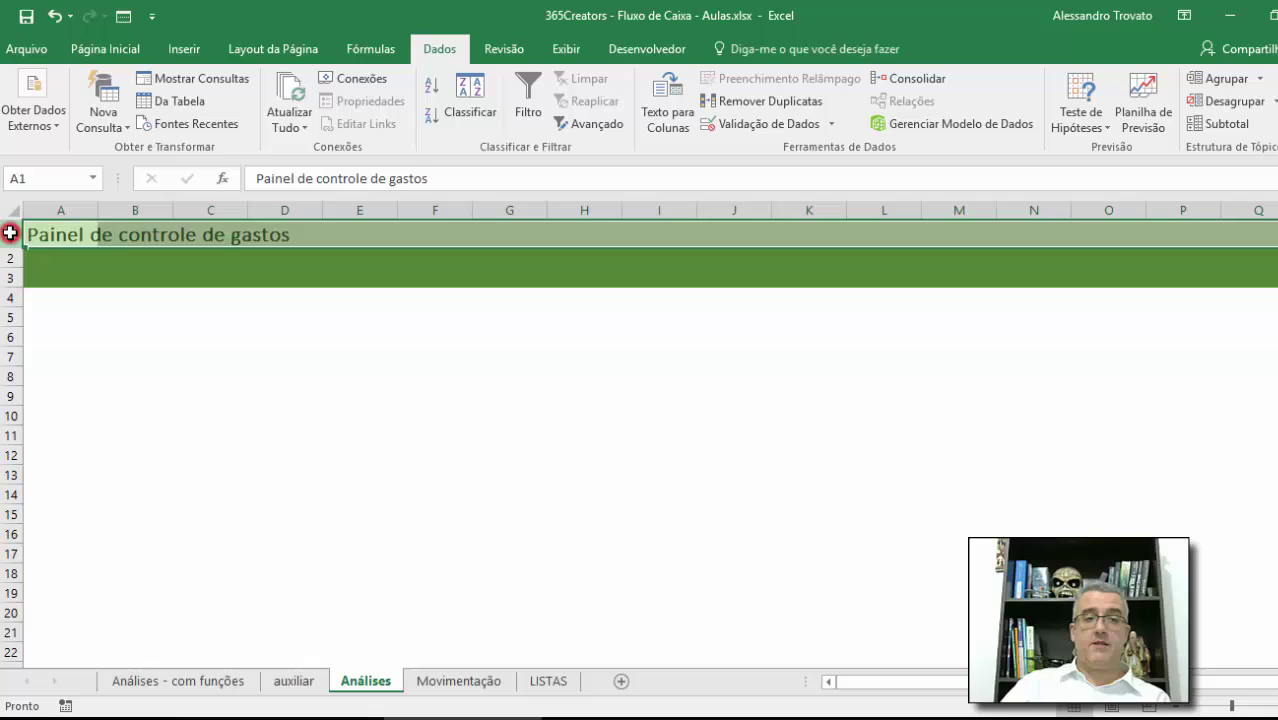
{"action": "left_click", "coordinate": [180, 276]}
{"action": "left_click", "coordinate": [10, 236]}
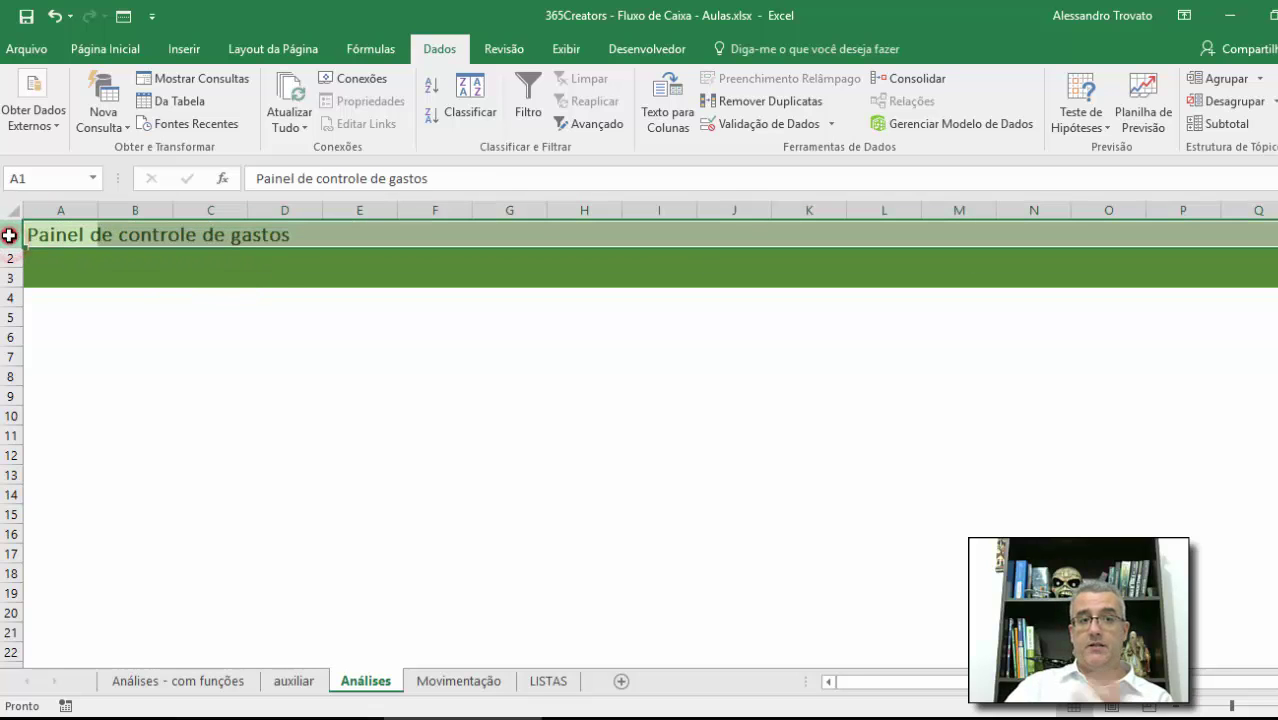
{"action": "left_click", "coordinate": [120, 47]}
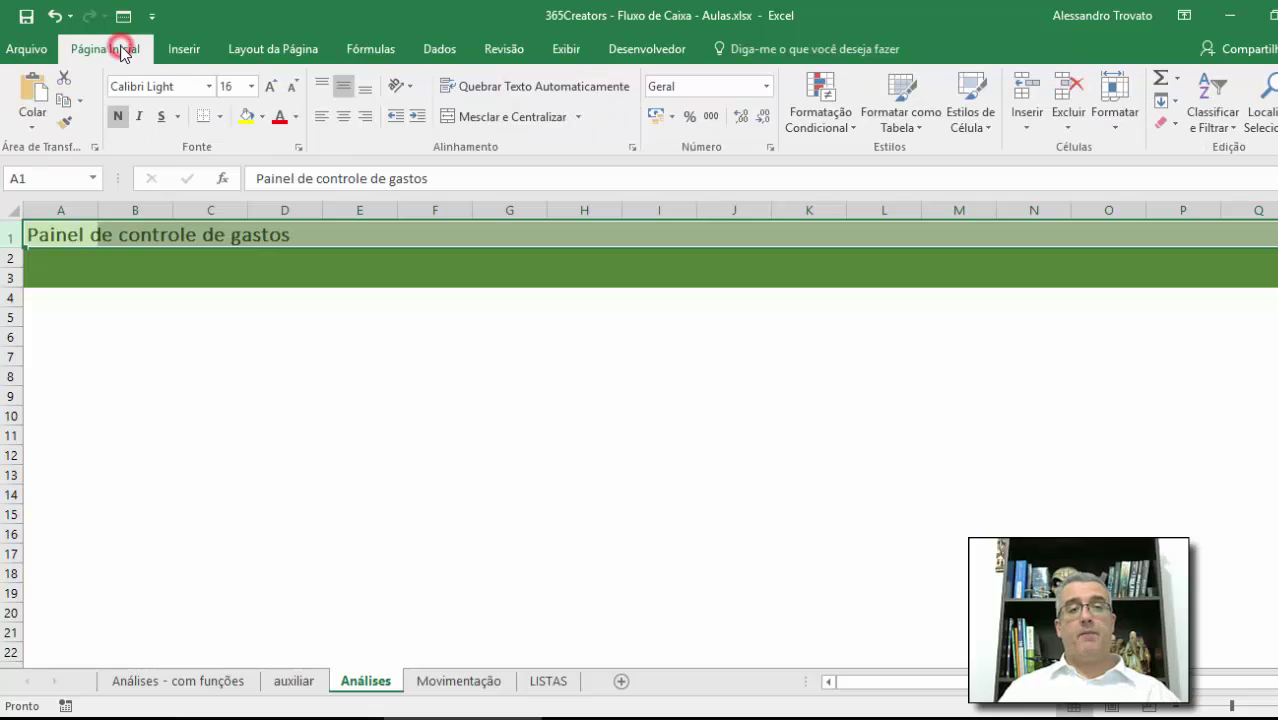
{"action": "left_click", "coordinate": [263, 116]}
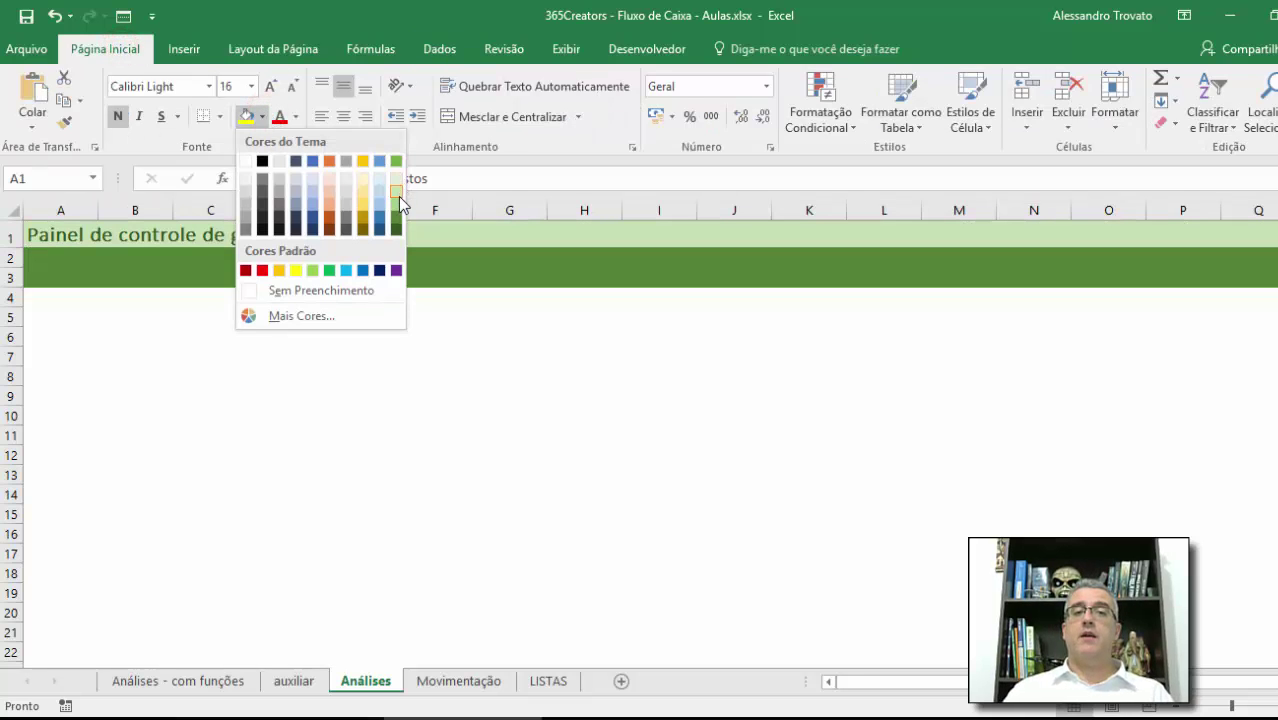
{"action": "left_click", "coordinate": [466, 250]}
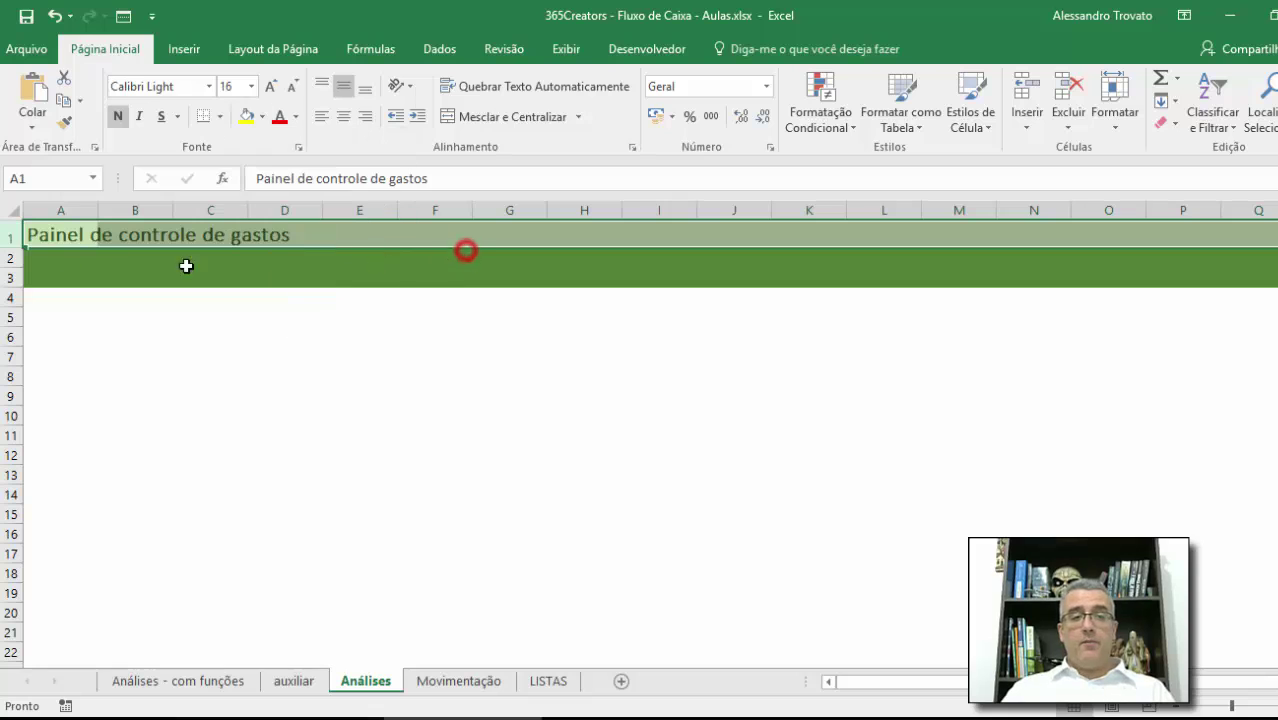
{"action": "left_click_drag", "start_coordinate": [12, 259], "coordinate": [12, 277]}
{"action": "left_click", "coordinate": [181, 277]}
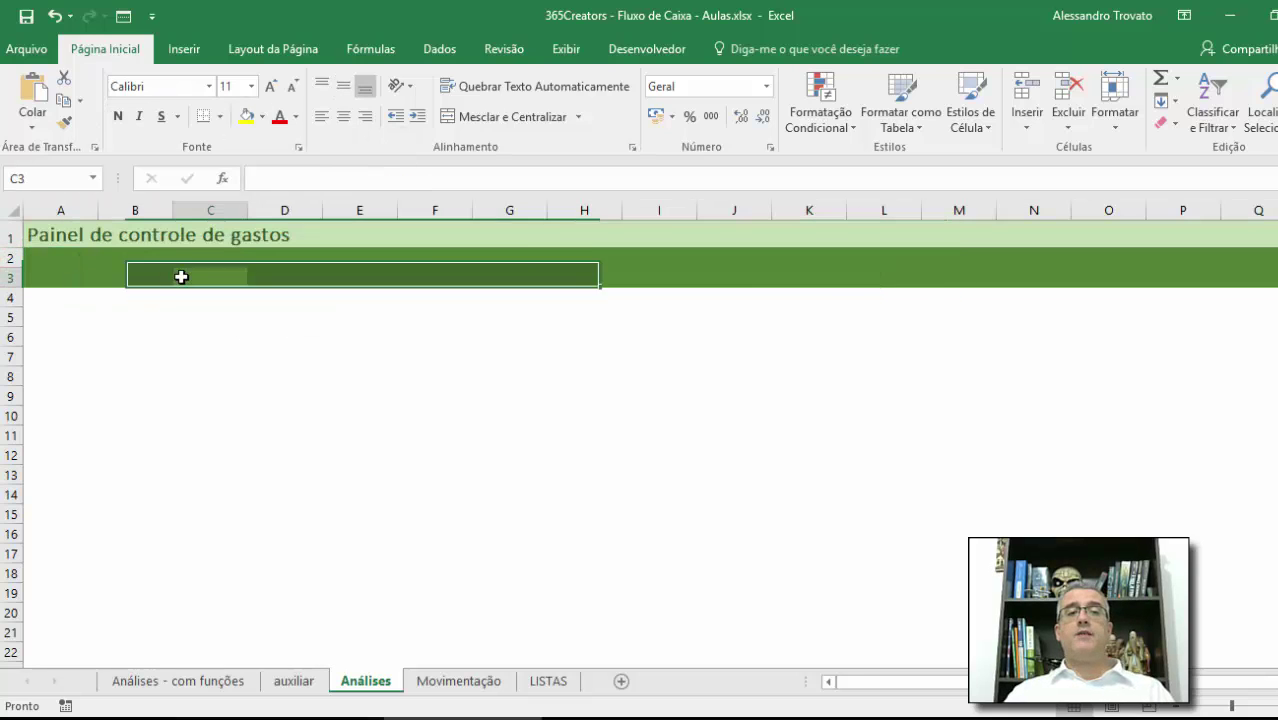
{"action": "left_click", "coordinate": [181, 277]}
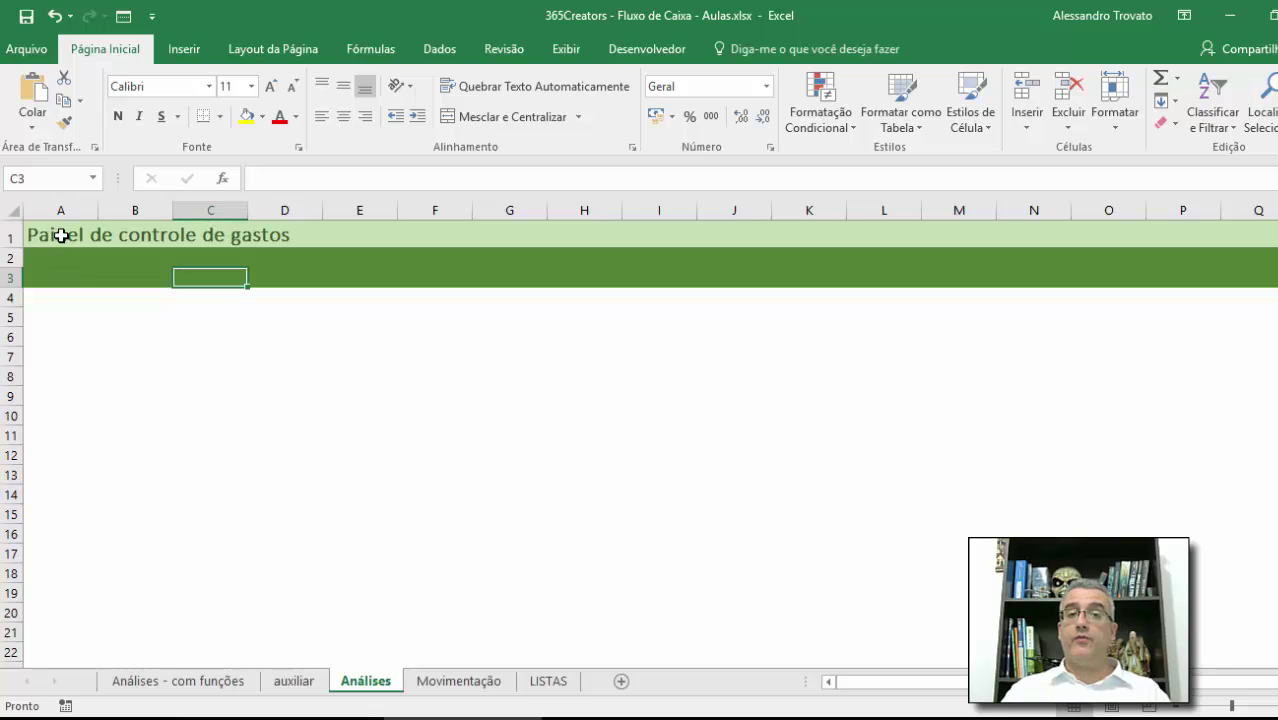
- Make title row 1 taller and enlarge rows 2 and 3 to an equal height, forming a tall dark green band
{"action": "left_click_drag", "start_coordinate": [14, 247], "coordinate": [8, 346]}
{"action": "left_click", "coordinate": [8, 275]}
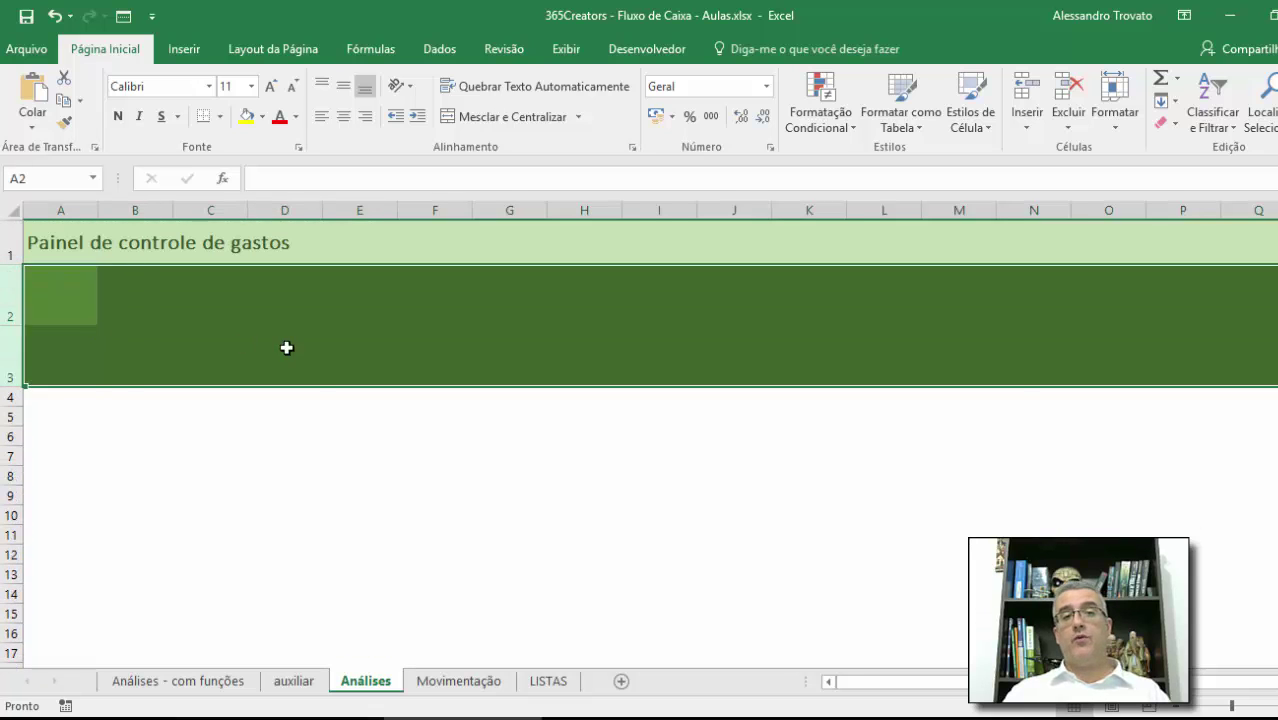
{"action": "left_click", "coordinate": [282, 345]}
{"action": "left_click", "coordinate": [348, 448]}
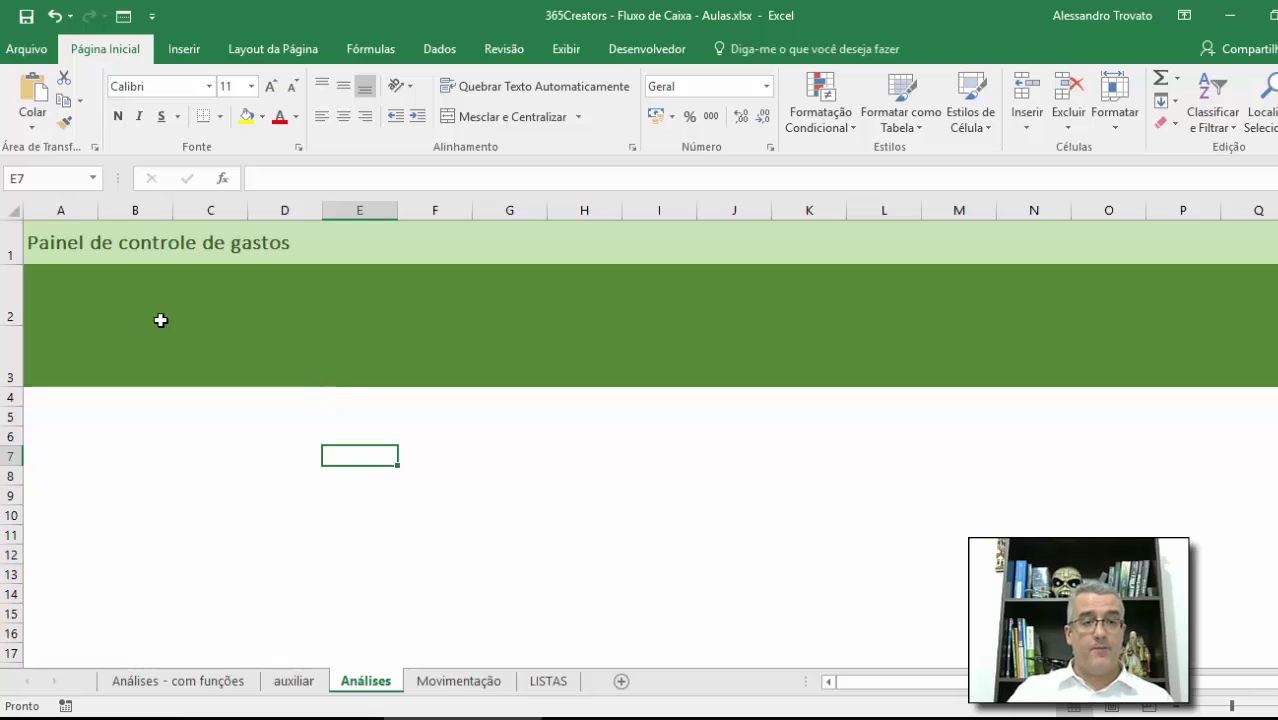
- Shrink row 4 to a thin spacer strip just below the dark green band
{"action": "left_click", "coordinate": [160, 318]}
{"action": "left_click", "coordinate": [50, 310]}
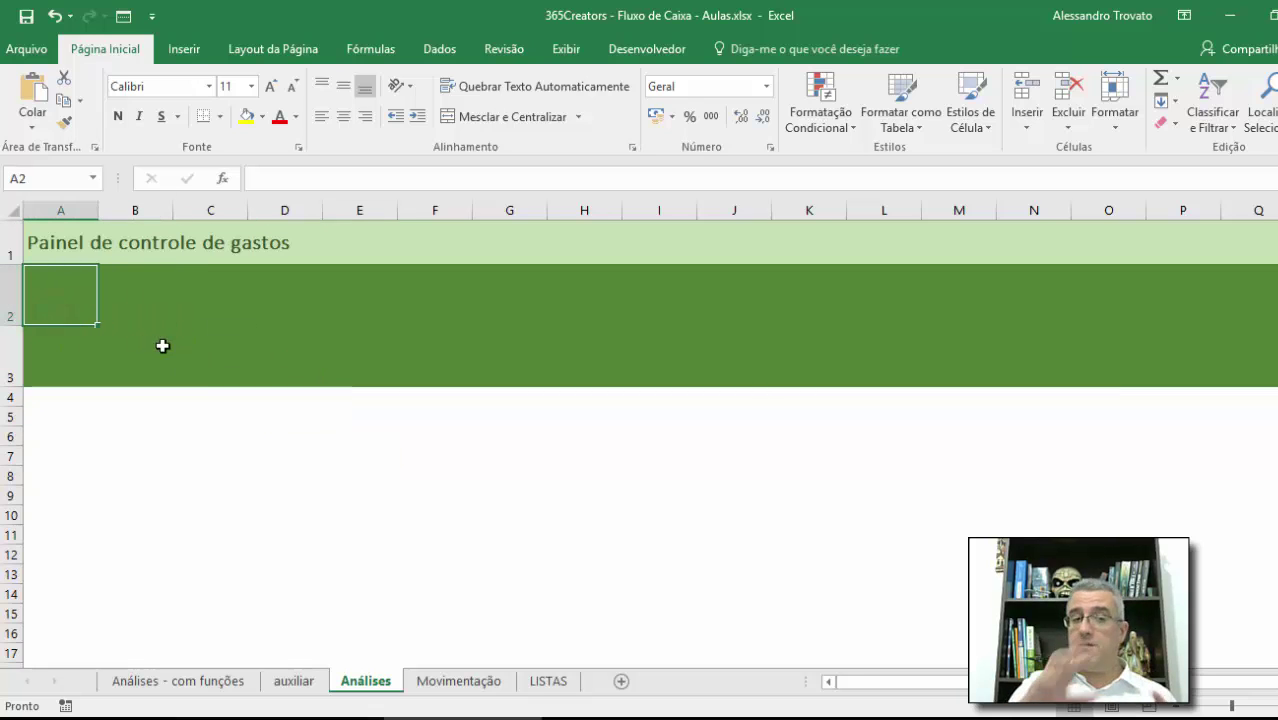
{"action": "left_click", "coordinate": [14, 398]}
{"action": "left_click_drag", "start_coordinate": [12, 405], "coordinate": [14, 390]}
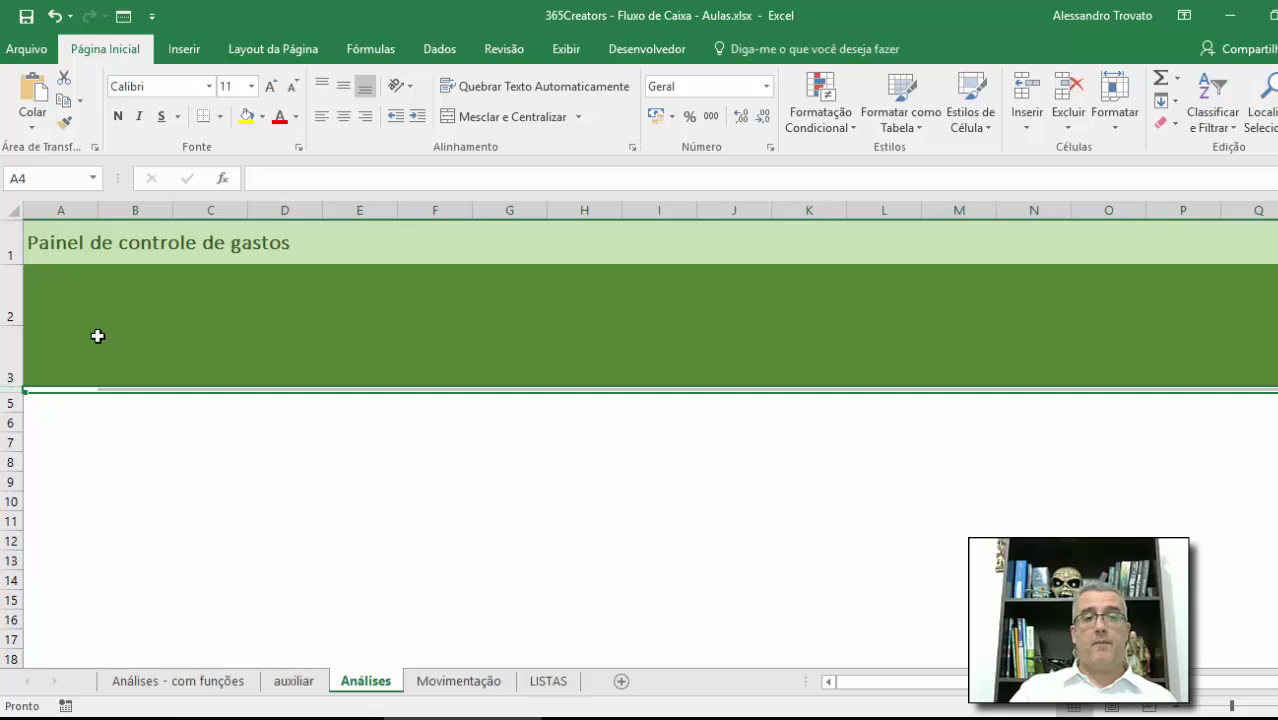
{"action": "left_click", "coordinate": [115, 427]}
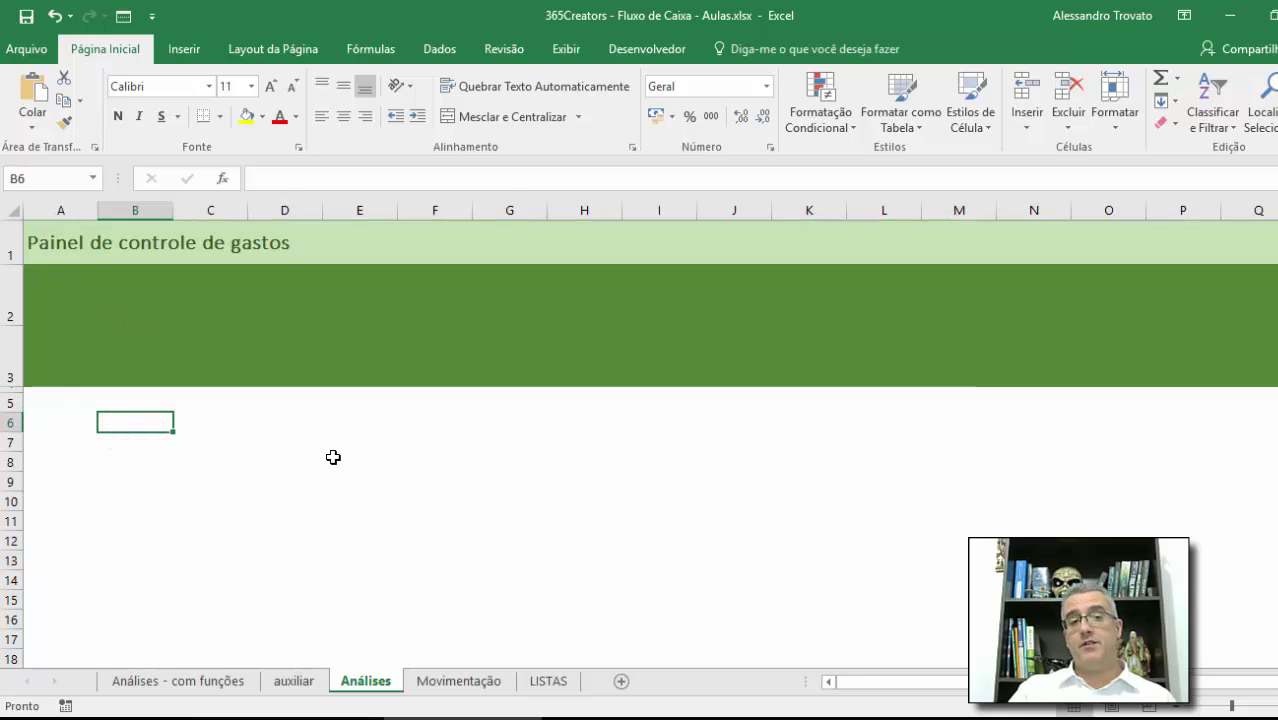
- Open the recent workbook 365Creators - Fluxo de Caixa.xlsx from the OneDrive TEMP folder and show the top of its Análises sheet
{"action": "left_click", "coordinate": [30, 55]}
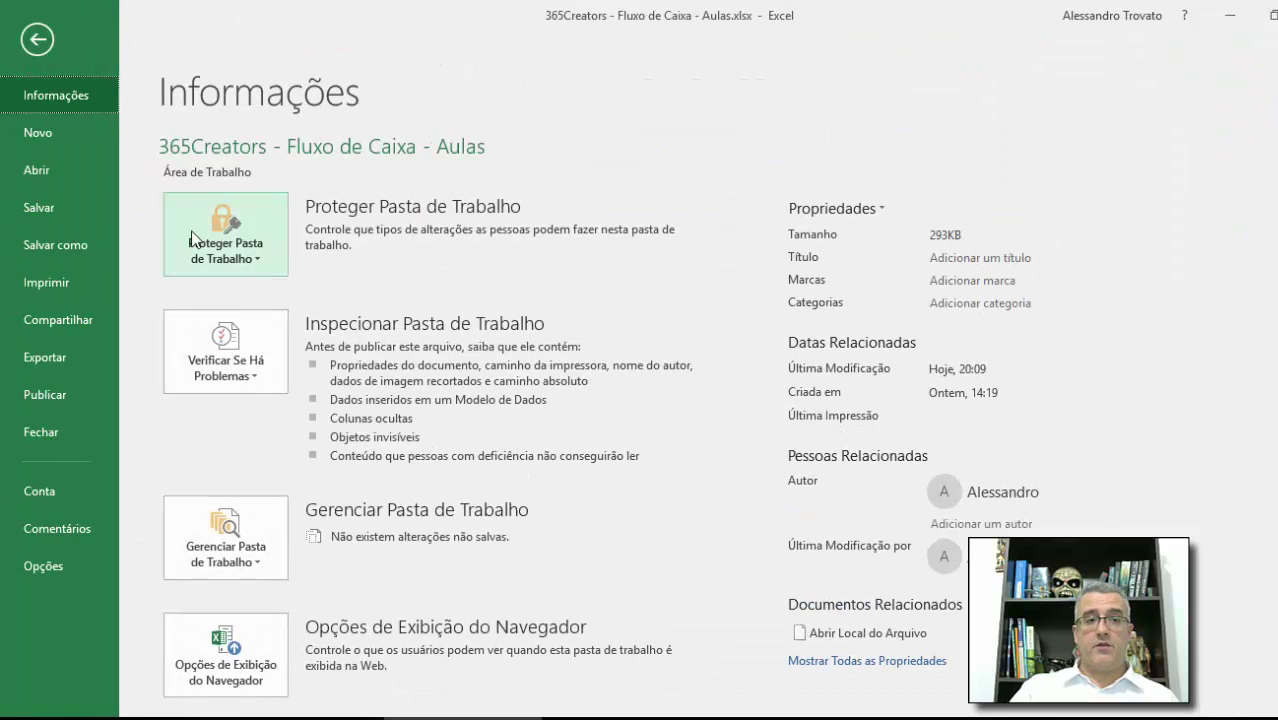
{"action": "left_click", "coordinate": [66, 168]}
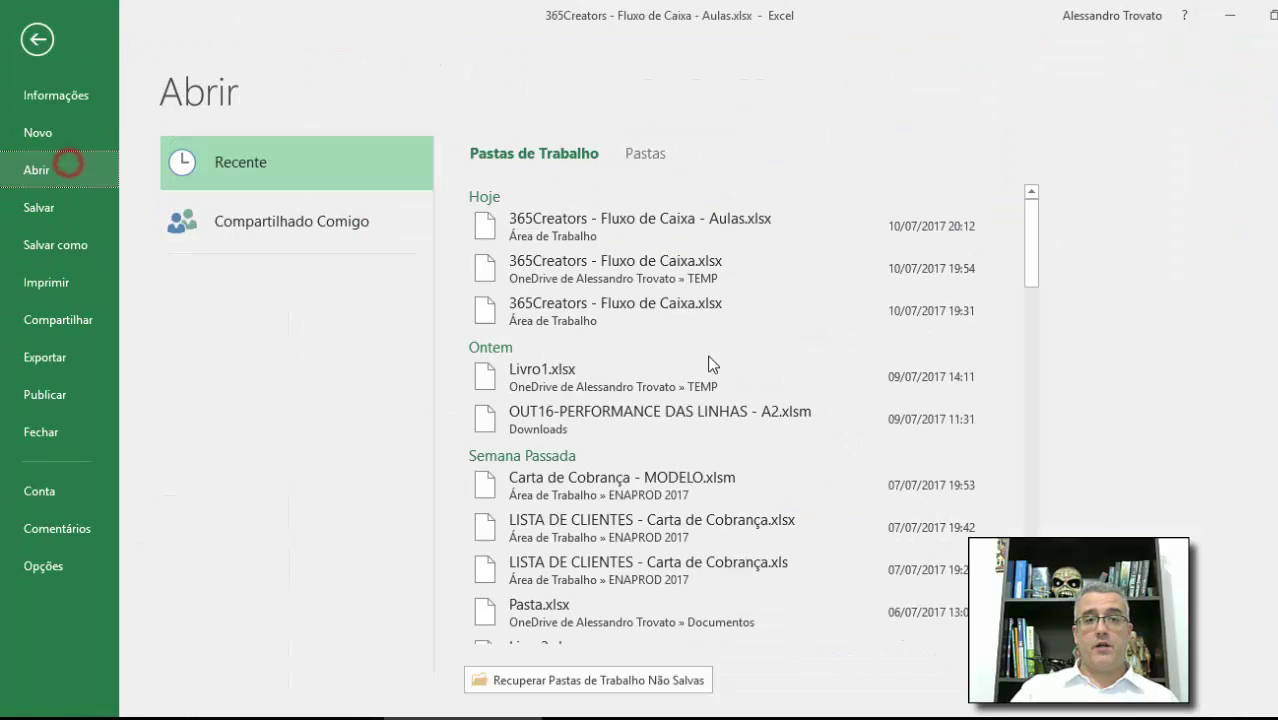
{"action": "left_click", "coordinate": [663, 273]}
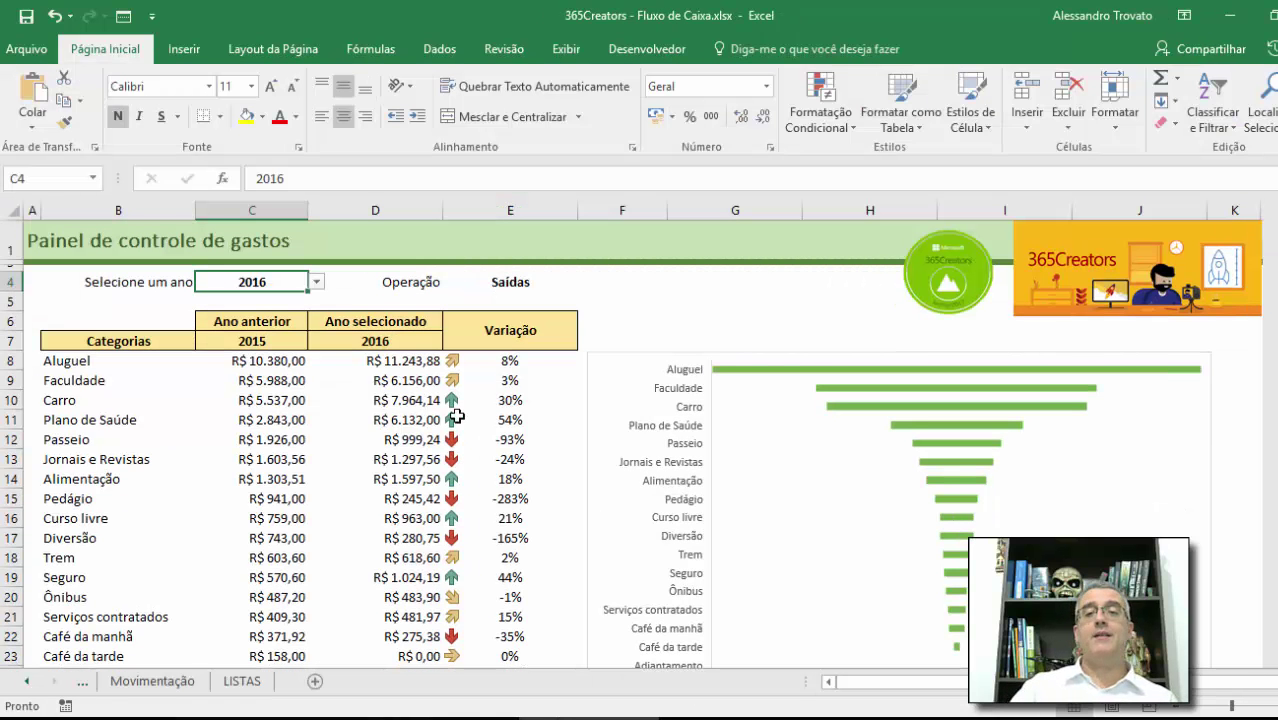
{"action": "left_click", "coordinate": [188, 682]}
{"action": "key", "text": "ctrl+Page_Up"}
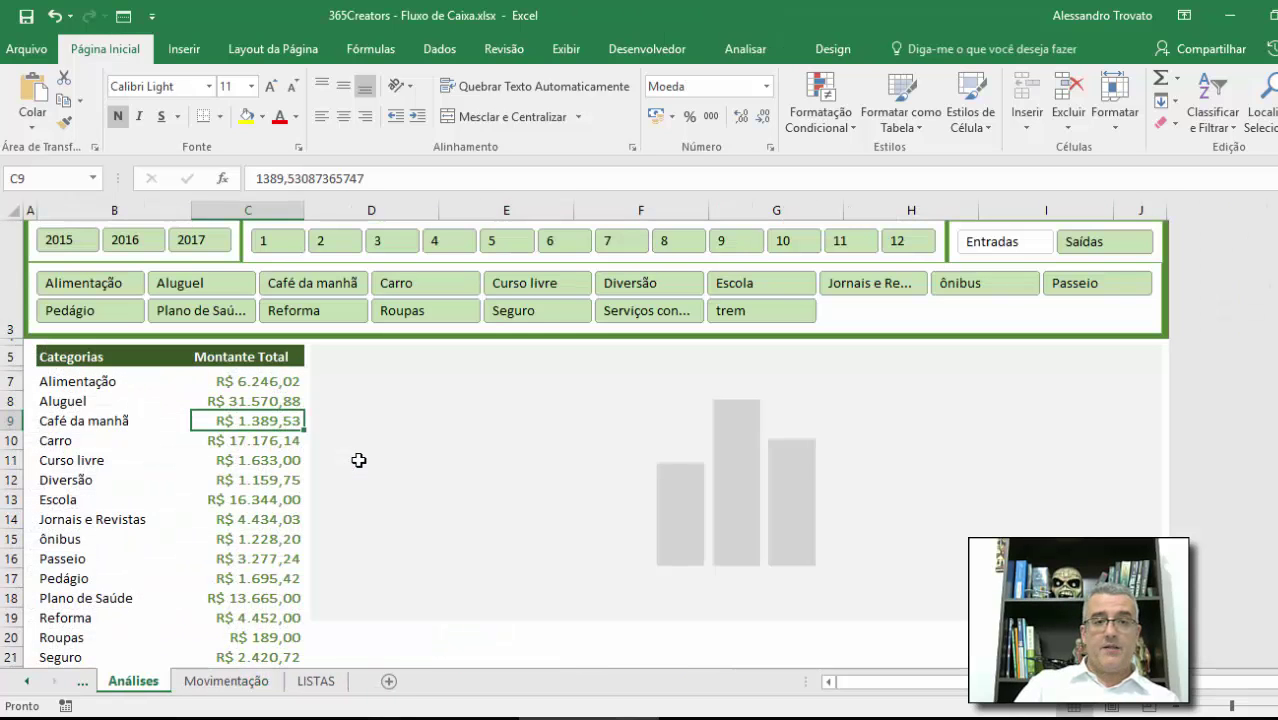
{"action": "scroll", "coordinate": [441, 463], "scroll_direction": "up", "scroll_amount": 1}
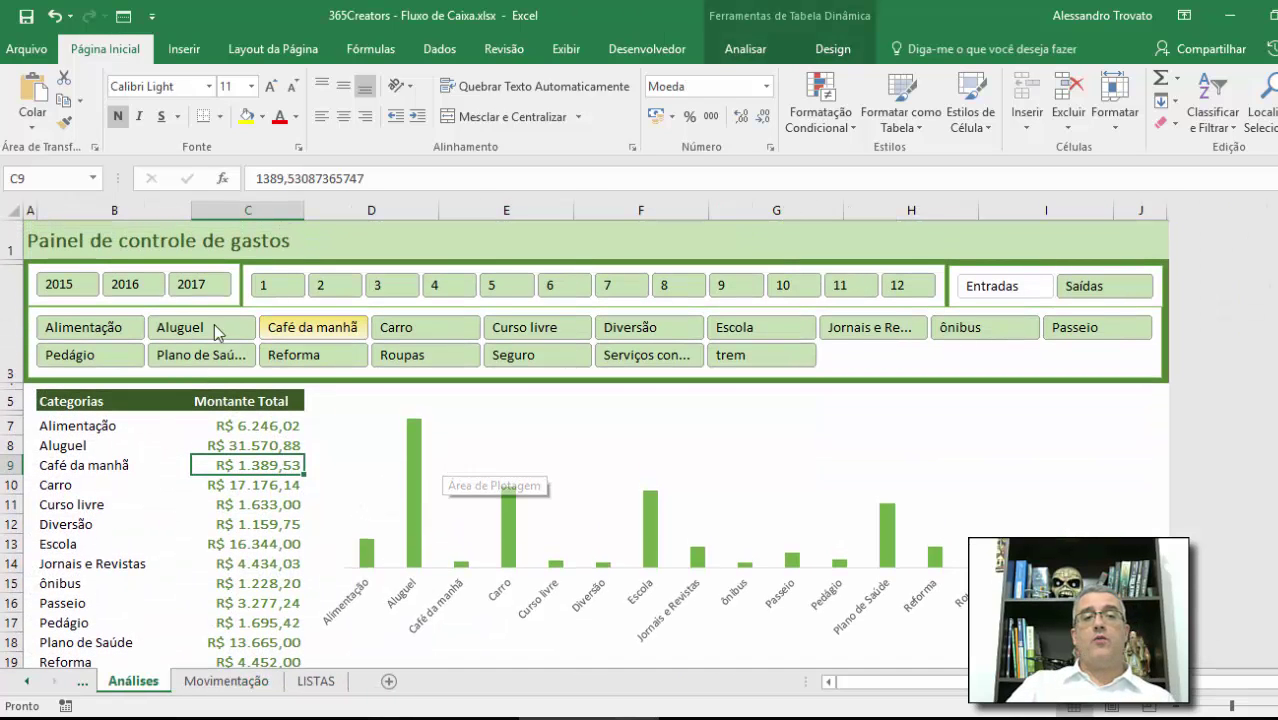
- Filter the expense dashboard to year 2017 and view months 1, 2, 3, 7, 8 and 9 one at a time
{"action": "left_click", "coordinate": [194, 283]}
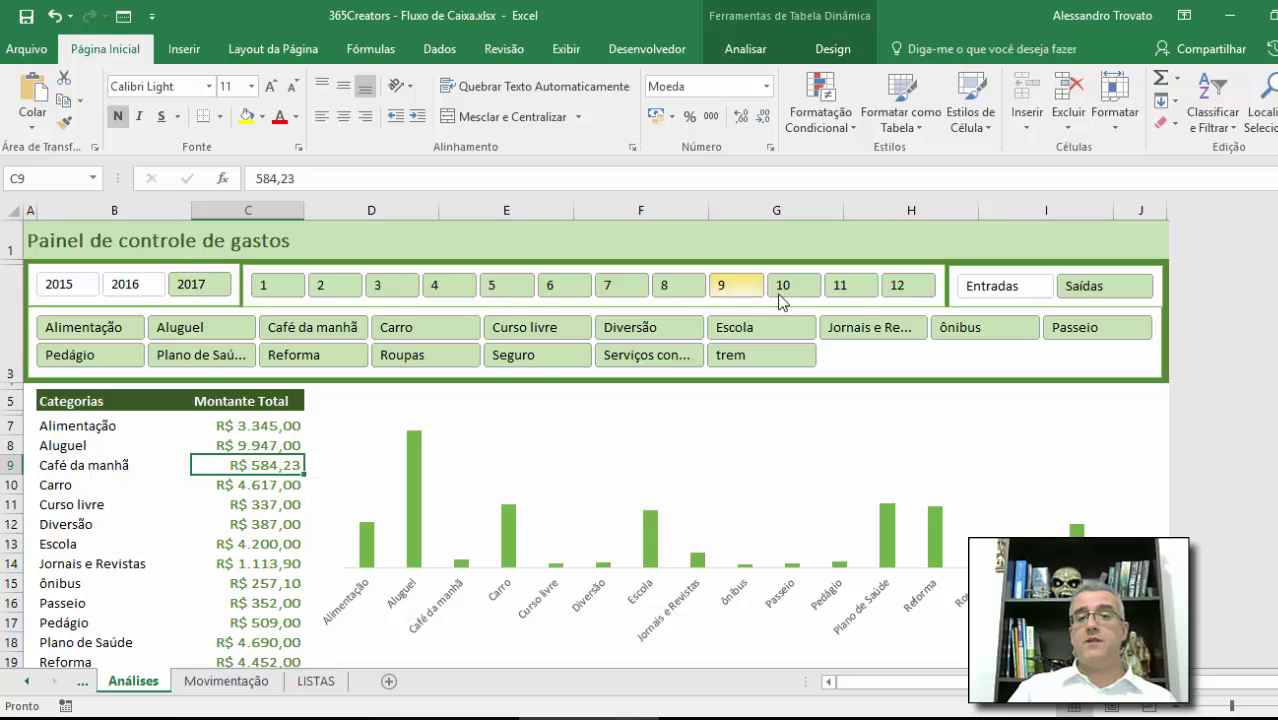
{"action": "left_click", "coordinate": [270, 285]}
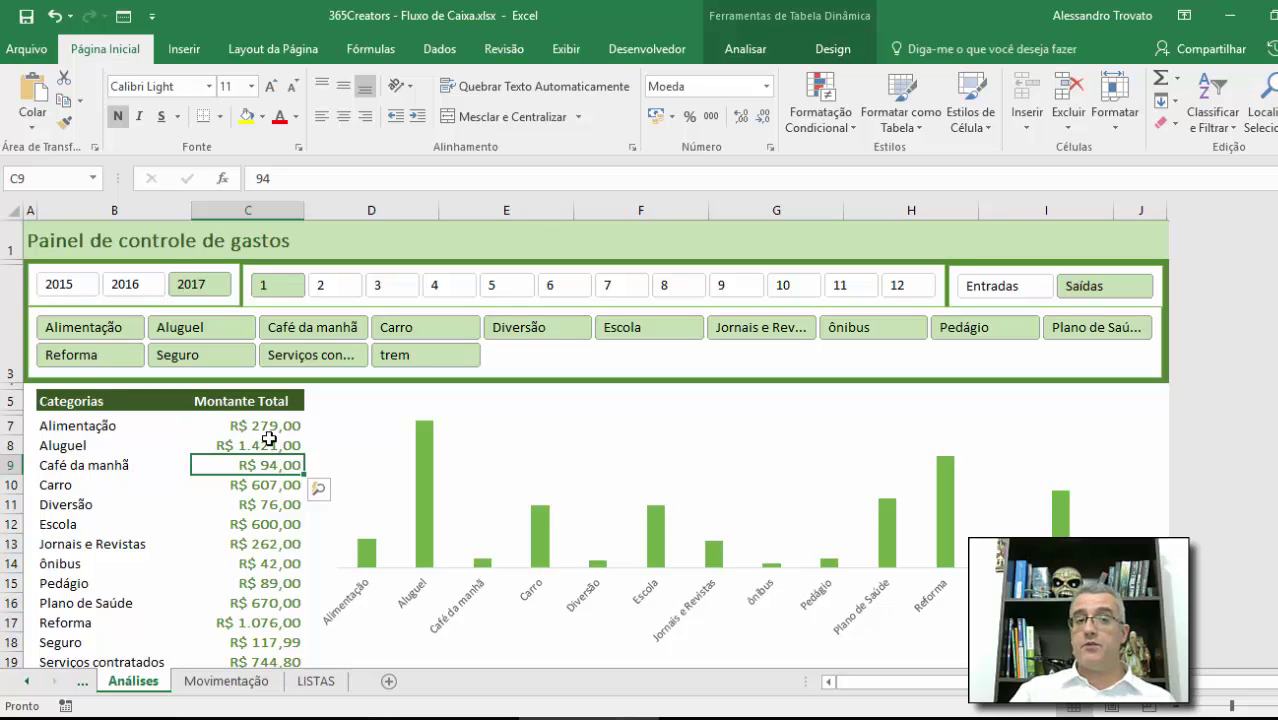
{"action": "left_click", "coordinate": [341, 285]}
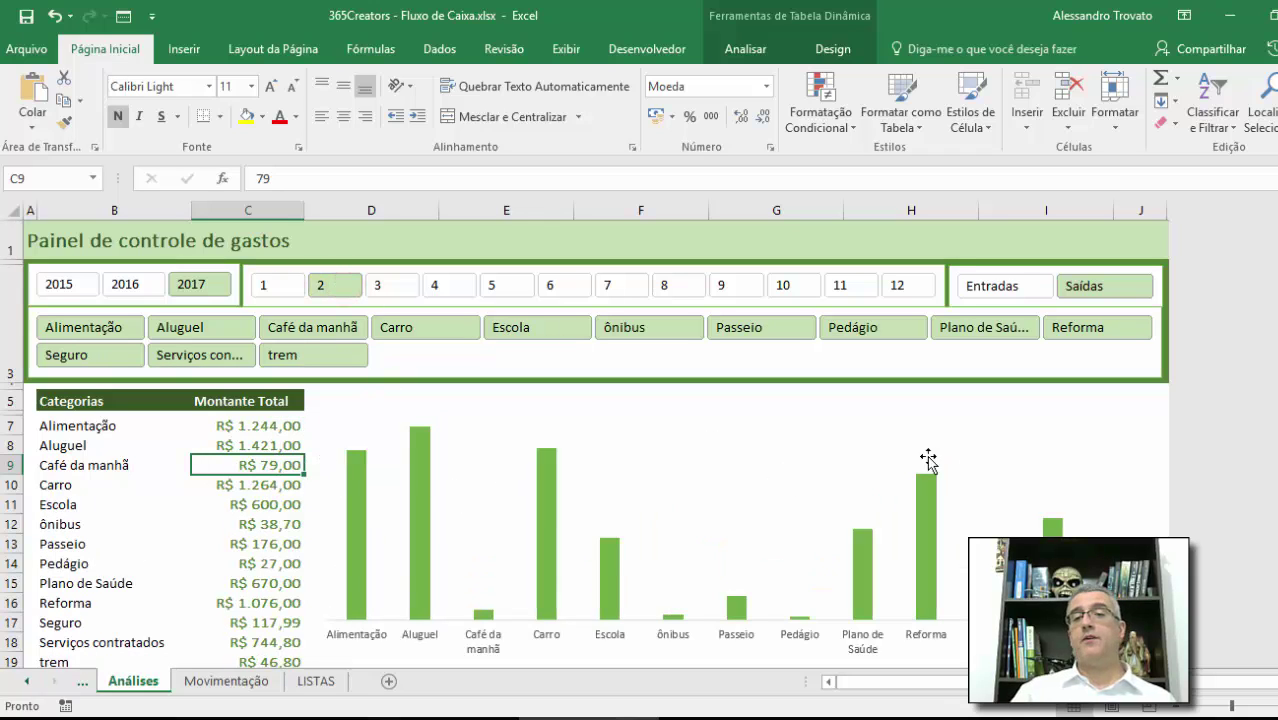
{"action": "left_click", "coordinate": [388, 289]}
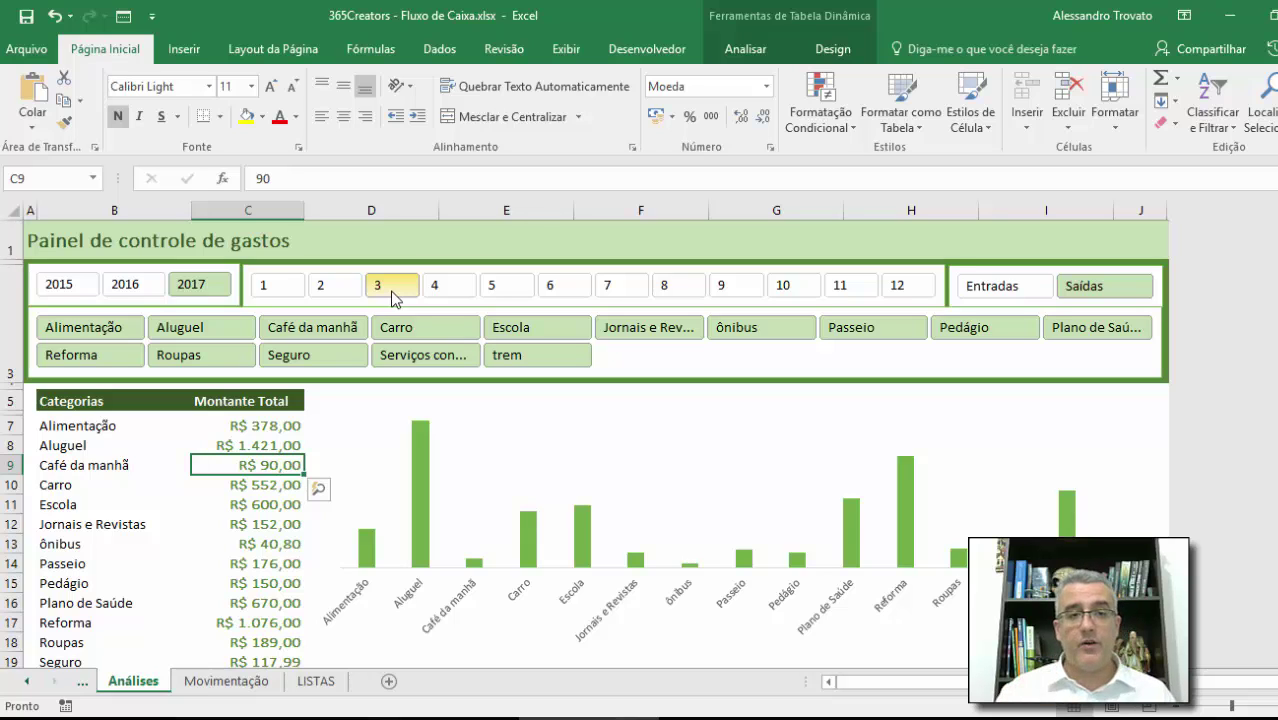
{"action": "left_click", "coordinate": [618, 289]}
{"action": "left_click", "coordinate": [678, 288]}
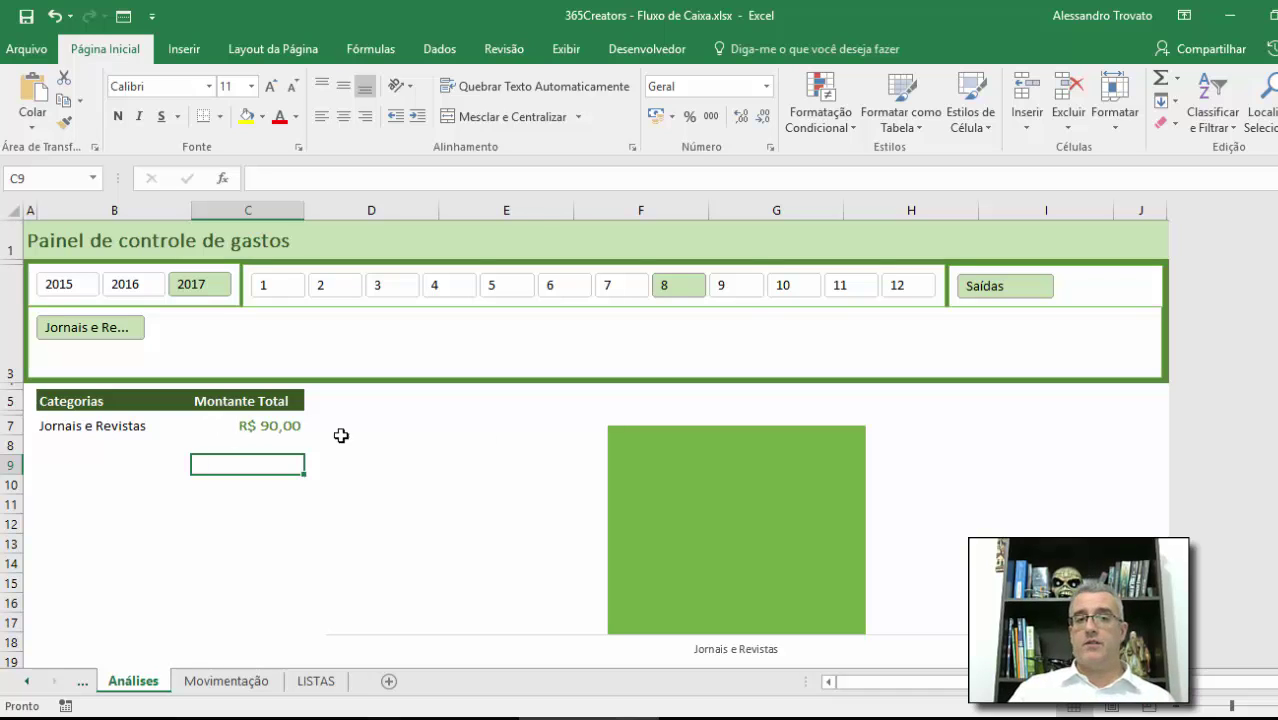
{"action": "left_click", "coordinate": [740, 288]}
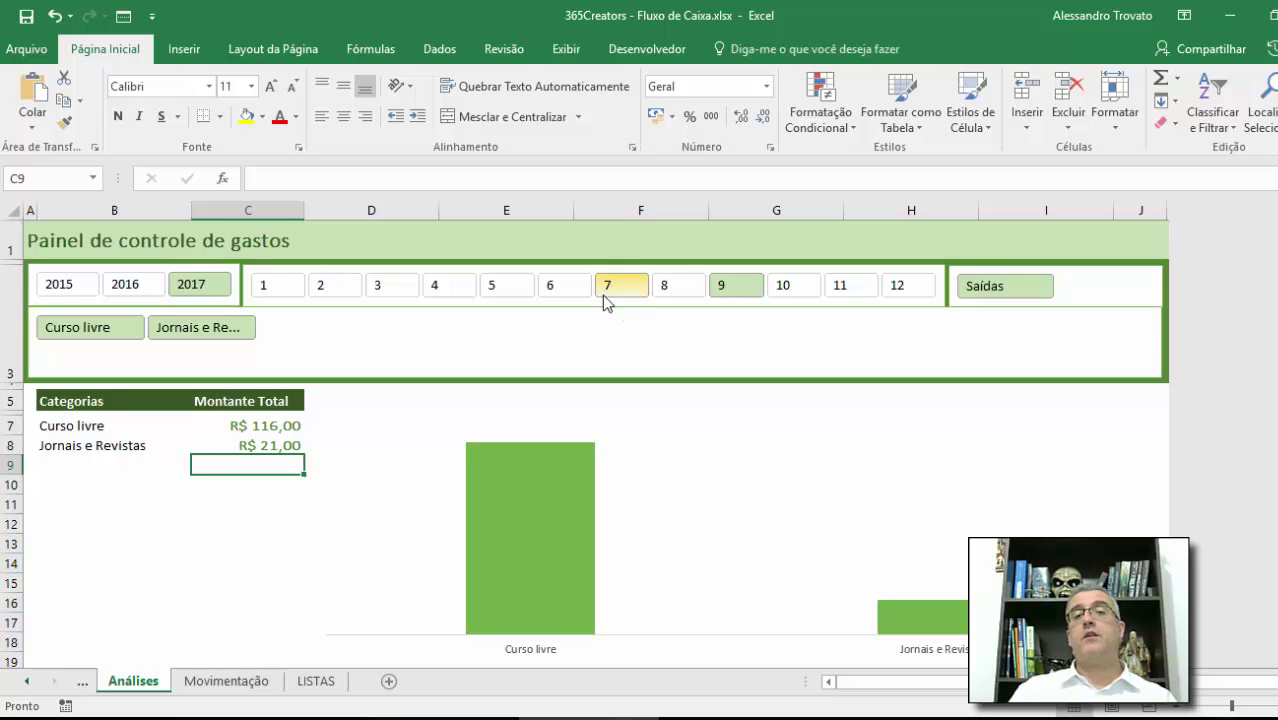
- Sort the Movimentação table by the Data column from oldest to newest
{"action": "left_click", "coordinate": [242, 682]}
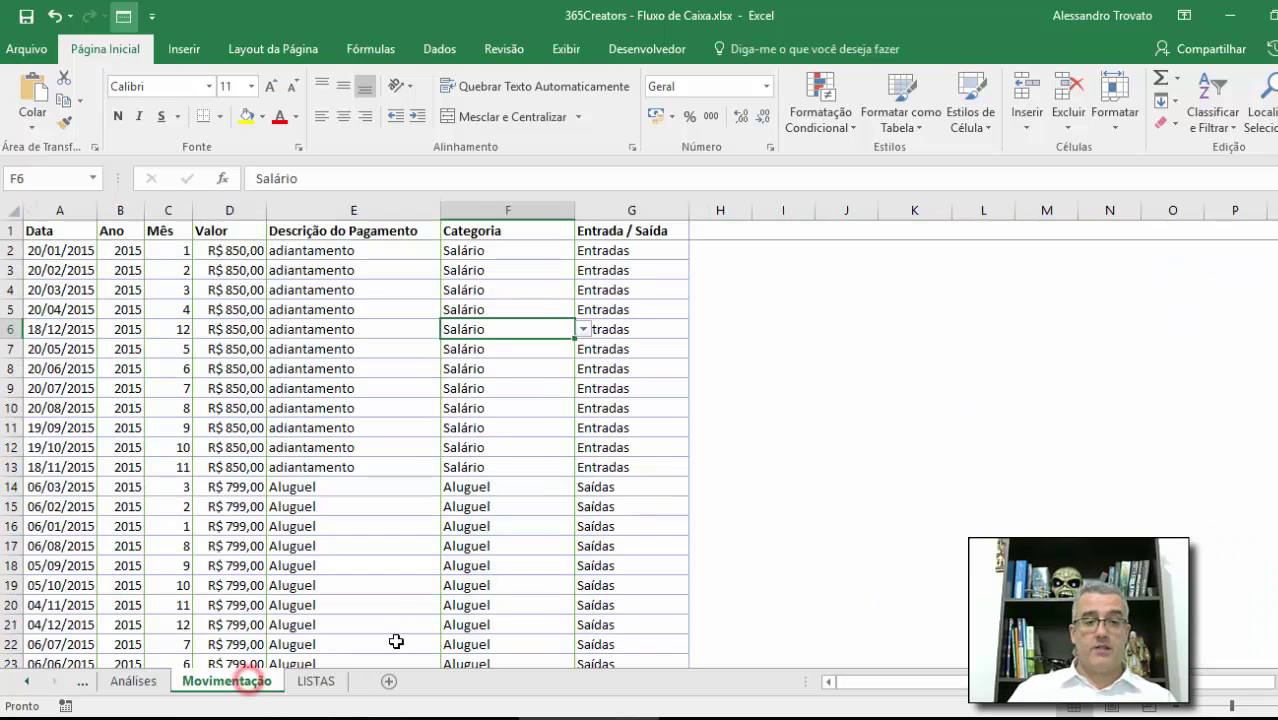
{"action": "left_click", "coordinate": [293, 543]}
{"action": "left_click", "coordinate": [80, 250]}
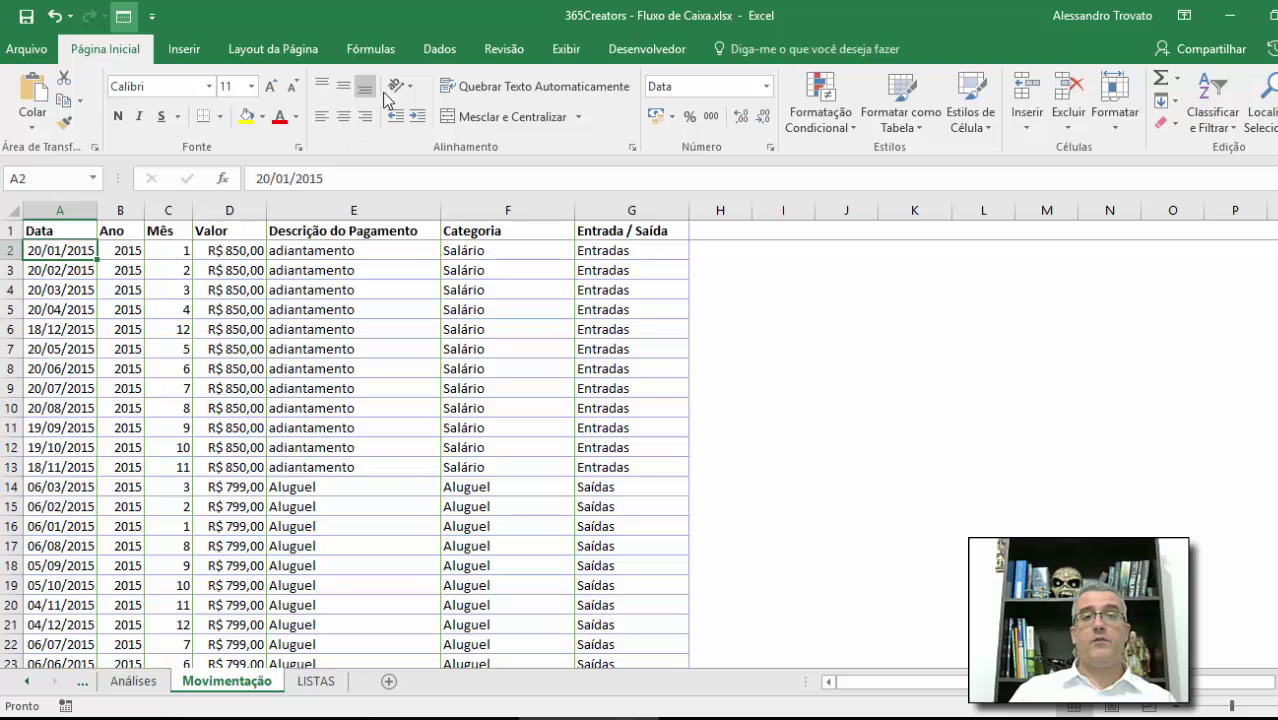
{"action": "left_click", "coordinate": [437, 49]}
{"action": "left_click", "coordinate": [431, 86]}
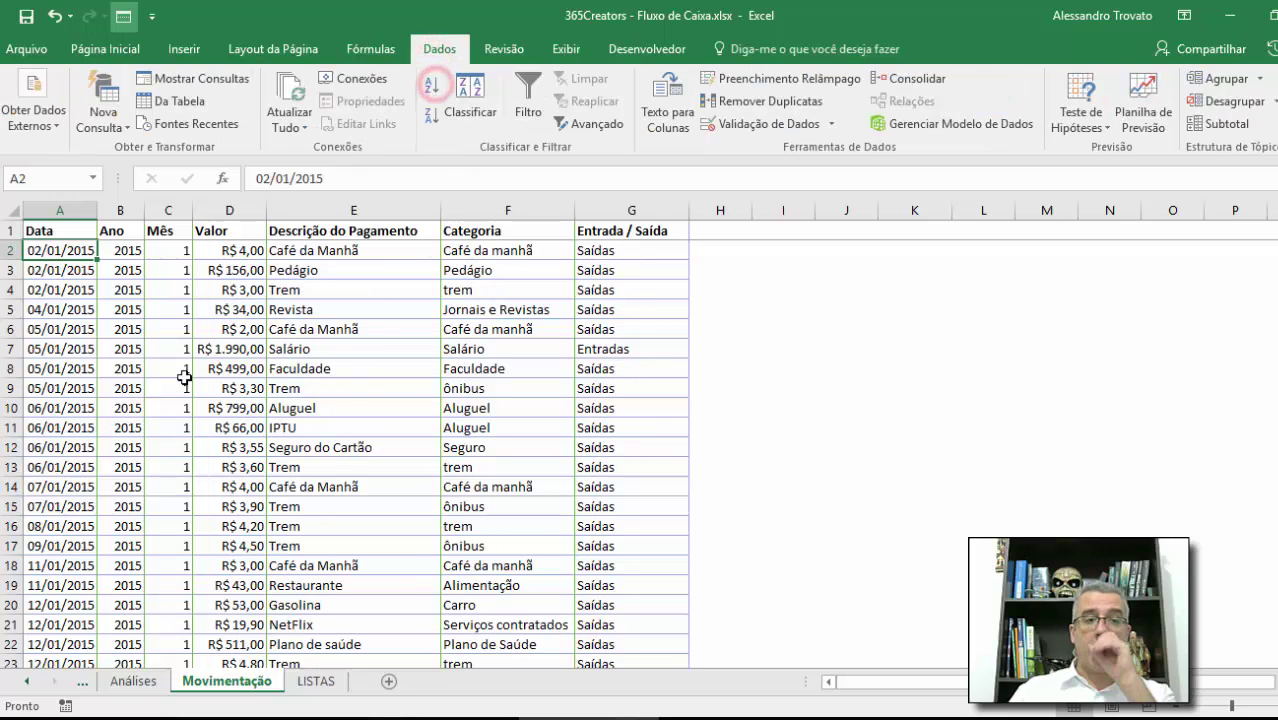
- Clear the contents of rows 1745 to 1764 in Movimentação, the entries from 11/07/2017 onward, and return to the top of the table
{"action": "key", "text": "ctrl+Down"}
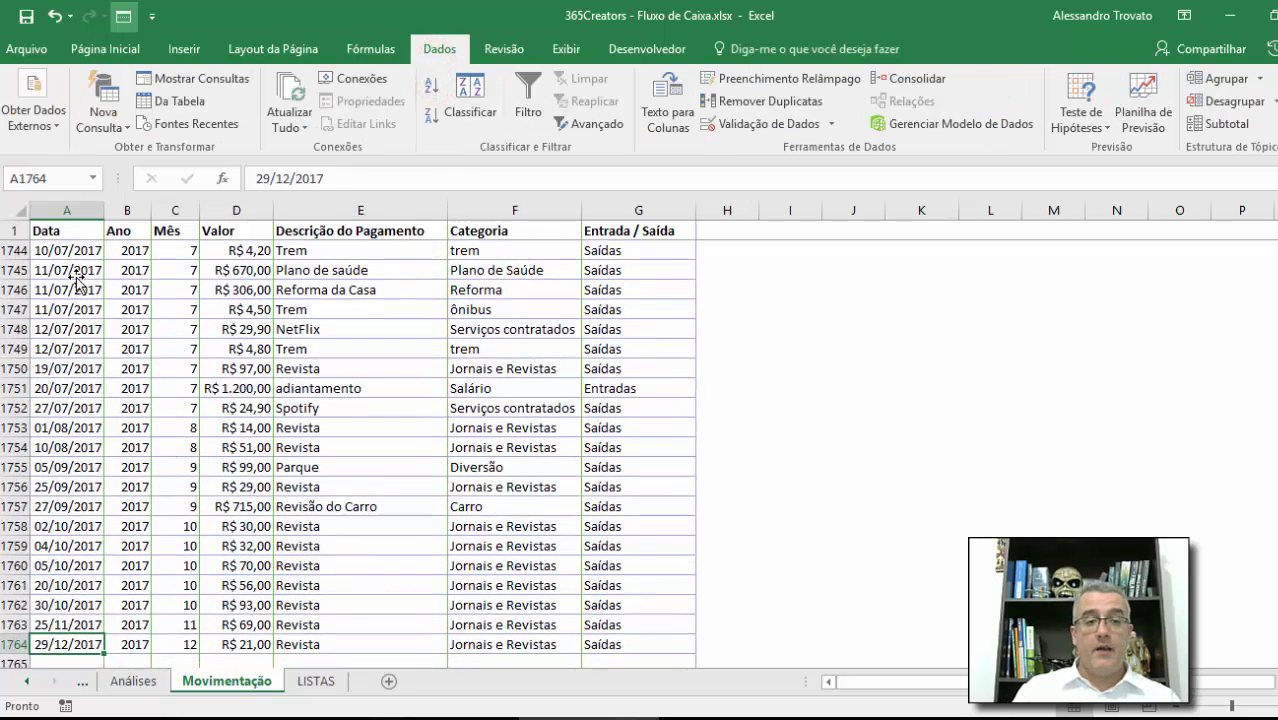
{"action": "key", "text": "shift+space"}
{"action": "key", "text": "shift+Up"}
{"action": "key", "text": "shift+Up"}
{"action": "key", "text": "shift+Up"}
{"action": "key", "text": "shift+Up"}
{"action": "key", "text": "shift+Up"}
{"action": "key", "text": "shift+Up"}
{"action": "key", "text": "shift+Up"}
{"action": "key", "text": "shift+Up"}
{"action": "key", "text": "shift+Up"}
{"action": "key", "text": "shift+Up"}
{"action": "key", "text": "shift+Up"}
{"action": "key", "text": "shift+Up"}
{"action": "key", "text": "shift+Up"}
{"action": "key", "text": "shift+Up"}
{"action": "key", "text": "shift+Up"}
{"action": "key", "text": "shift+Up"}
{"action": "key", "text": "shift+Up"}
{"action": "key", "text": "shift+Up"}
{"action": "key", "text": "shift+Up"}
{"action": "key", "text": "shift+Up"}
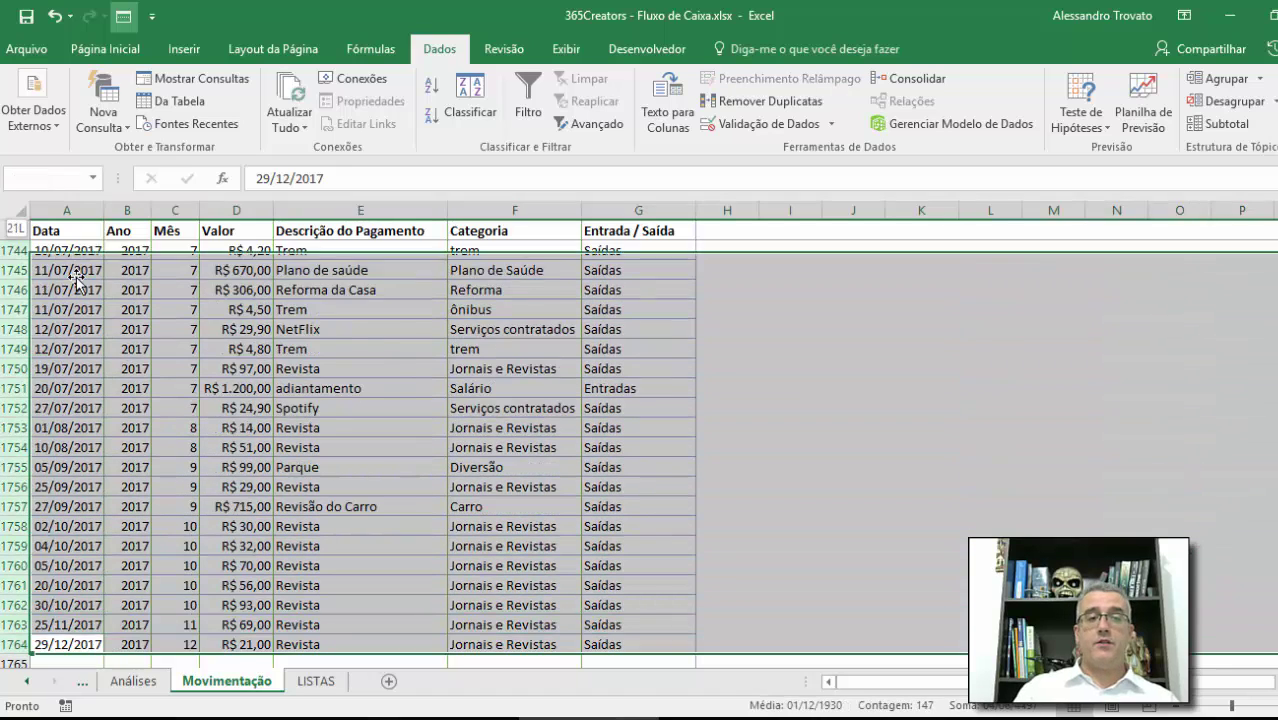
{"action": "key", "text": "shift+Down"}
{"action": "key", "text": "shift+Down"}
{"action": "key", "text": "shift+Down"}
{"action": "key", "text": "shift+Down"}
{"action": "key", "text": "shift+Down"}
{"action": "key", "text": "shift+Down"}
{"action": "key", "text": "shift+Down"}
{"action": "key", "text": "shift+Down"}
{"action": "key", "text": "shift+Down"}
{"action": "key", "text": "shift+Down"}
{"action": "key", "text": "shift+Down"}
{"action": "key", "text": "shift+Down"}
{"action": "key", "text": "shift+Down"}
{"action": "key", "text": "shift+Down"}
{"action": "key", "text": "shift+Up"}
{"action": "key", "text": "shift+Up"}
{"action": "key", "text": "shift+Up"}
{"action": "key", "text": "shift+Up"}
{"action": "key", "text": "shift+Up"}
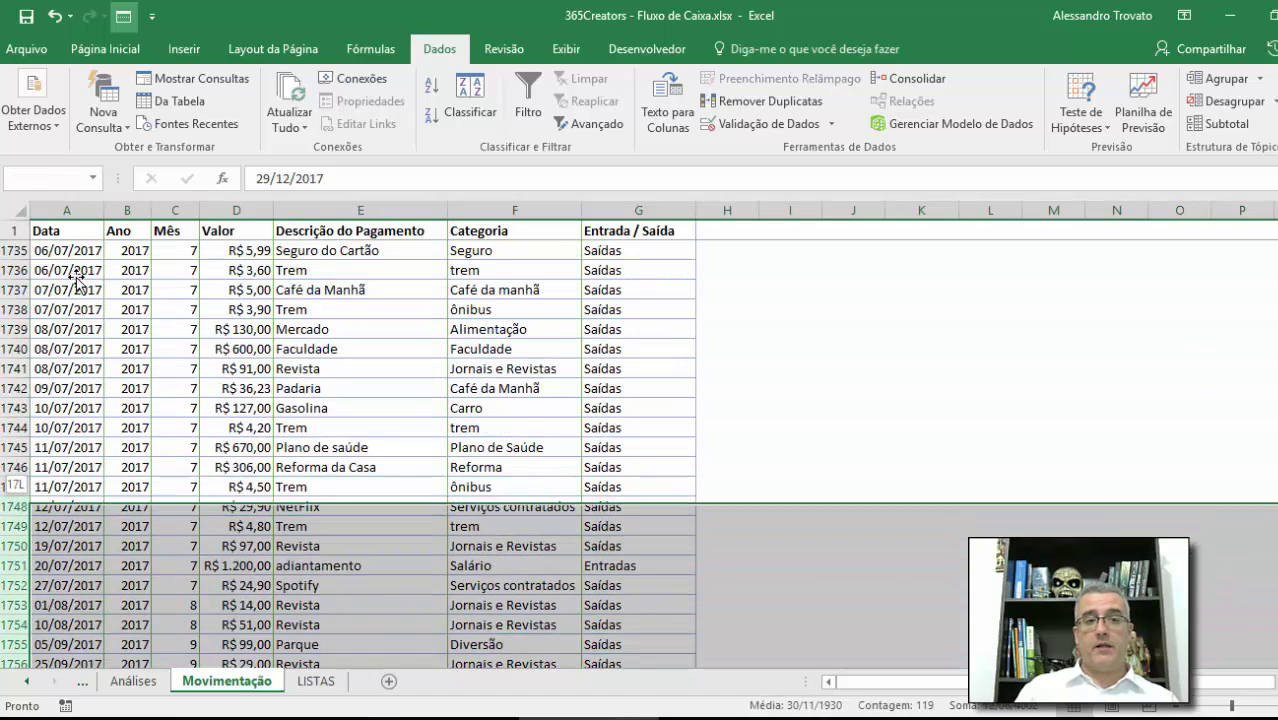
{"action": "key", "text": "Delete"}
{"action": "key", "text": "Up"}
{"action": "key", "text": "Up"}
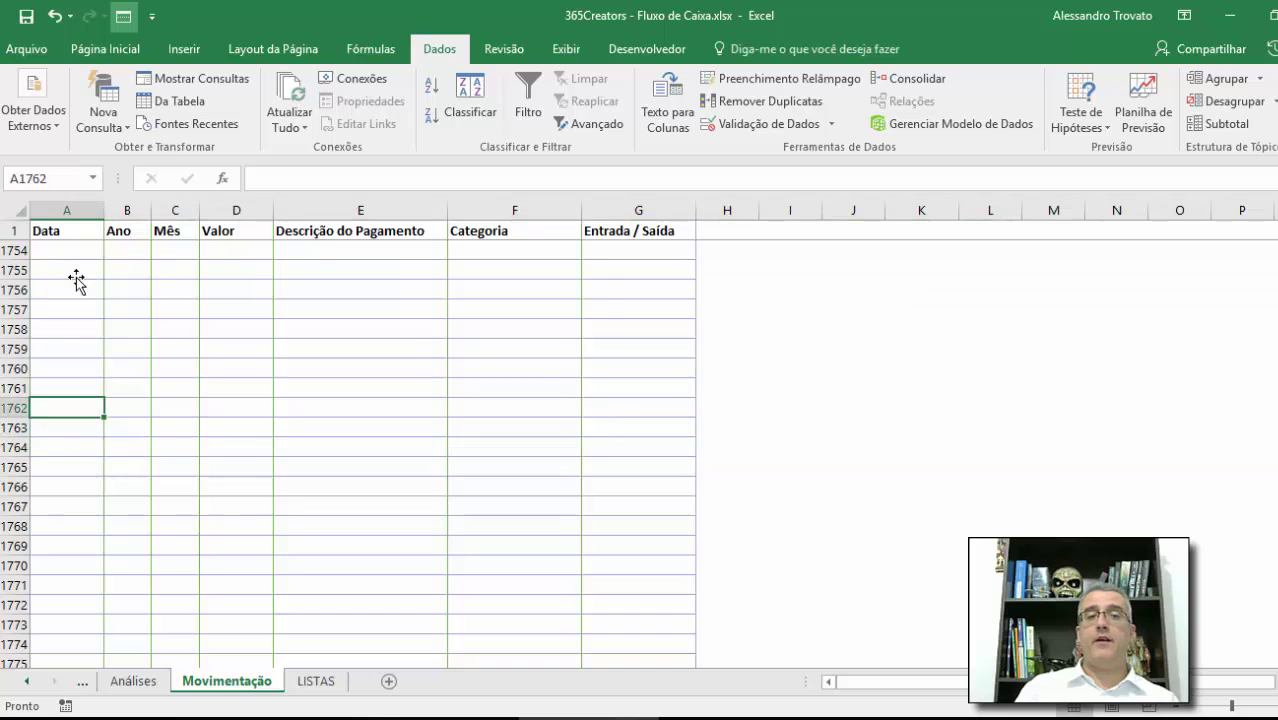
{"action": "key", "text": "ctrl+Home"}
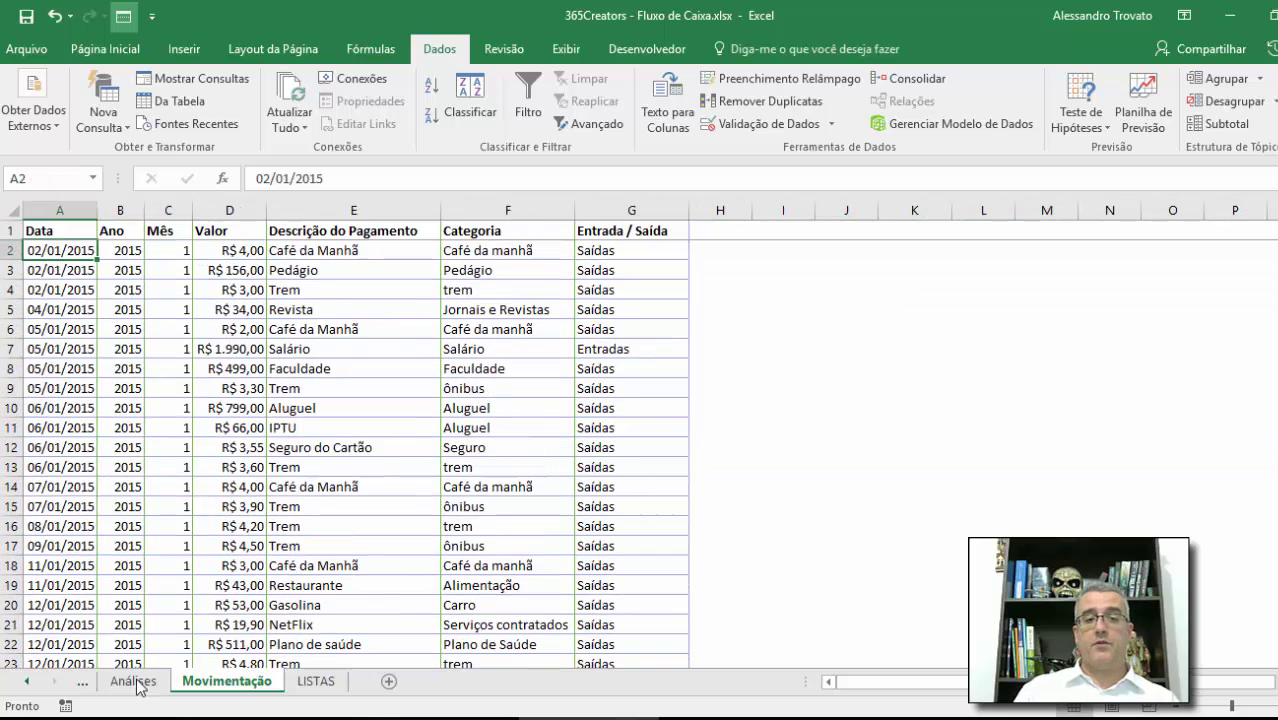
- View months 8, 9 and 10 of 2017 one at a time on the Análises dashboard
{"action": "left_click", "coordinate": [135, 683]}
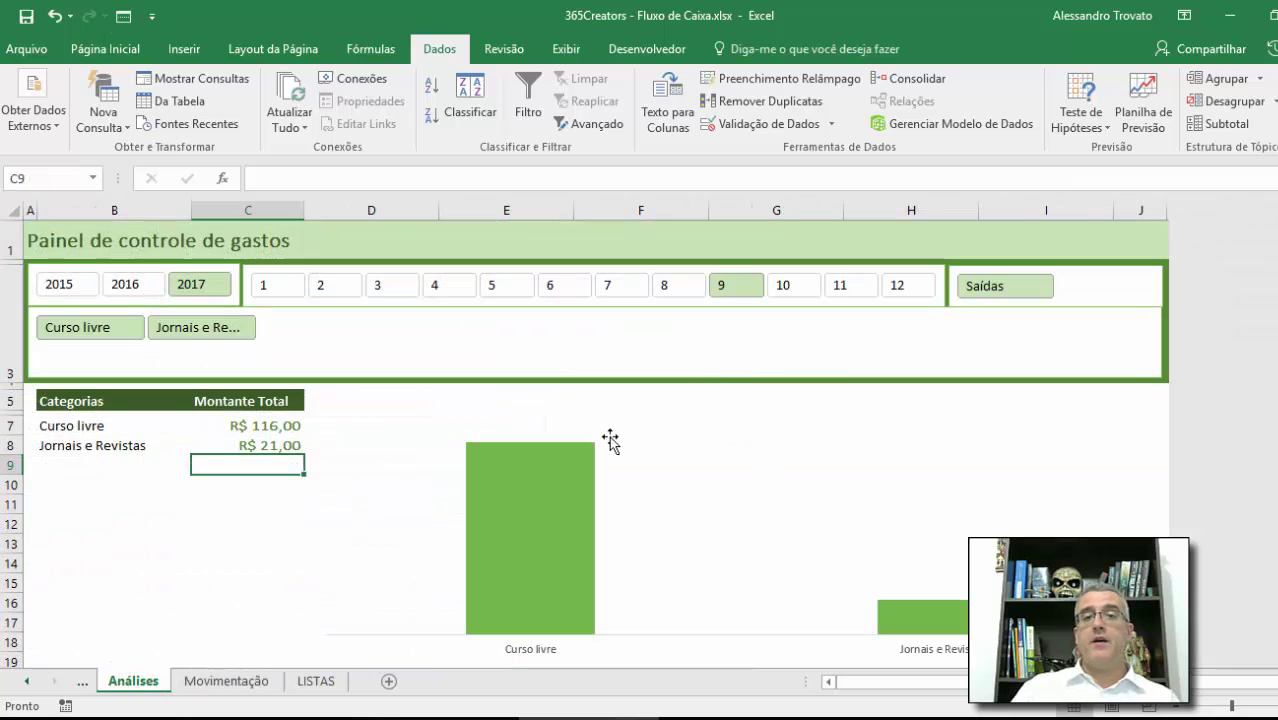
{"action": "left_click", "coordinate": [673, 285]}
{"action": "left_click", "coordinate": [755, 287]}
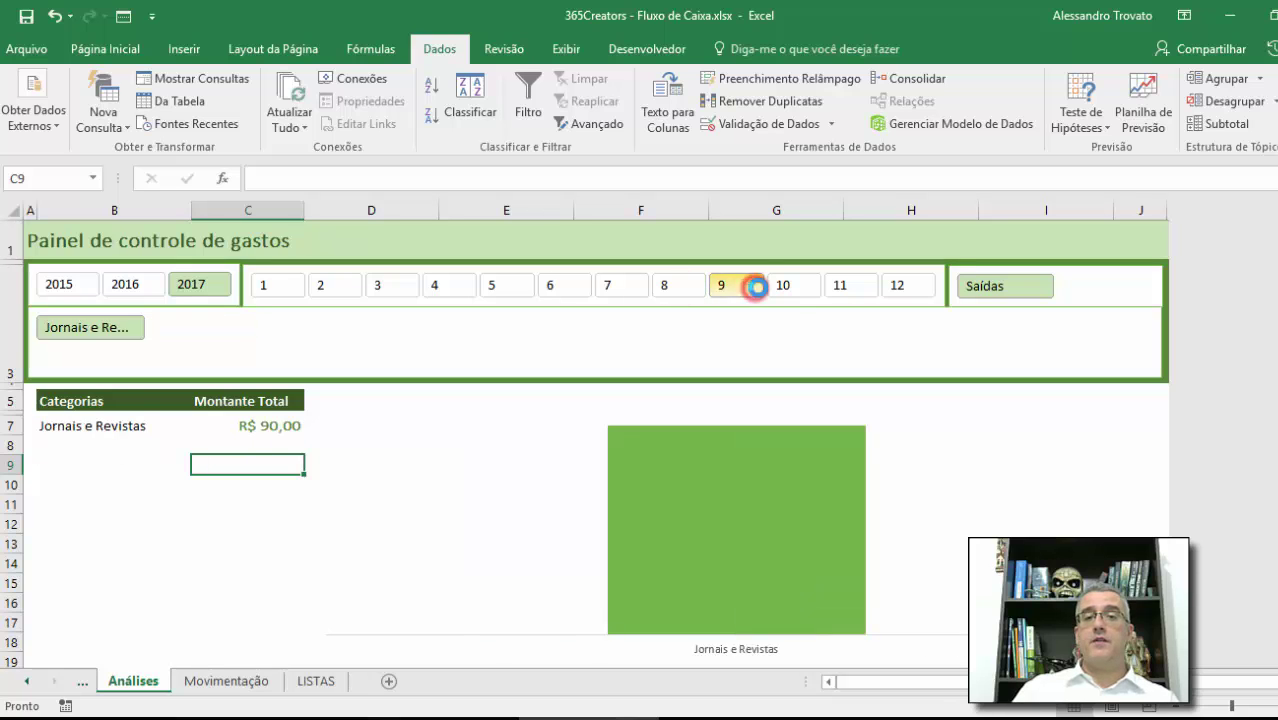
{"action": "left_click", "coordinate": [790, 285]}
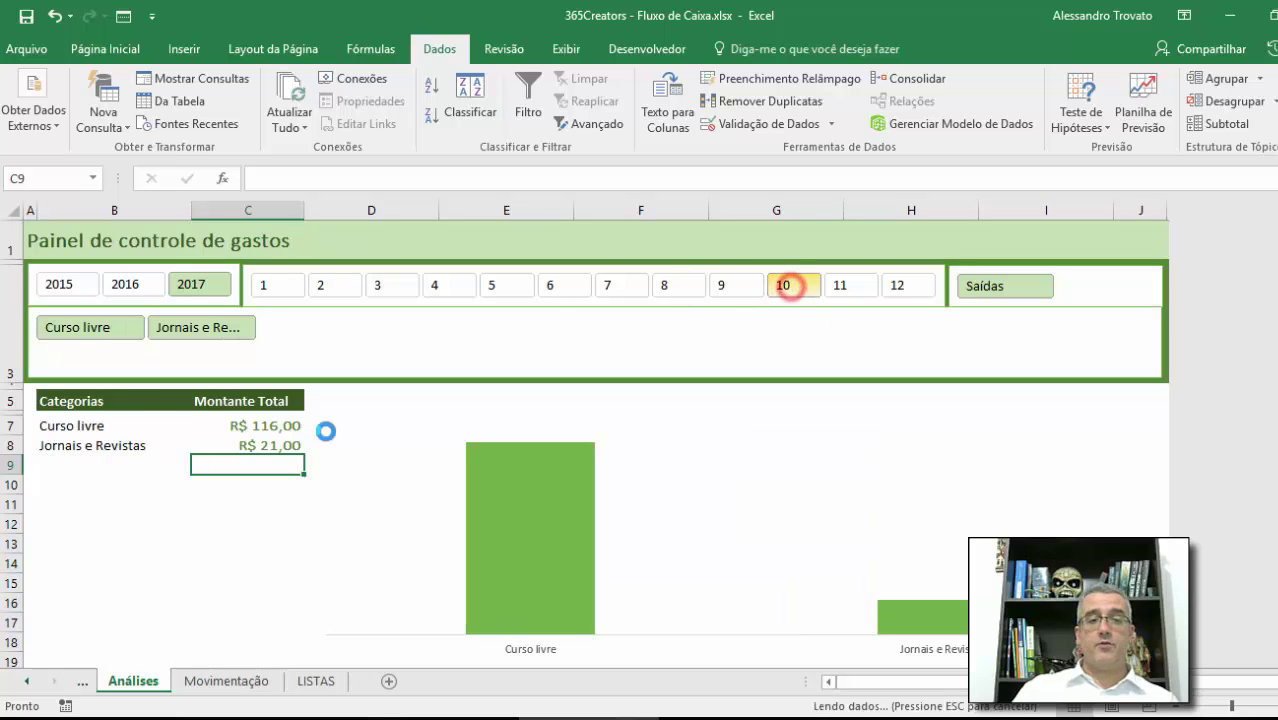
- Refresh the category pivot table on Análises and filter the dashboard to 2015, switching to 2016 at the end
{"action": "left_click", "coordinate": [203, 443]}
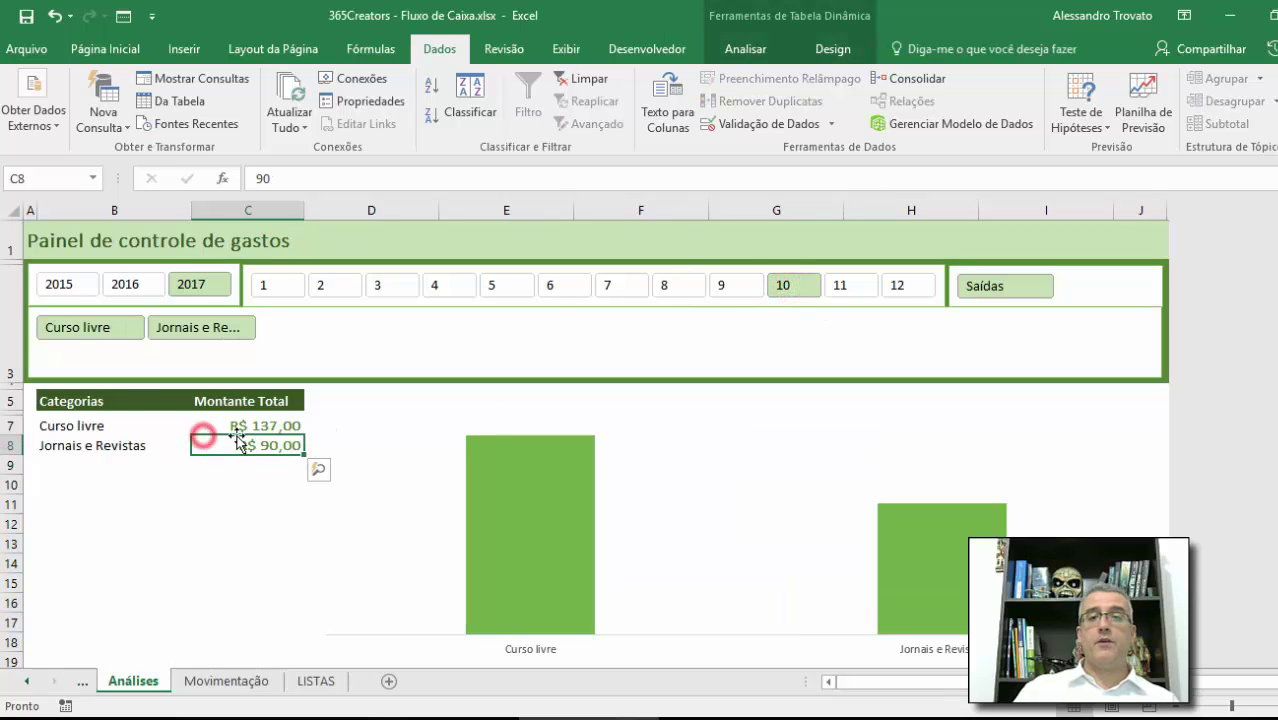
{"action": "left_click", "coordinate": [757, 50]}
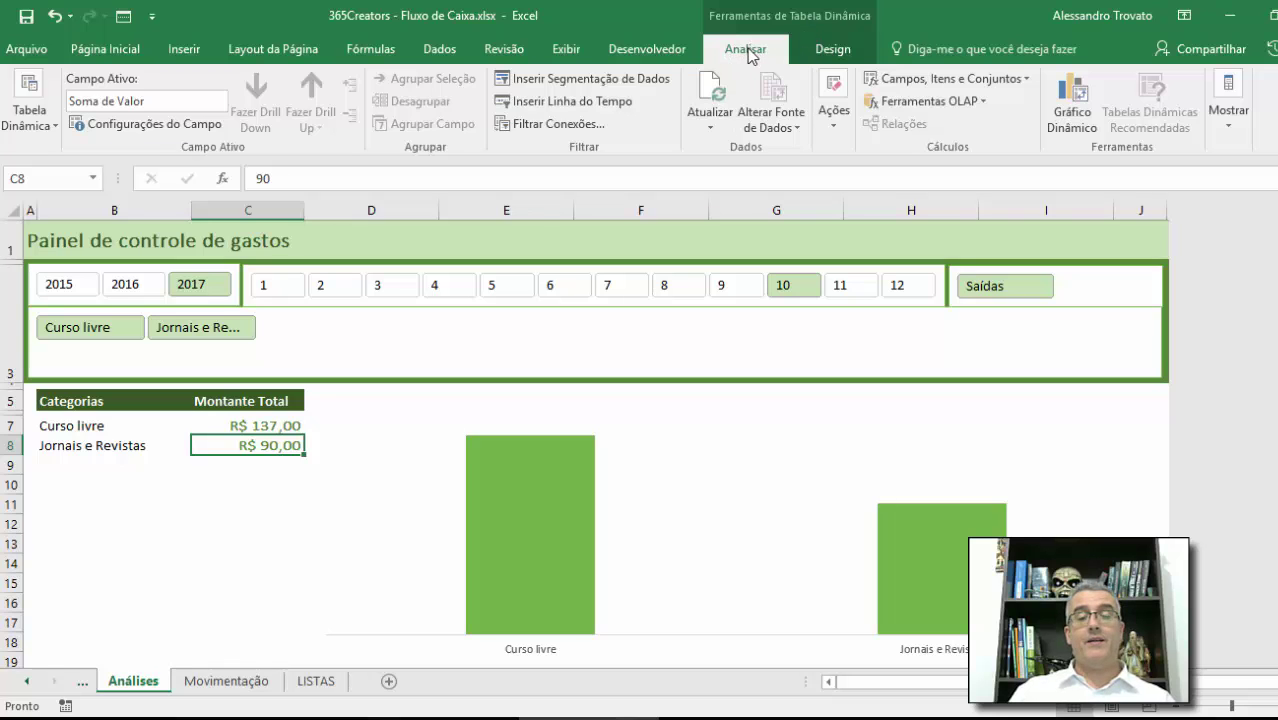
{"action": "left_click", "coordinate": [710, 88]}
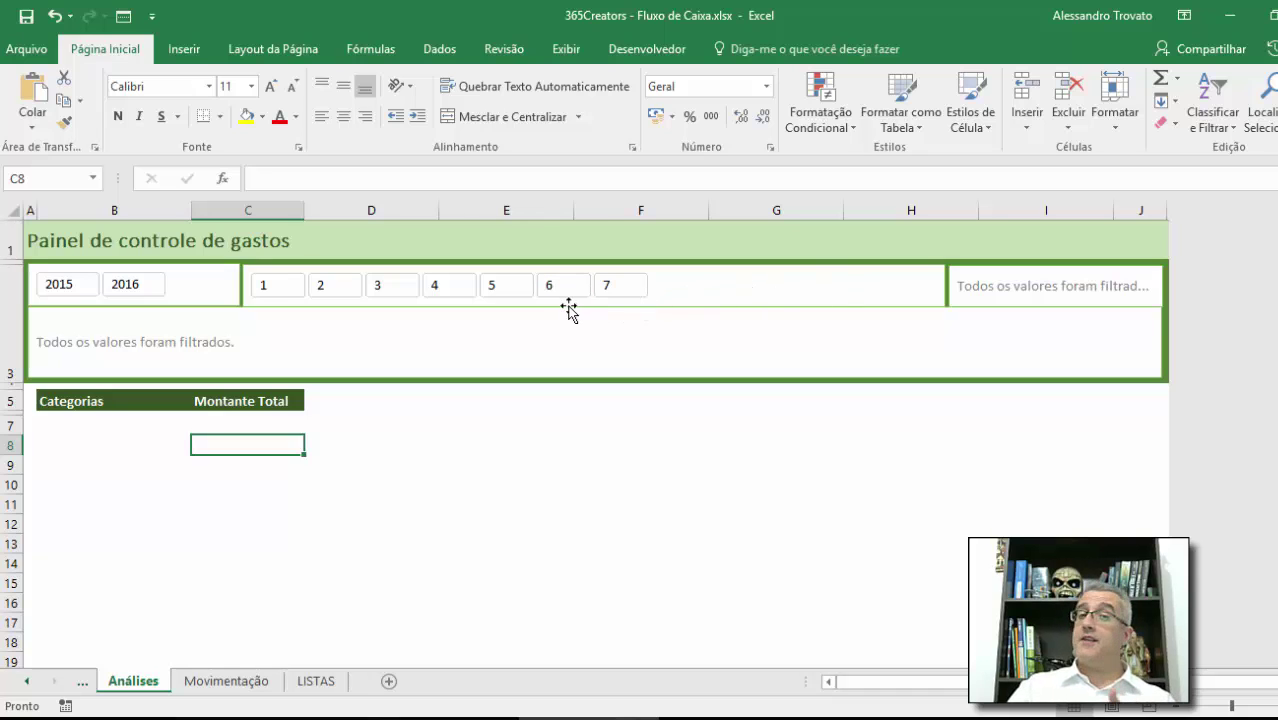
{"action": "left_click", "coordinate": [63, 285]}
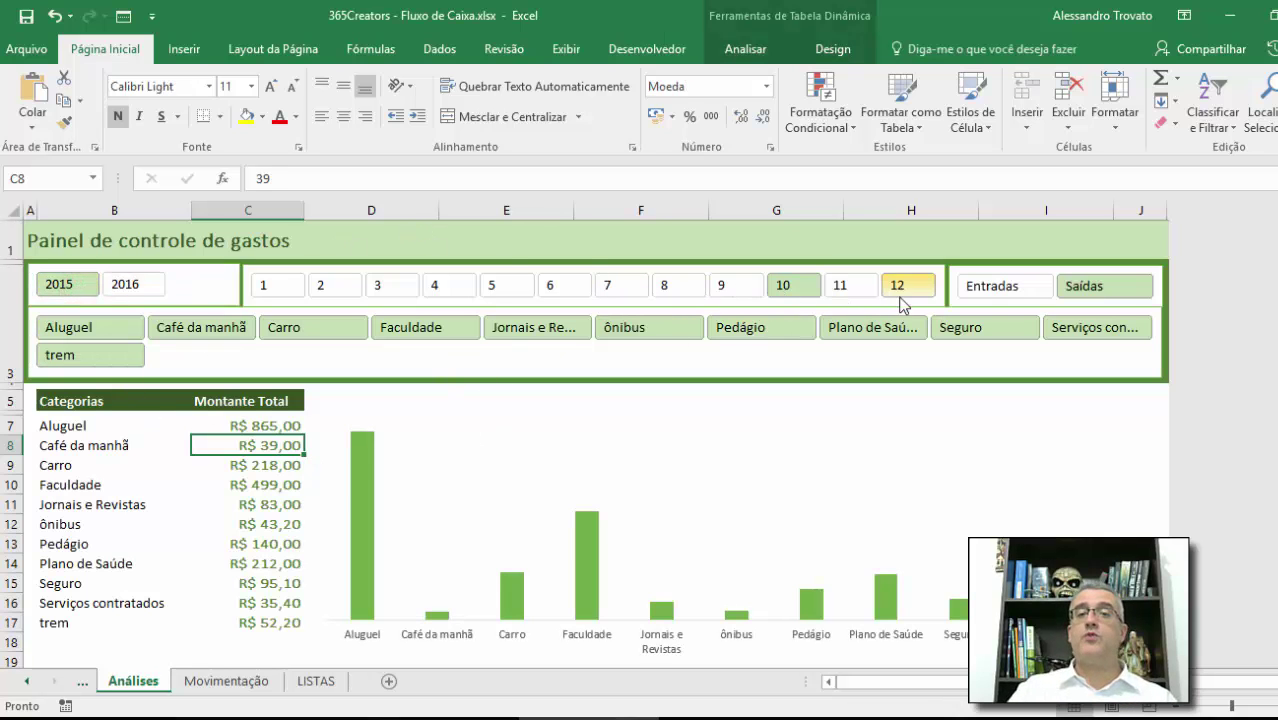
{"action": "left_click", "coordinate": [142, 286]}
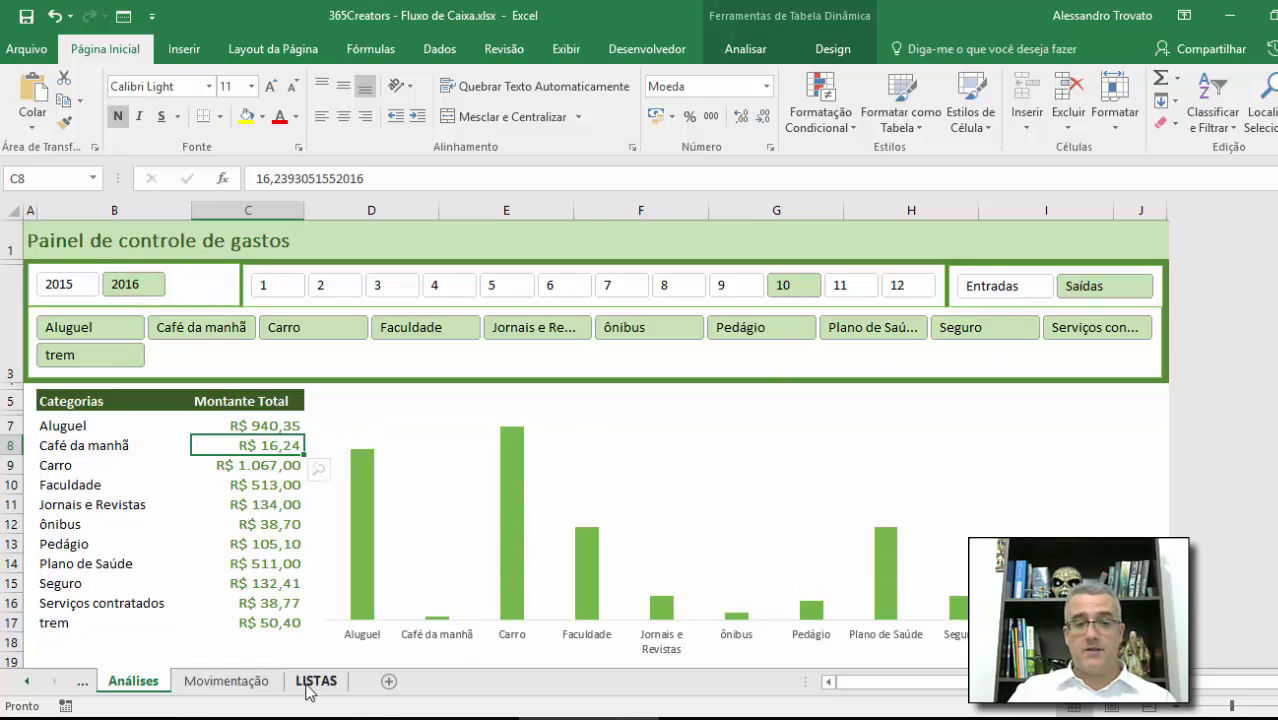
- Check the last filled rows of the Data column in Movimentação and return to the Análises sheet
{"action": "left_click", "coordinate": [253, 680]}
{"action": "left_click", "coordinate": [111, 482]}
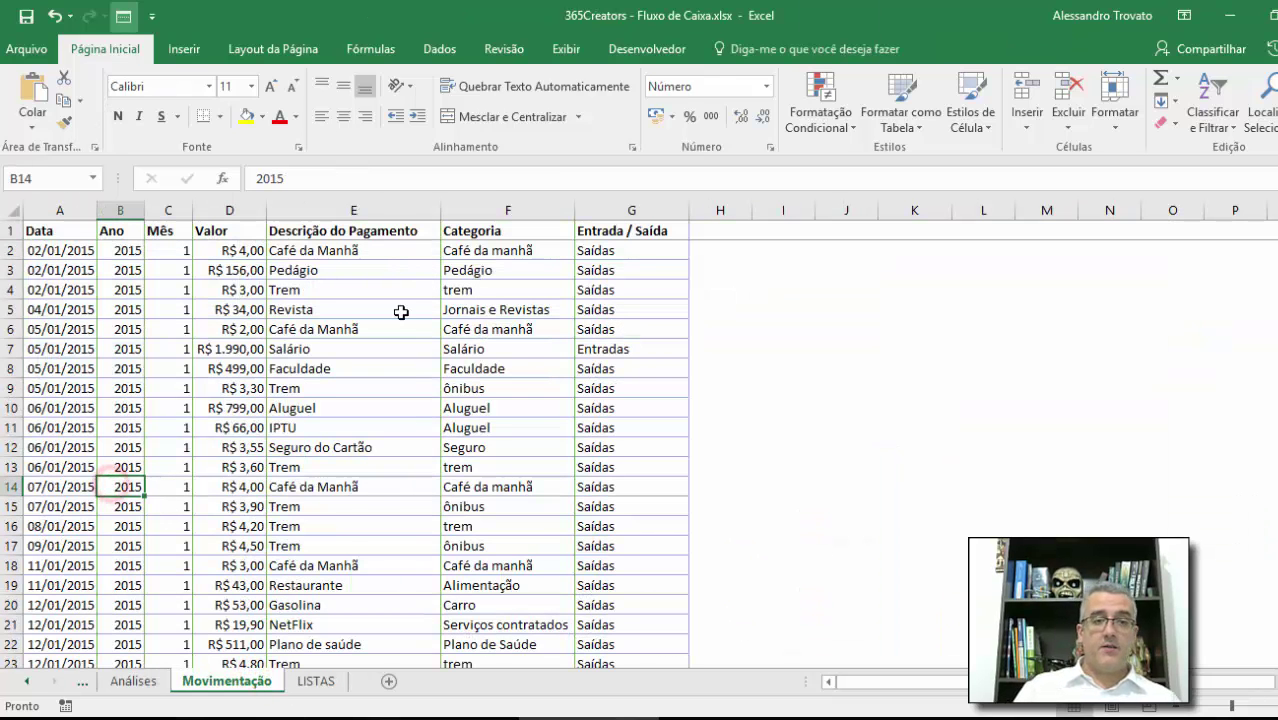
{"action": "key", "text": "Left"}
{"action": "key", "text": "ctrl+Down"}
{"action": "key", "text": "Up"}
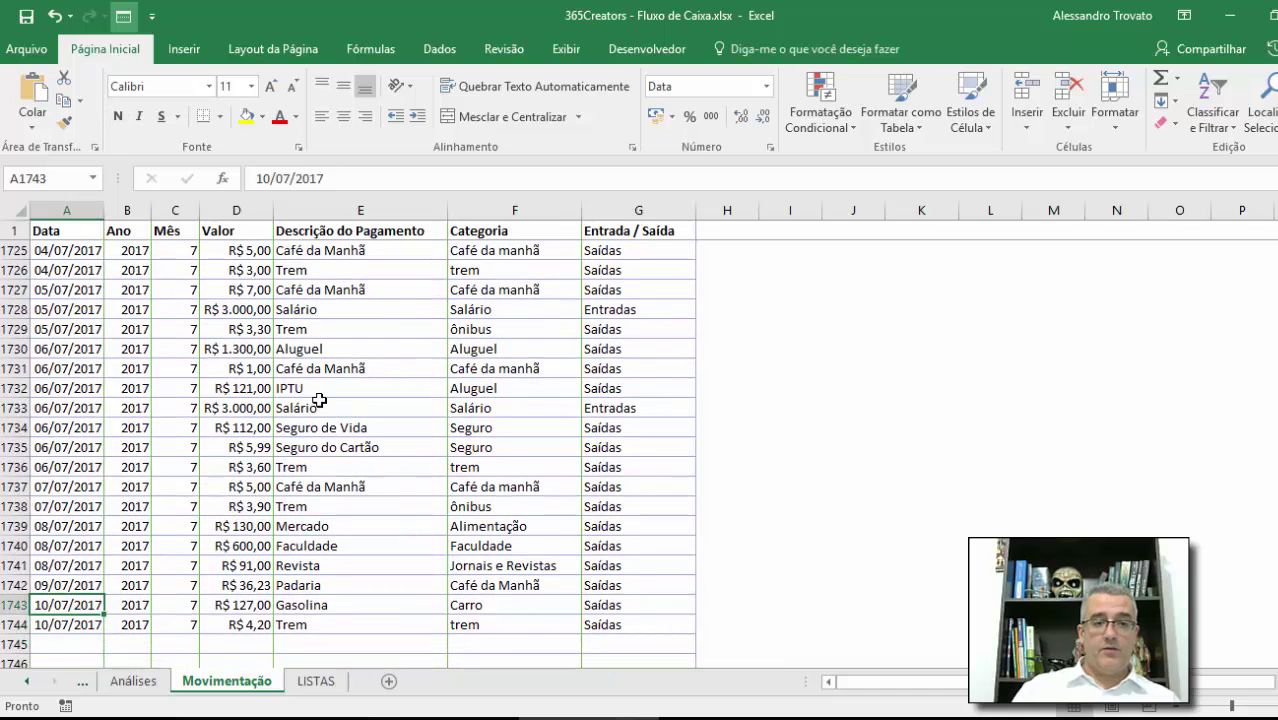
{"action": "left_click", "coordinate": [133, 681]}
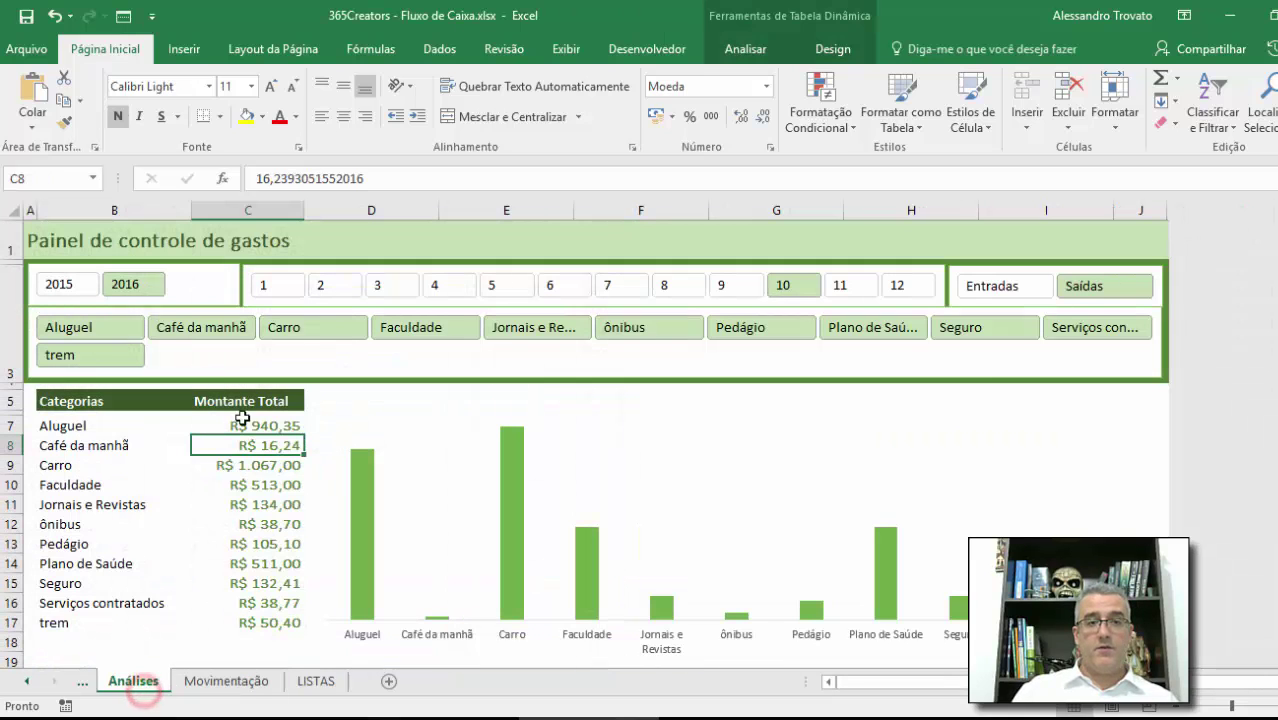
- Narrow the Ano slicer slightly to about 5,66 cm wide, show its slicer options, and reselect a pivot table value
{"action": "left_click", "coordinate": [207, 294]}
{"action": "left_click", "coordinate": [206, 290]}
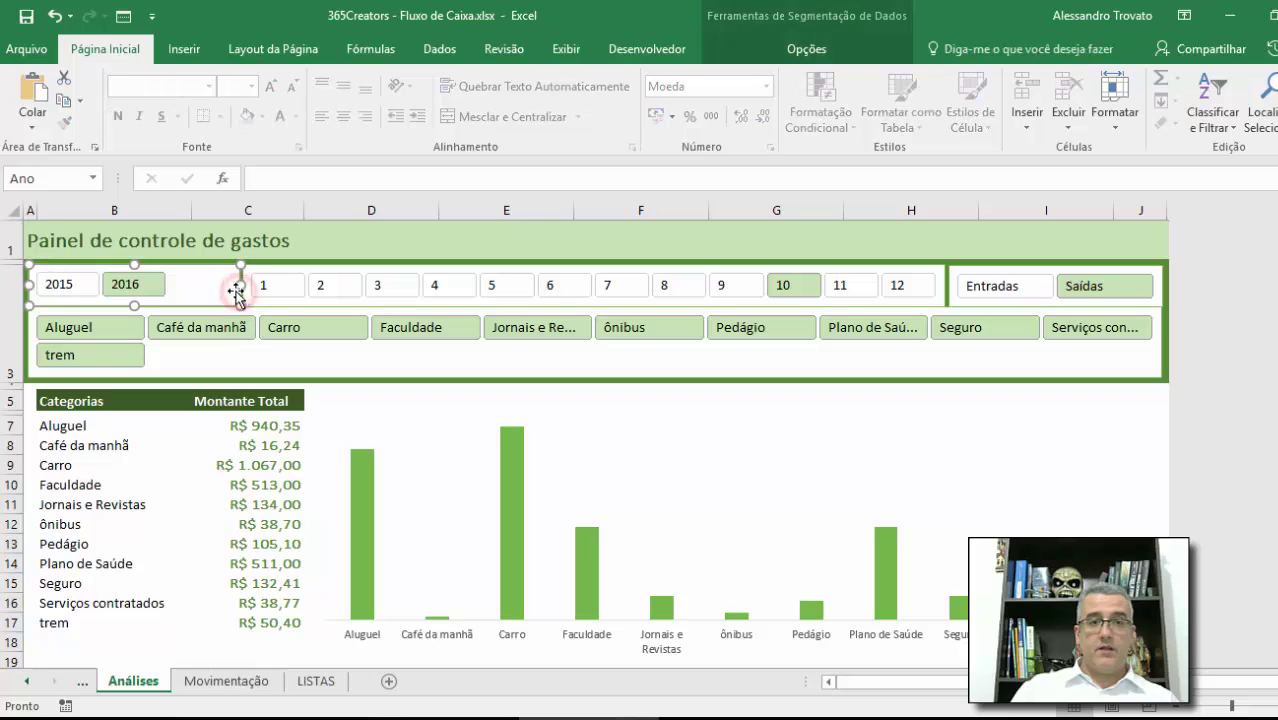
{"action": "left_click_drag", "start_coordinate": [241, 285], "coordinate": [240, 282]}
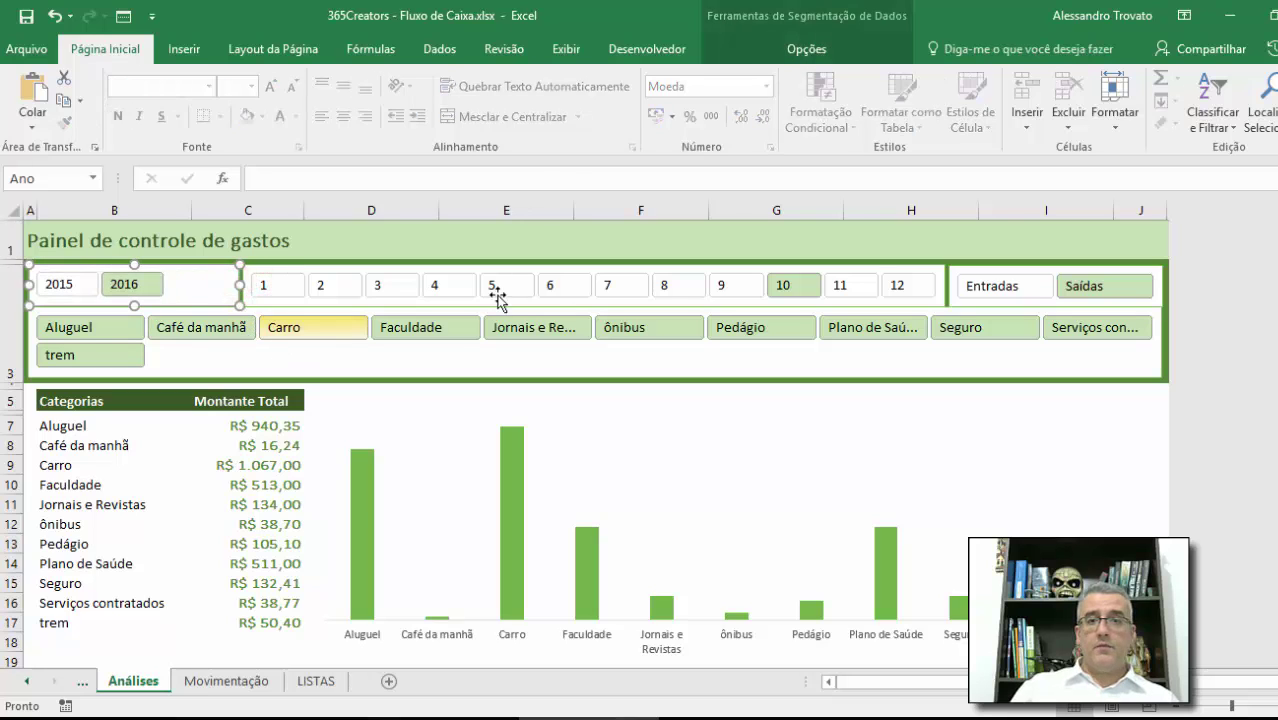
{"action": "left_click", "coordinate": [767, 46]}
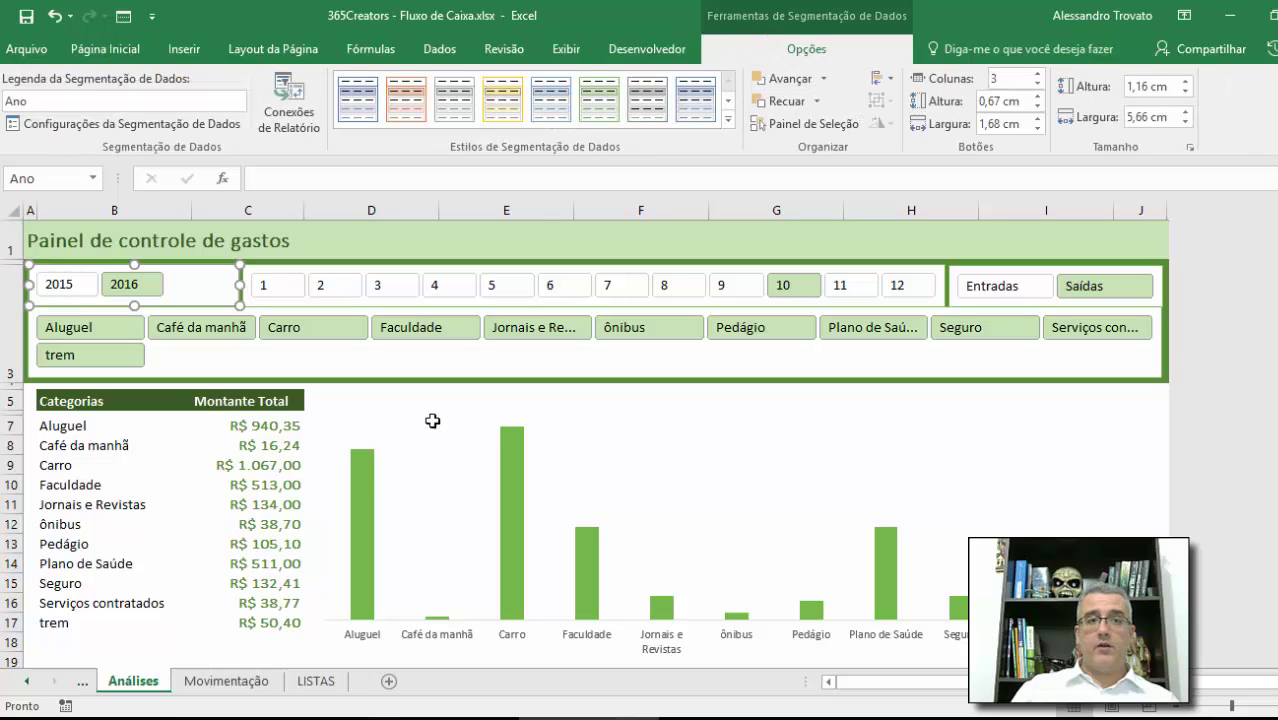
{"action": "left_click", "coordinate": [241, 510]}
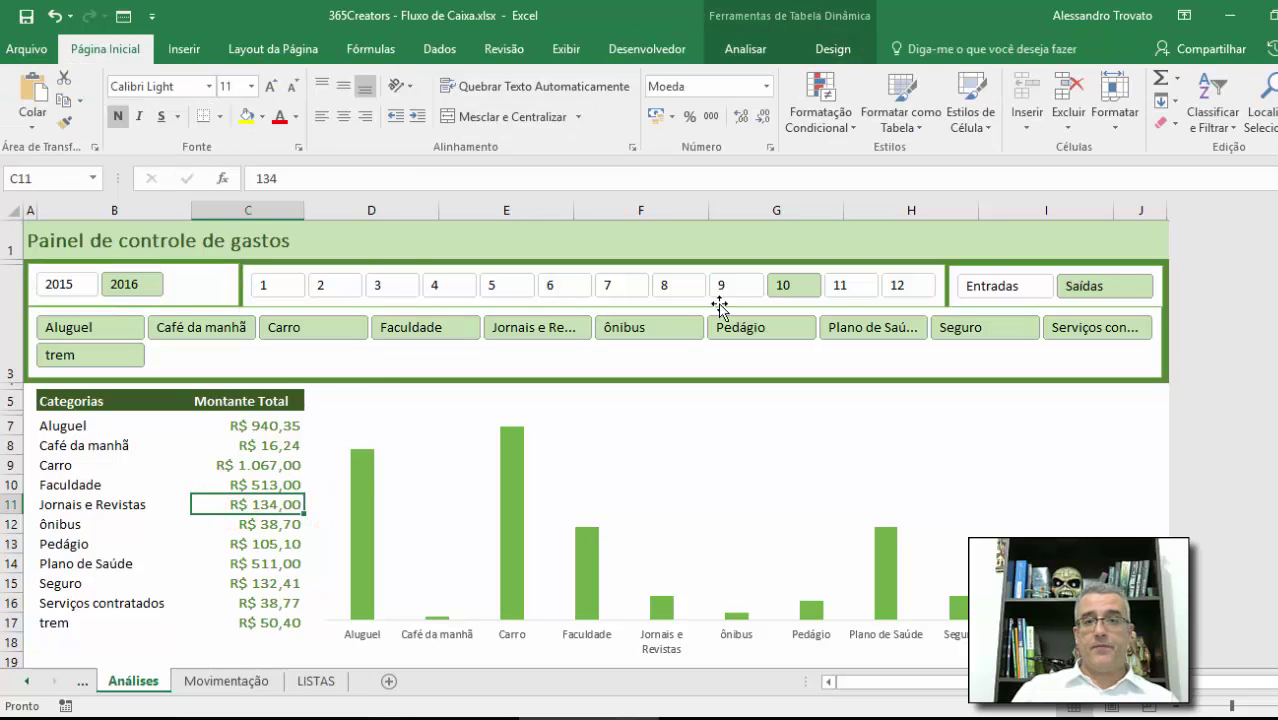
- Switch the dashboard filter to Entradas and back to Saídas, and refresh the pivot table data again
{"action": "left_click", "coordinate": [1015, 285]}
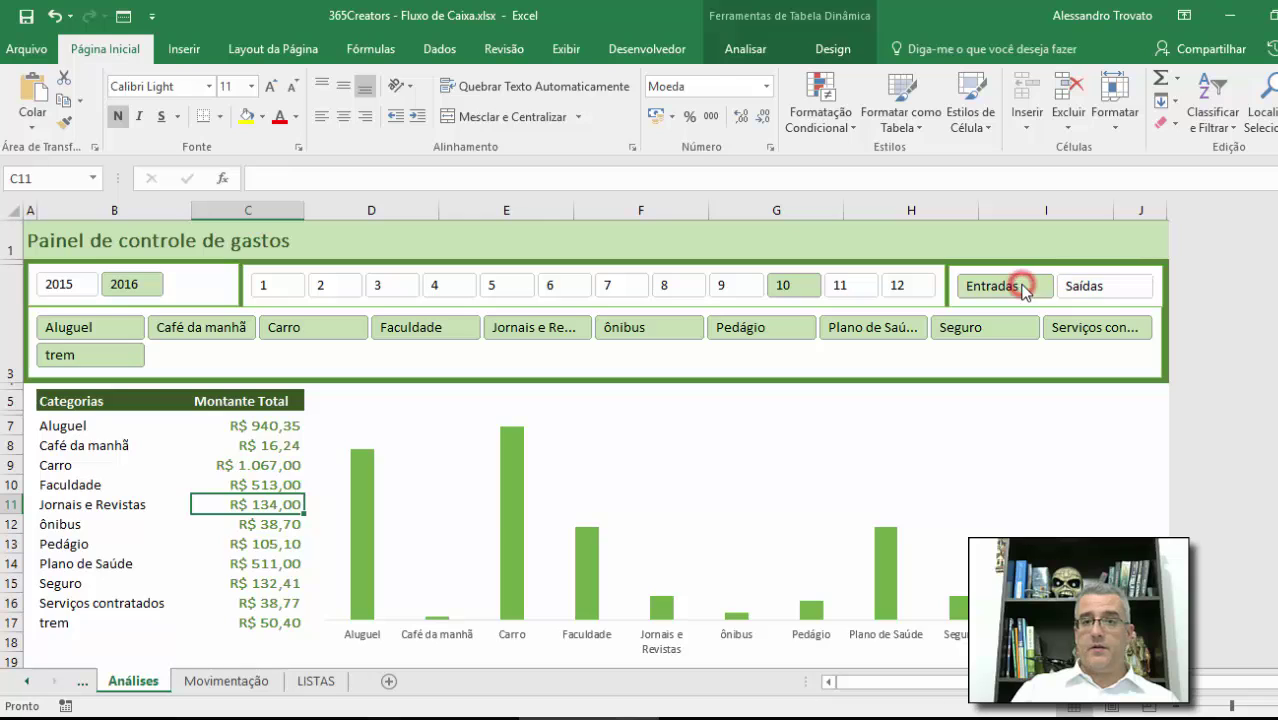
{"action": "left_click", "coordinate": [1073, 287]}
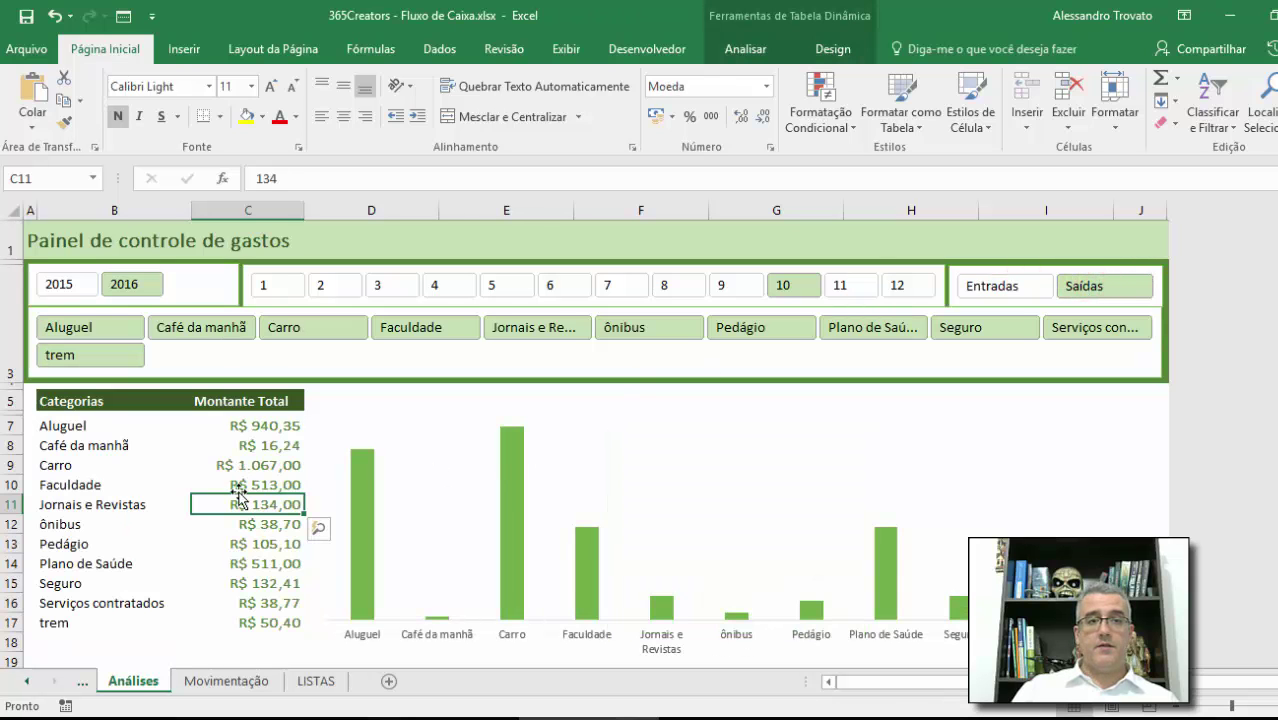
{"action": "left_click", "coordinate": [745, 48]}
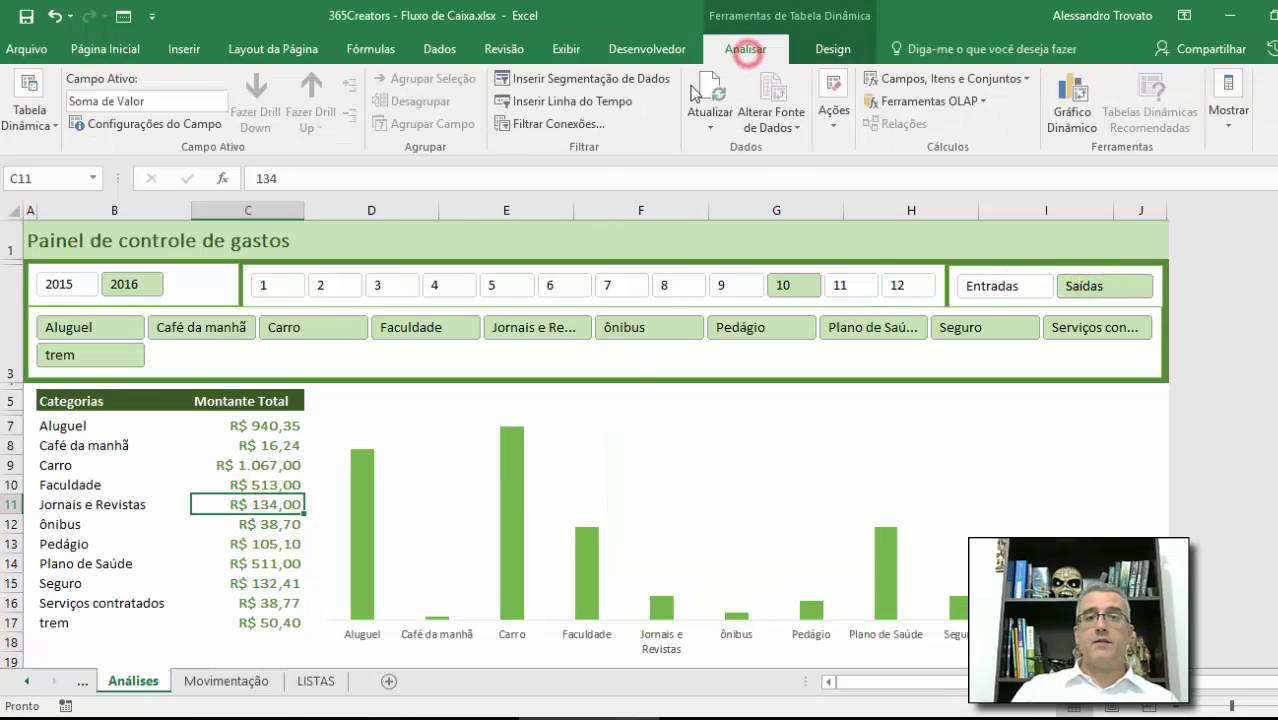
{"action": "left_click", "coordinate": [710, 88]}
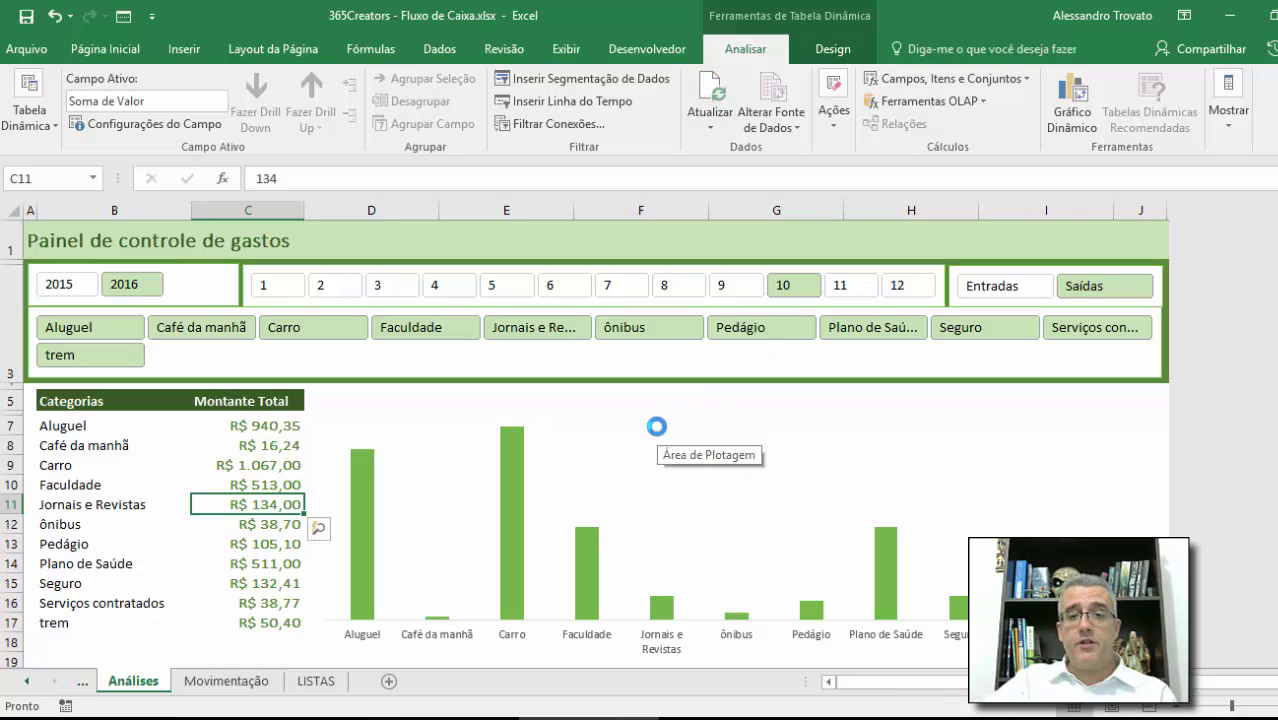
{"action": "left_click", "coordinate": [723, 127]}
{"action": "left_click", "coordinate": [726, 174]}
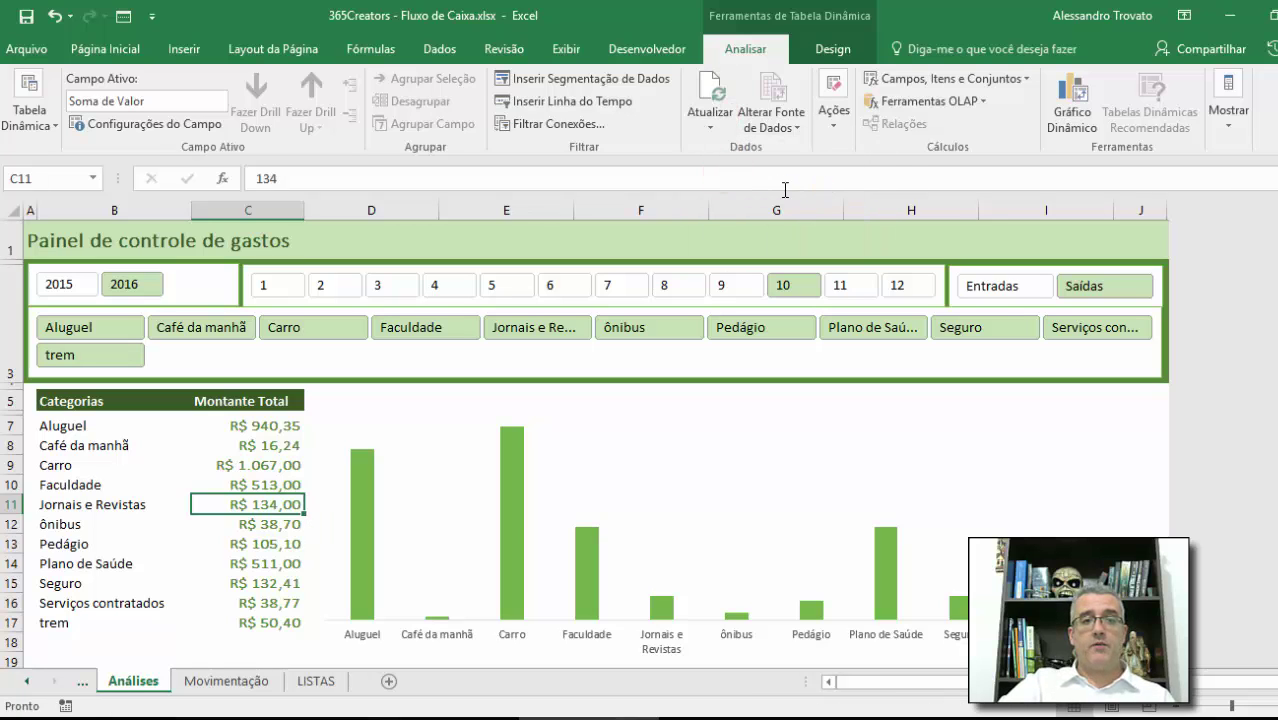
- Switch the year filter to 2015 and back to 2016, and look through the commands available for the Ano slicer
{"action": "left_click", "coordinate": [62, 284]}
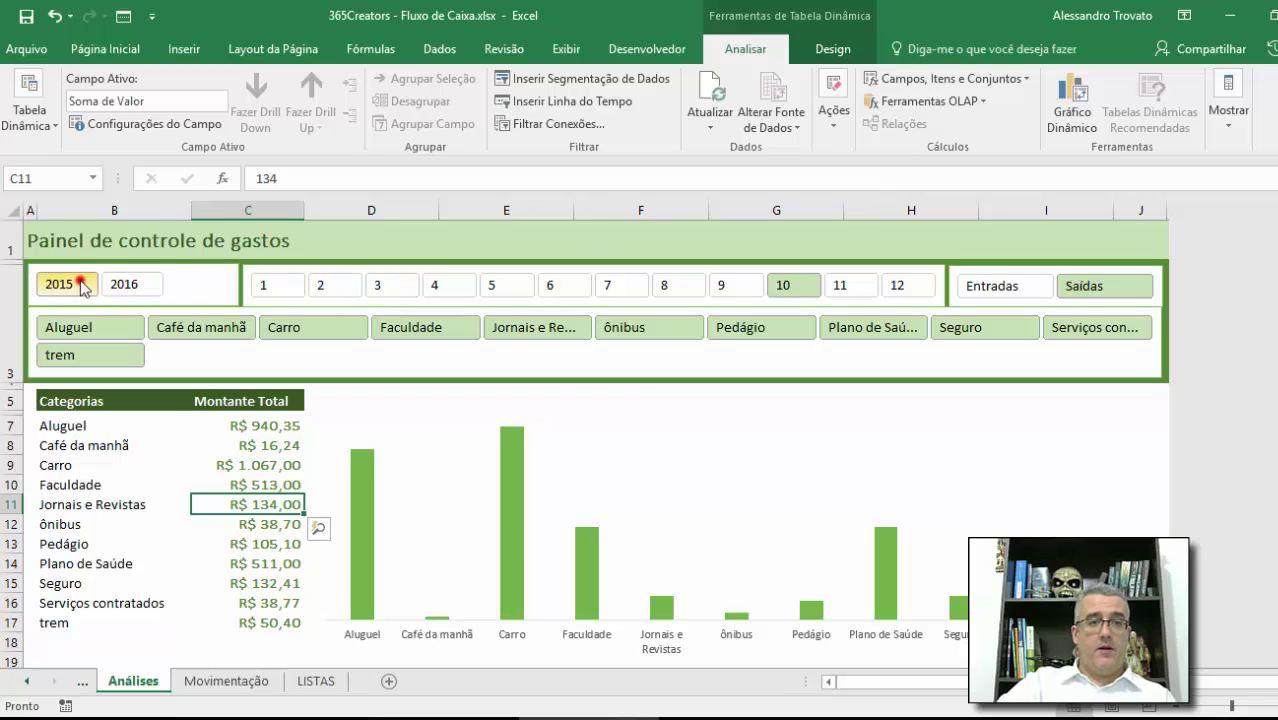
{"action": "left_click", "coordinate": [126, 284]}
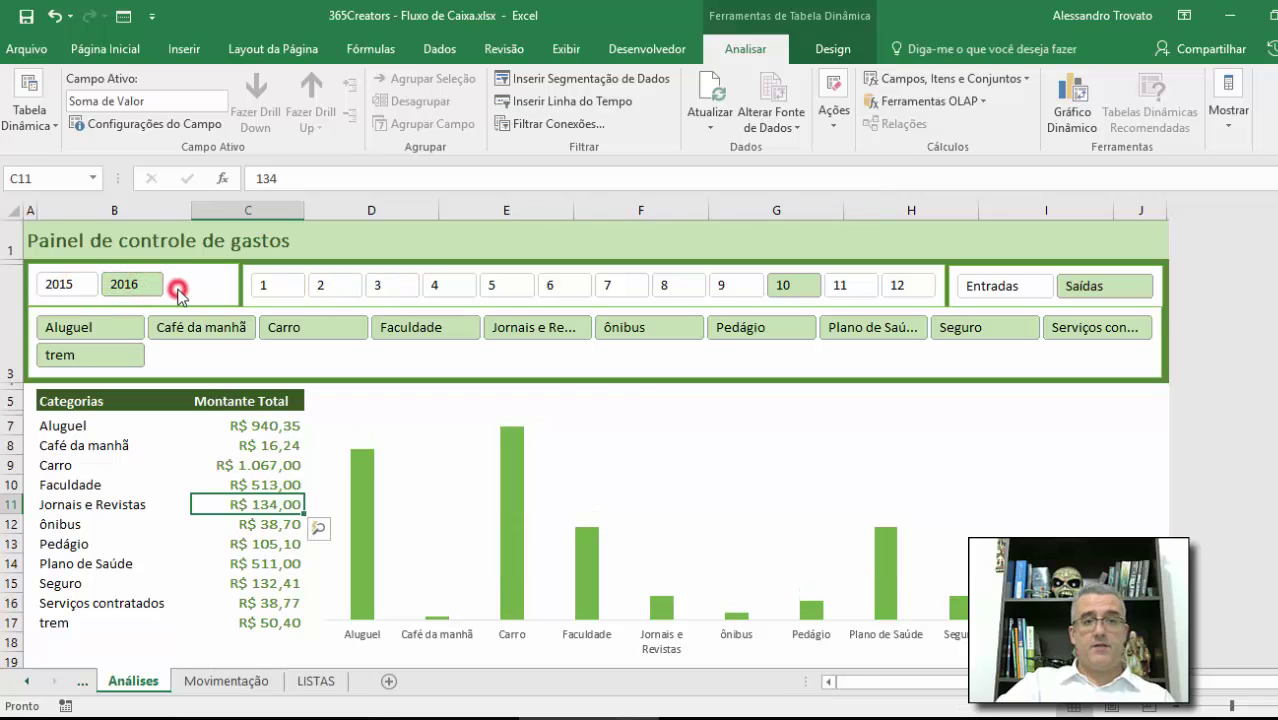
{"action": "right_click", "coordinate": [177, 289]}
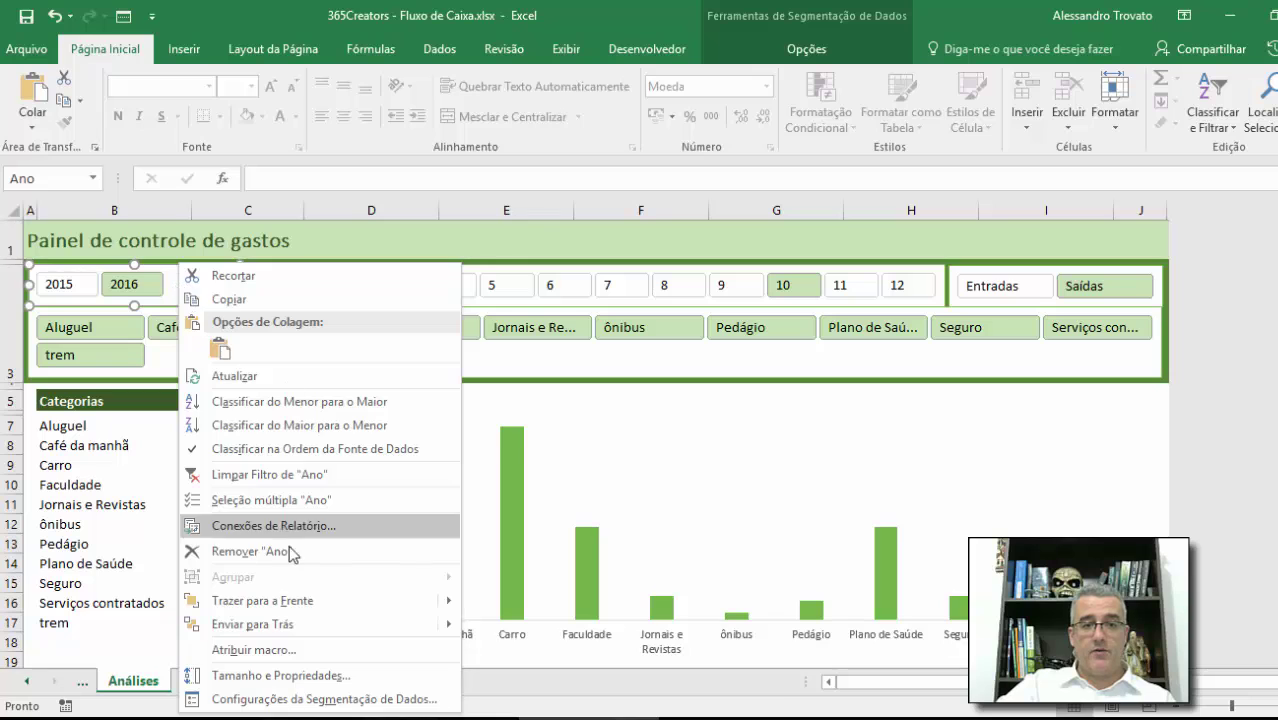
{"action": "key", "text": "Escape"}
{"action": "left_click", "coordinate": [232, 502]}
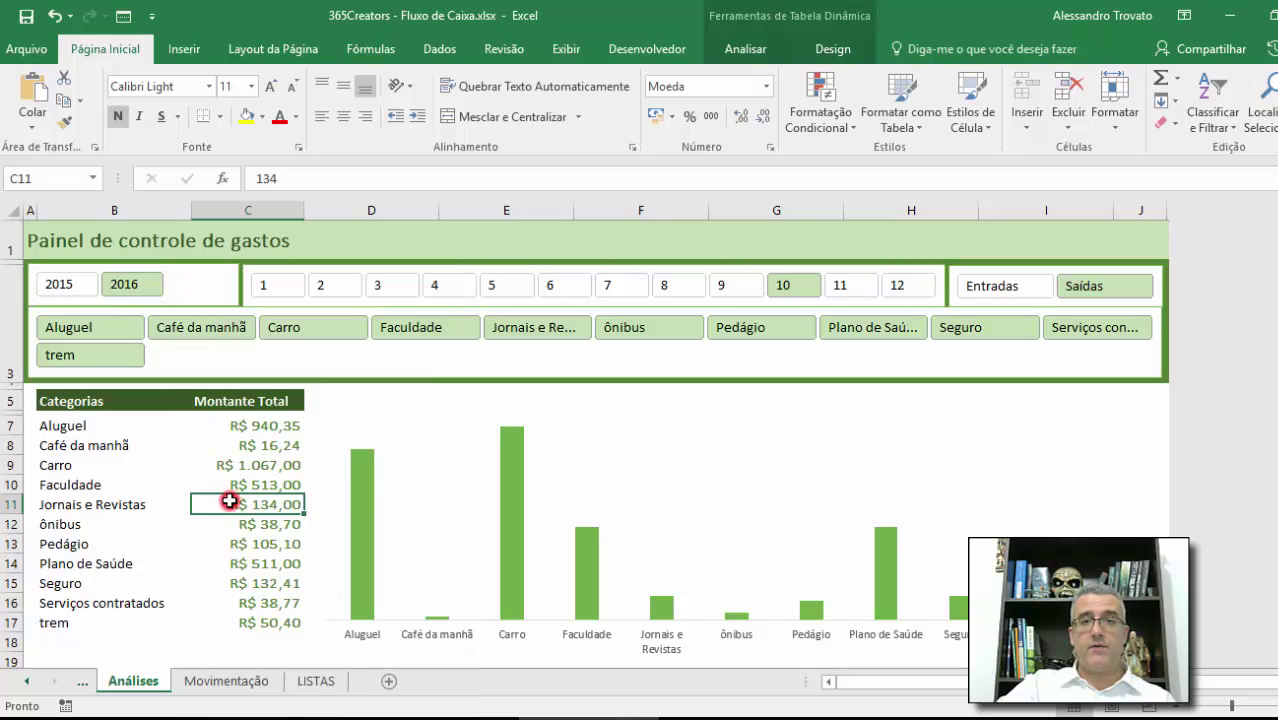
- Check the data source options of the category pivot table
{"action": "left_click", "coordinate": [833, 48]}
{"action": "left_click", "coordinate": [765, 52]}
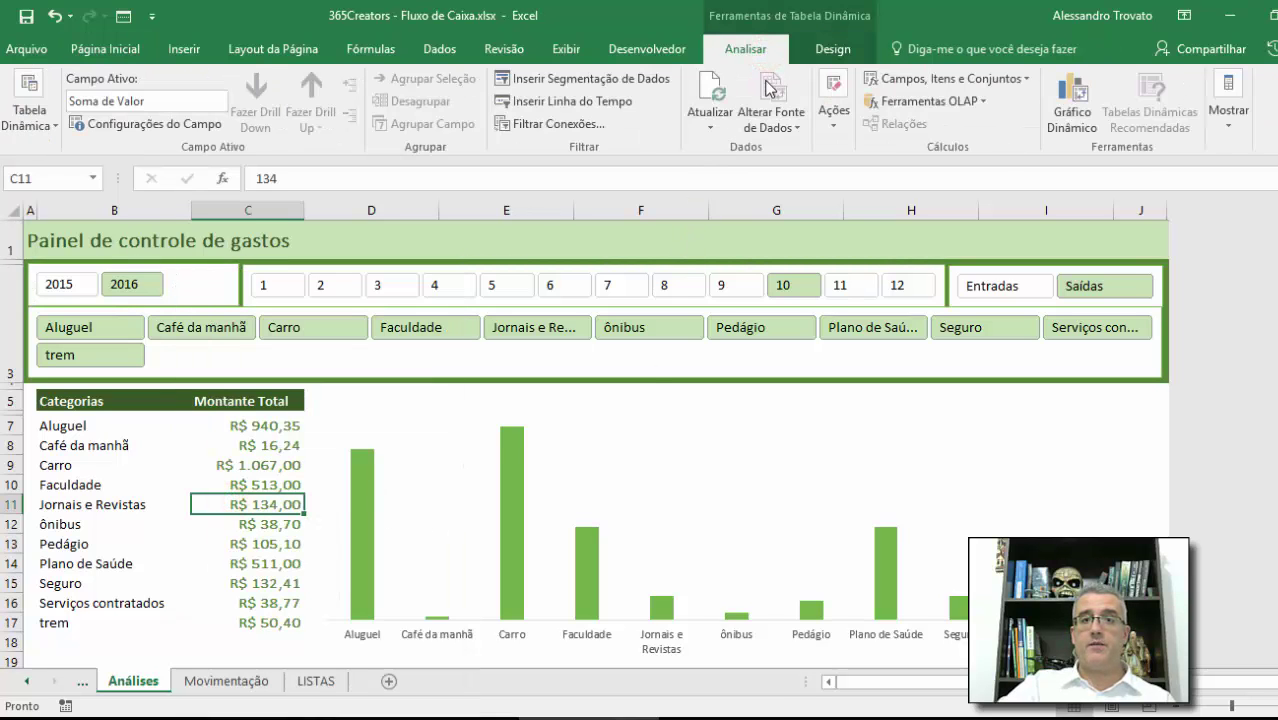
{"action": "left_click", "coordinate": [185, 488]}
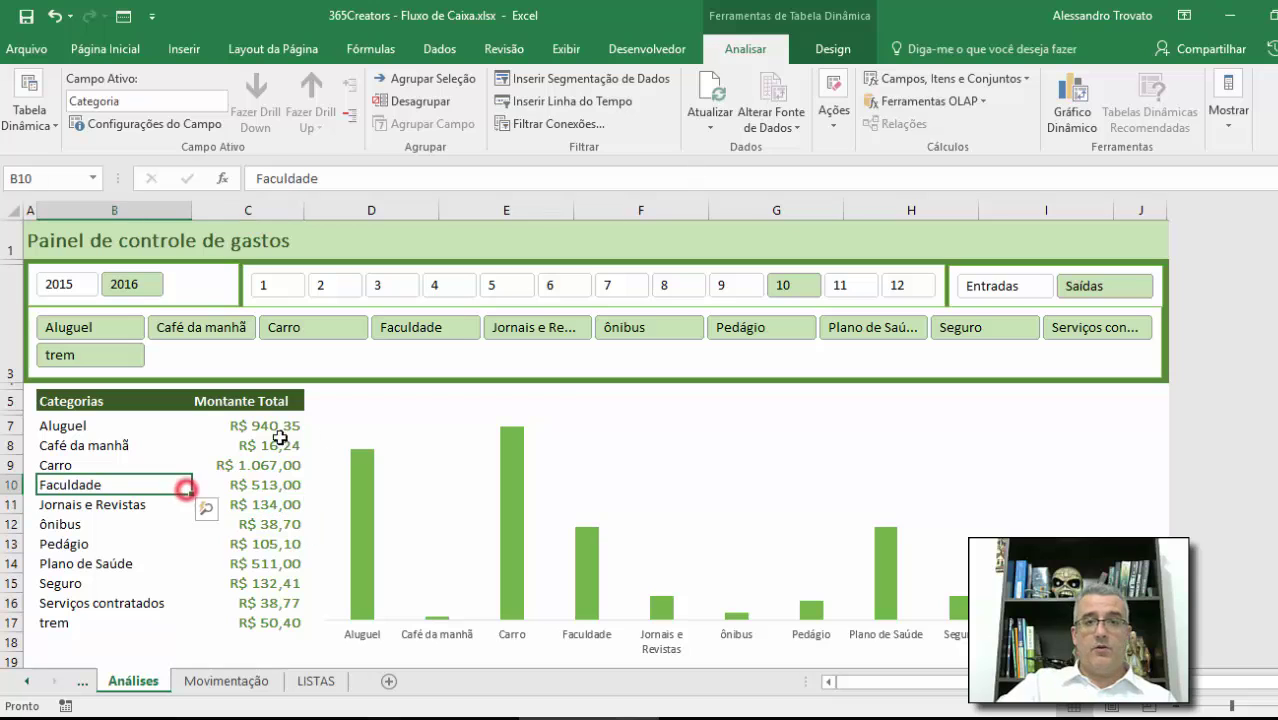
{"action": "left_click", "coordinate": [768, 118]}
{"action": "left_click", "coordinate": [791, 174]}
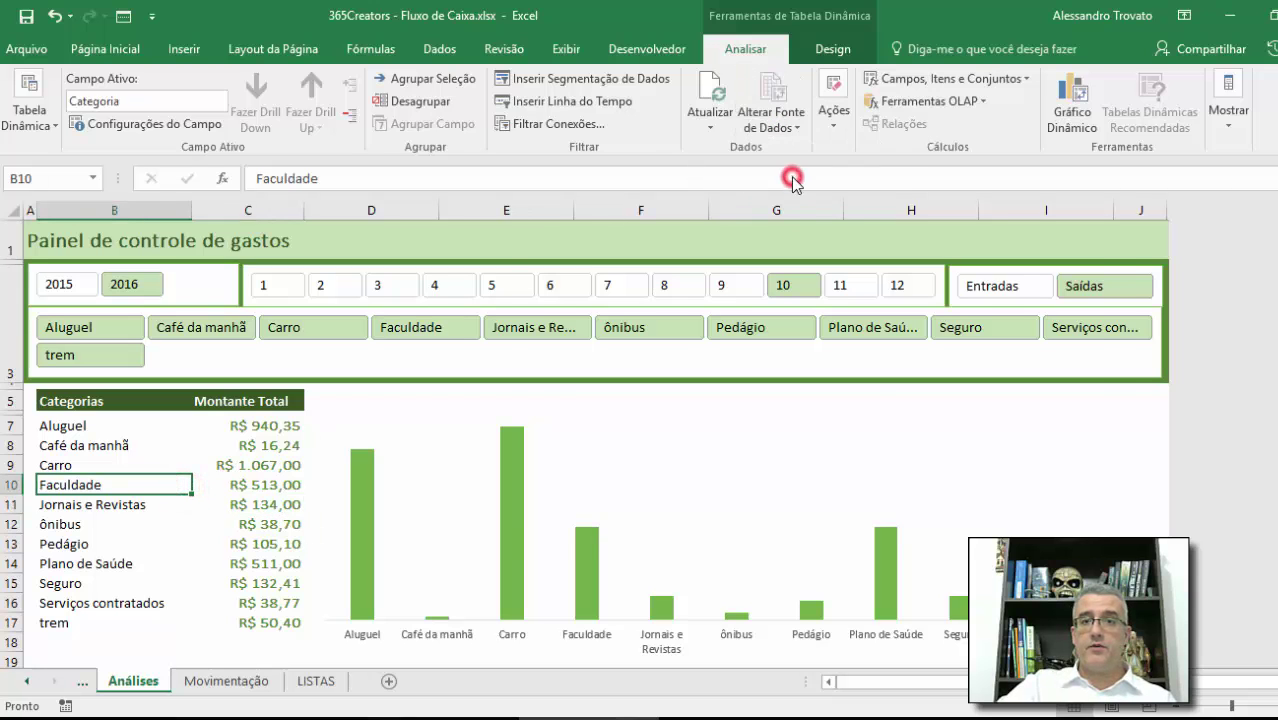
{"action": "key", "text": "Escape"}
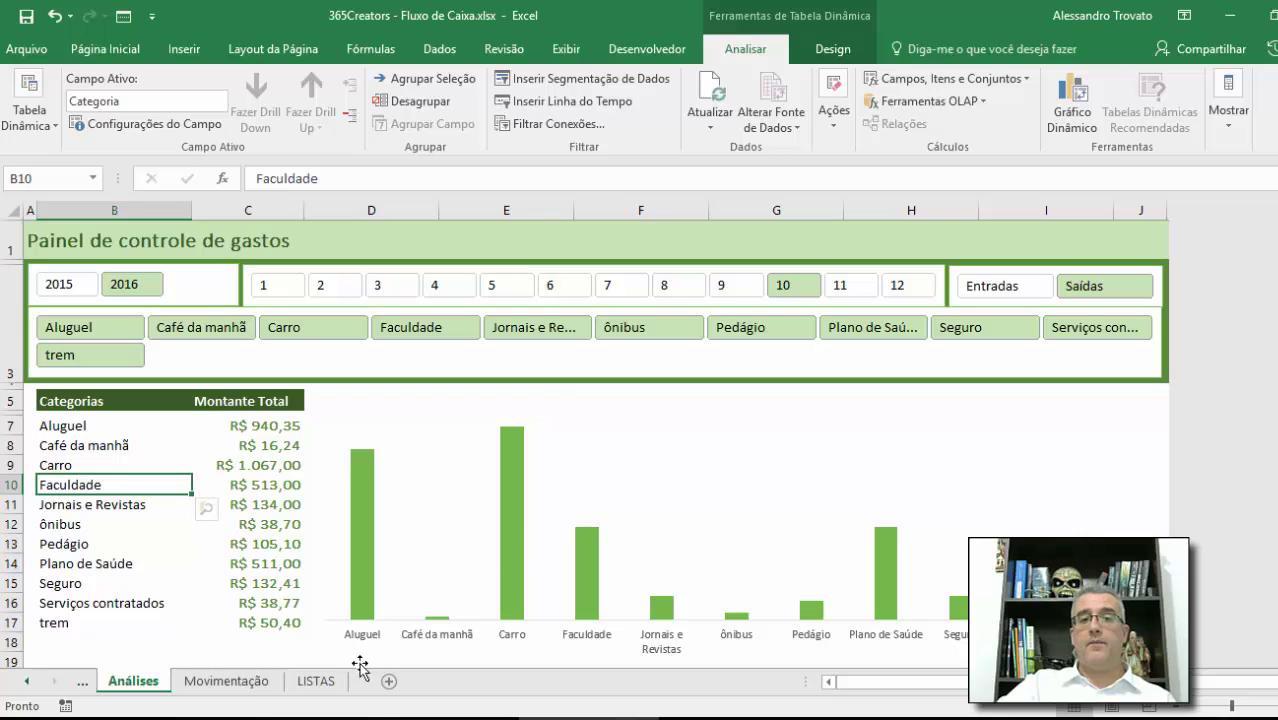
- Go back to the Movimentação sheet and return to its first entry at cell A2
{"action": "left_click", "coordinate": [232, 688]}
{"action": "left_click", "coordinate": [445, 302]}
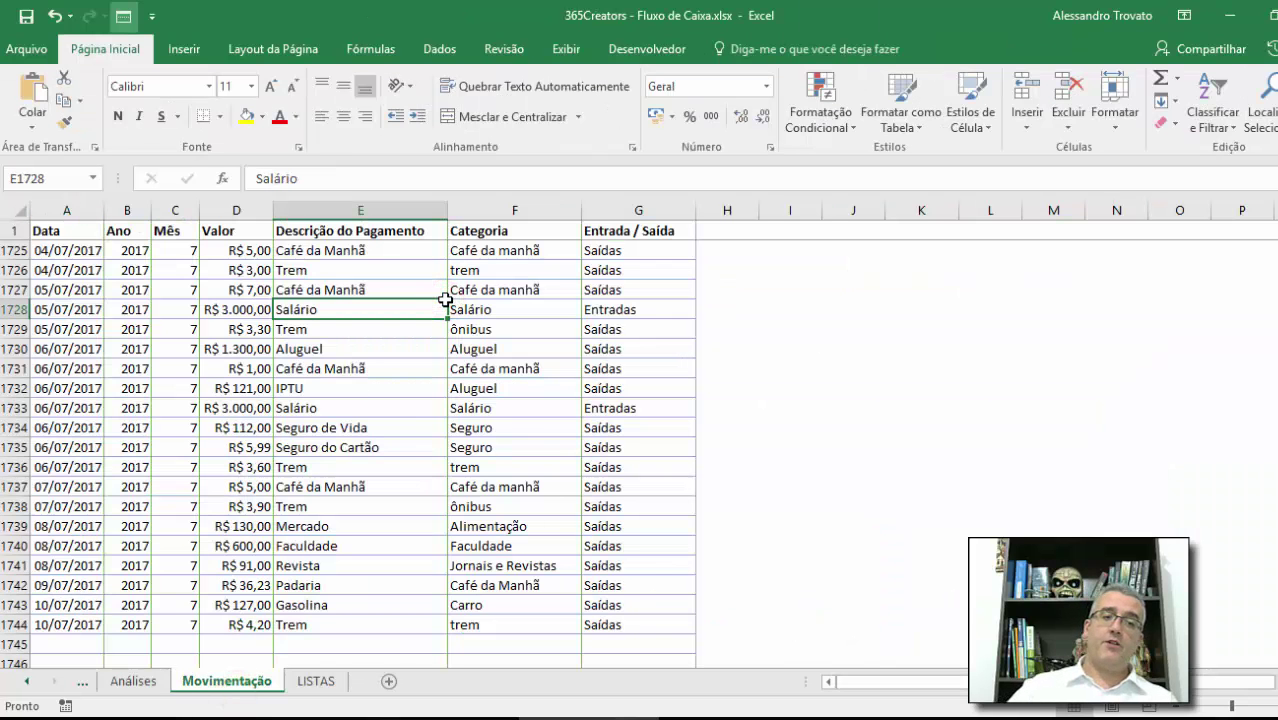
{"action": "key", "text": "ctrl+Home"}
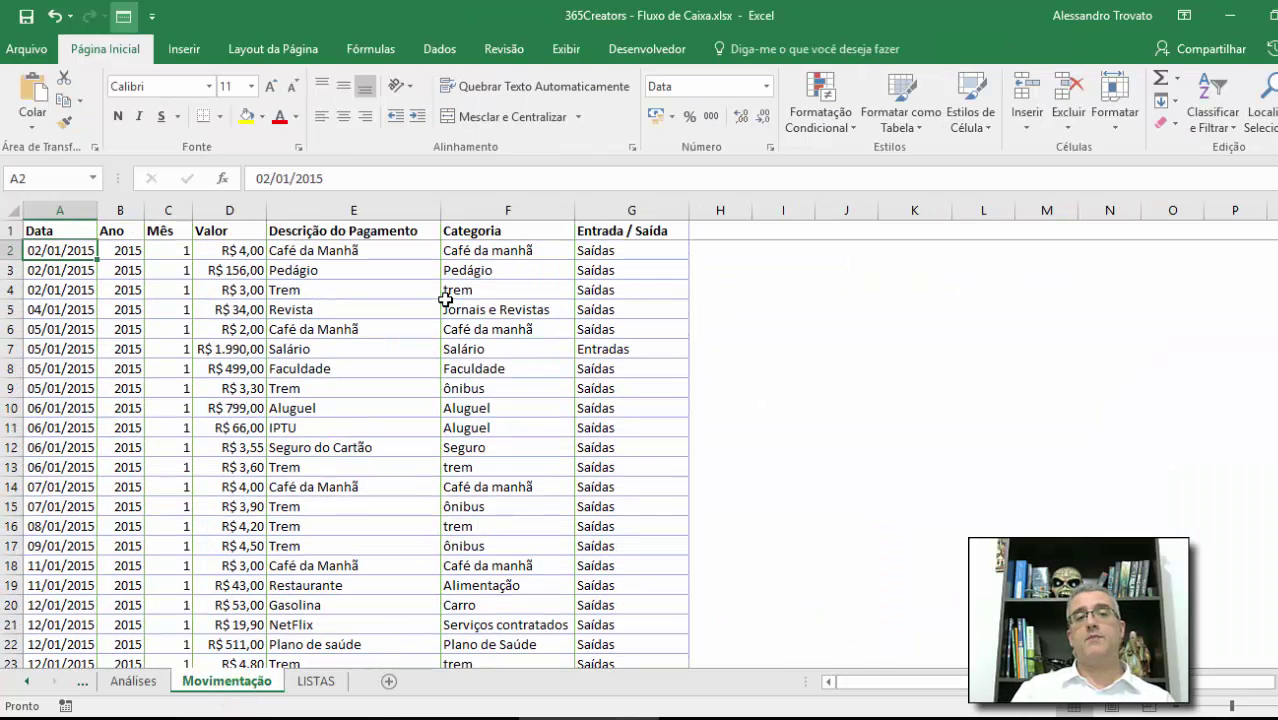
- Return from the Movimentação sheet to the Análises sheet and look over the expense dashboard
{"action": "key", "text": "Up"}
{"action": "key", "text": "Down"}
{"action": "key", "text": "Up"}
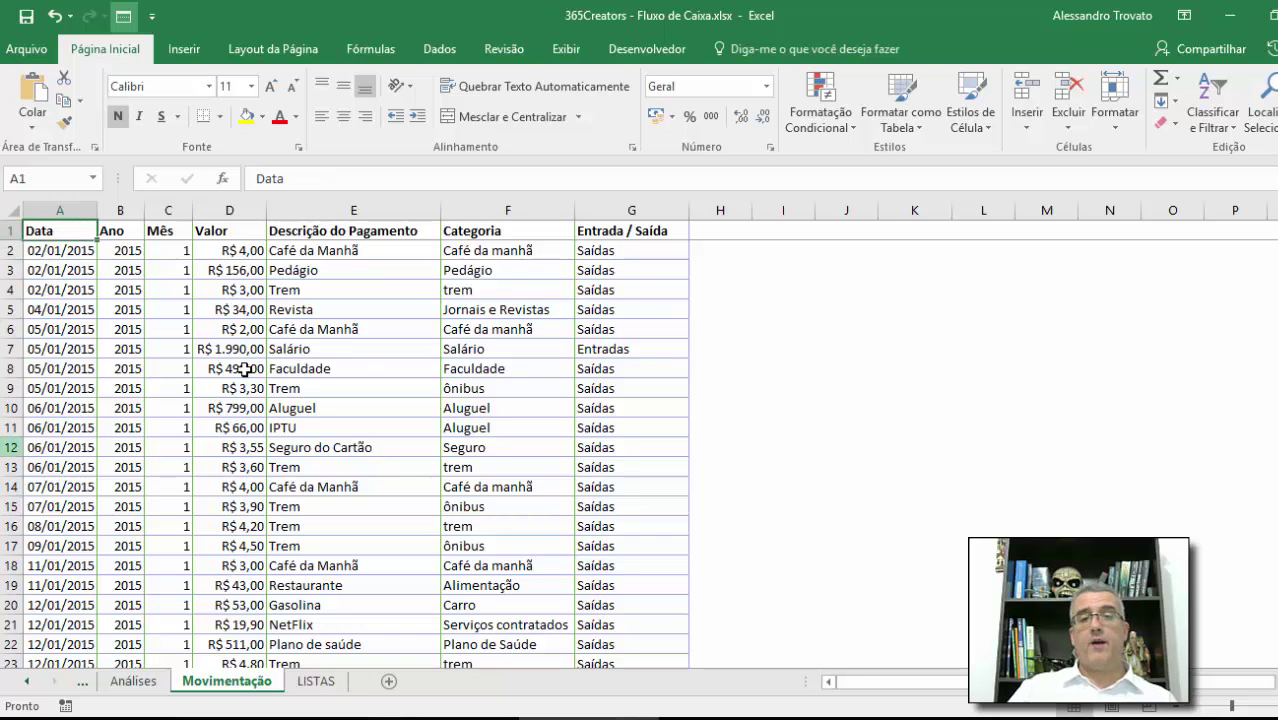
{"action": "left_click", "coordinate": [140, 681]}
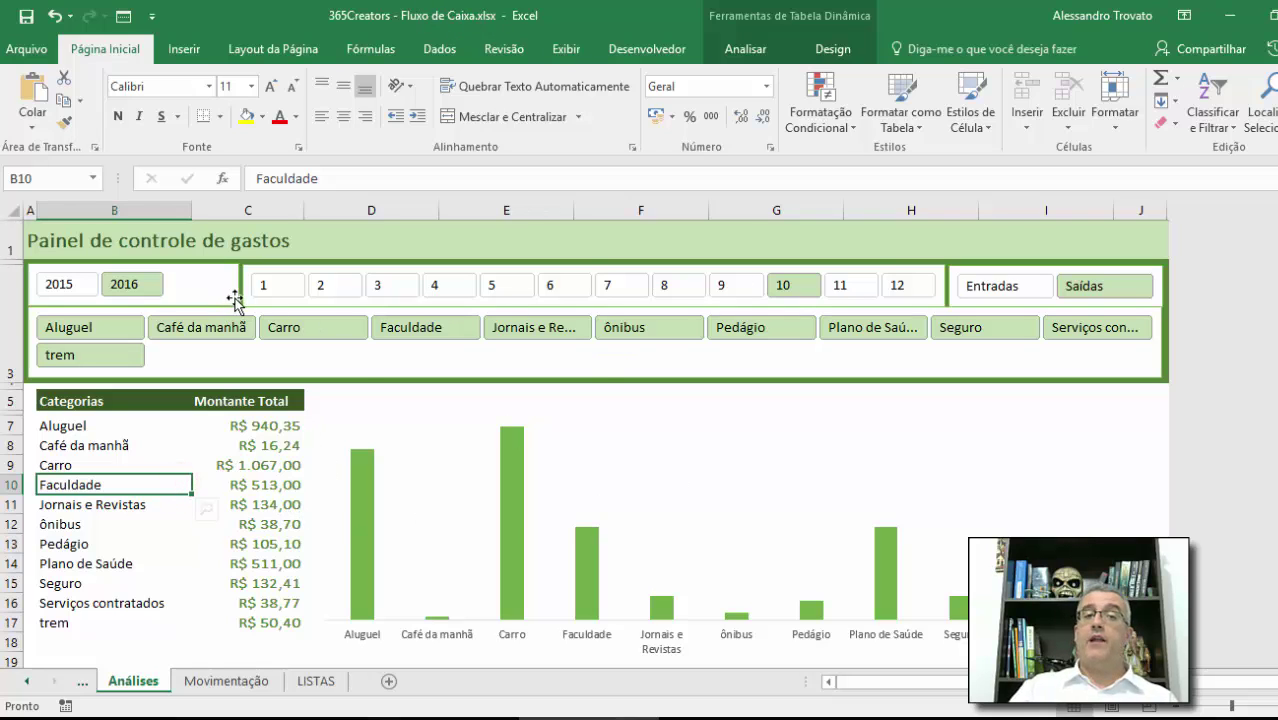
{"action": "scroll", "coordinate": [191, 577], "scroll_direction": "down", "scroll_amount": 2}
{"action": "scroll", "coordinate": [191, 577], "scroll_direction": "up", "scroll_amount": 2}
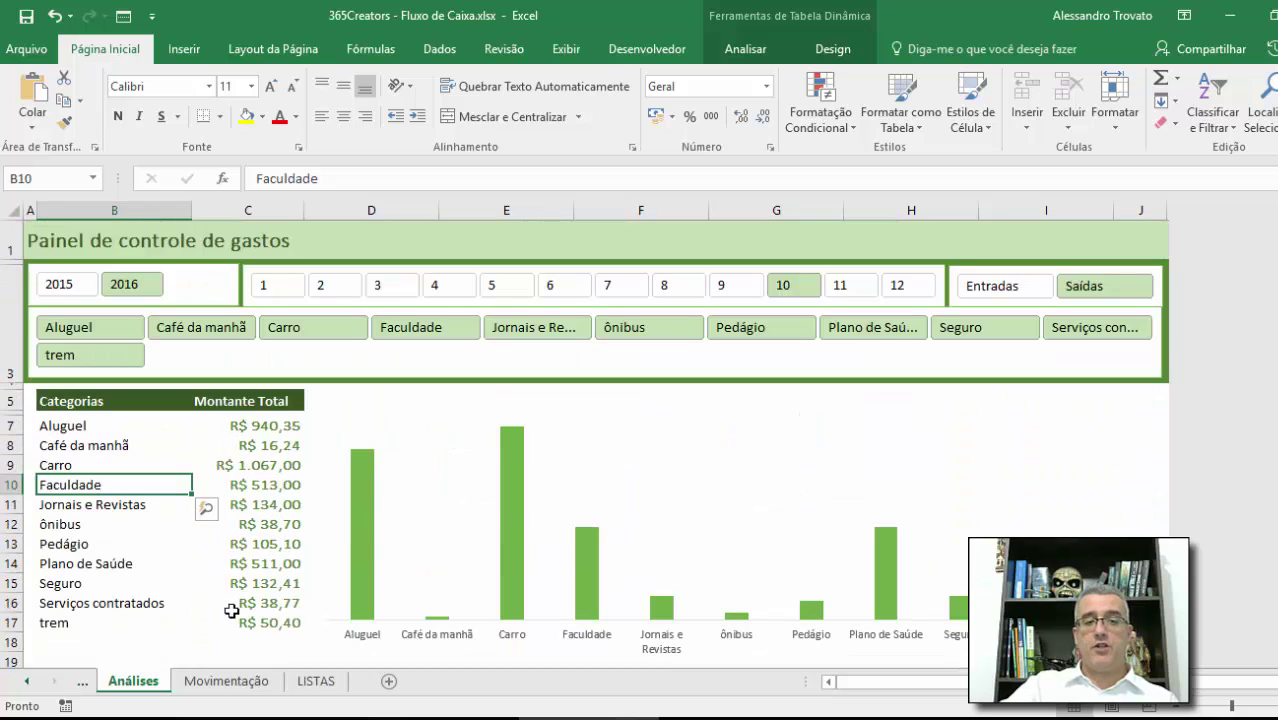
- Select the Jornais e Revistas amount in the category pivot table and try to change the table's data source
{"action": "left_click", "coordinate": [185, 583]}
{"action": "left_click", "coordinate": [210, 503]}
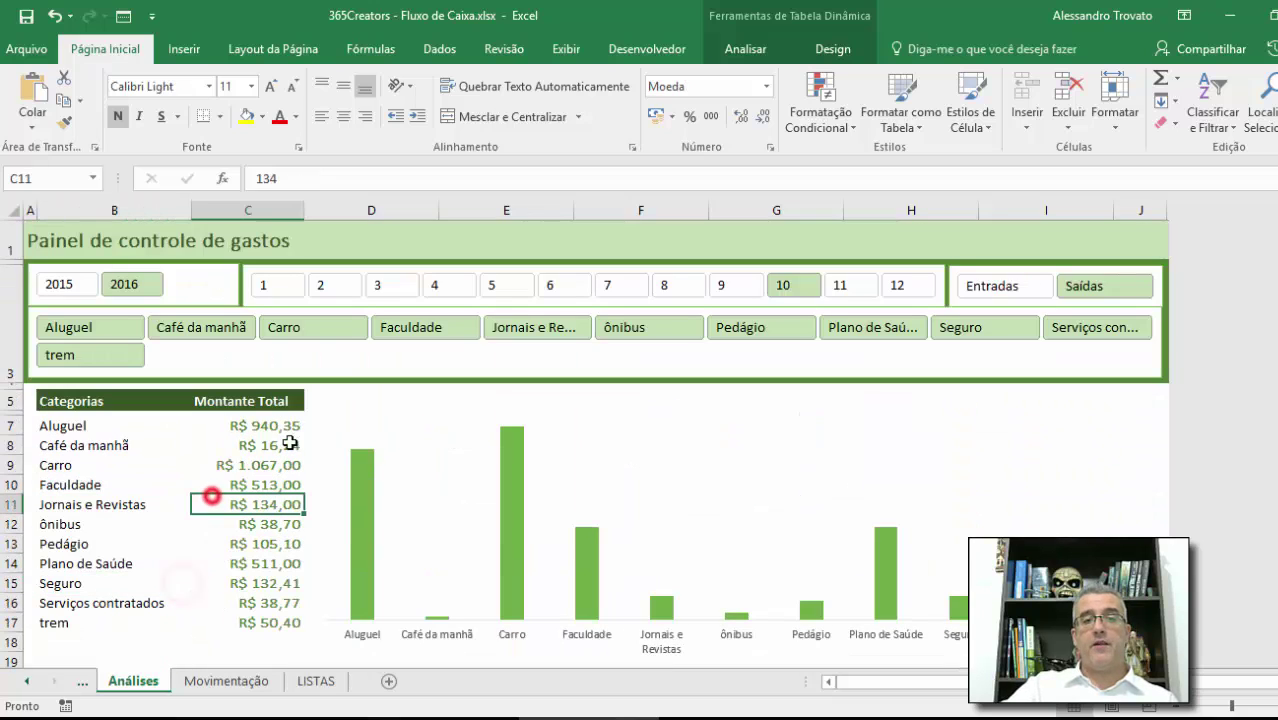
{"action": "left_click", "coordinate": [745, 48]}
{"action": "left_click", "coordinate": [782, 83]}
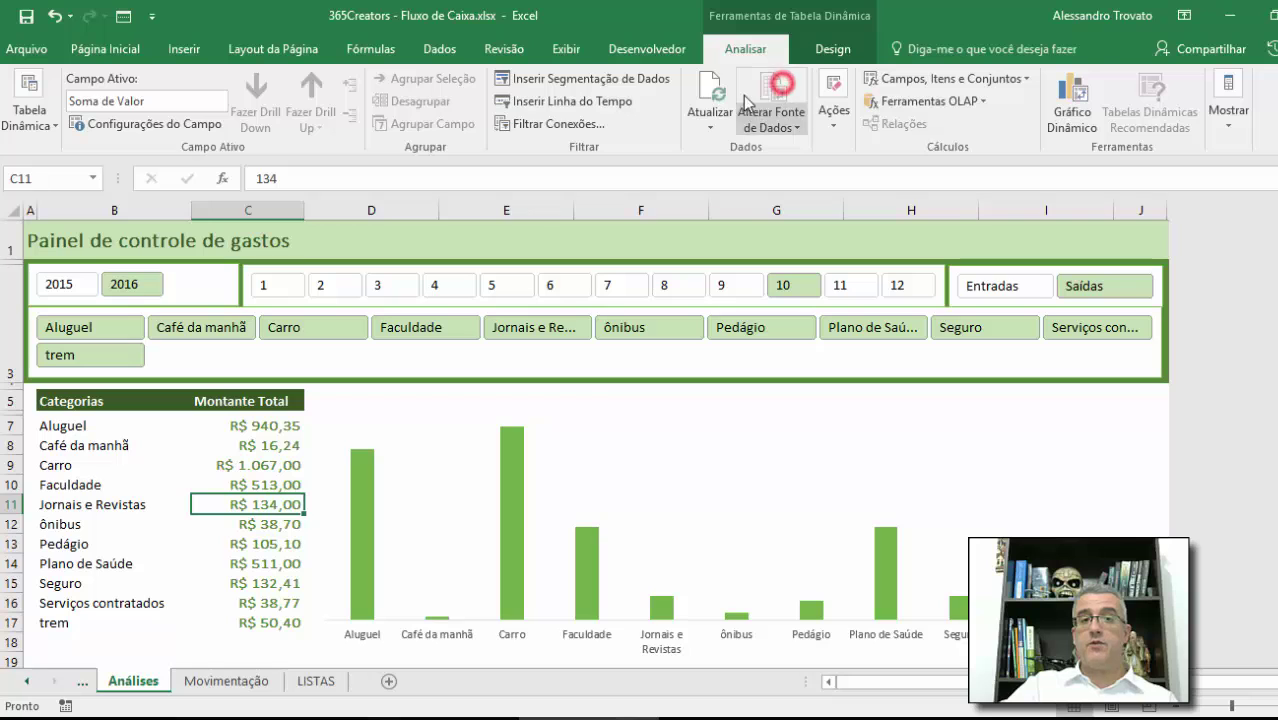
{"action": "left_click", "coordinate": [781, 95]}
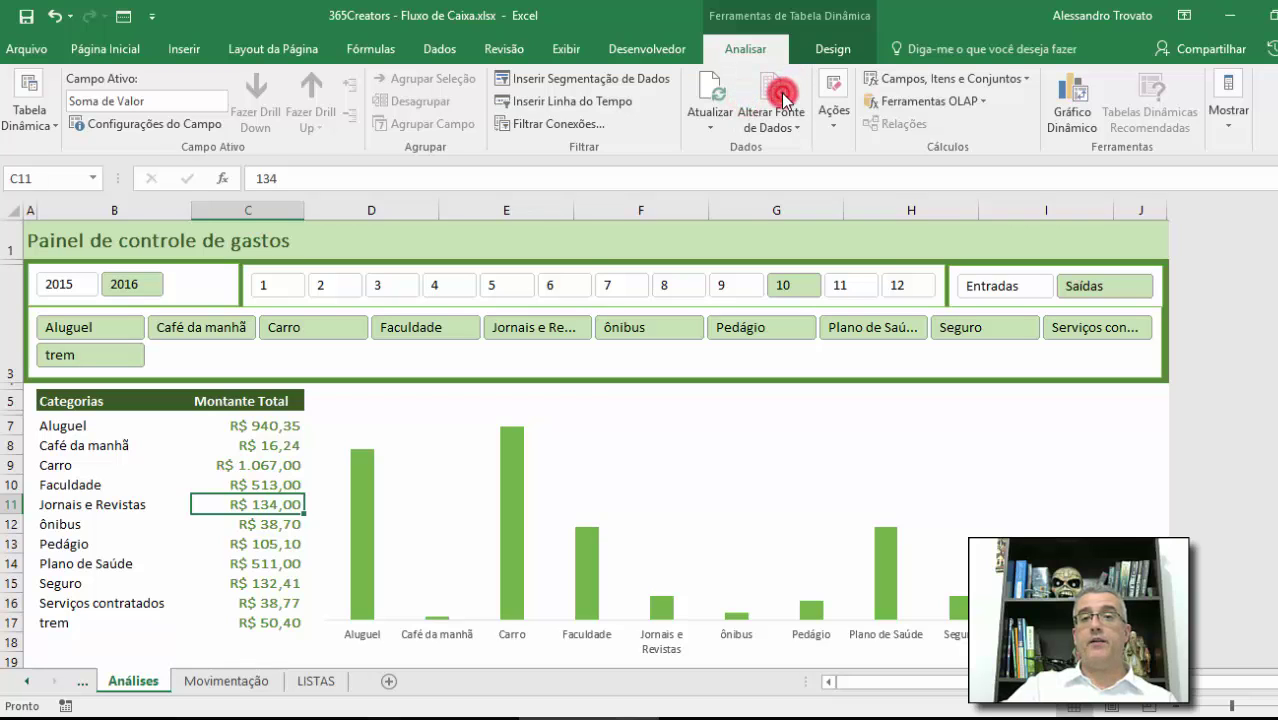
- Clear everything from the category pivot table with Limpar Tudo, and undo the clearing
{"action": "left_click", "coordinate": [834, 100]}
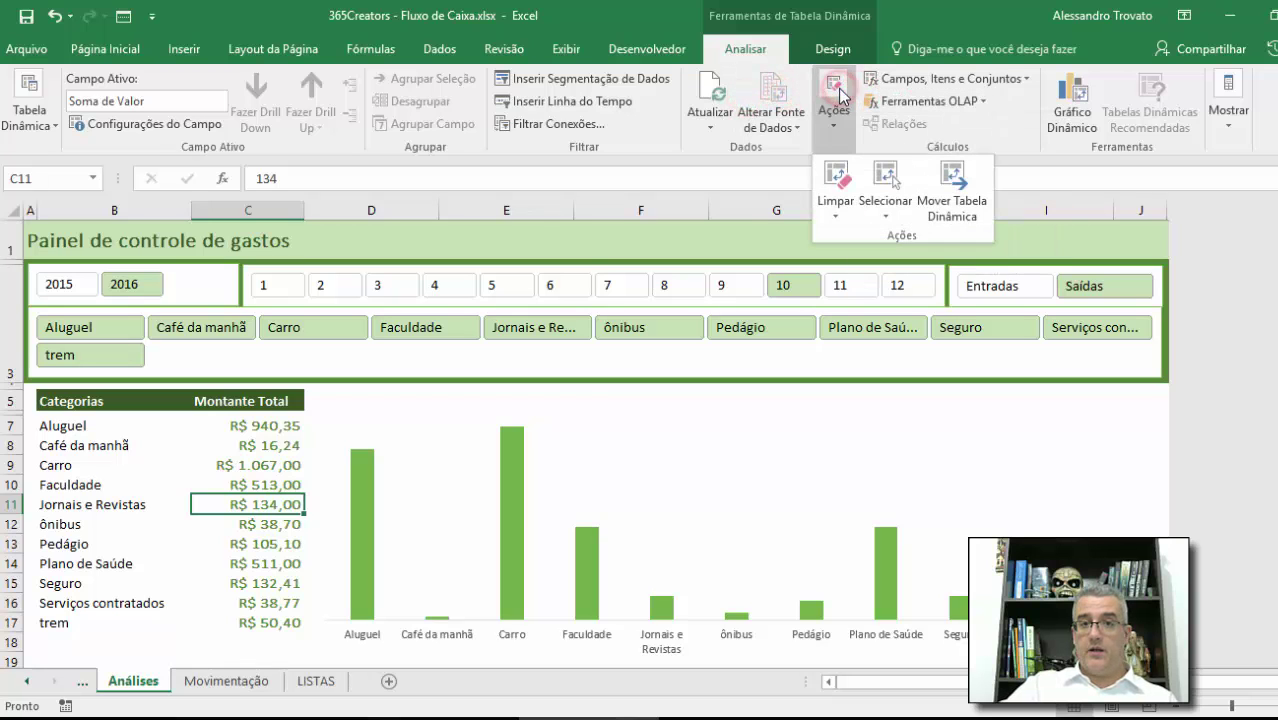
{"action": "left_click", "coordinate": [951, 189]}
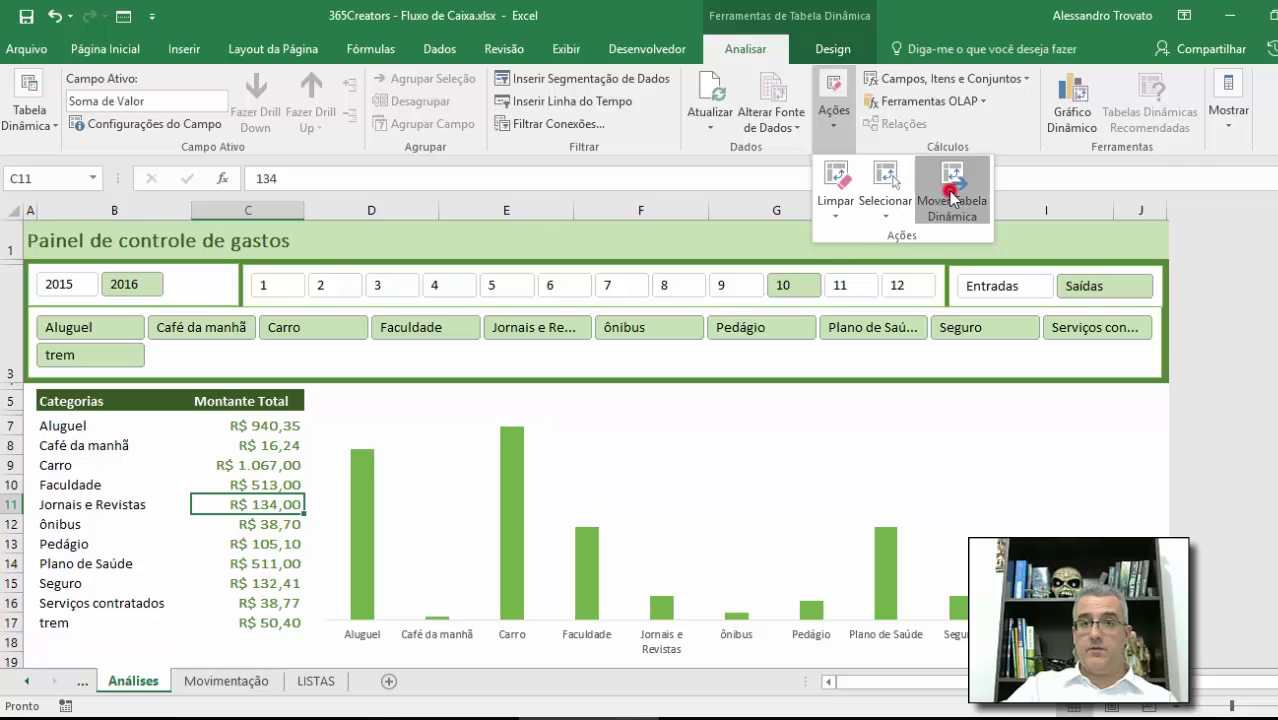
{"action": "left_click", "coordinate": [843, 195]}
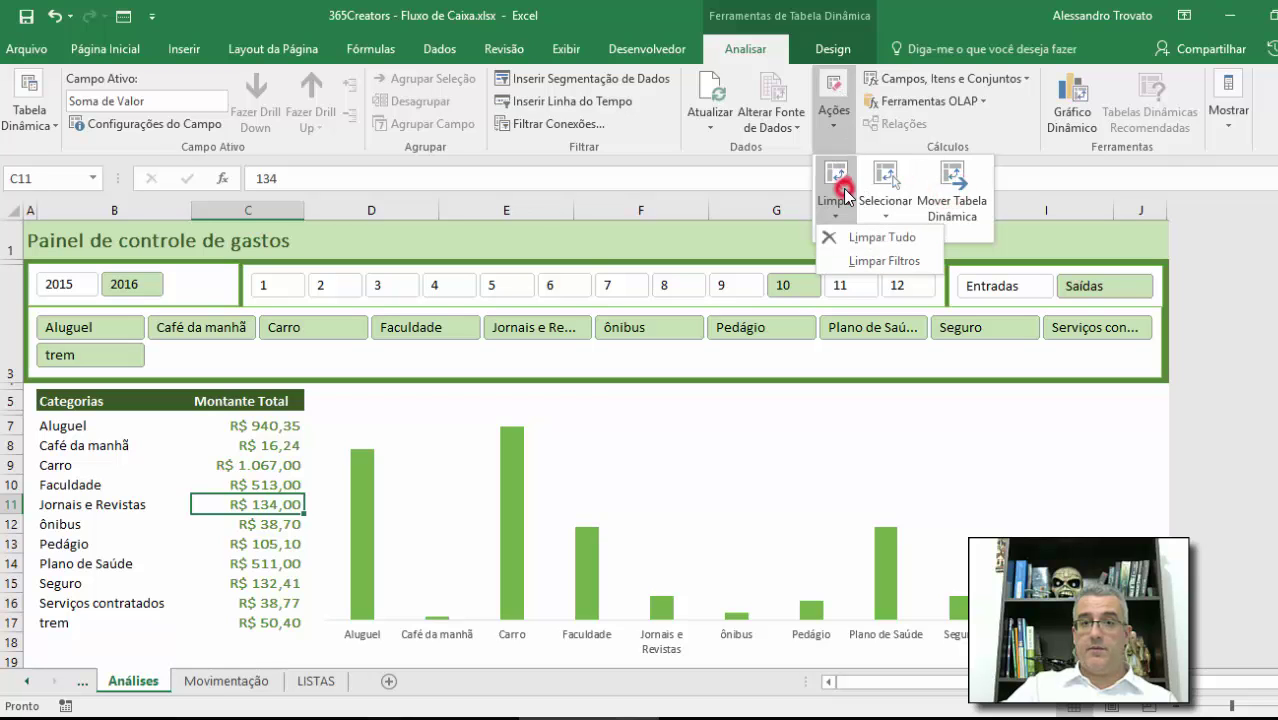
{"action": "left_click", "coordinate": [865, 238]}
{"action": "left_click", "coordinate": [251, 517]}
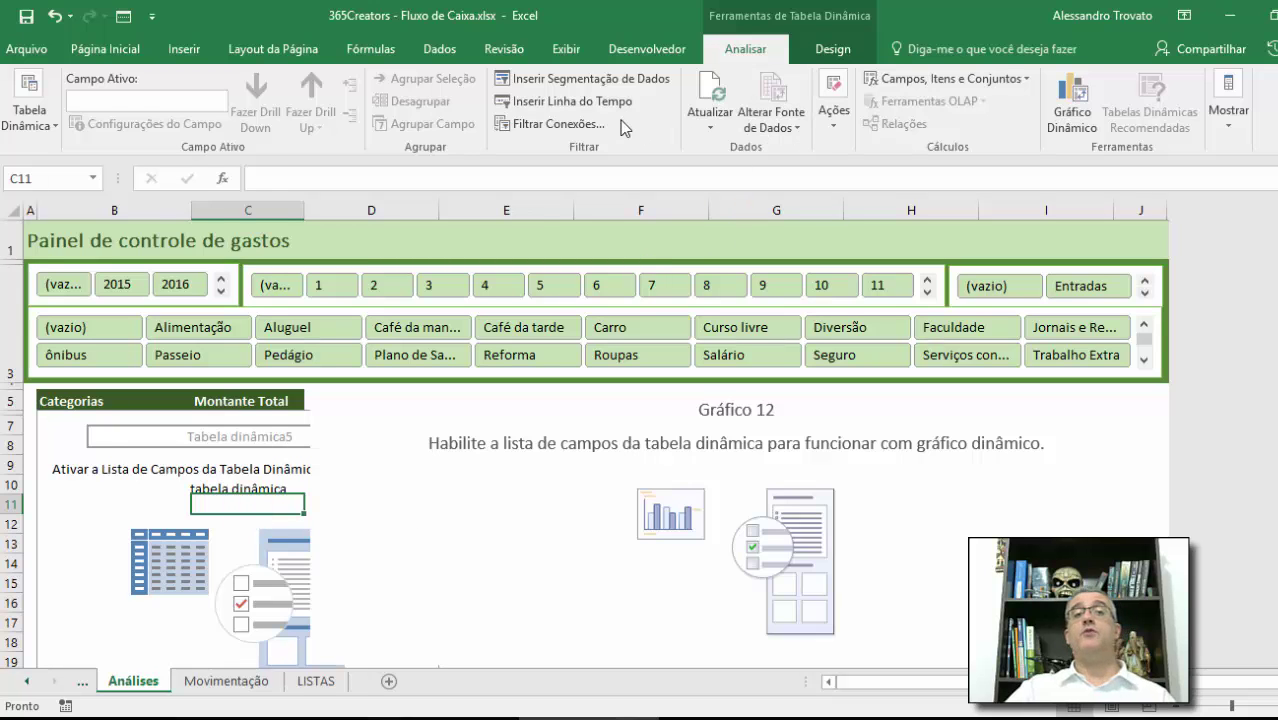
{"action": "key", "text": "ctrl+z"}
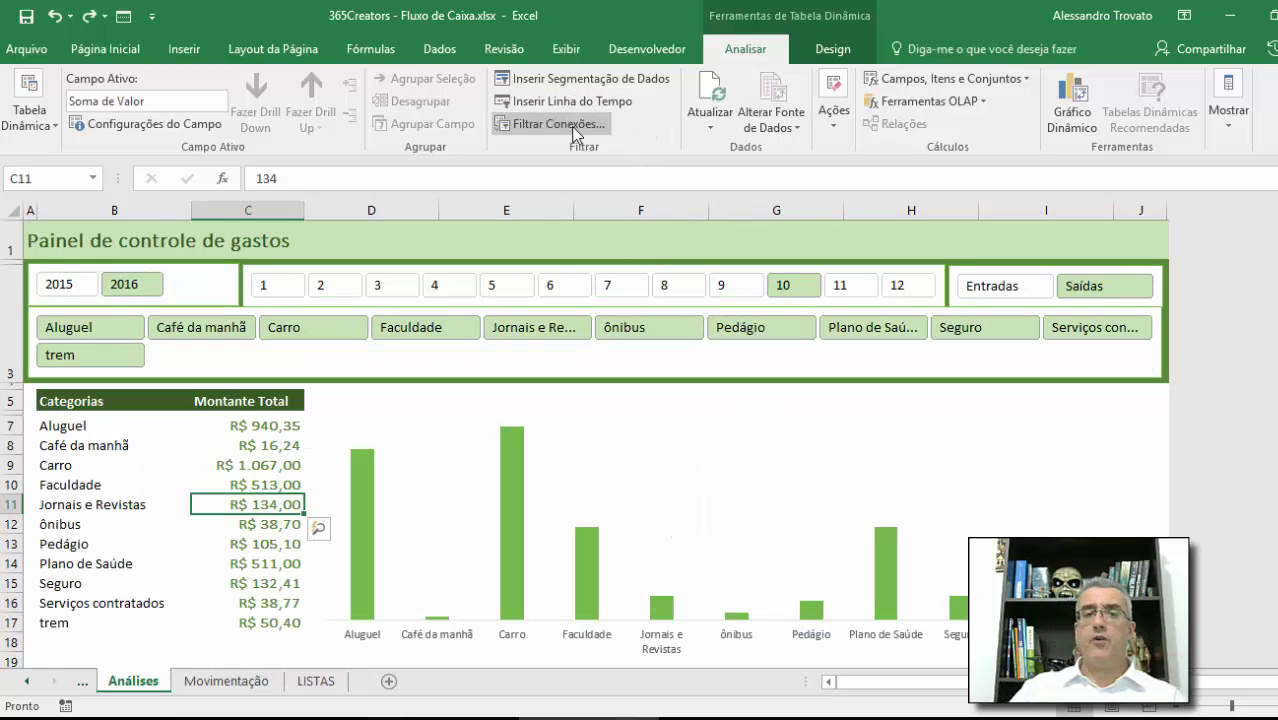
- Close the finished Fluxo de Caixa workbook without saving and continue on the Análises sheet of 365Creators - Fluxo de Caixa - Aulas.xlsx
{"action": "key", "text": "alt+F4"}
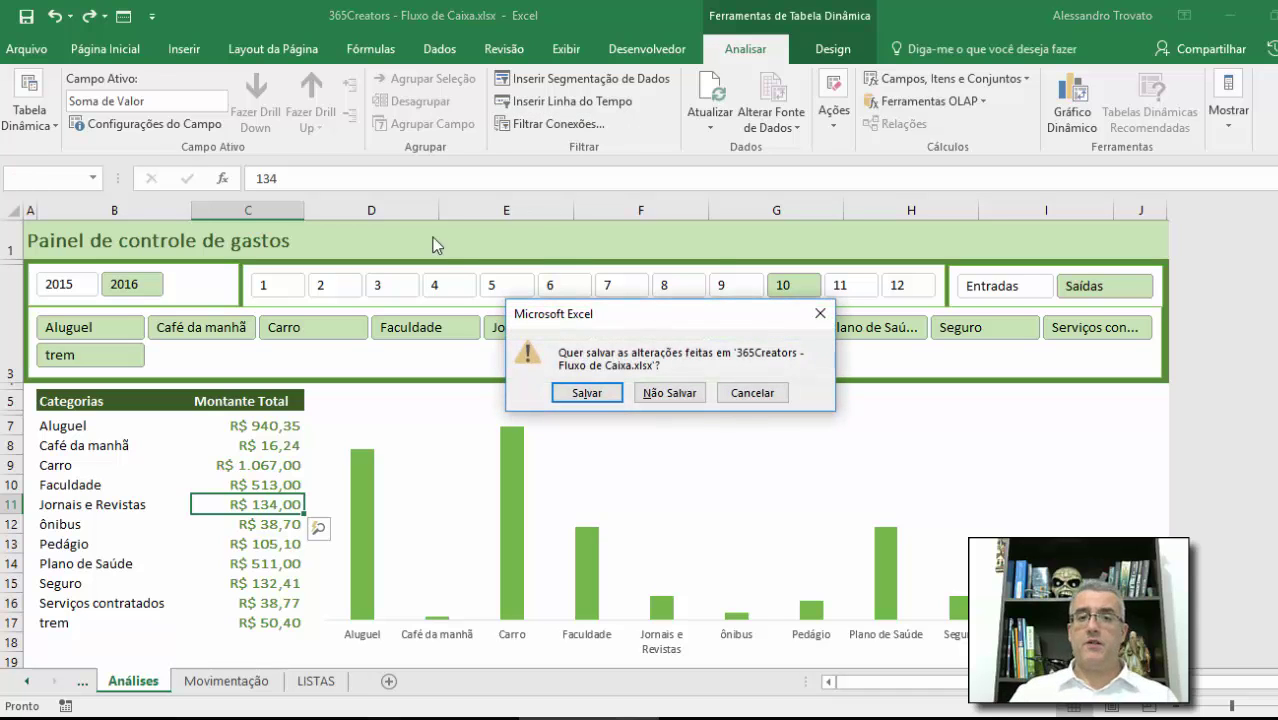
{"action": "left_click", "coordinate": [668, 393]}
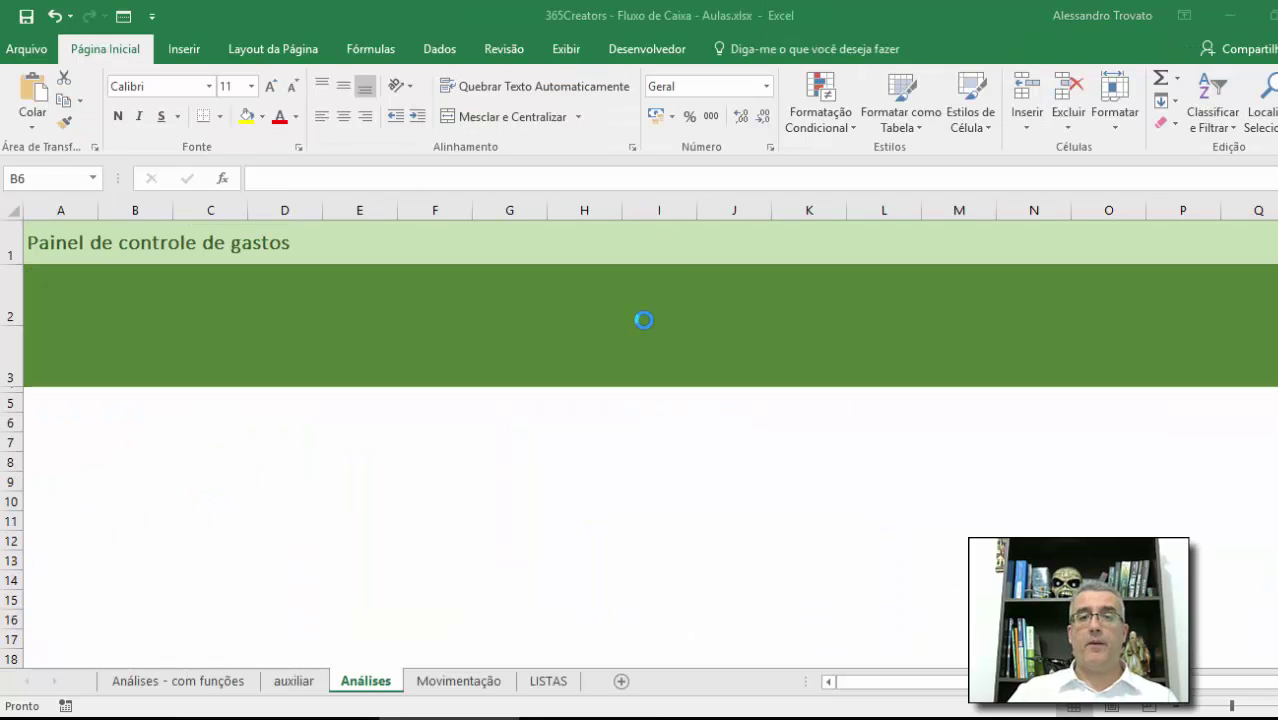
{"action": "left_click", "coordinate": [810, 387]}
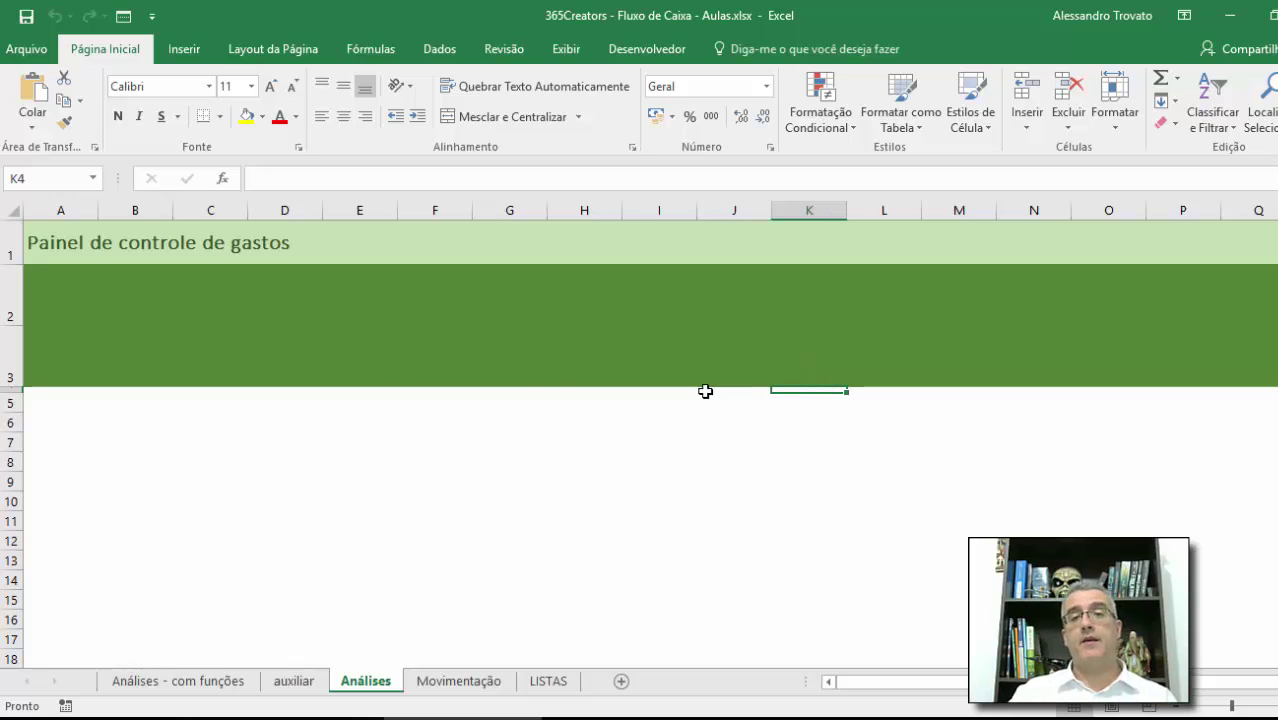
{"action": "left_click", "coordinate": [377, 438]}
- Look over the transaction entries on the Movimentação sheet of the lesson workbook
{"action": "left_click", "coordinate": [434, 683]}
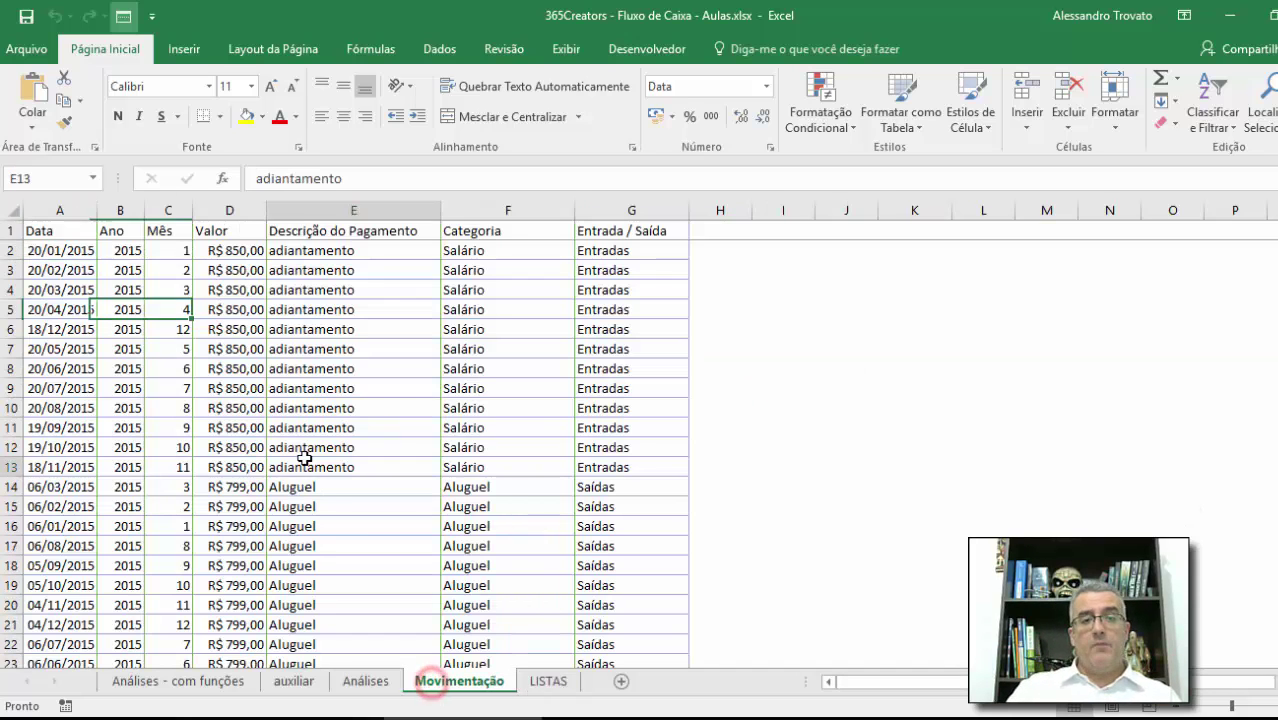
{"action": "left_click", "coordinate": [304, 458]}
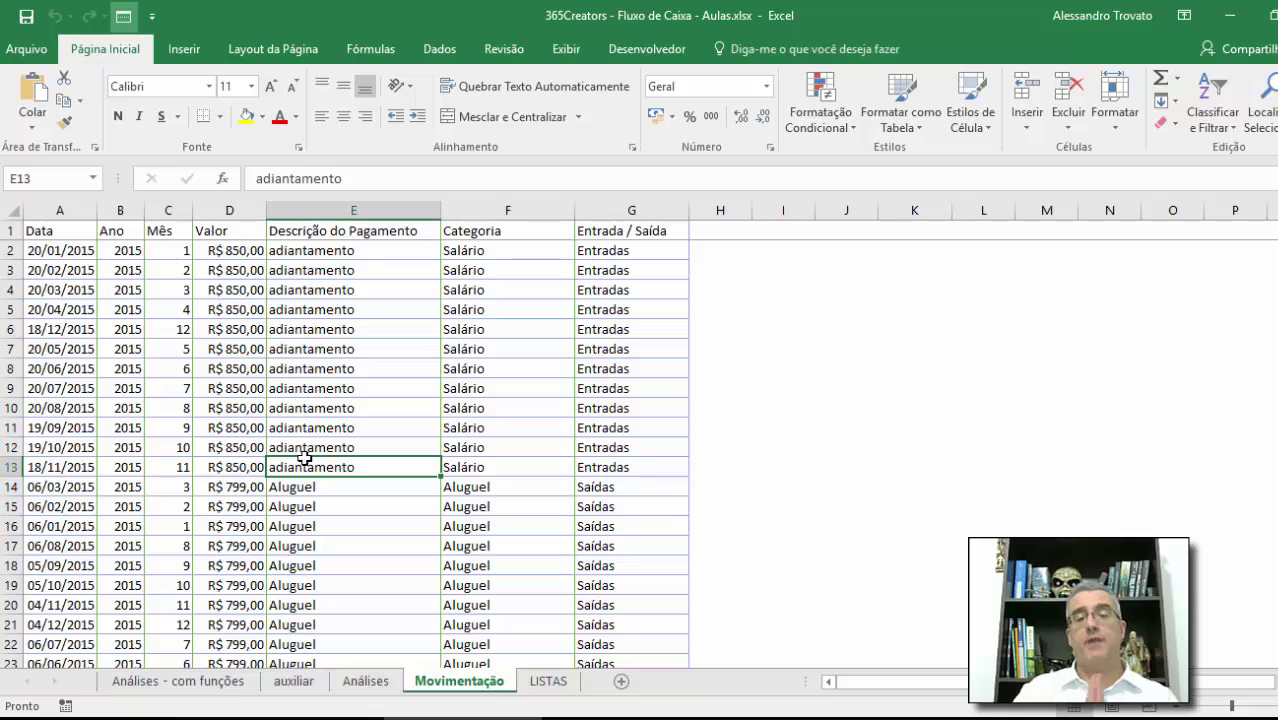
{"action": "scroll", "coordinate": [305, 460], "scroll_direction": "down", "scroll_amount": 2}
{"action": "scroll", "coordinate": [318, 460], "scroll_direction": "up", "scroll_amount": 2}
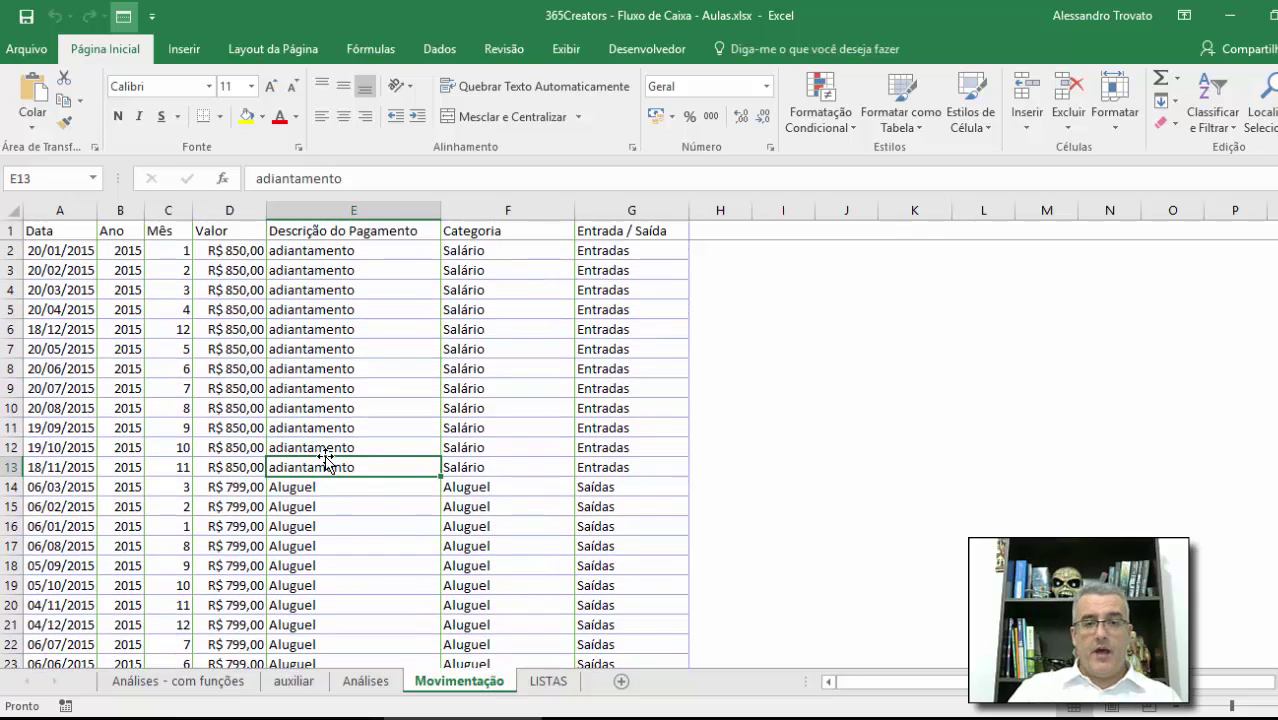
{"action": "left_click", "coordinate": [362, 690]}
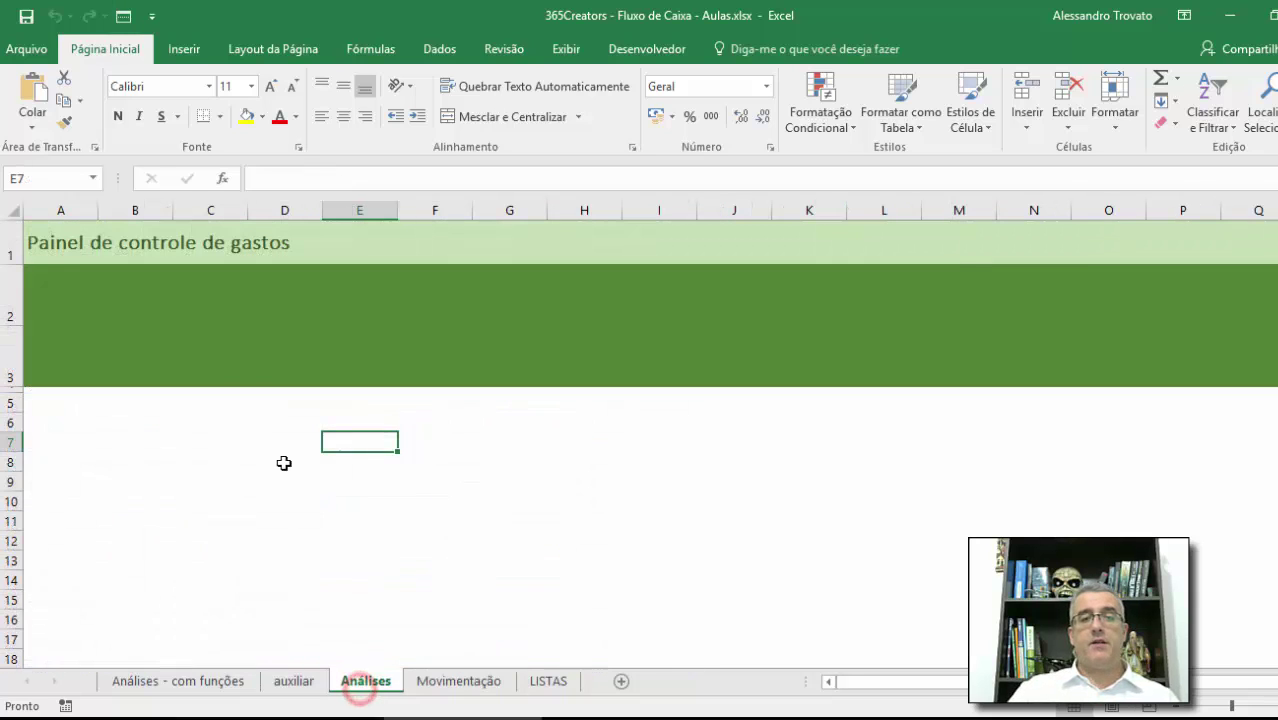
{"action": "left_click", "coordinate": [56, 422]}
{"action": "left_click", "coordinate": [205, 50]}
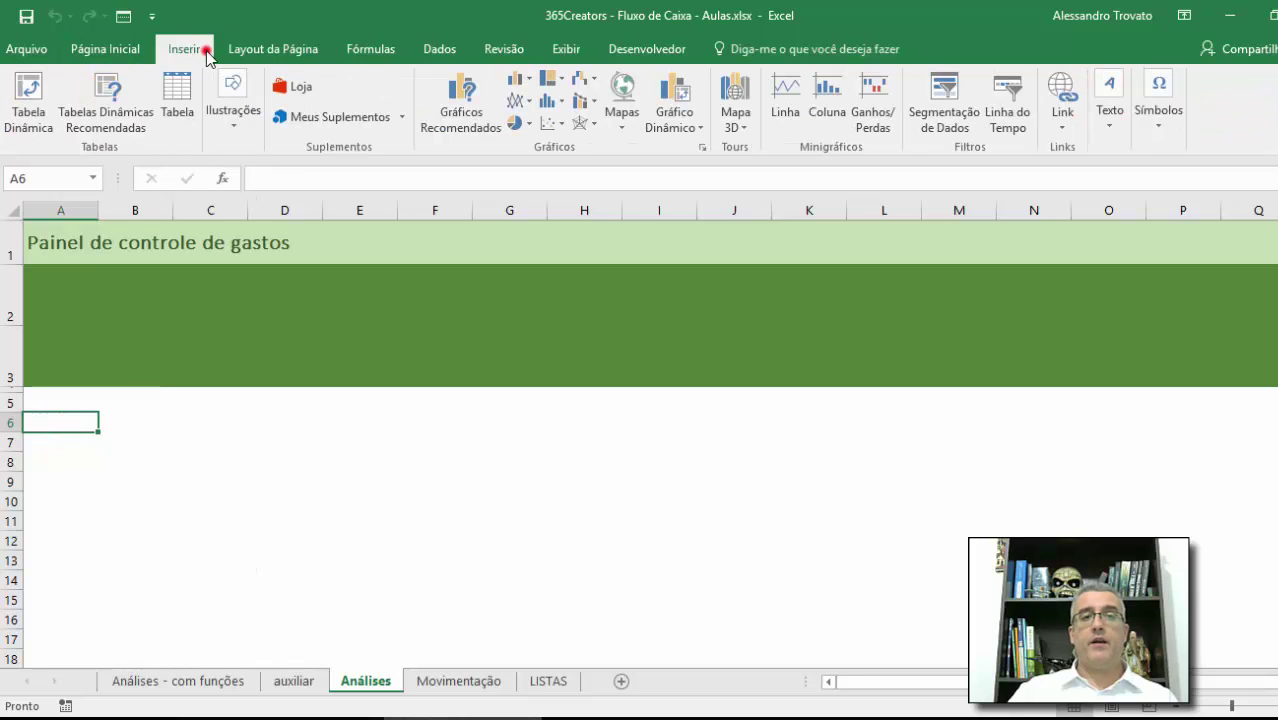
{"action": "left_click", "coordinate": [29, 98]}
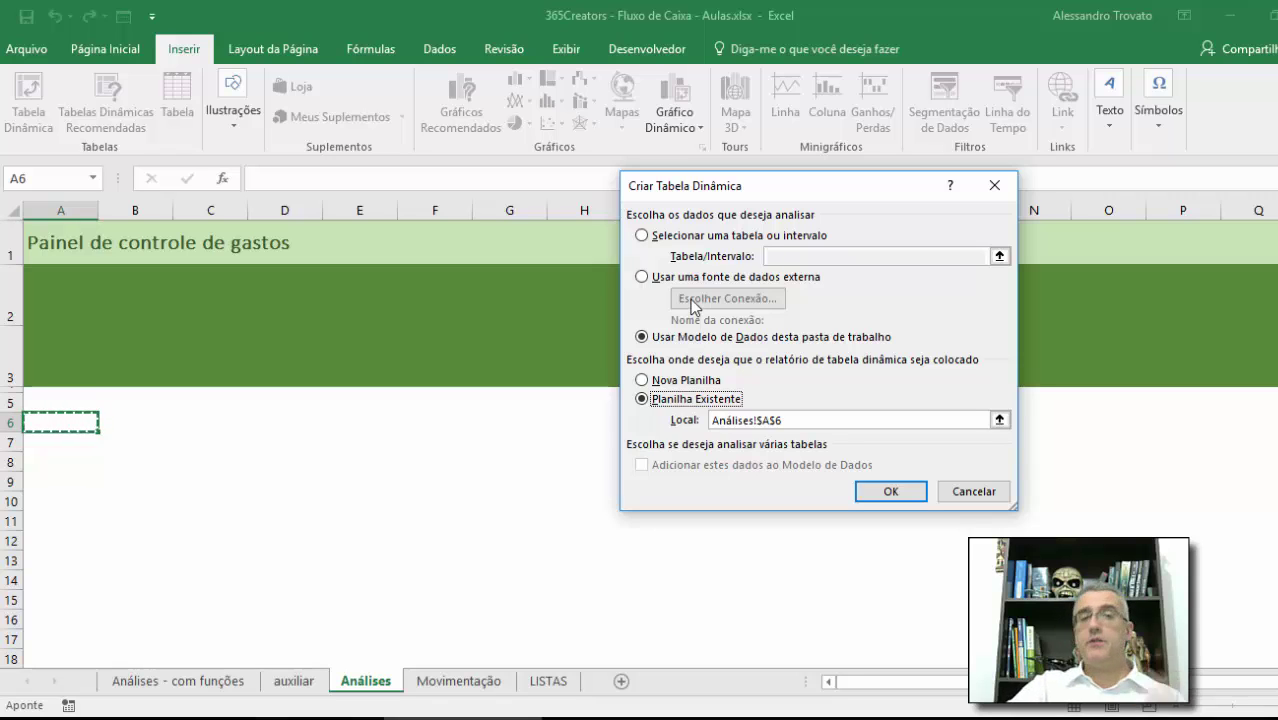
{"action": "left_click", "coordinate": [643, 235]}
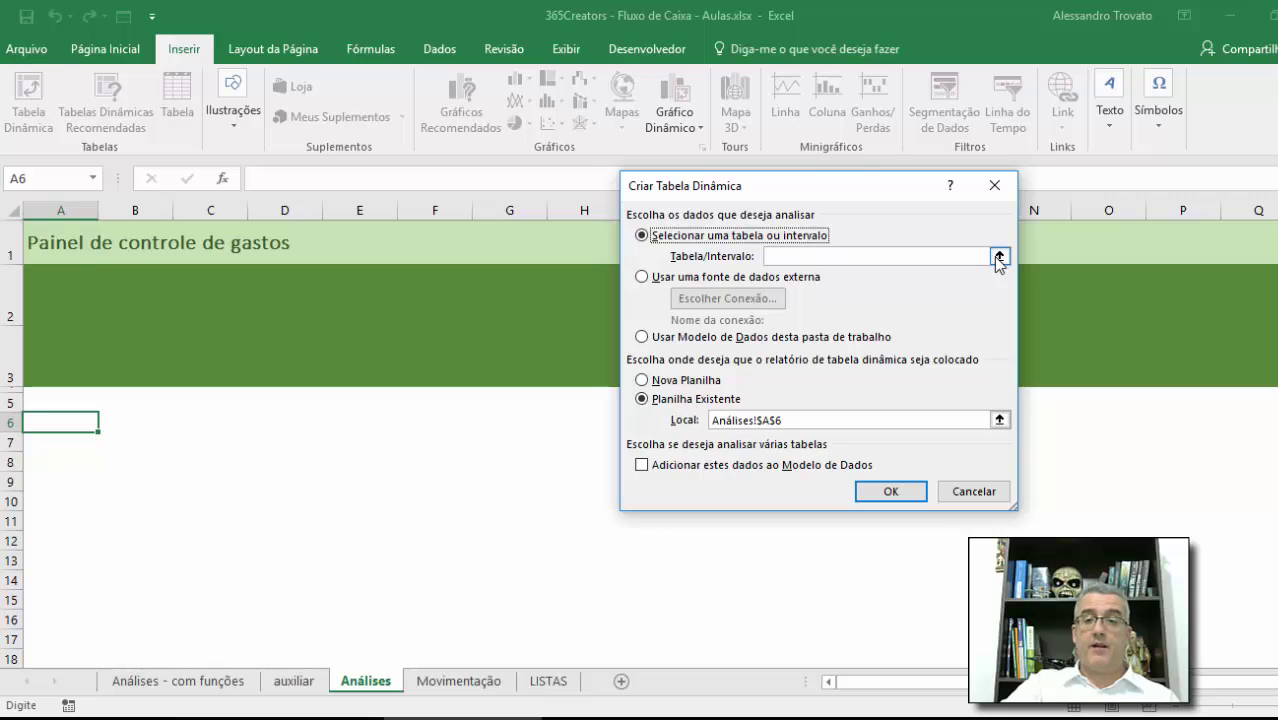
{"action": "key", "text": "Escape"}
- Convert the transaction data in A1:G1767 of the Movimentação sheet into a table with headers
{"action": "left_click", "coordinate": [420, 681]}
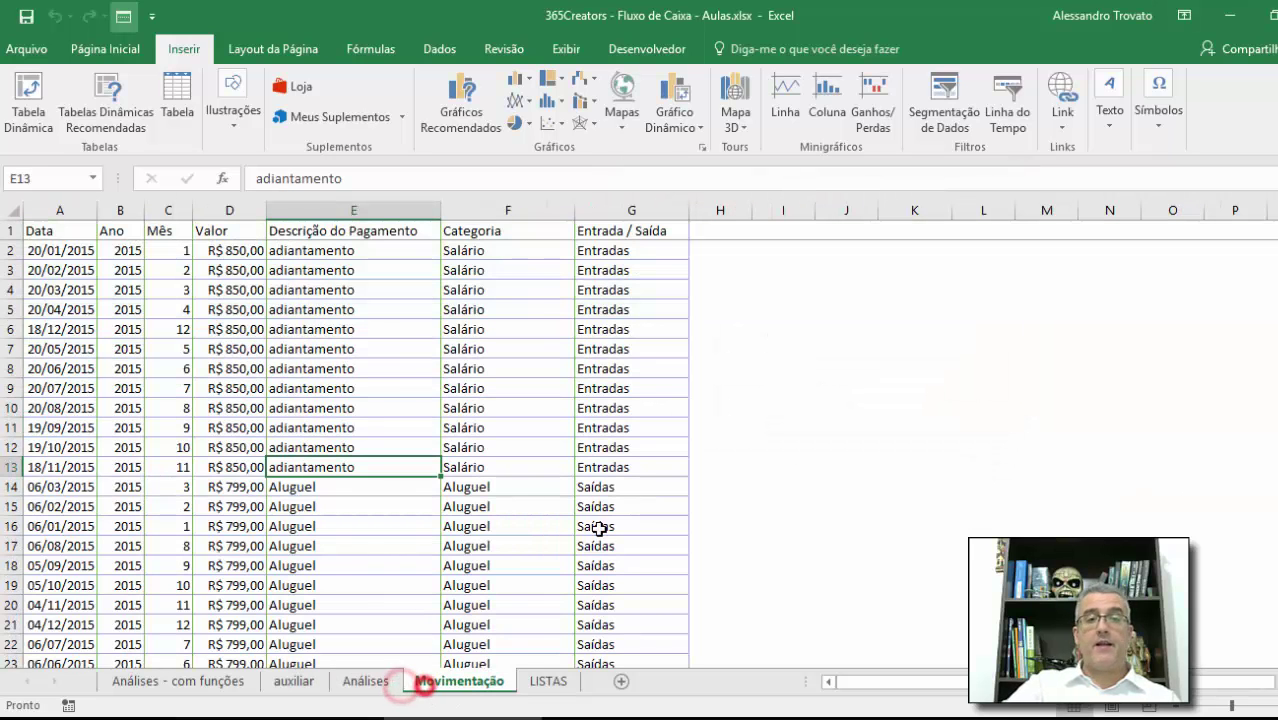
{"action": "left_click", "coordinate": [405, 388]}
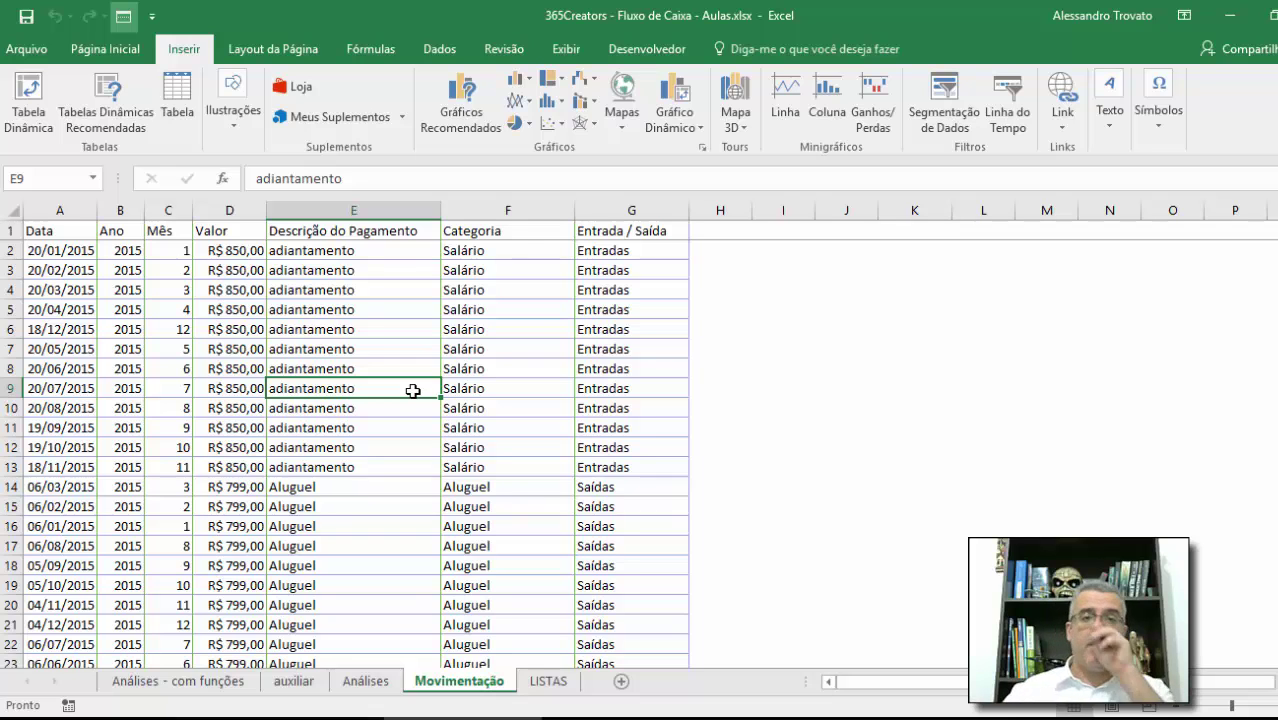
{"action": "left_click", "coordinate": [180, 100]}
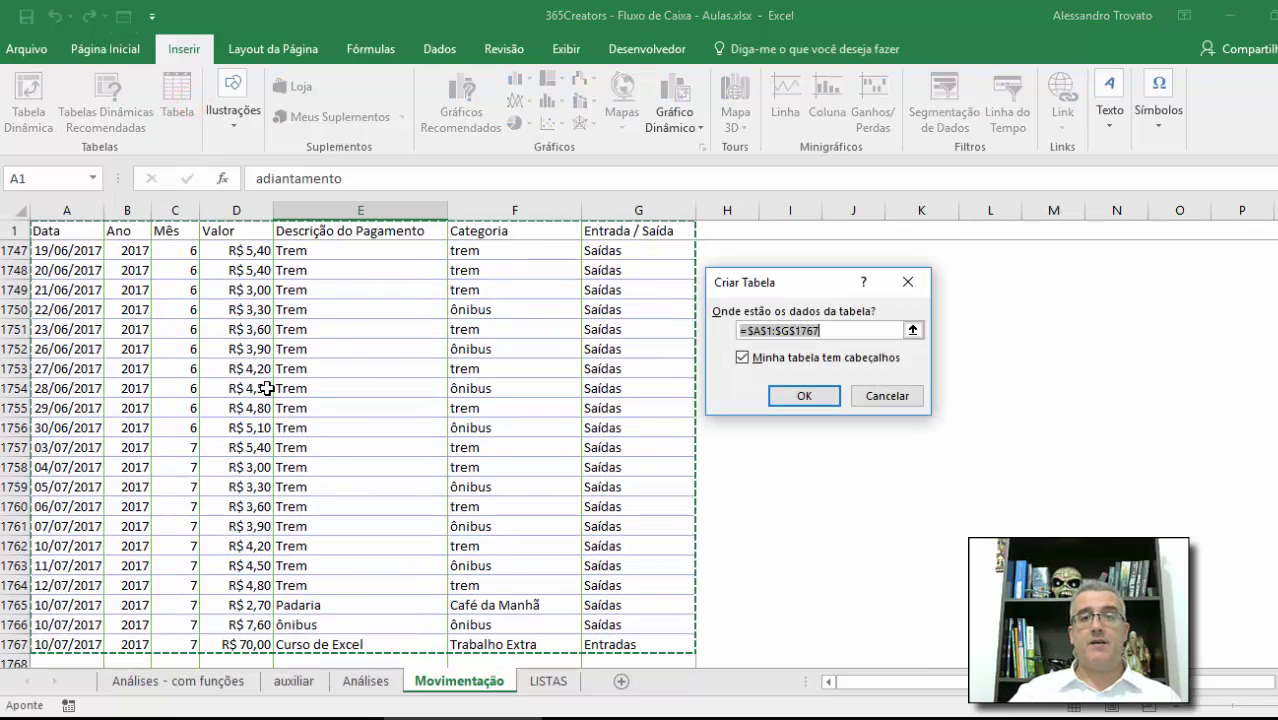
{"action": "left_click", "coordinate": [799, 395]}
{"action": "left_click", "coordinate": [386, 367]}
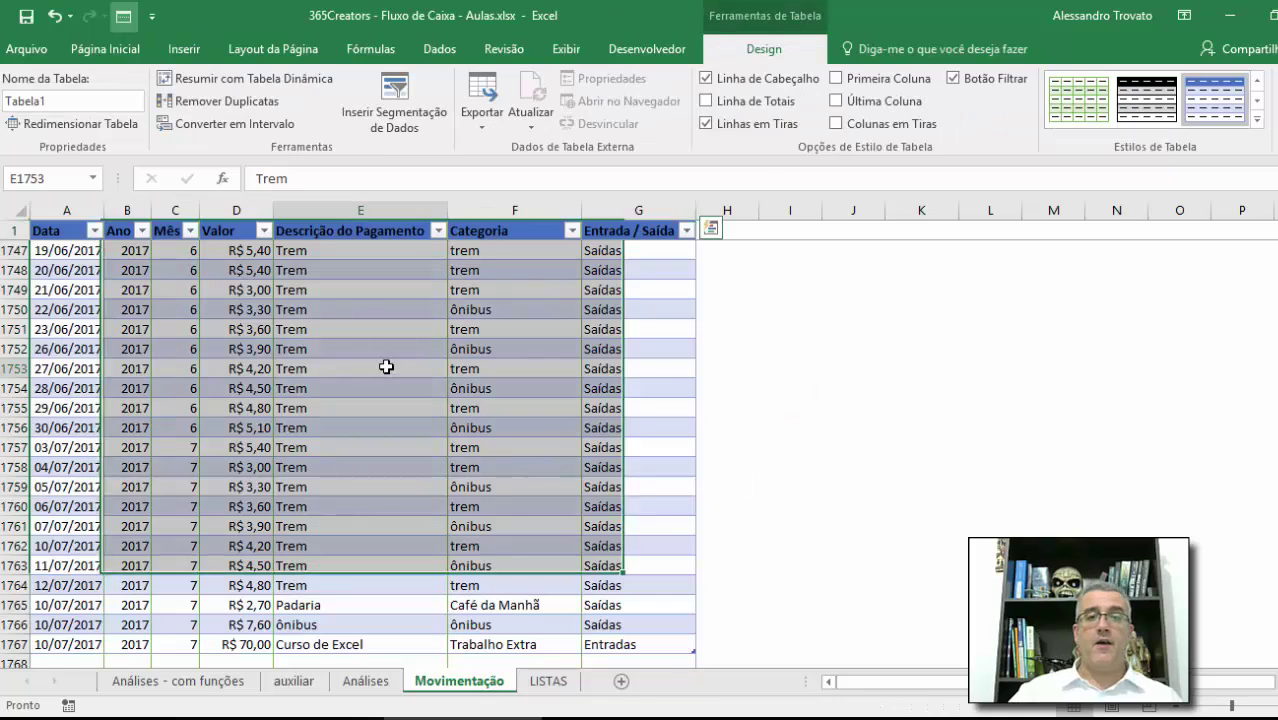
- Examine the end of the new table, checking the empty row below it and the Ano formula in its last row
{"action": "key", "text": "Home"}
{"action": "key", "text": "ctrl+Down"}
{"action": "key", "text": "Down"}
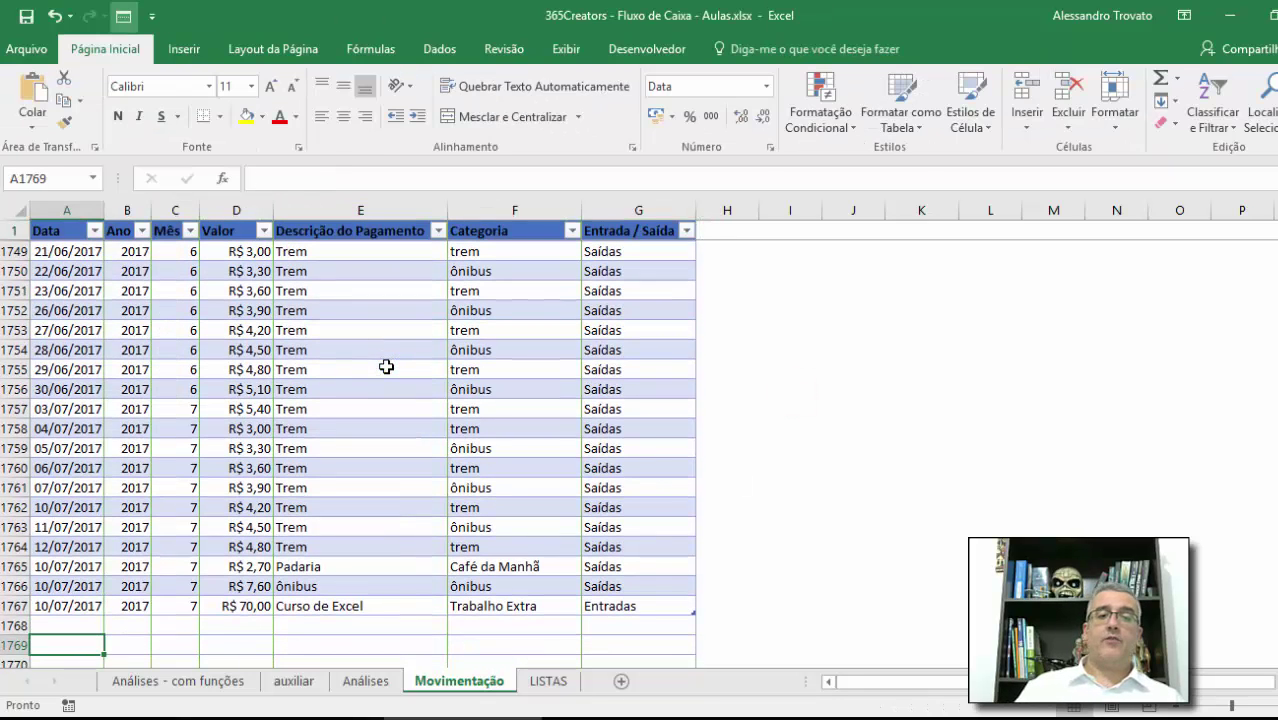
{"action": "key", "text": "Up"}
{"action": "left_click", "coordinate": [123, 625]}
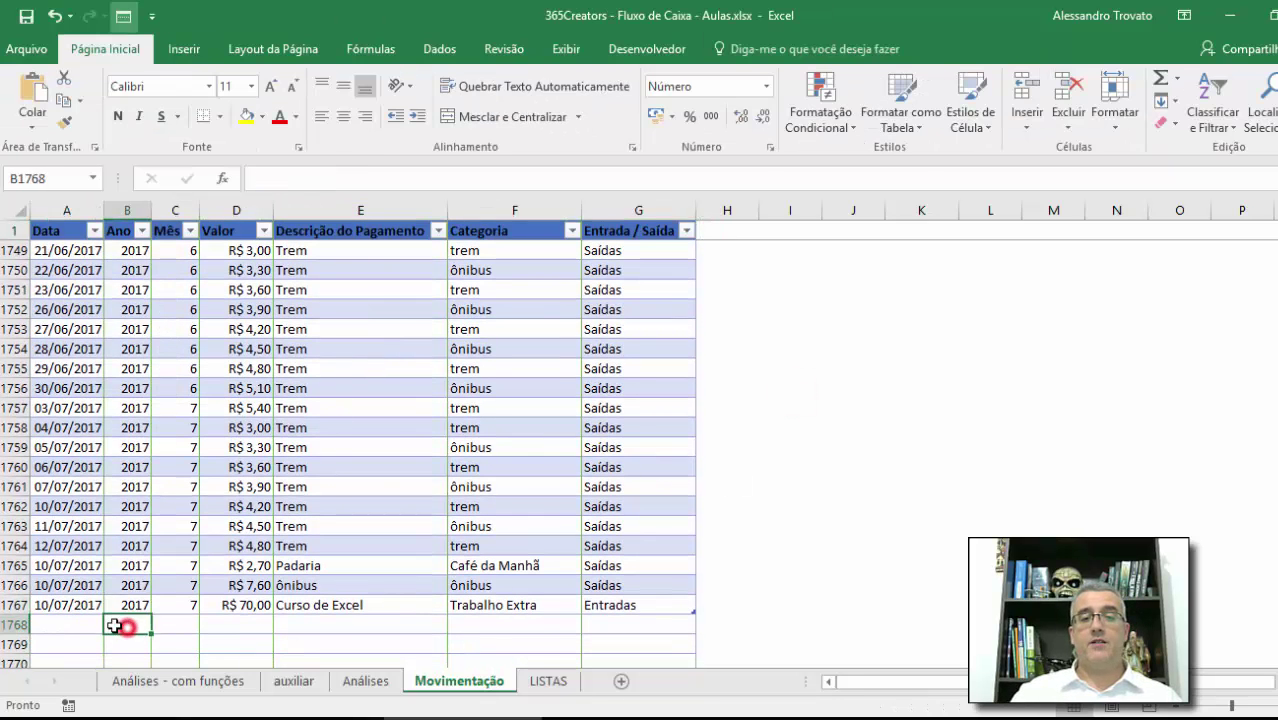
{"action": "left_click", "coordinate": [143, 604]}
{"action": "left_click", "coordinate": [130, 622]}
{"action": "left_click", "coordinate": [130, 605]}
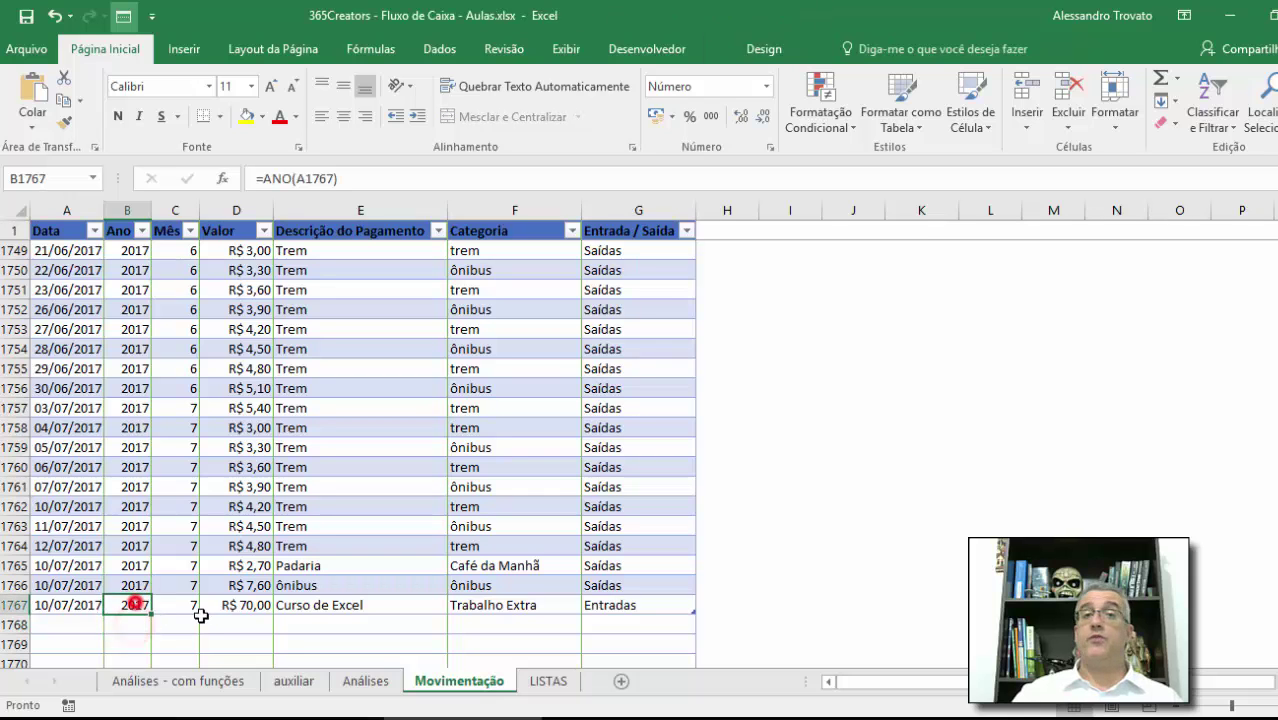
{"action": "scroll", "coordinate": [241, 548], "scroll_direction": "up", "scroll_amount": 12}
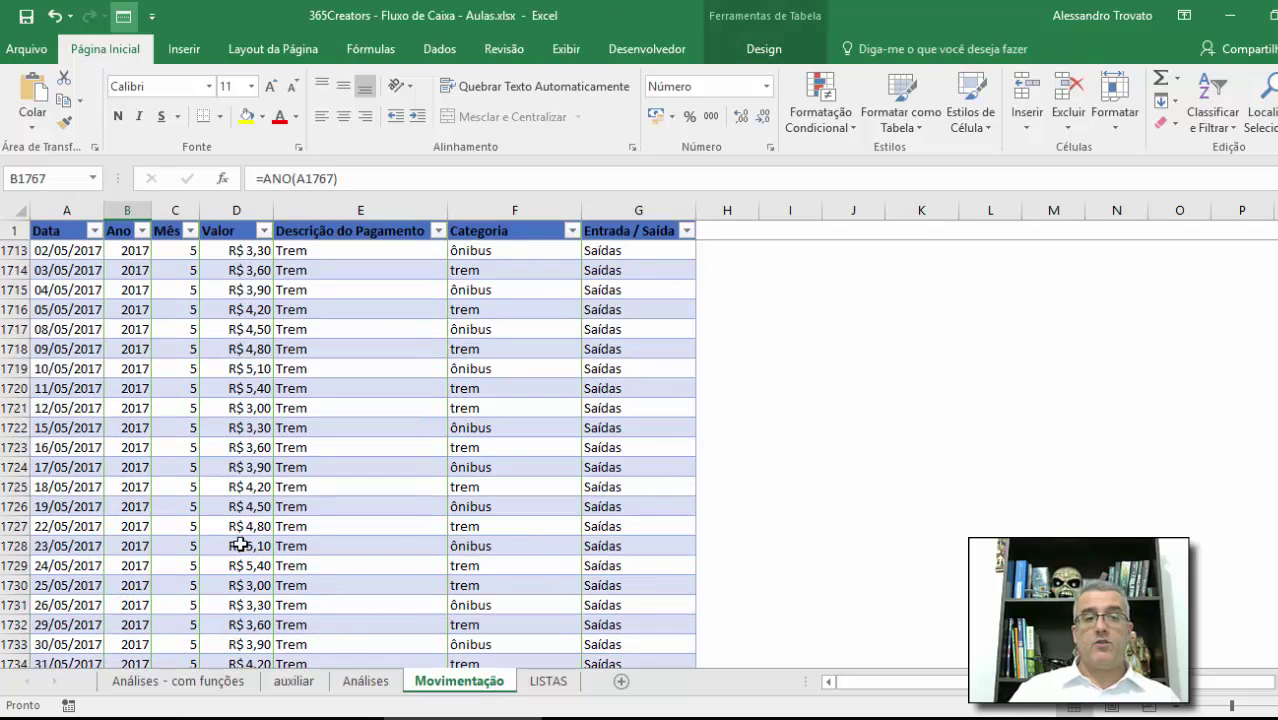
- Rename the transaction table as tbDados
{"action": "key", "text": "ctrl+Home"}
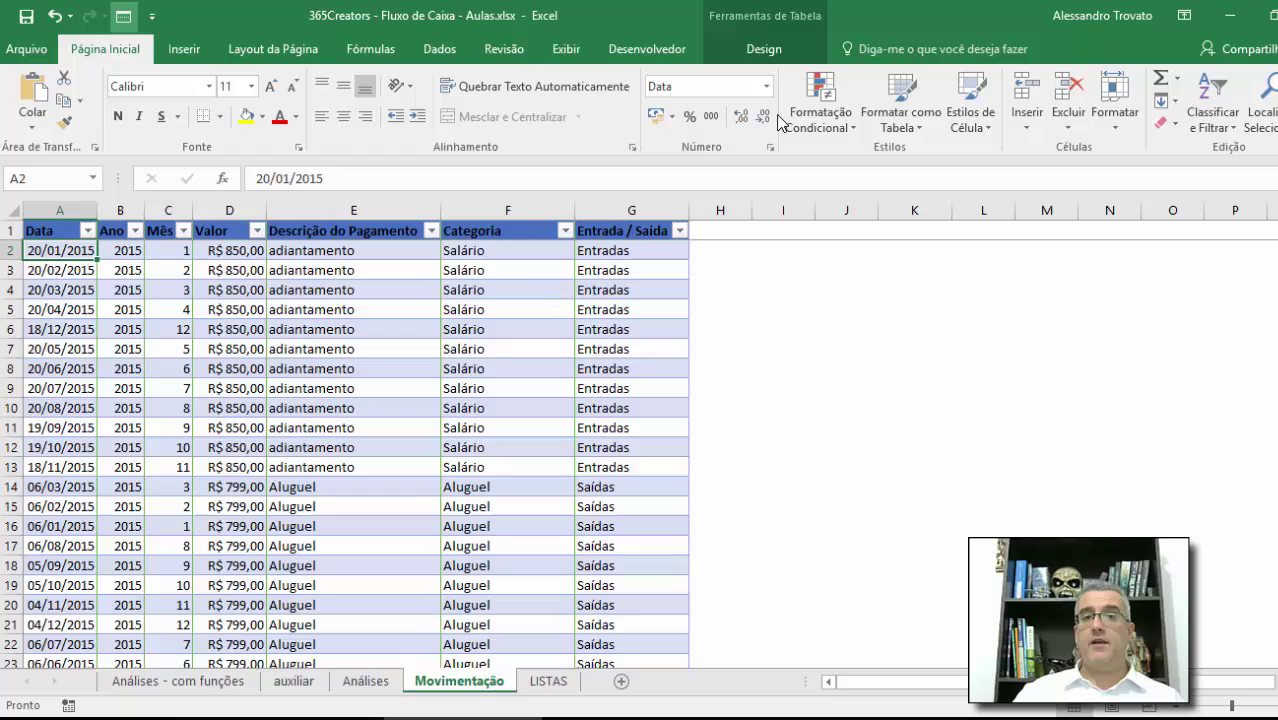
{"action": "left_click", "coordinate": [762, 48]}
{"action": "left_click", "coordinate": [57, 101]}
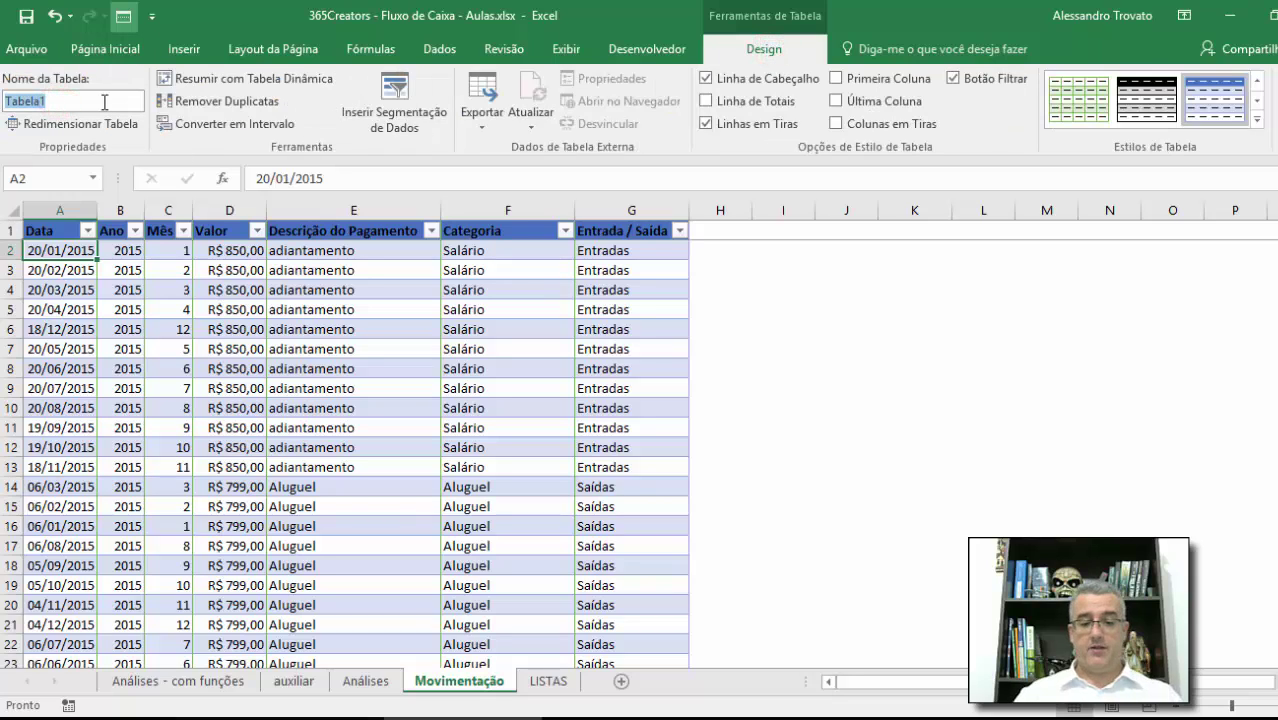
{"action": "type", "text": "tbDados"}
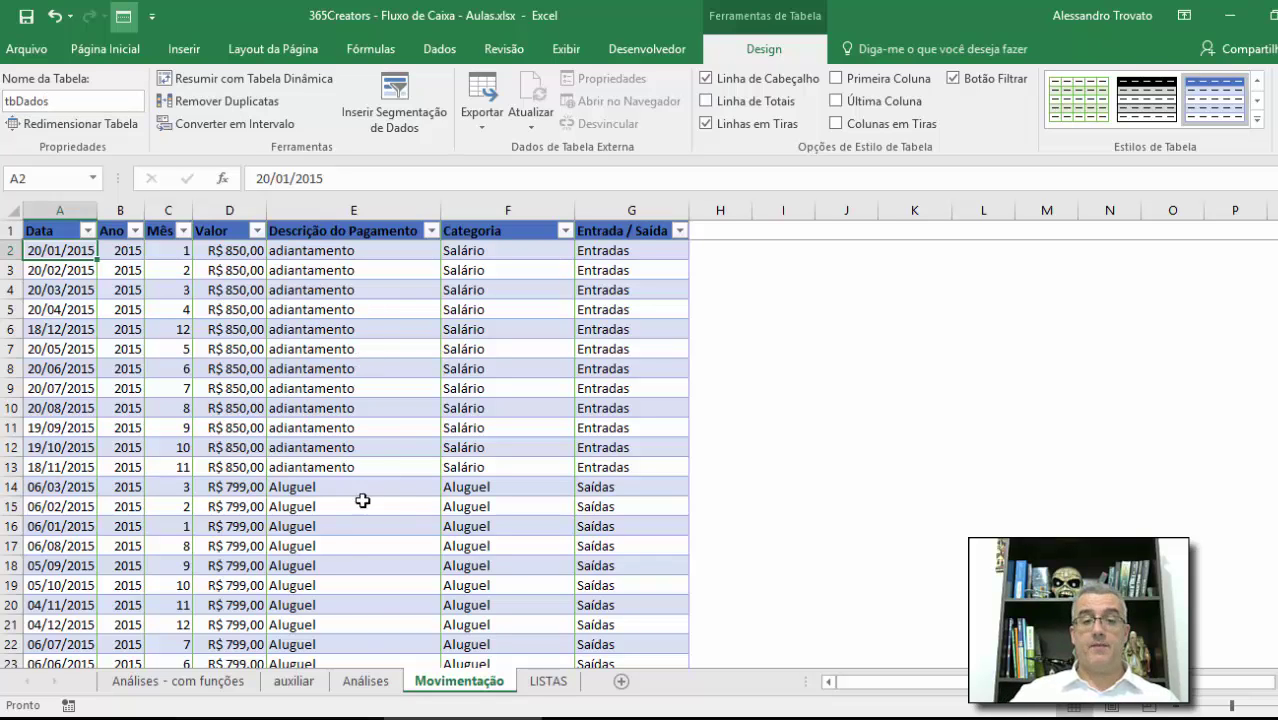
- Insert a pivot table based on the tbDados table at cell A6 of the existing Análises sheet
{"action": "left_click", "coordinate": [367, 688]}
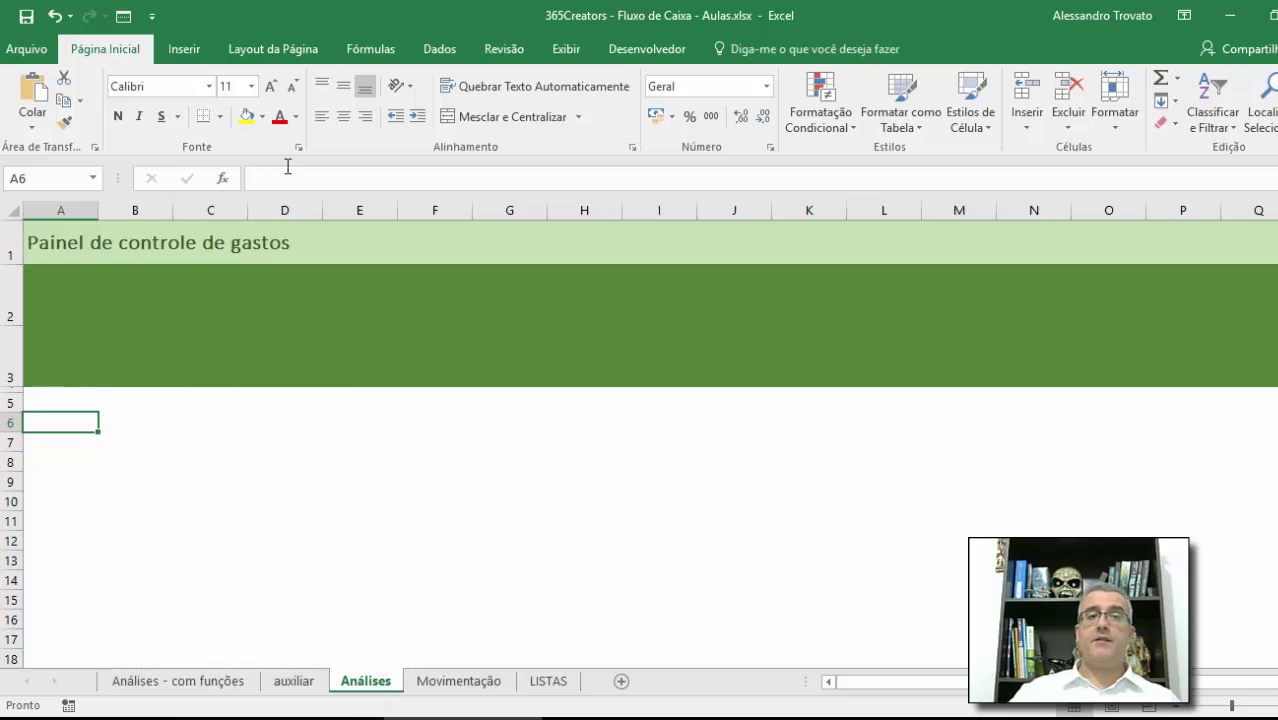
{"action": "left_click", "coordinate": [183, 50]}
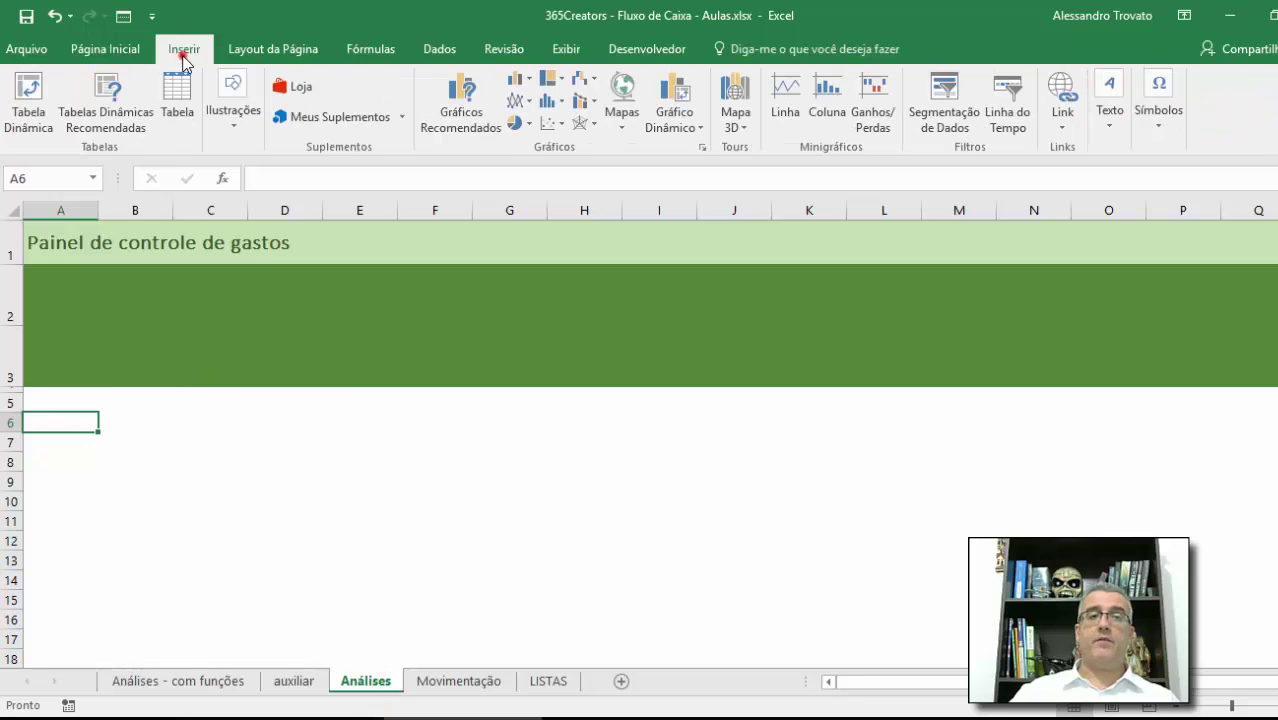
{"action": "left_click", "coordinate": [32, 96]}
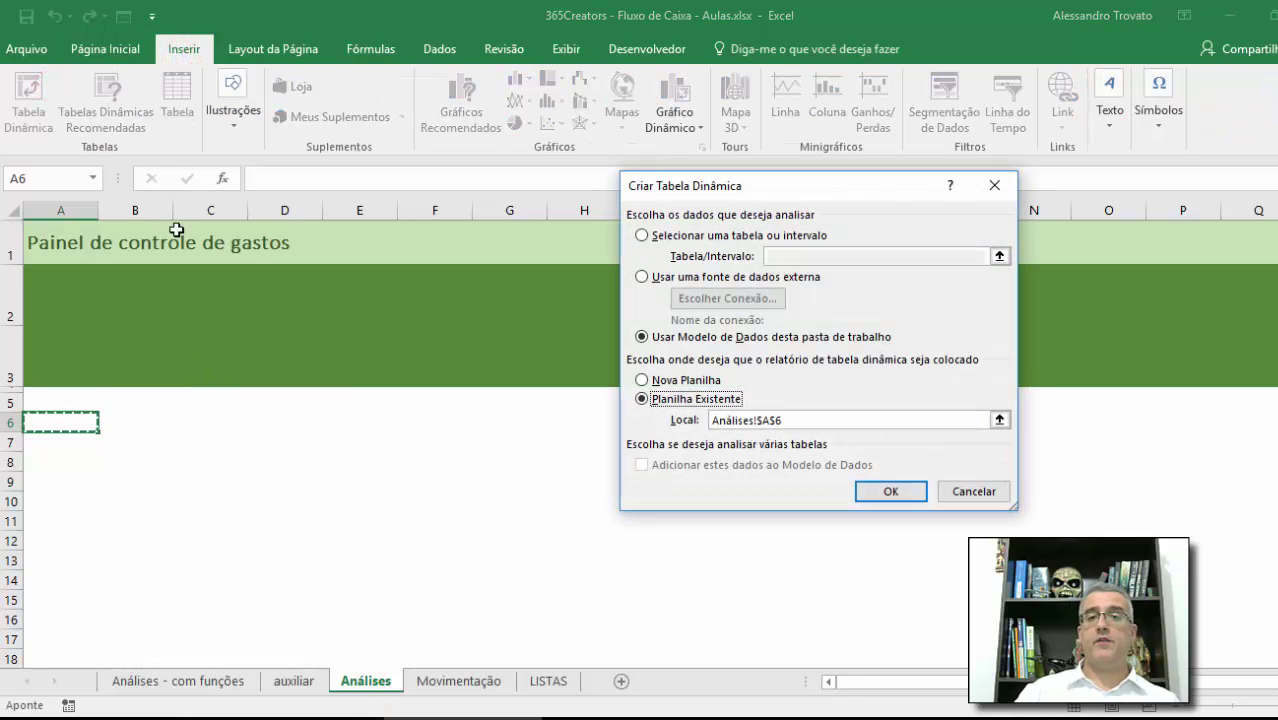
{"action": "left_click", "coordinate": [748, 236]}
{"action": "left_click", "coordinate": [819, 258]}
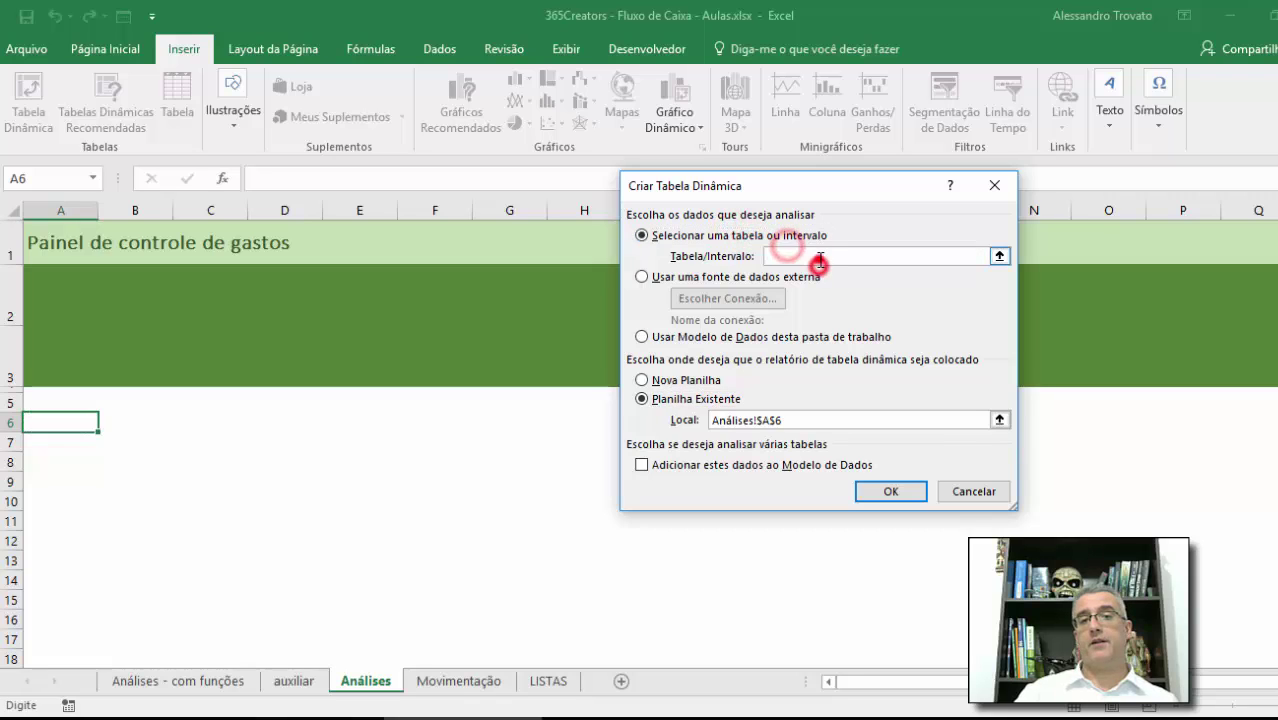
{"action": "type", "text": "tbda"}
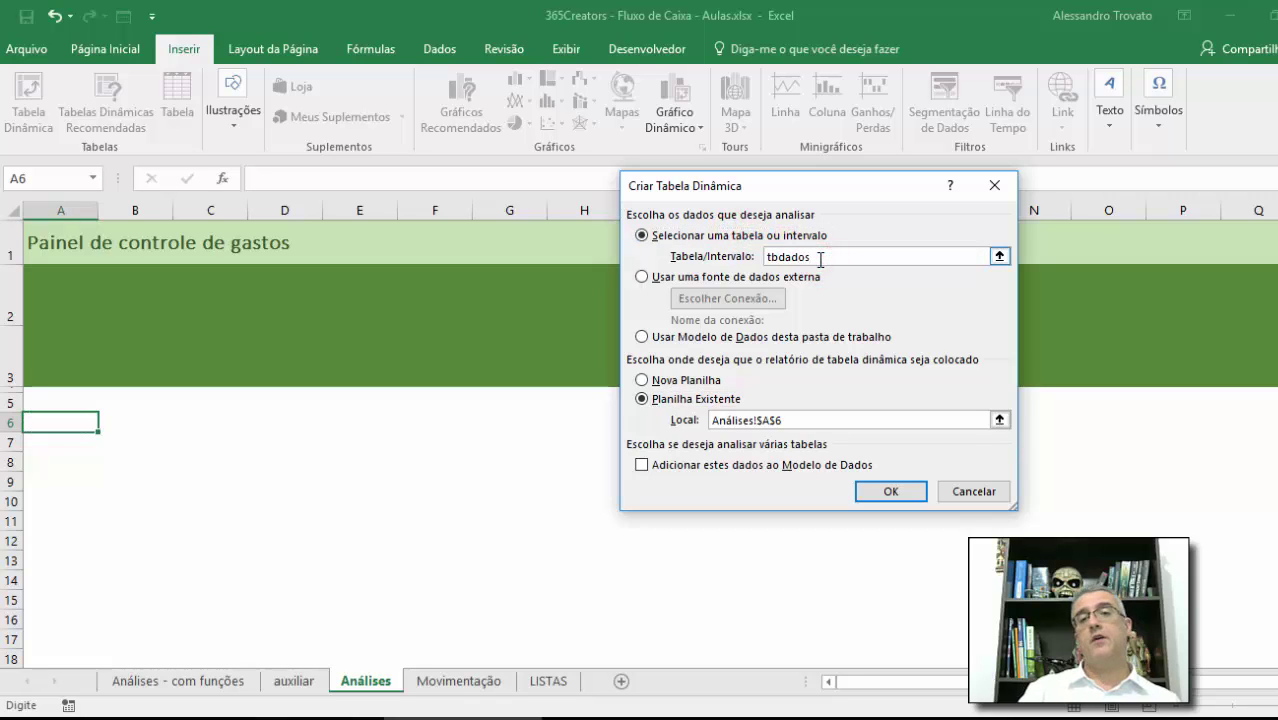
{"action": "type", "text": "dos"}
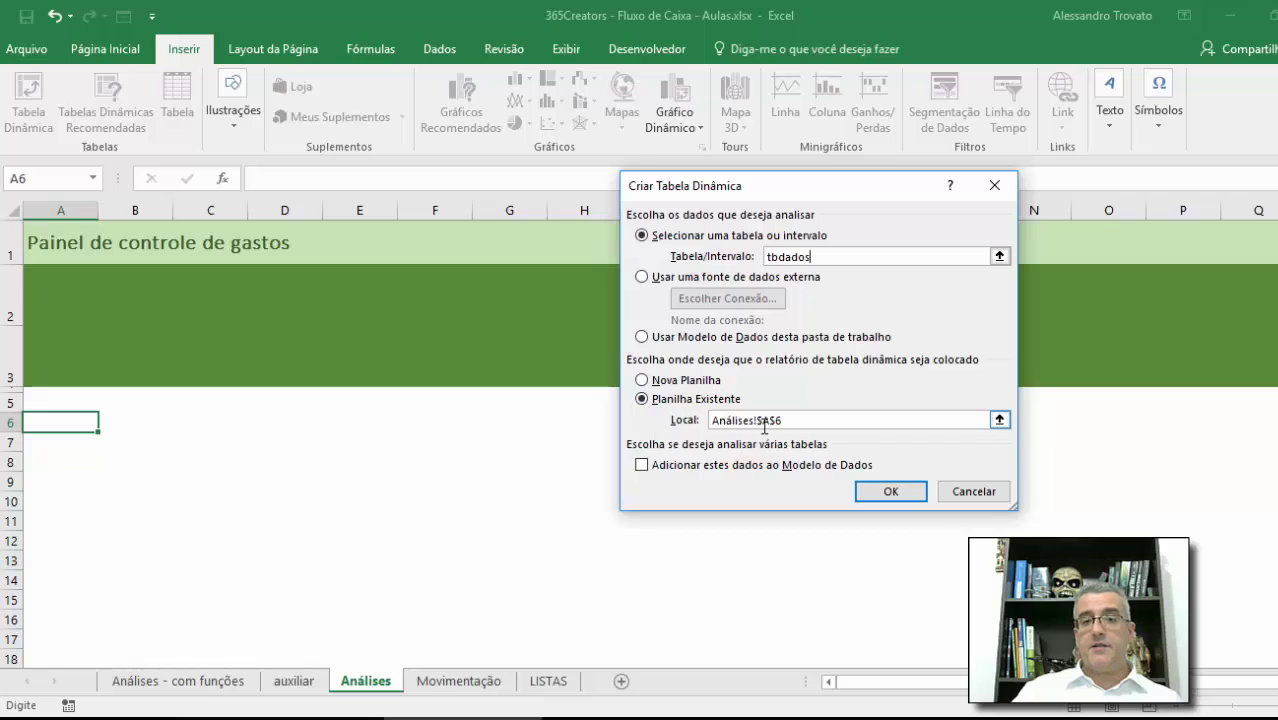
{"action": "left_click", "coordinate": [890, 491]}
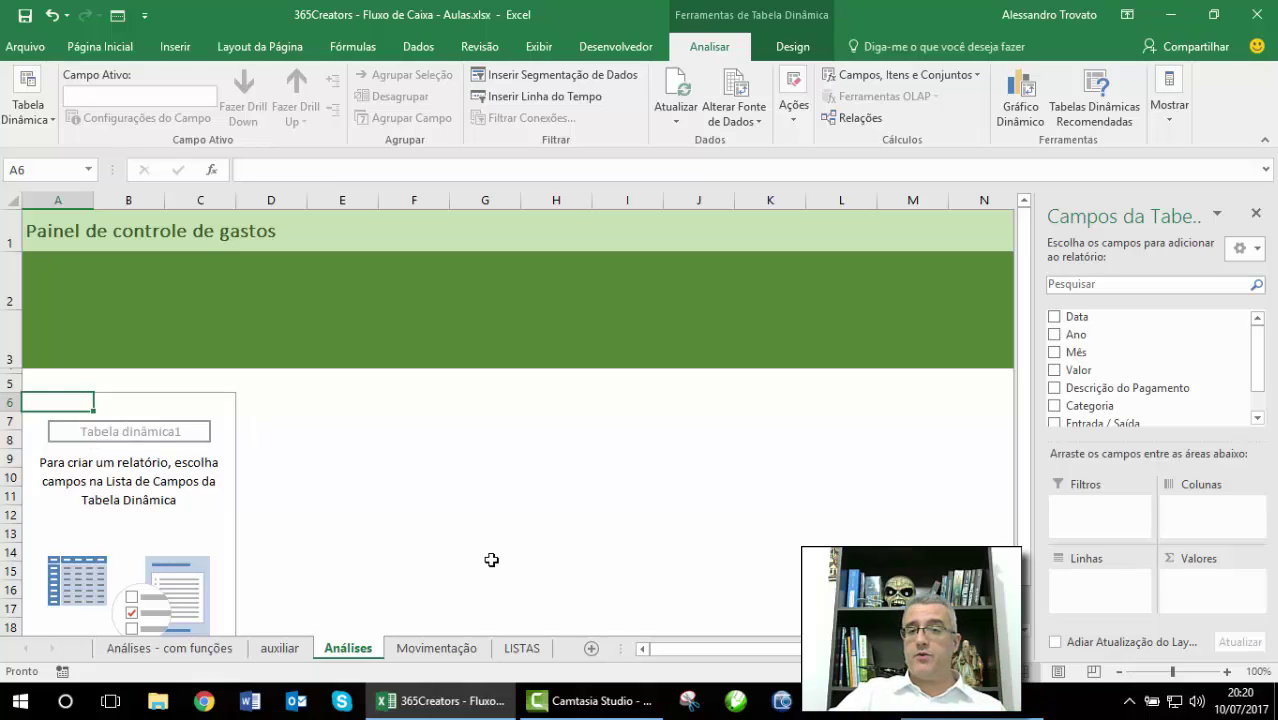
- Set the pivot table to list Categoria as rows and sum Valor as values
{"action": "left_click_drag", "start_coordinate": [1118, 406], "coordinate": [1100, 595]}
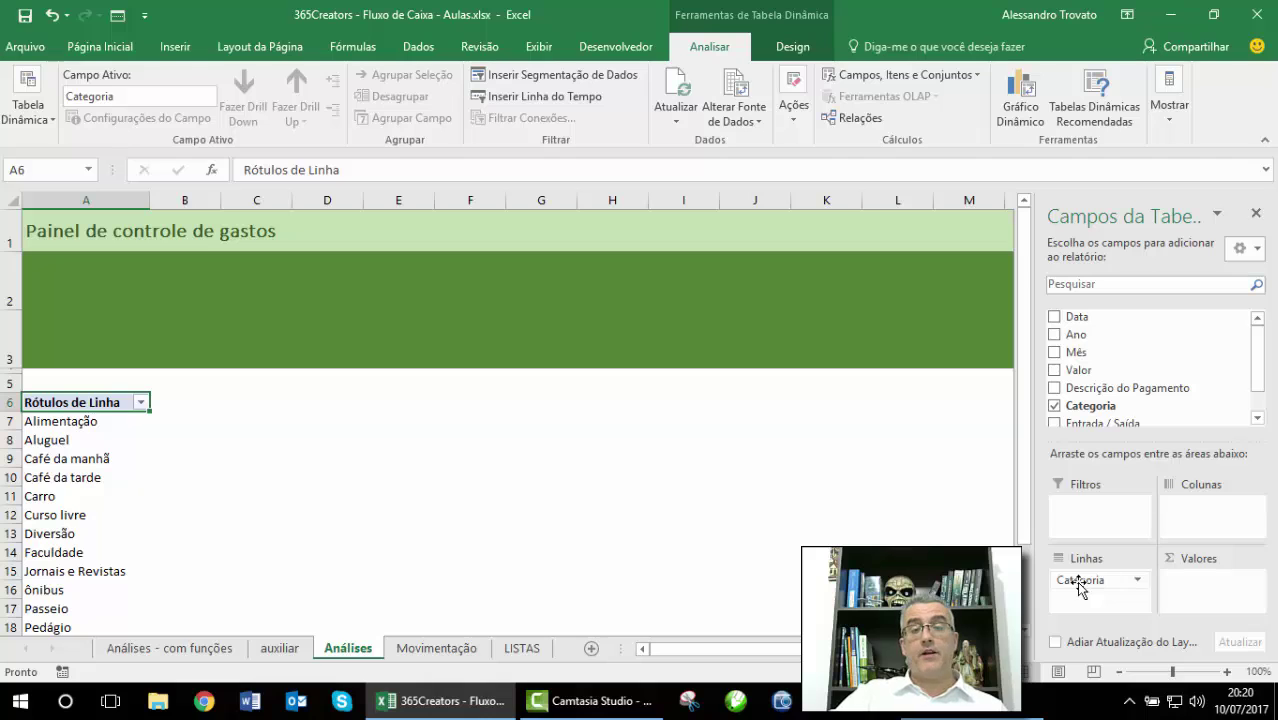
{"action": "scroll", "coordinate": [1151, 390], "scroll_direction": "down", "scroll_amount": 1}
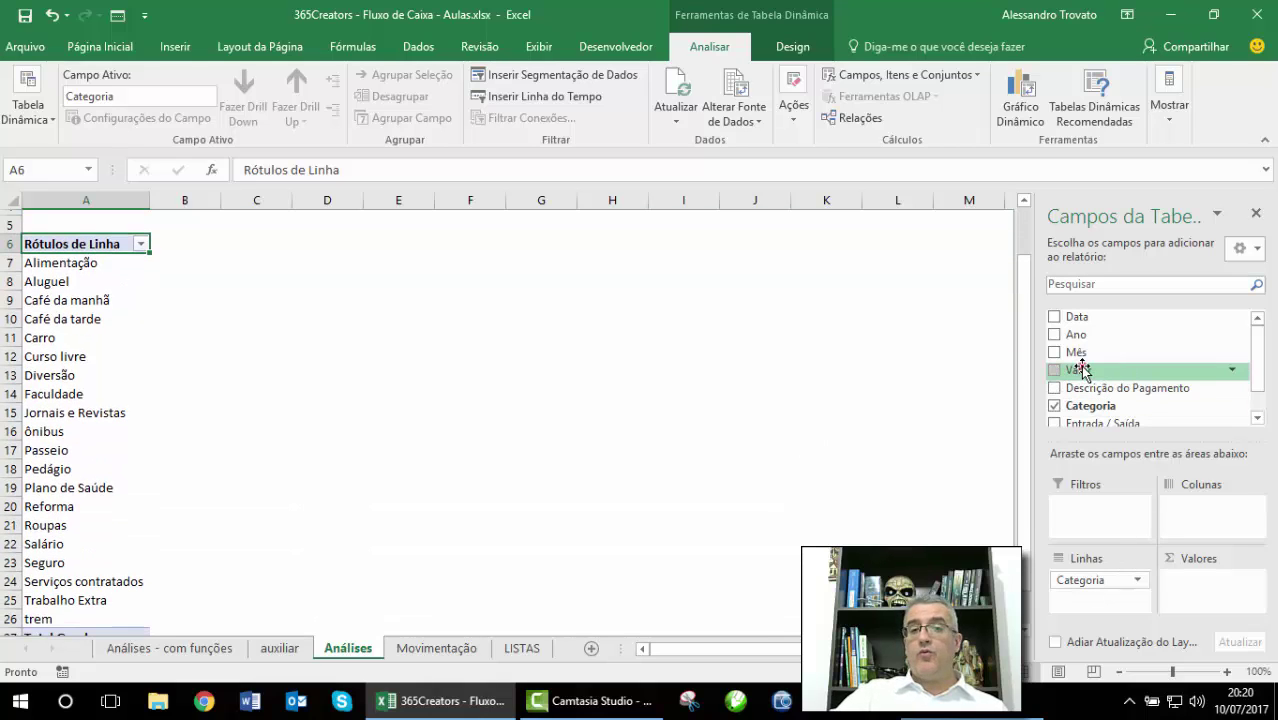
{"action": "left_click_drag", "start_coordinate": [1078, 368], "coordinate": [1190, 590]}
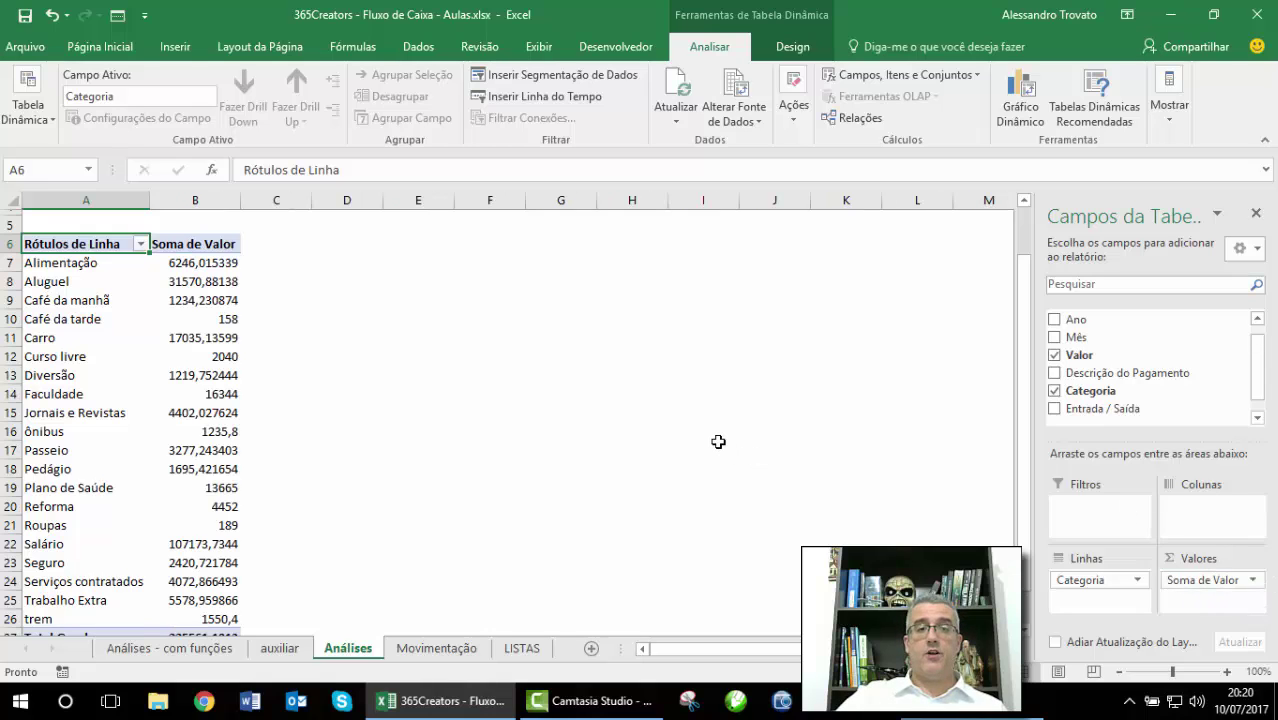
{"action": "scroll", "coordinate": [718, 441], "scroll_direction": "up", "scroll_amount": 2}
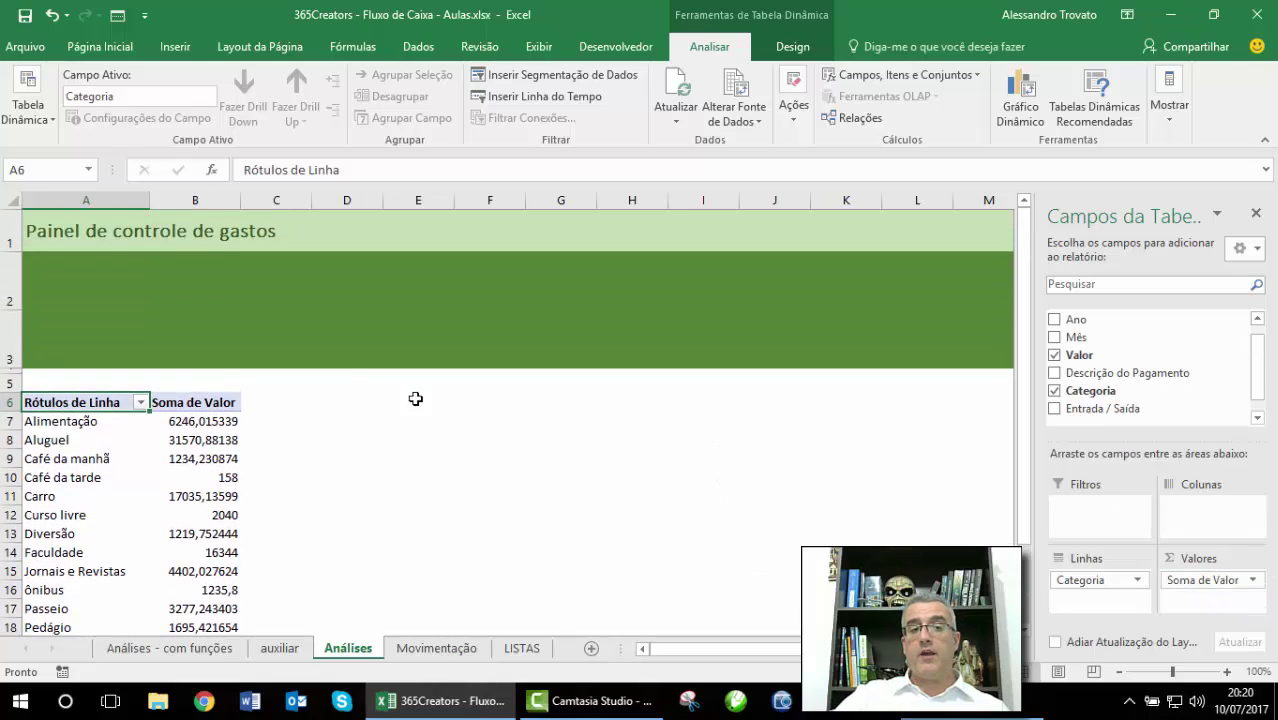
- Format the summed Valor field as Moeda with the R$ symbol and 2 decimals, and replace its custom name with a blank one
{"action": "left_click", "coordinate": [1218, 579]}
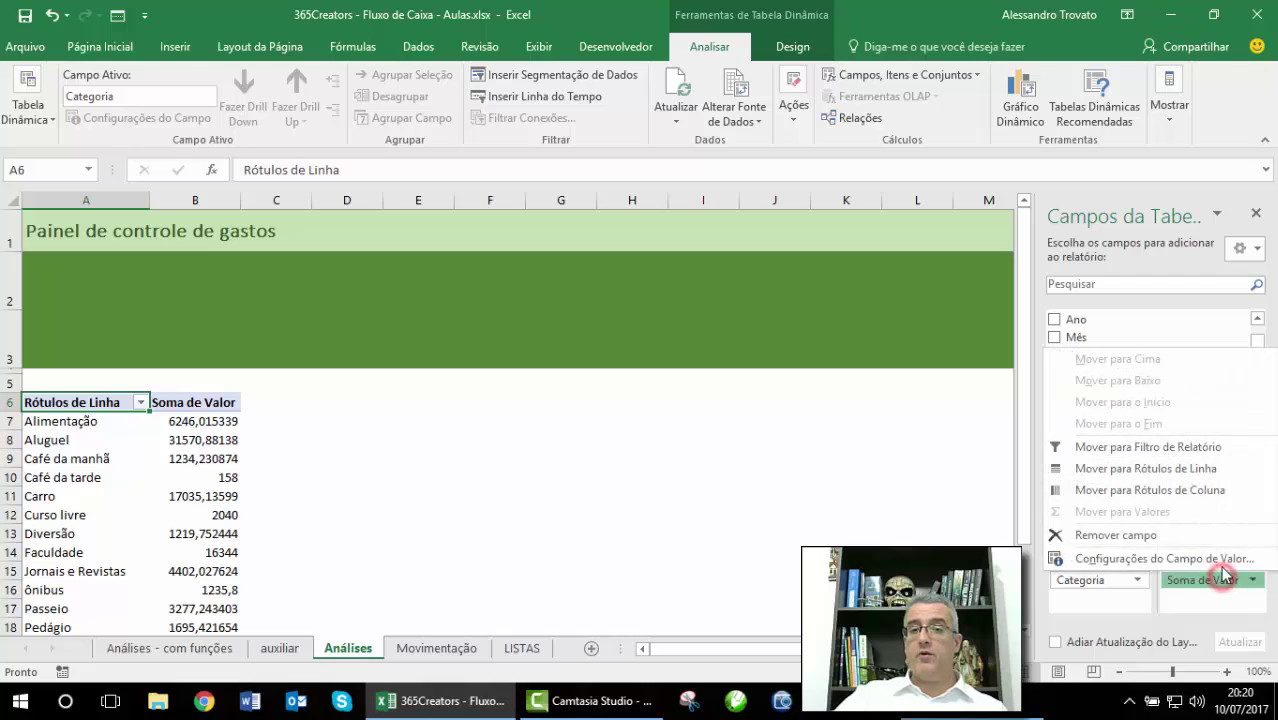
{"action": "left_click", "coordinate": [1168, 558]}
{"action": "left_click", "coordinate": [814, 241]}
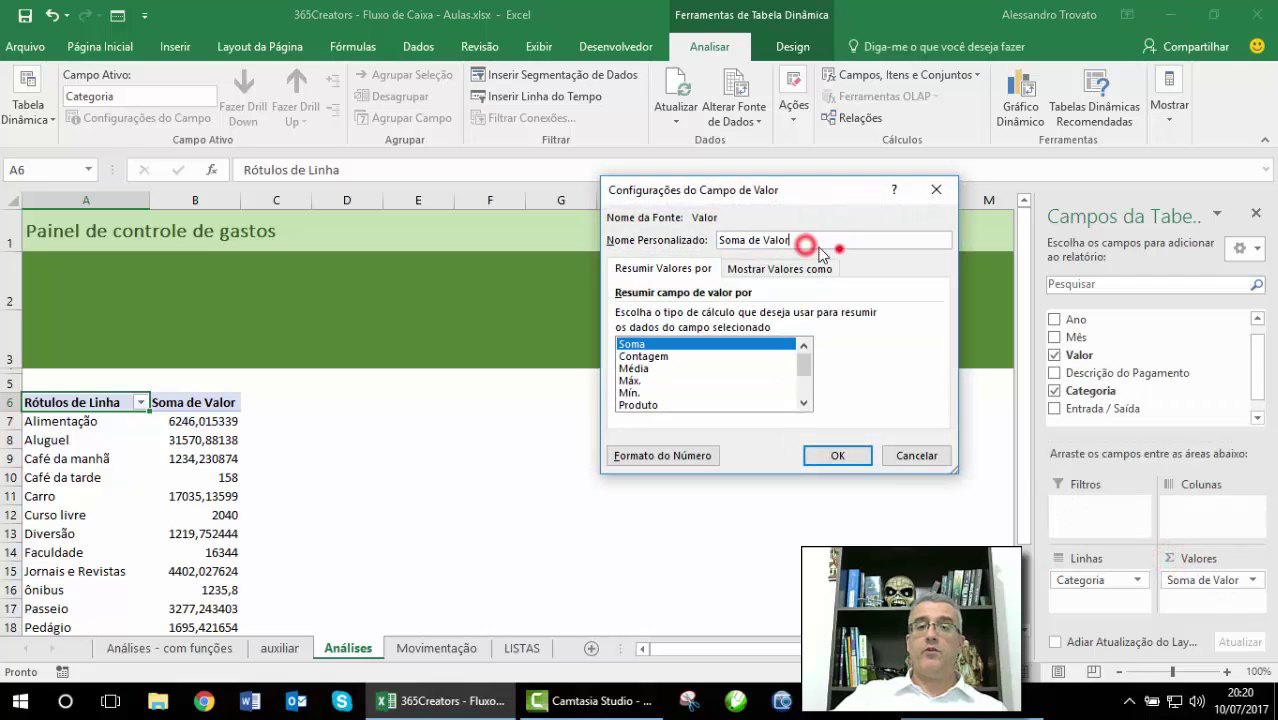
{"action": "left_click_drag", "start_coordinate": [740, 241], "coordinate": [718, 241]}
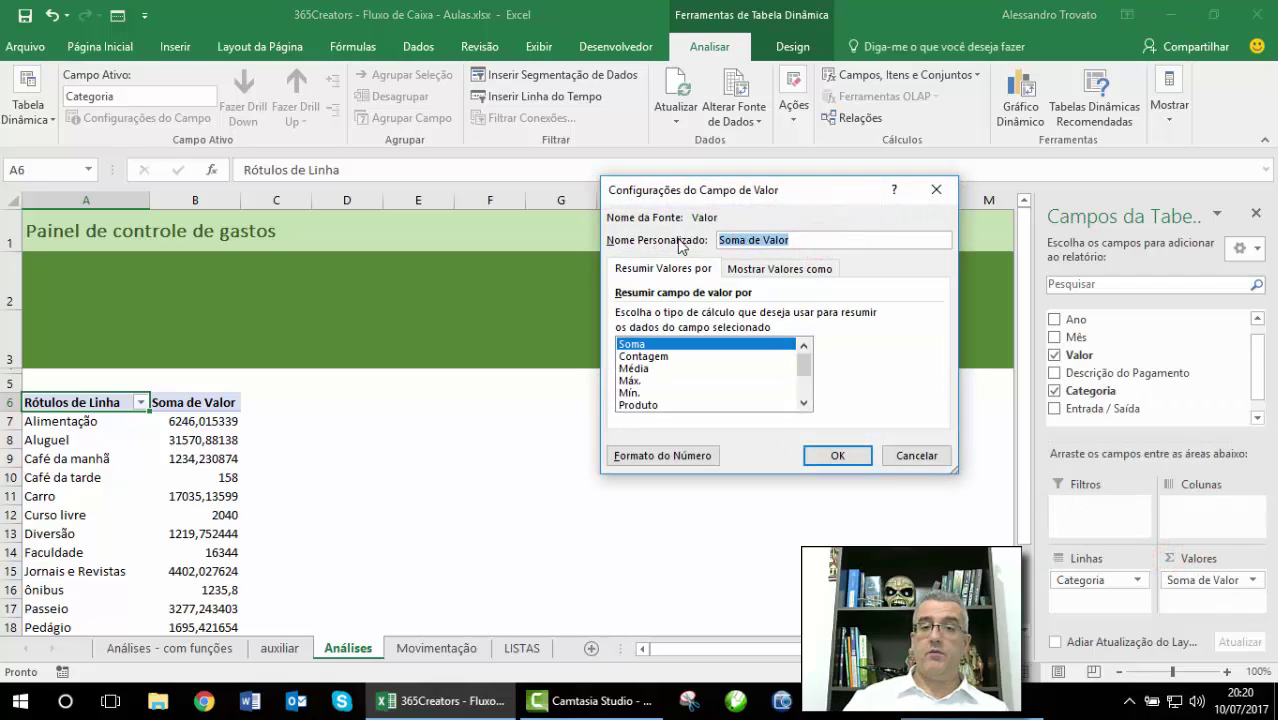
{"action": "key", "text": "BackSpace"}
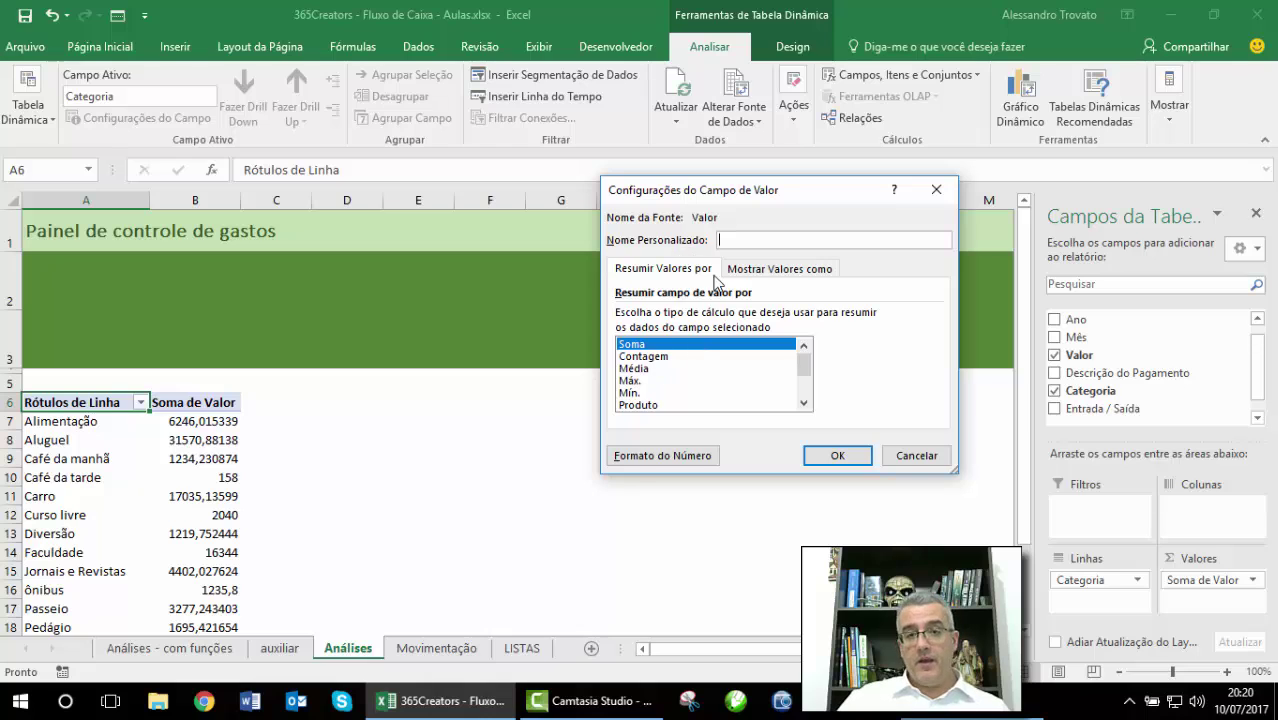
{"action": "left_click", "coordinate": [636, 456]}
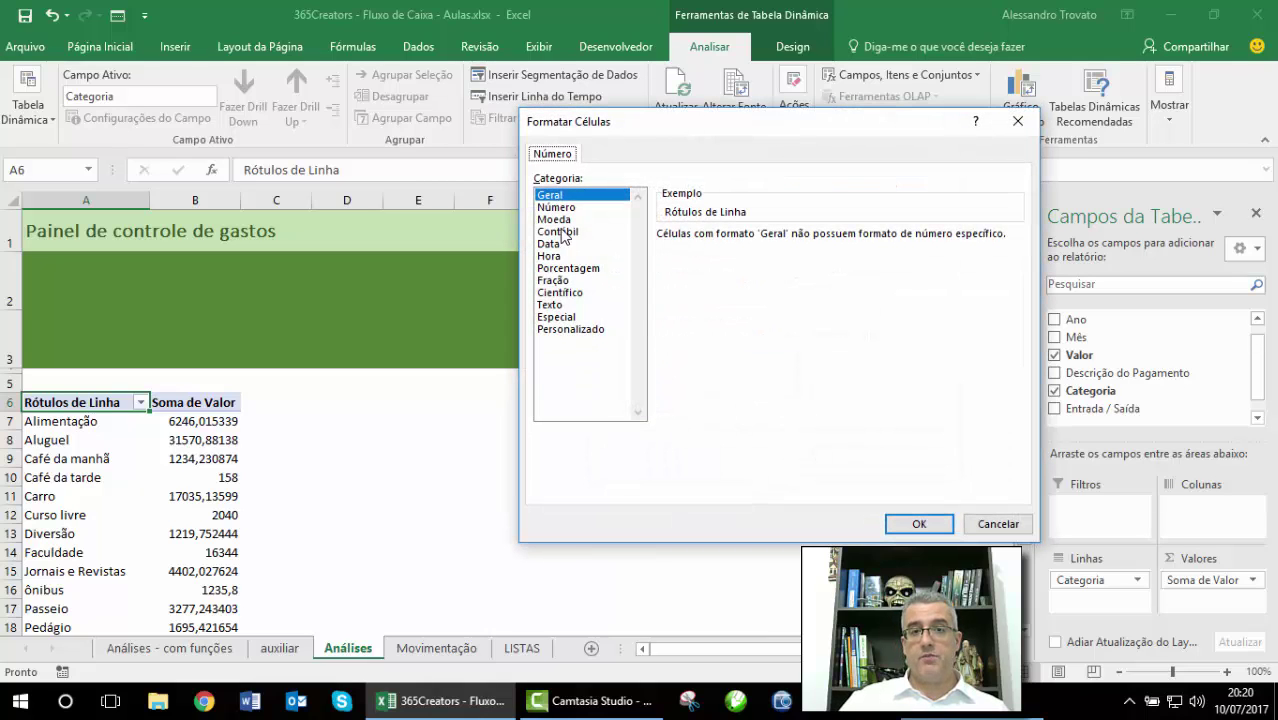
{"action": "left_click", "coordinate": [556, 219]}
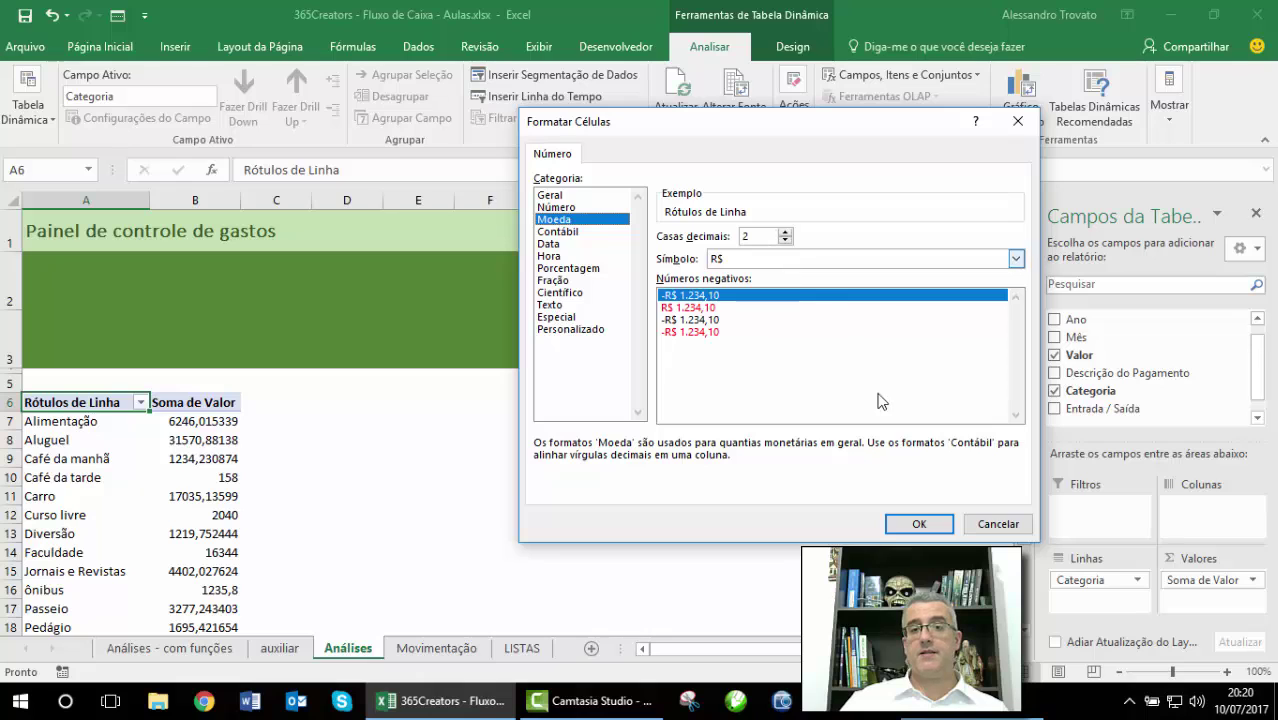
{"action": "left_click", "coordinate": [921, 524]}
{"action": "left_click", "coordinate": [852, 455]}
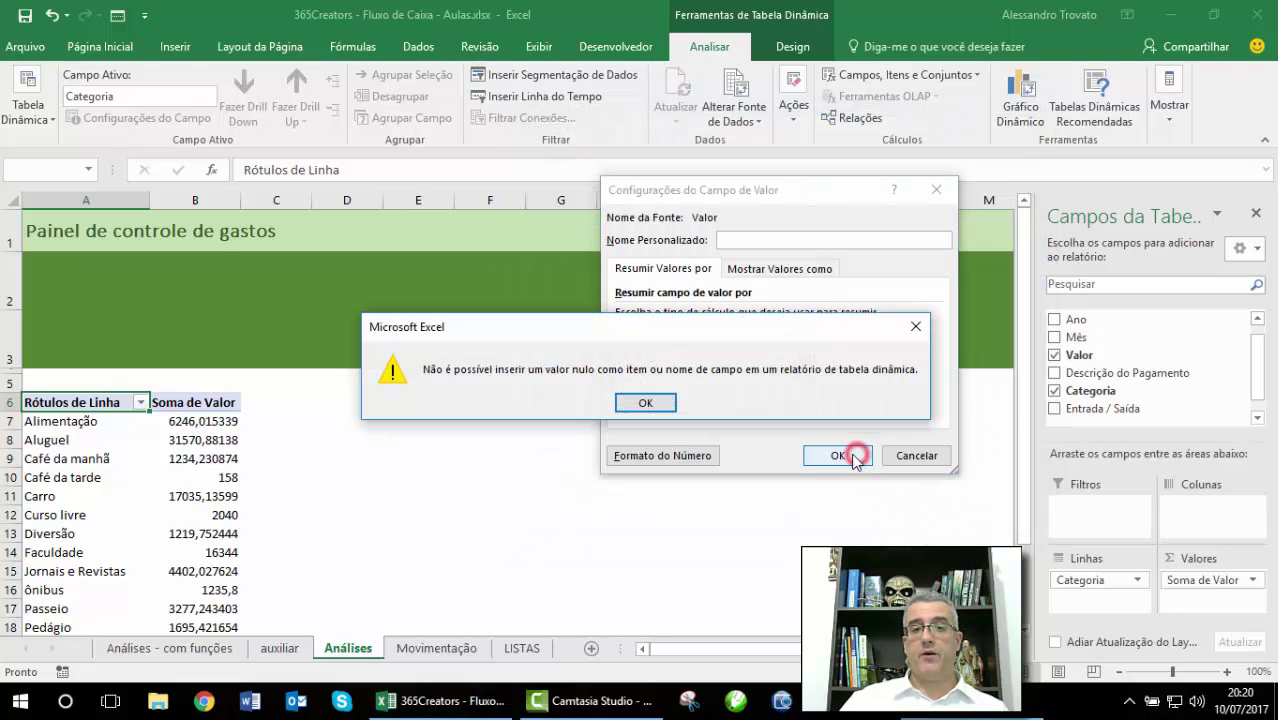
{"action": "left_click", "coordinate": [645, 402]}
{"action": "left_click", "coordinate": [735, 238]}
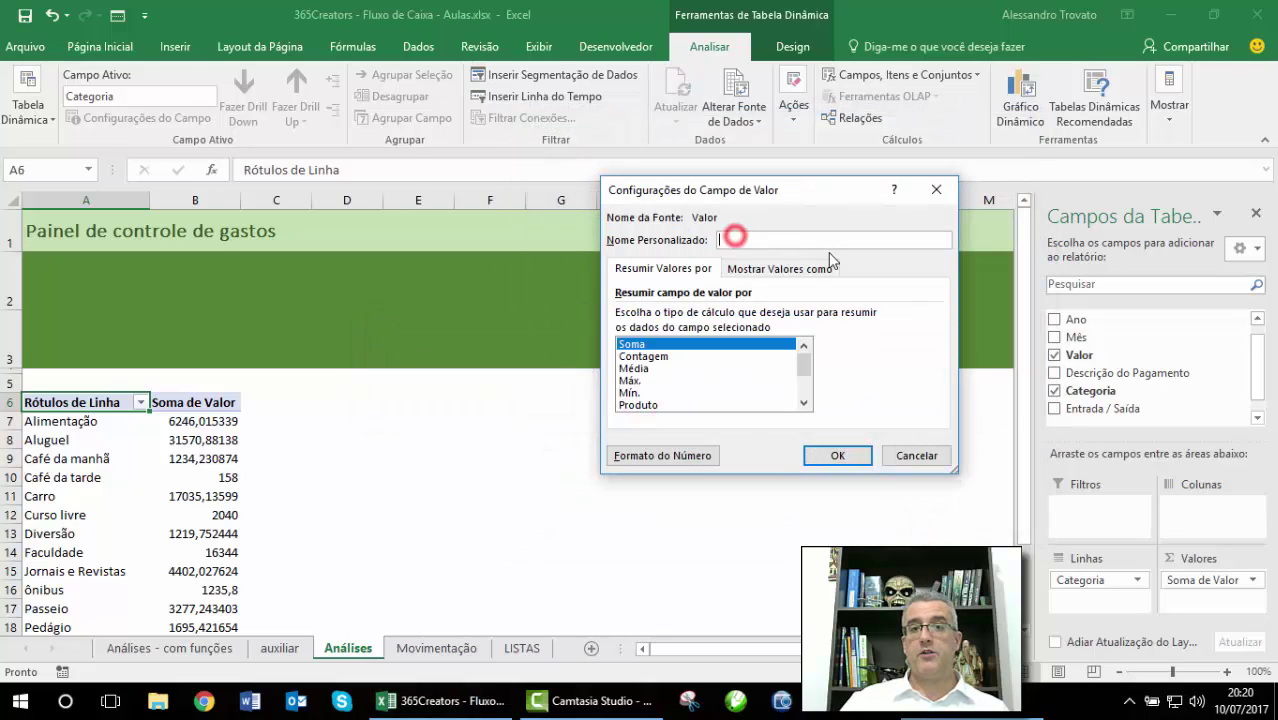
{"action": "left_click", "coordinate": [837, 455]}
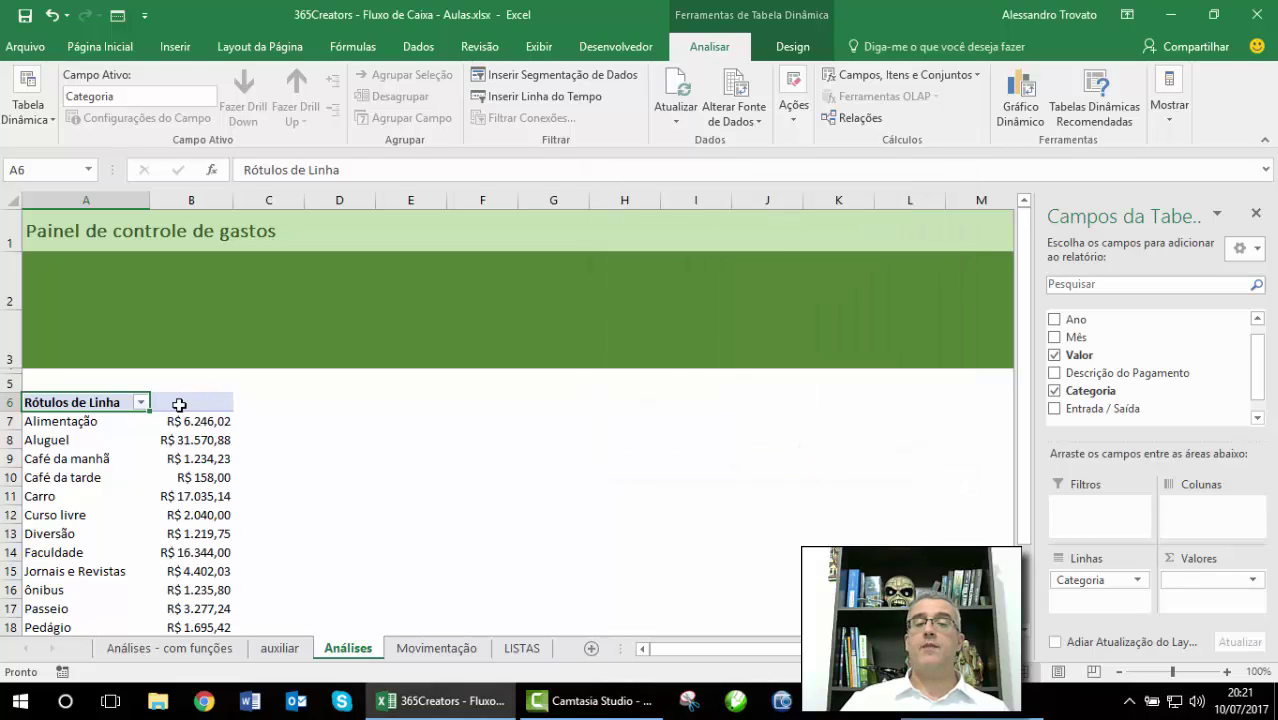
- Rename the pivot table's value field as Montante Total and its row label header in A6 as Categorias
{"action": "left_click", "coordinate": [1252, 580]}
{"action": "left_click", "coordinate": [1172, 562]}
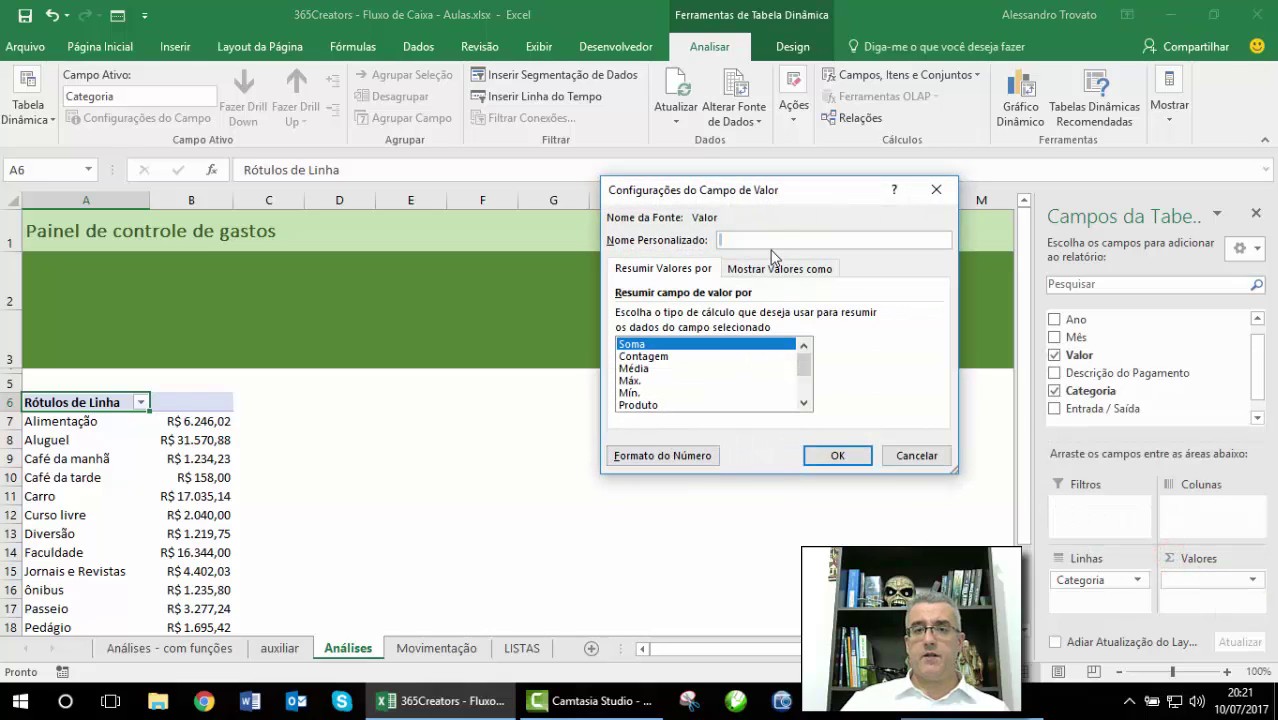
{"action": "type", "text": "Monta"}
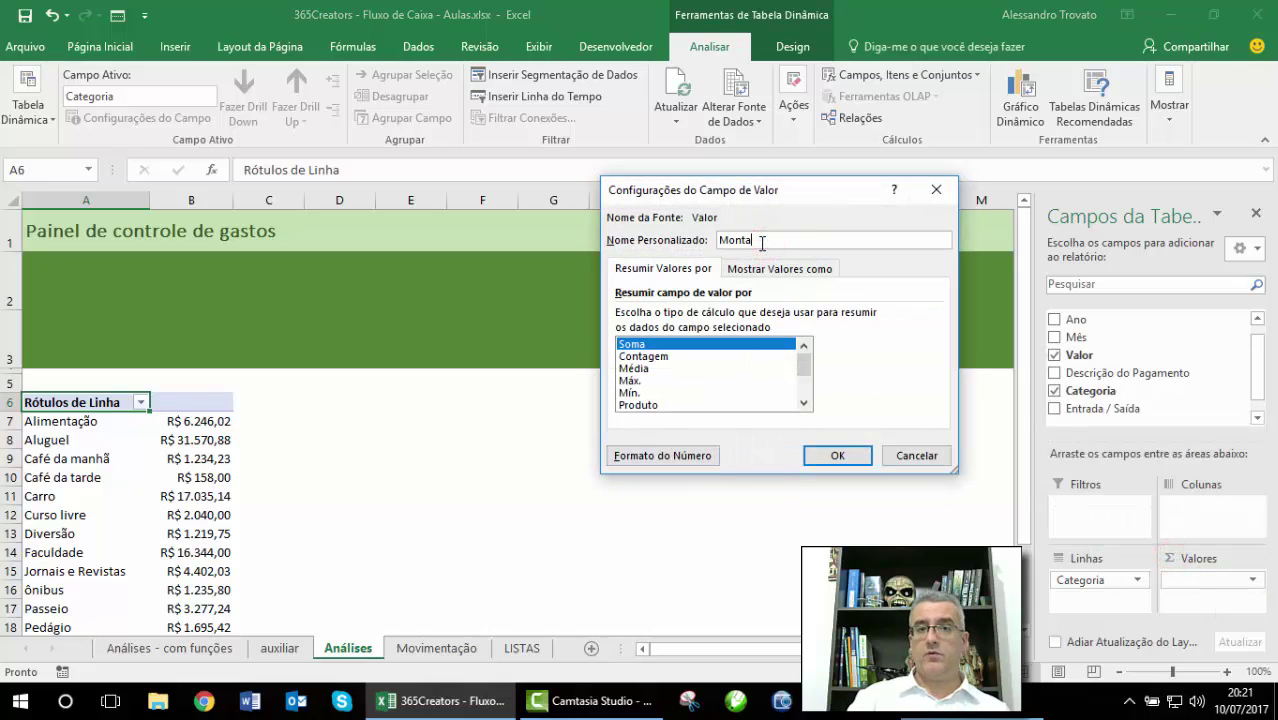
{"action": "type", "text": "nte Total"}
{"action": "key", "text": "Return"}
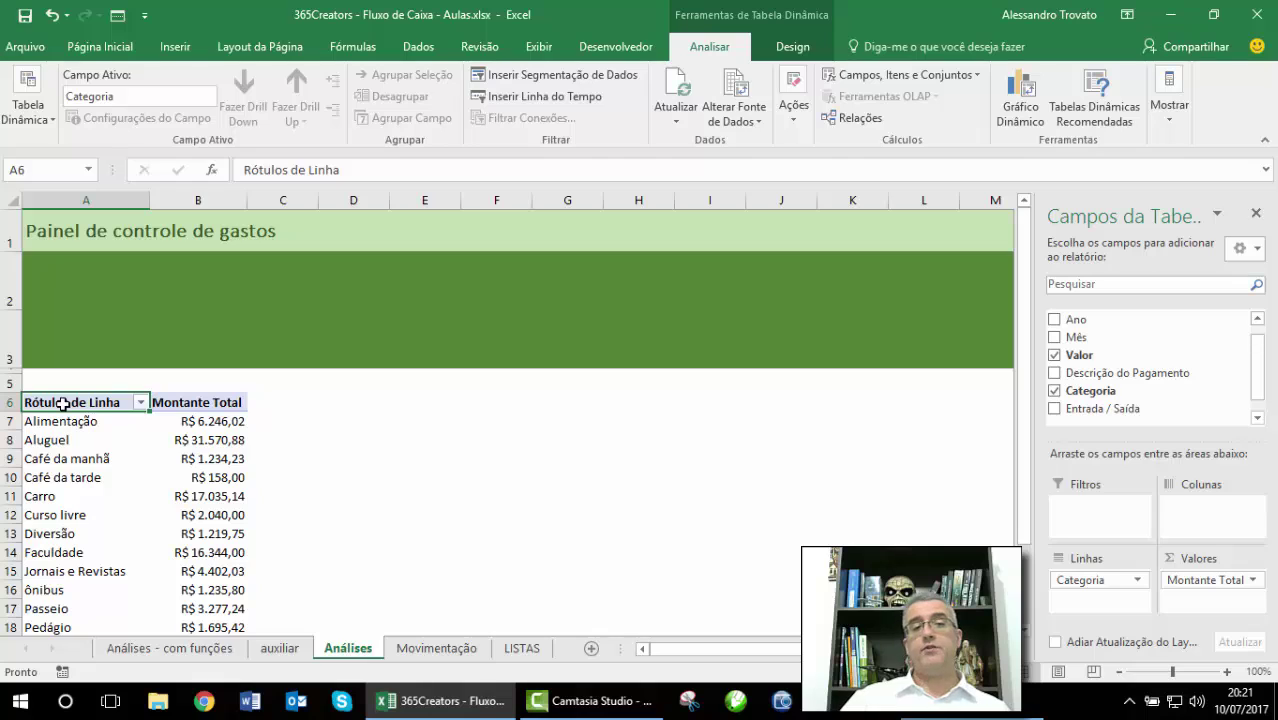
{"action": "type", "text": "Categorias"}
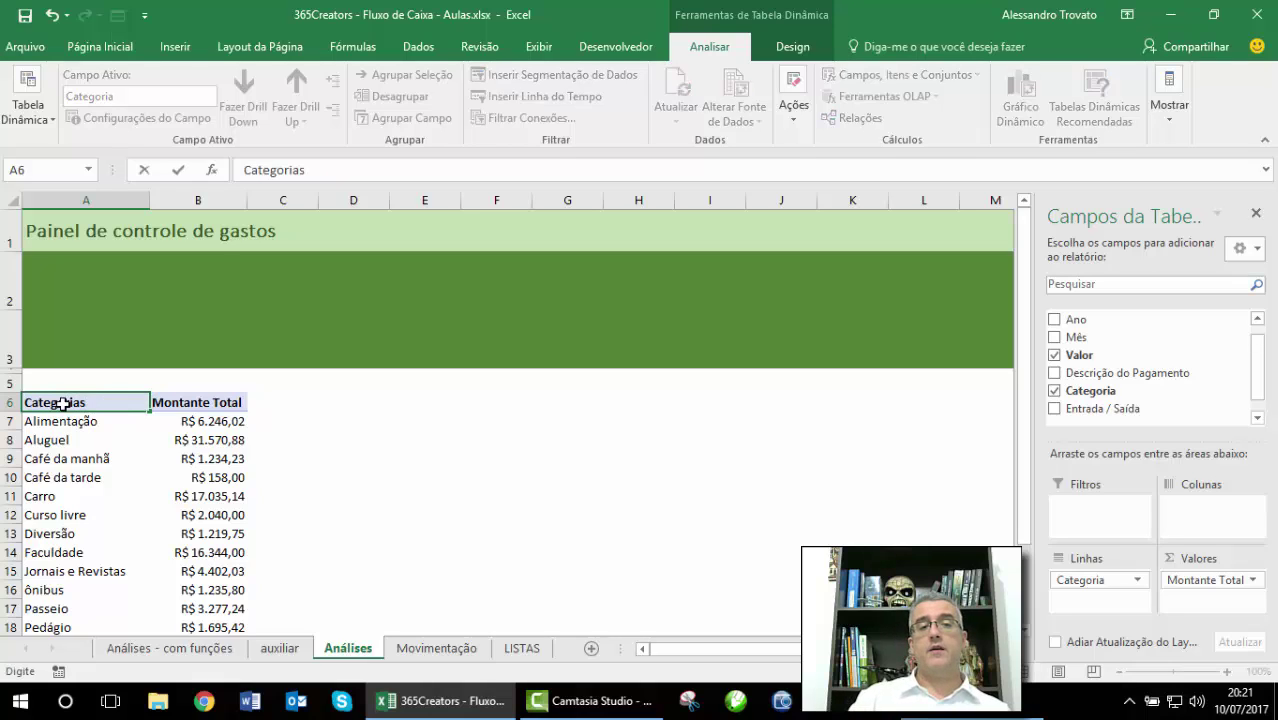
{"action": "key", "text": "Return"}
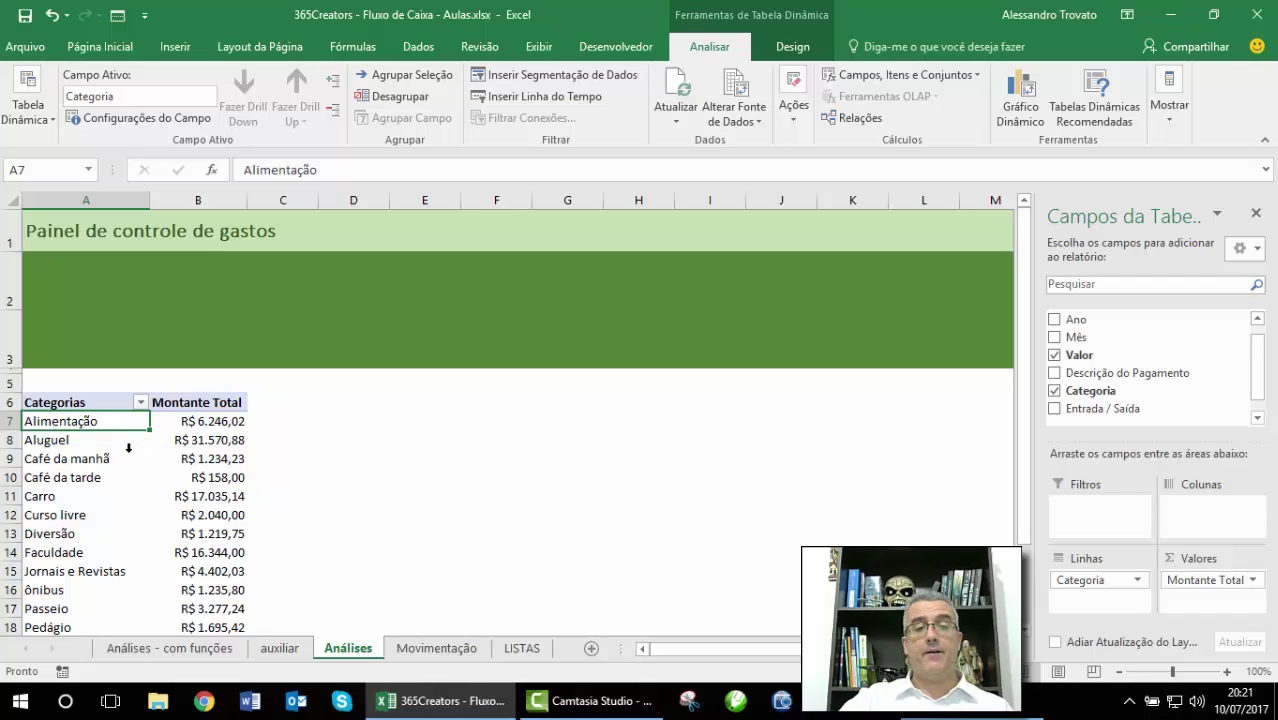
- Examine the pivot table's categories and their amounts from the header down to the Total Geral row
{"action": "scroll", "coordinate": [175, 450], "scroll_direction": "down", "scroll_amount": 2}
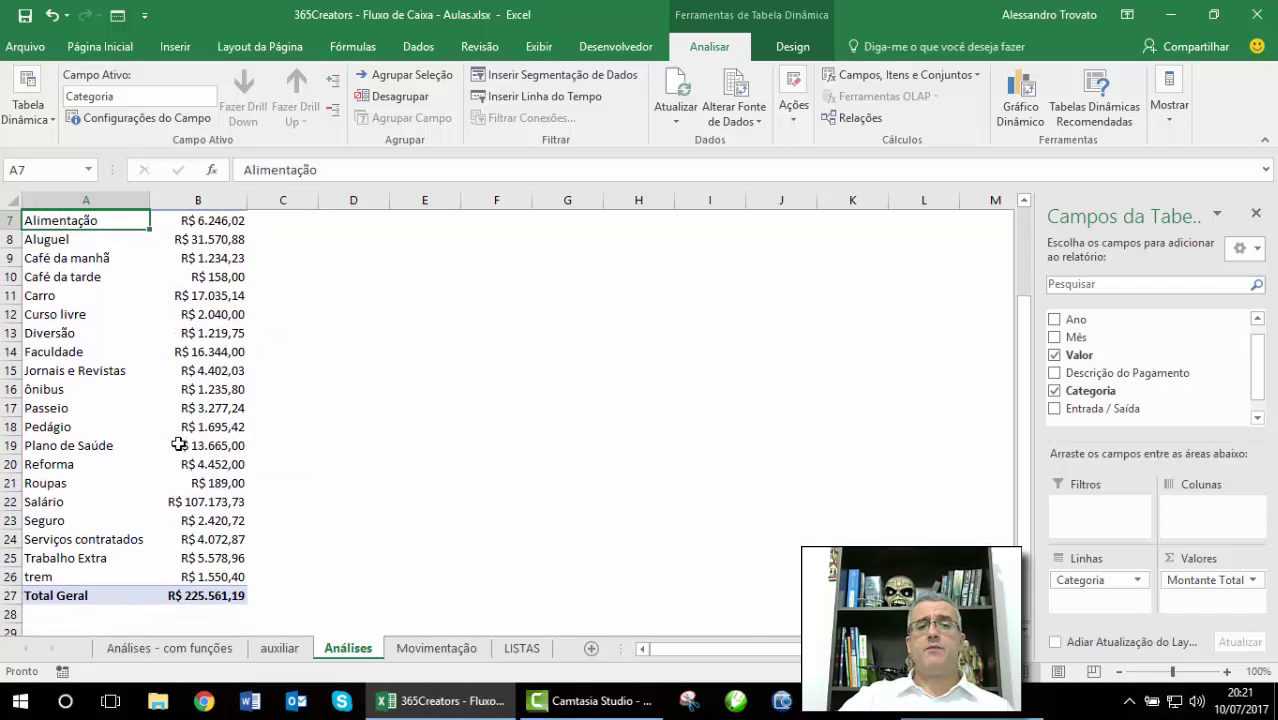
{"action": "scroll", "coordinate": [178, 443], "scroll_direction": "up", "scroll_amount": 2}
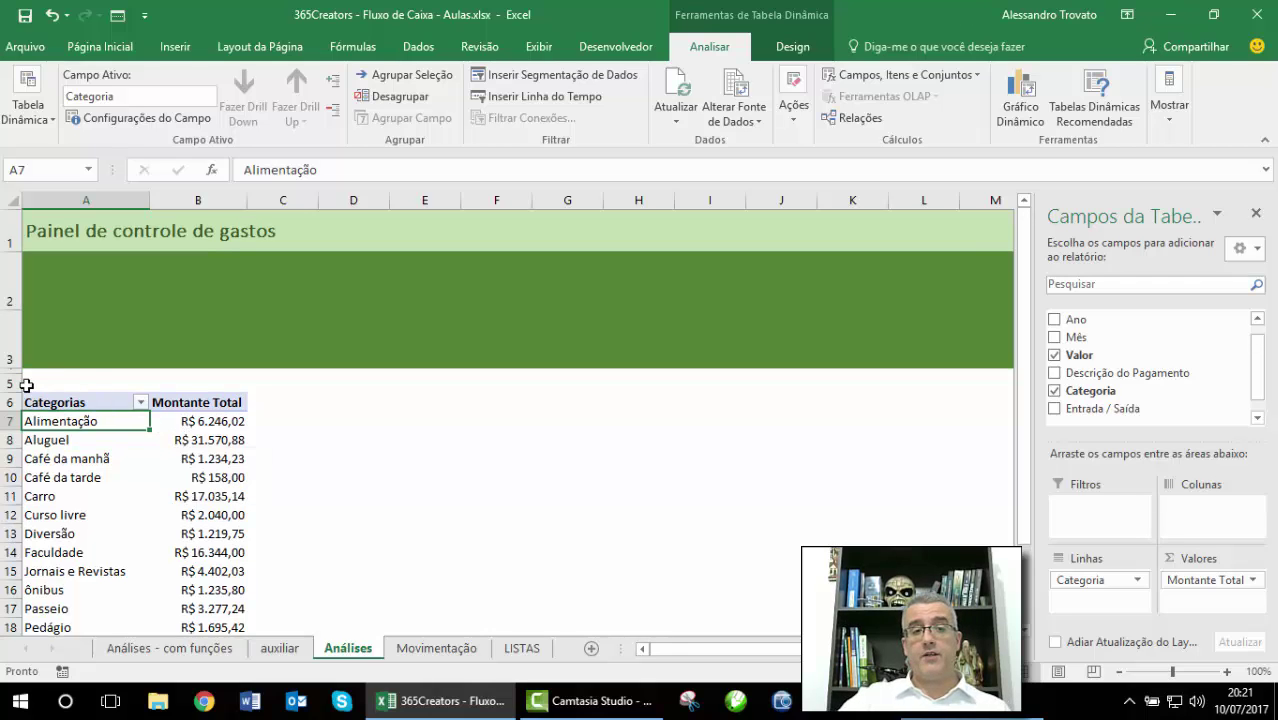
{"action": "scroll", "coordinate": [95, 420], "scroll_direction": "down", "scroll_amount": 2}
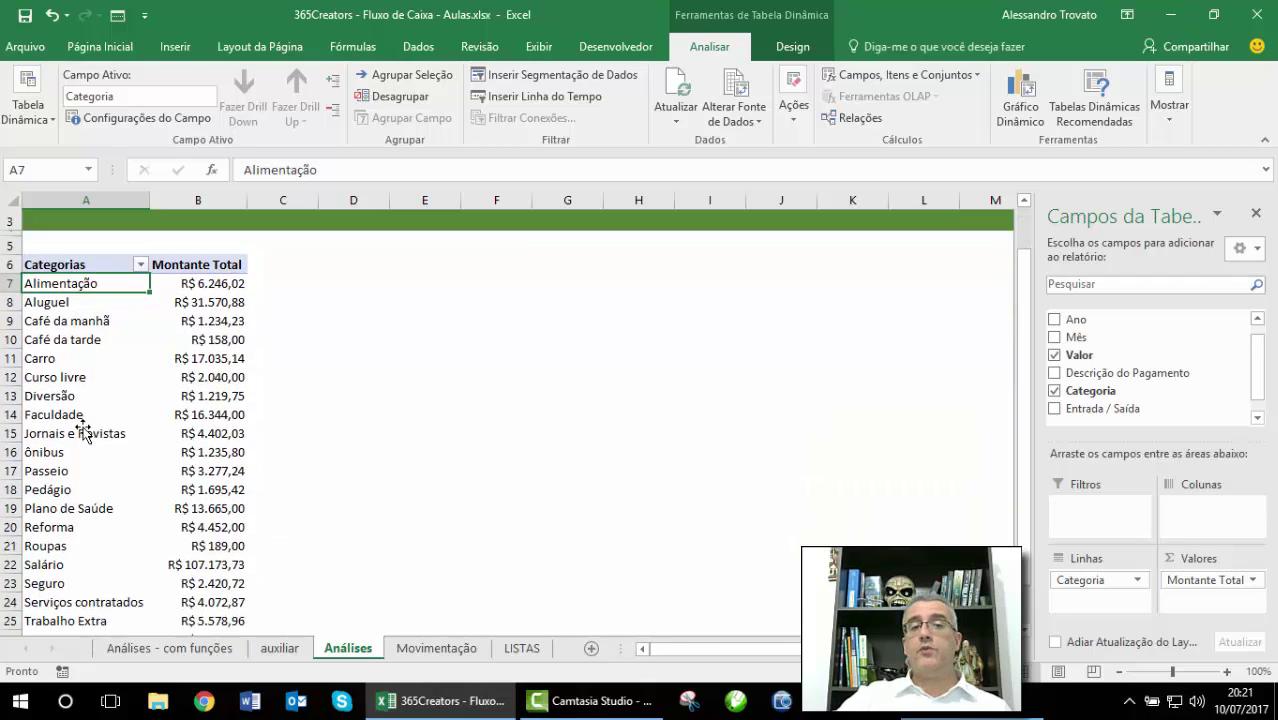
{"action": "left_click", "coordinate": [206, 262]}
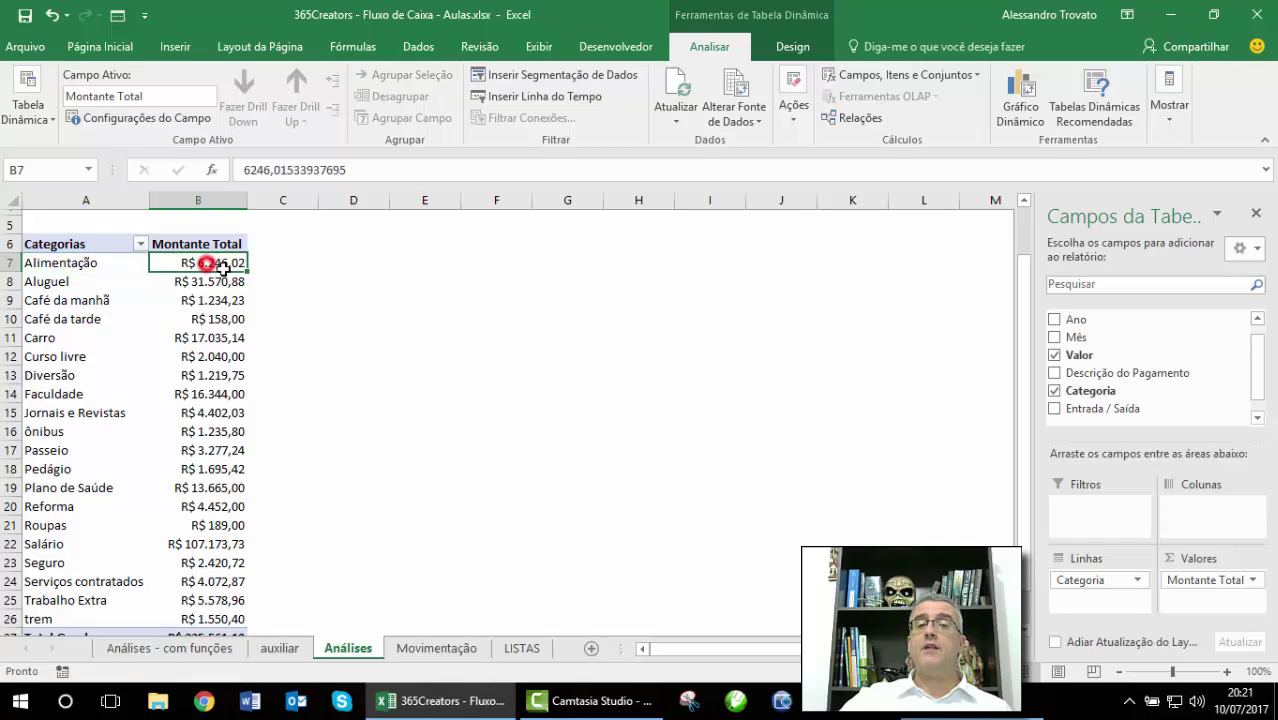
{"action": "left_click", "coordinate": [75, 264]}
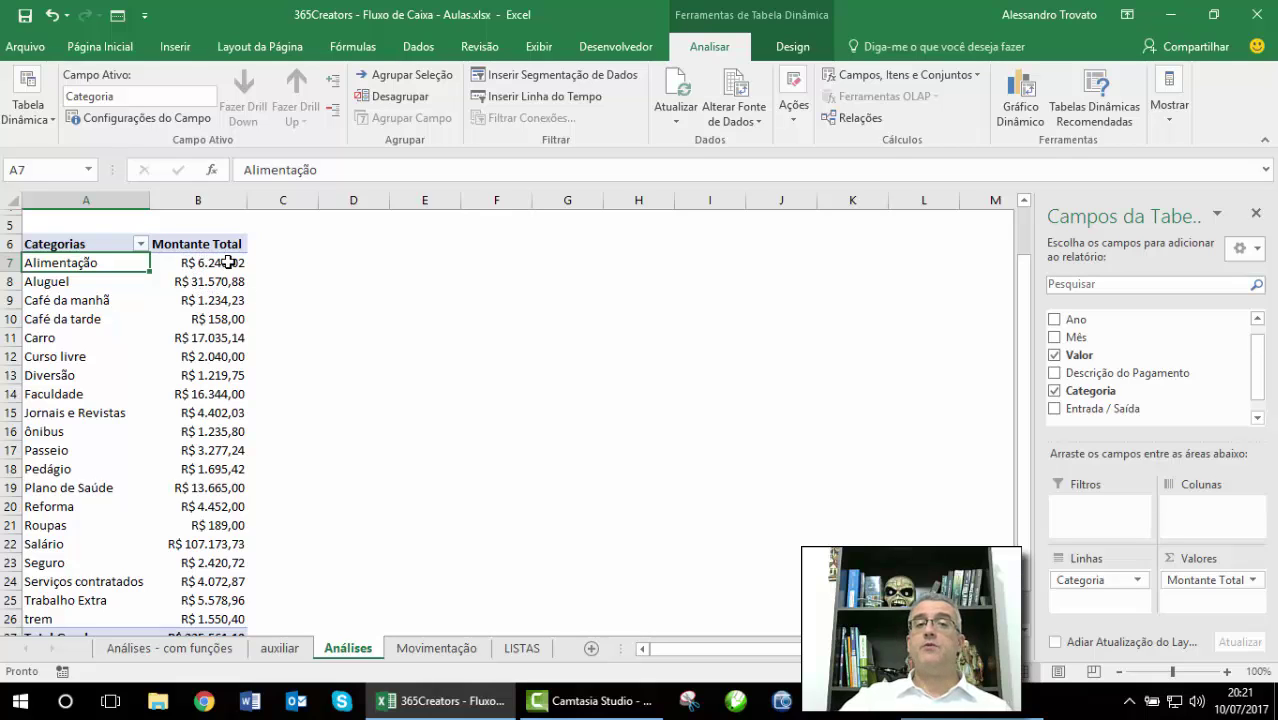
{"action": "left_click", "coordinate": [340, 372]}
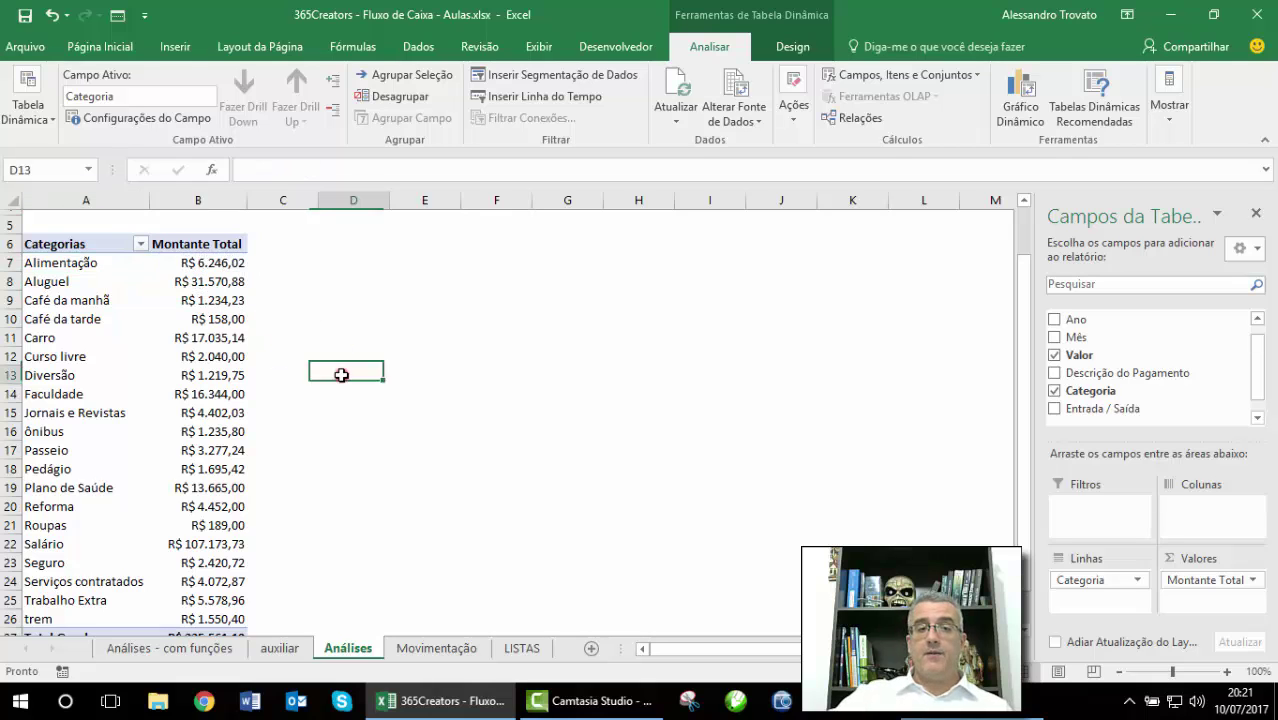
{"action": "scroll", "coordinate": [354, 415], "scroll_direction": "up", "scroll_amount": 1}
{"action": "left_click", "coordinate": [232, 438]}
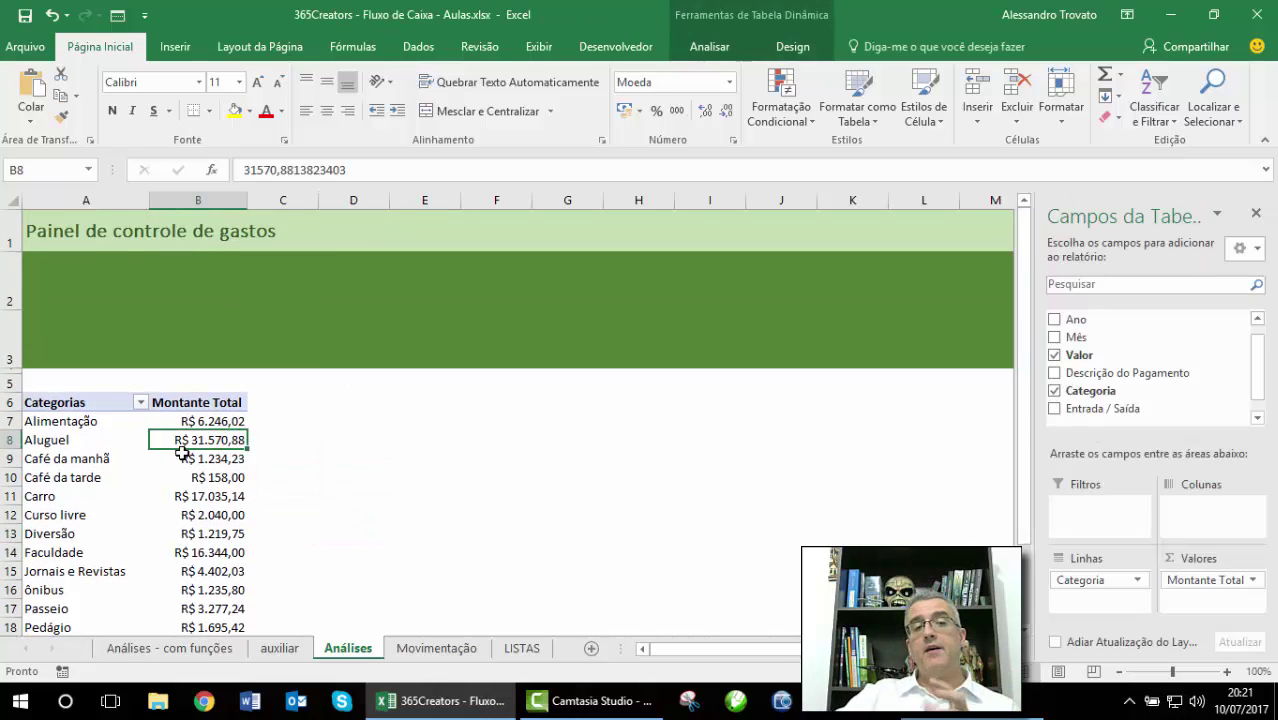
{"action": "scroll", "coordinate": [217, 433], "scroll_direction": "down", "scroll_amount": 2}
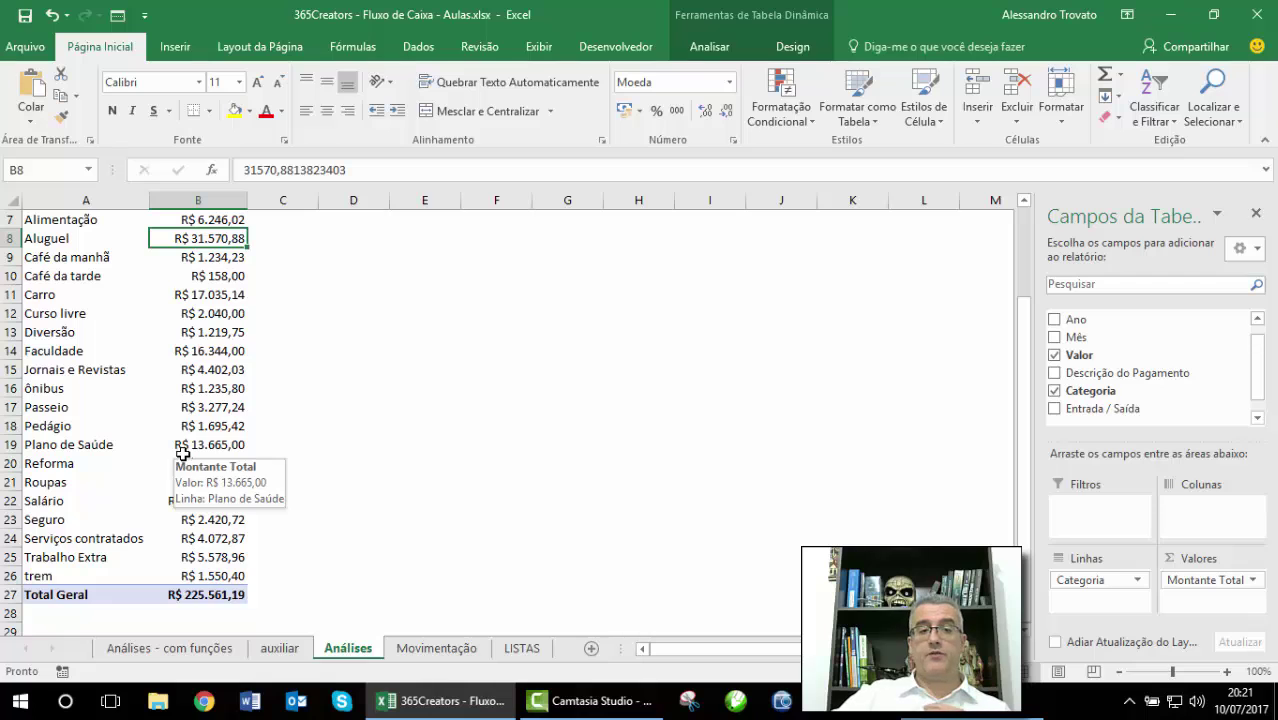
{"action": "scroll", "coordinate": [185, 457], "scroll_direction": "up", "scroll_amount": 2}
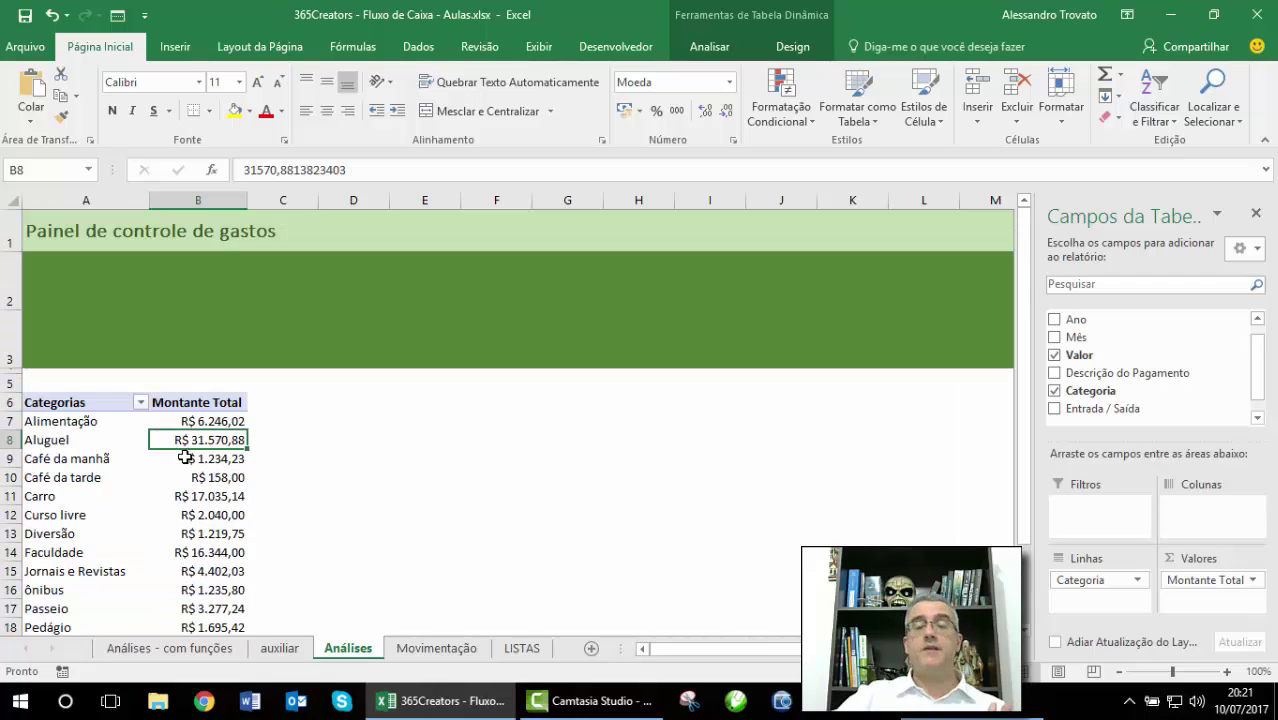
{"action": "scroll", "coordinate": [187, 458], "scroll_direction": "down", "scroll_amount": 4}
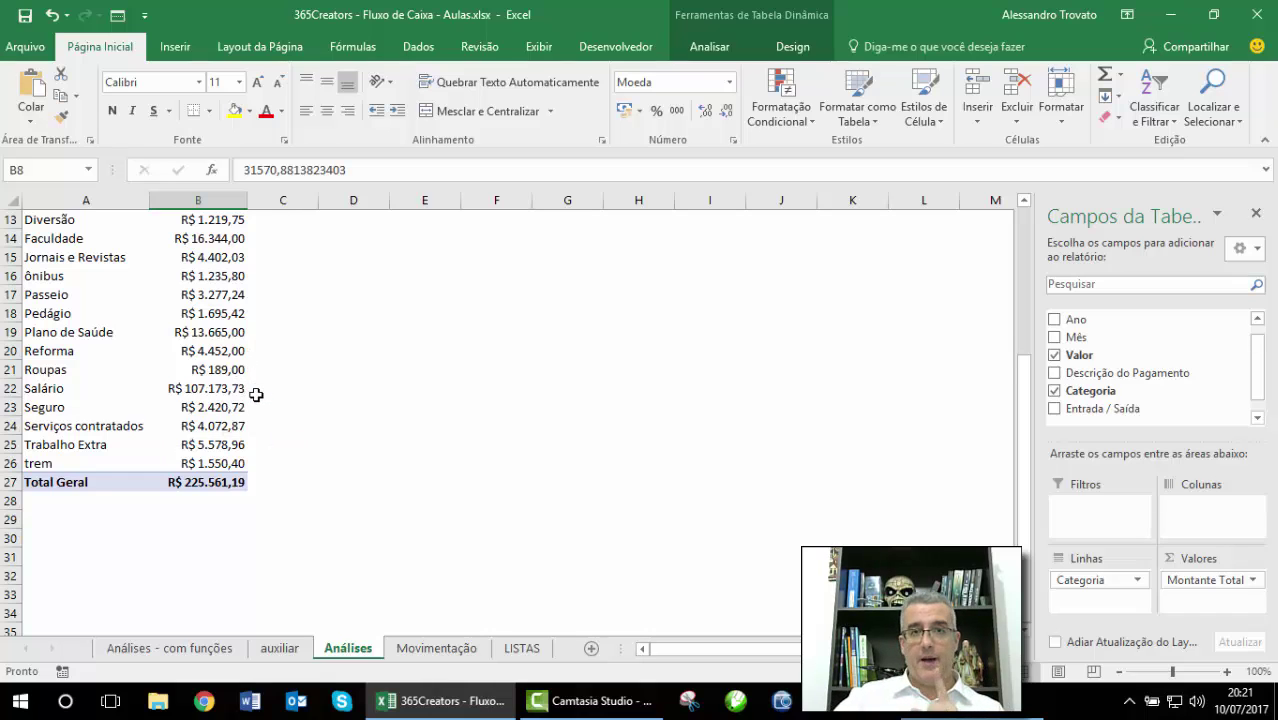
- Disable the pivot table's grand totals for both rows and columns
{"action": "scroll", "coordinate": [300, 405], "scroll_direction": "up", "scroll_amount": 2}
{"action": "scroll", "coordinate": [190, 505], "scroll_direction": "down", "scroll_amount": 1}
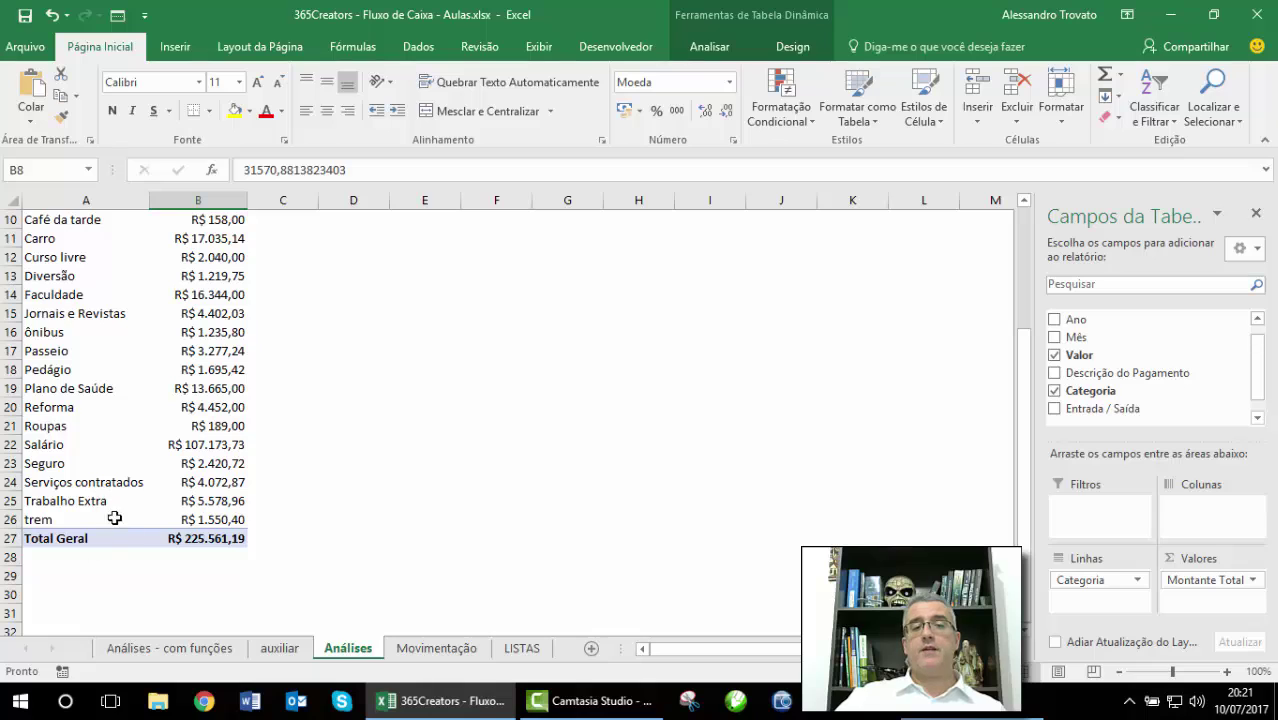
{"action": "left_click", "coordinate": [155, 313]}
{"action": "left_click", "coordinate": [725, 46]}
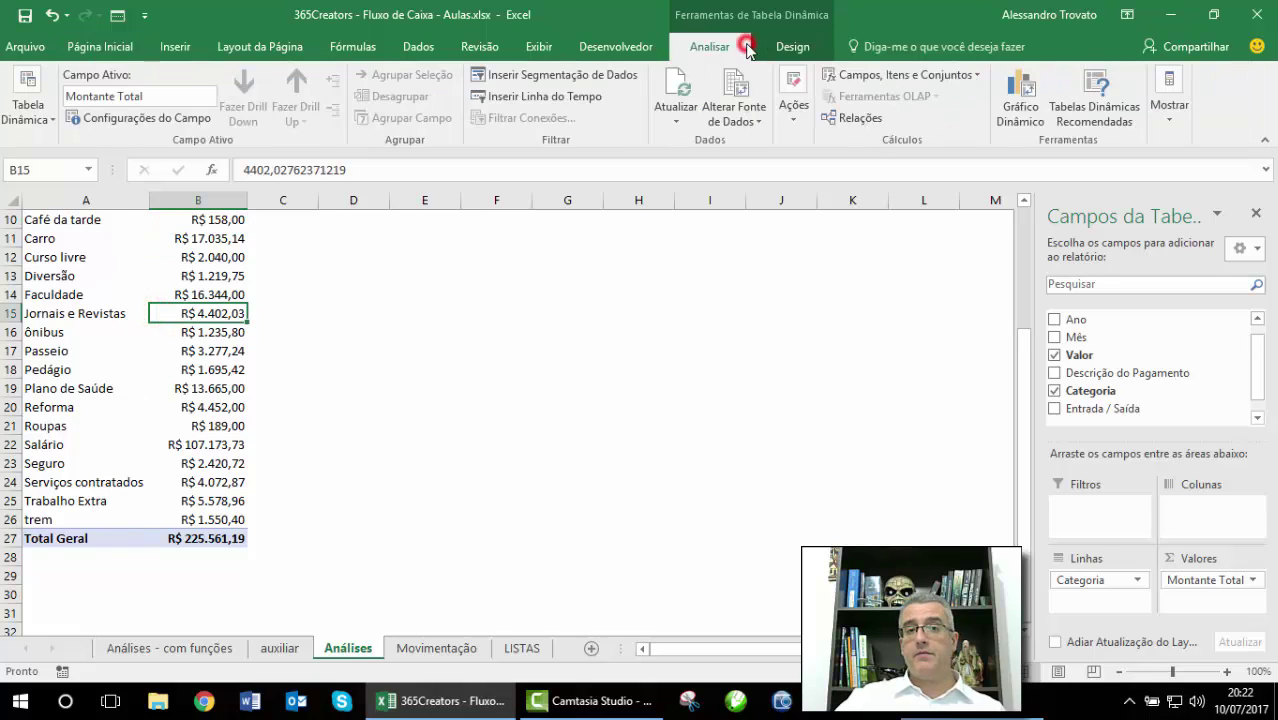
{"action": "left_click", "coordinate": [800, 46]}
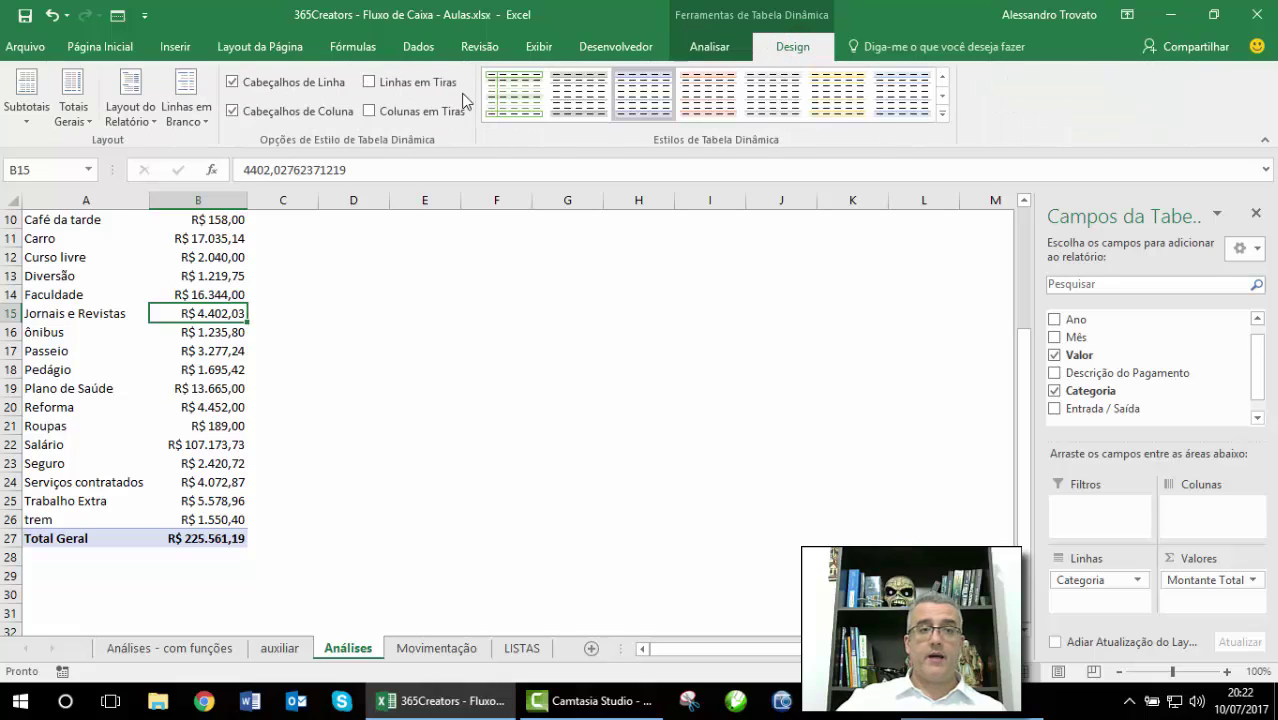
{"action": "left_click", "coordinate": [72, 95]}
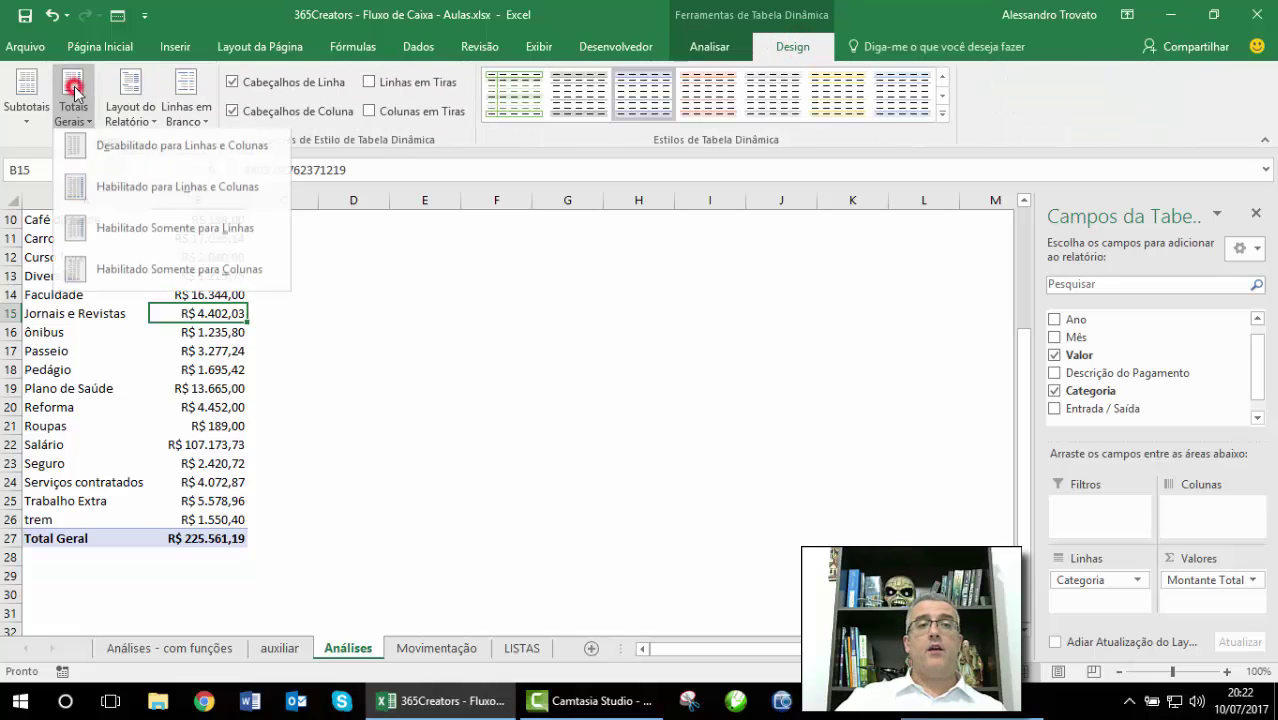
{"action": "left_click", "coordinate": [190, 160]}
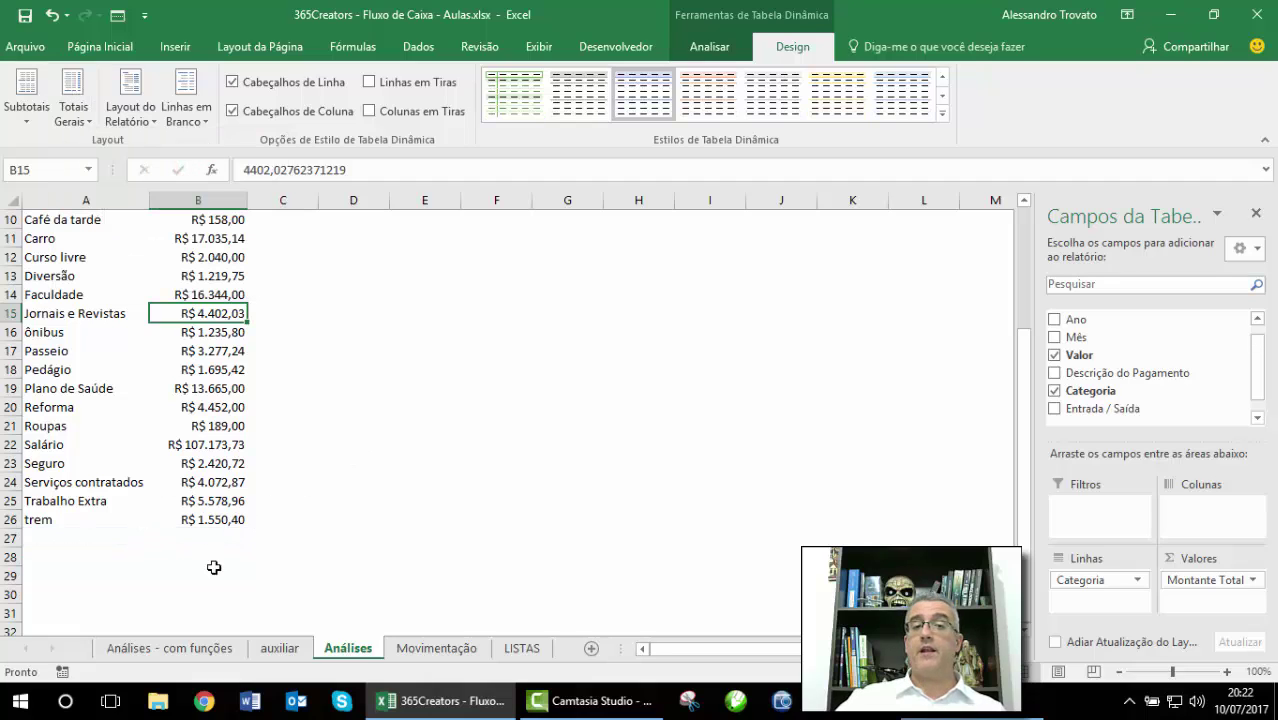
{"action": "scroll", "coordinate": [316, 495], "scroll_direction": "up", "scroll_amount": 3}
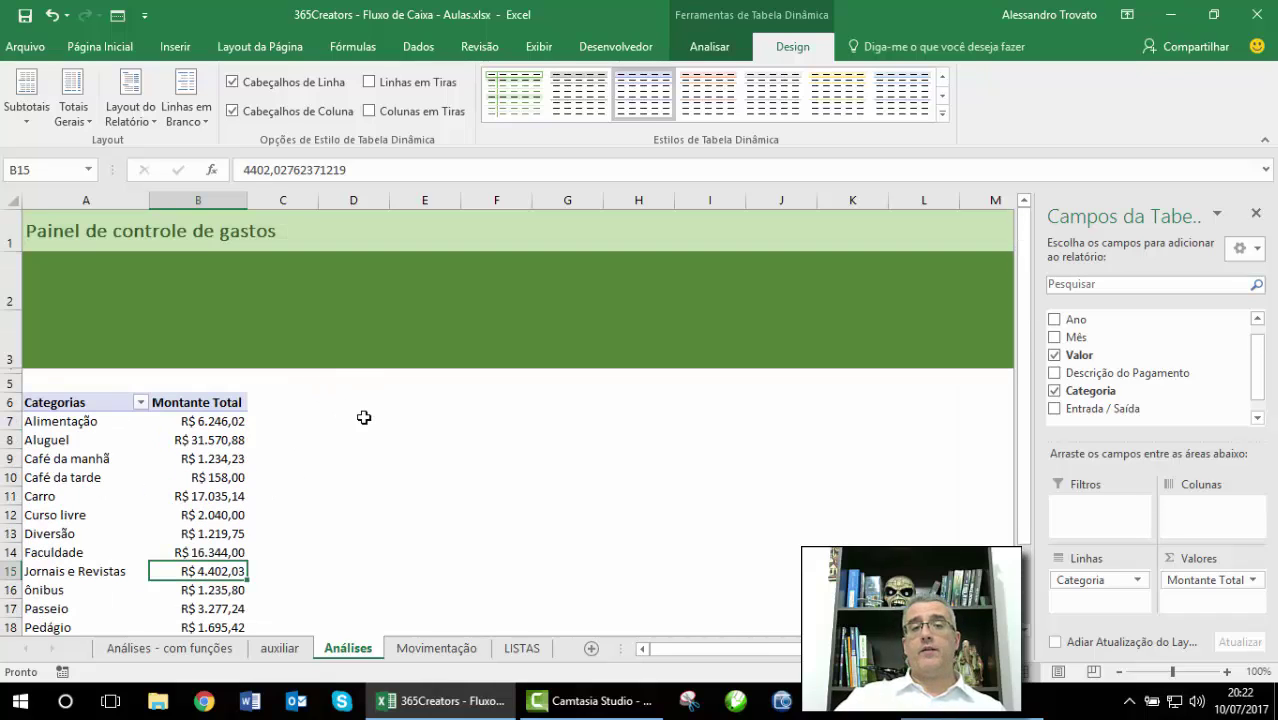
- Try switching the pivot table's row and column header styling off and back on
{"action": "left_click", "coordinate": [334, 420]}
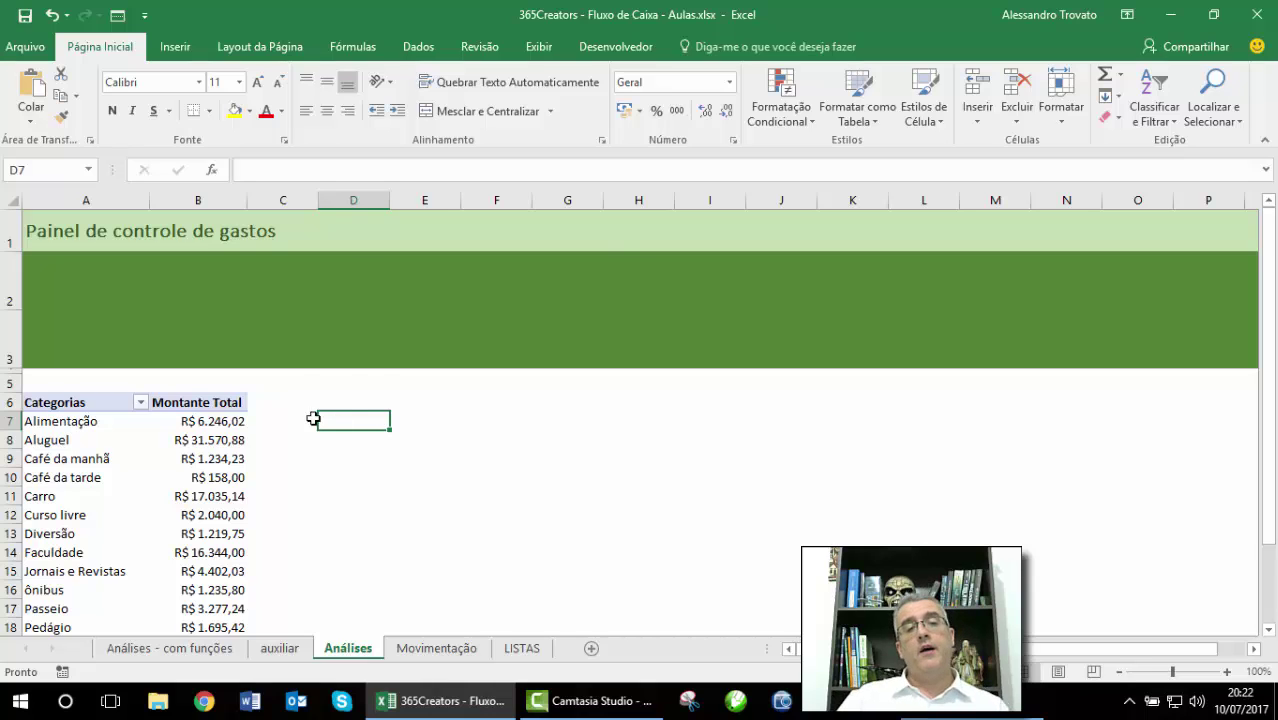
{"action": "left_click", "coordinate": [125, 438]}
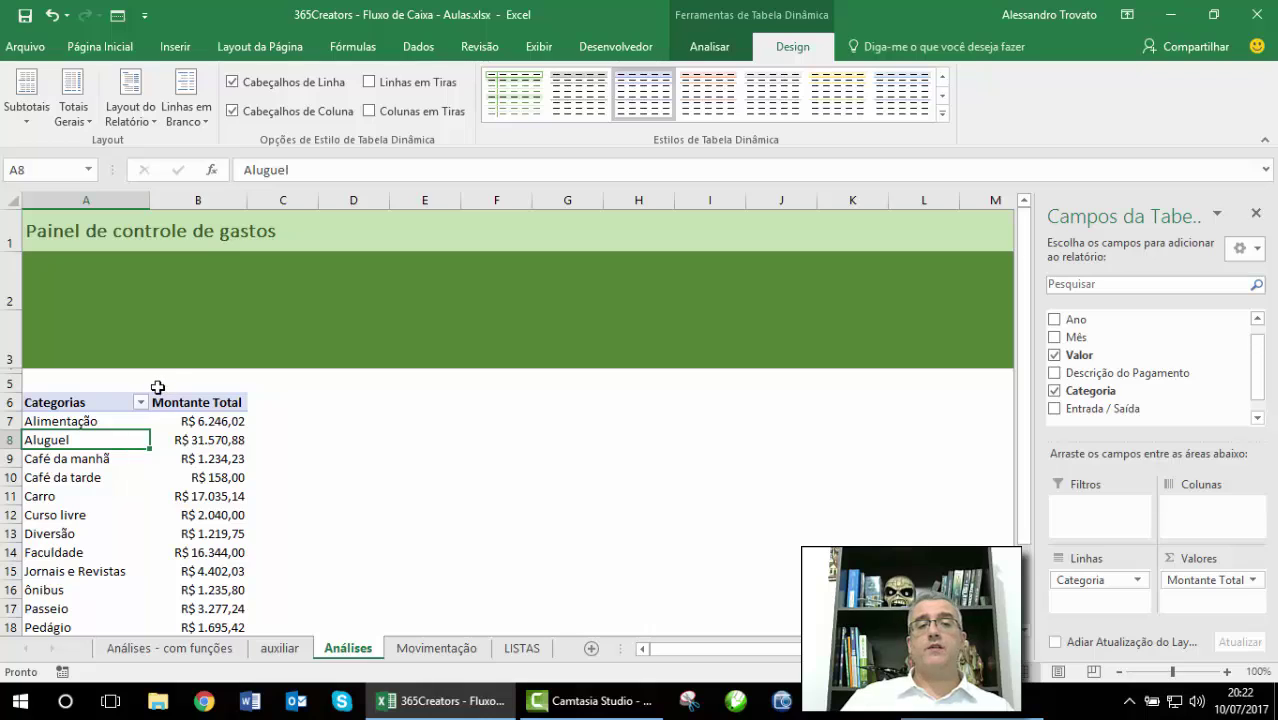
{"action": "left_click", "coordinate": [142, 404]}
{"action": "left_click", "coordinate": [68, 440]}
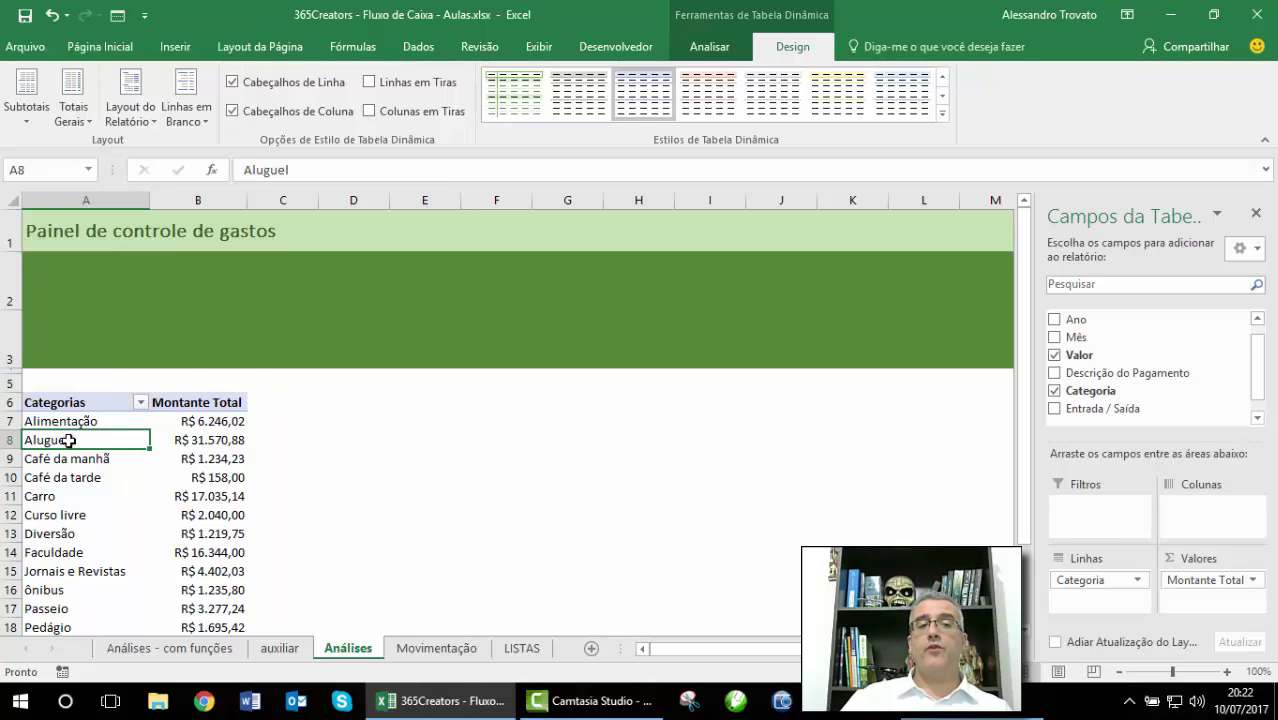
{"action": "left_click", "coordinate": [341, 114]}
{"action": "left_click", "coordinate": [341, 113]}
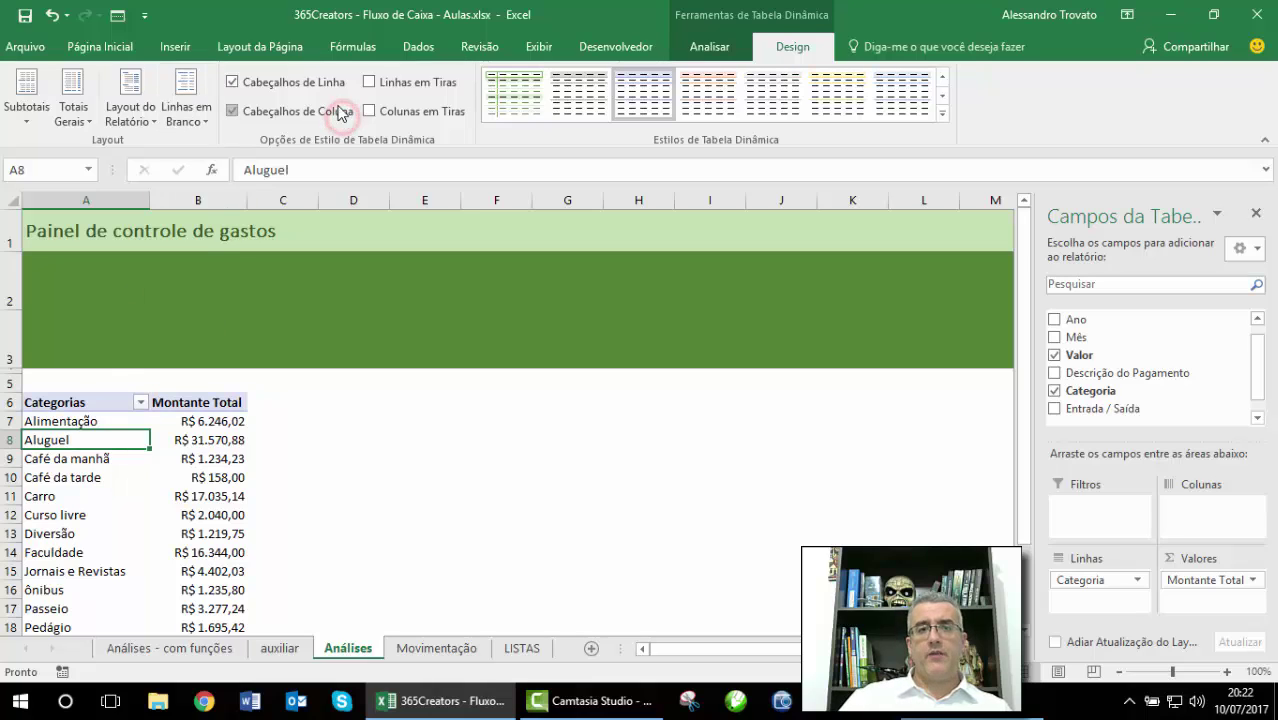
{"action": "left_click", "coordinate": [323, 88]}
{"action": "left_click", "coordinate": [323, 89]}
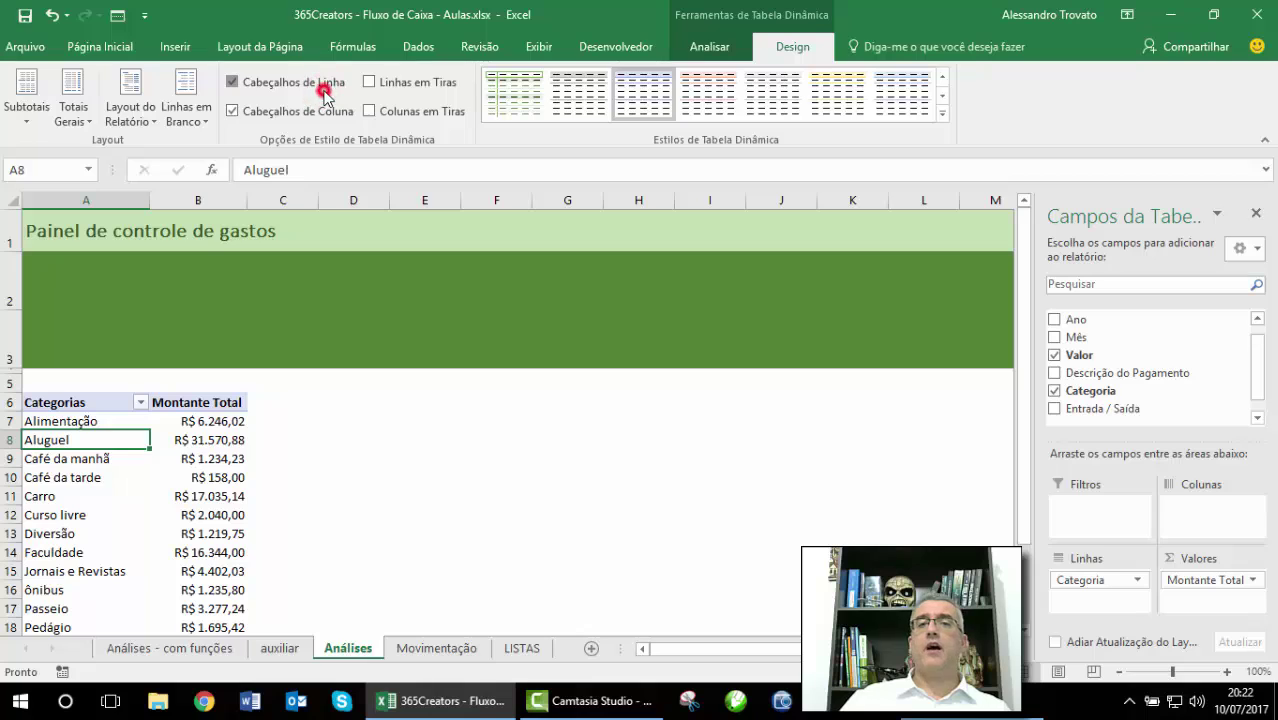
{"action": "left_click", "coordinate": [323, 90]}
{"action": "left_click", "coordinate": [321, 113]}
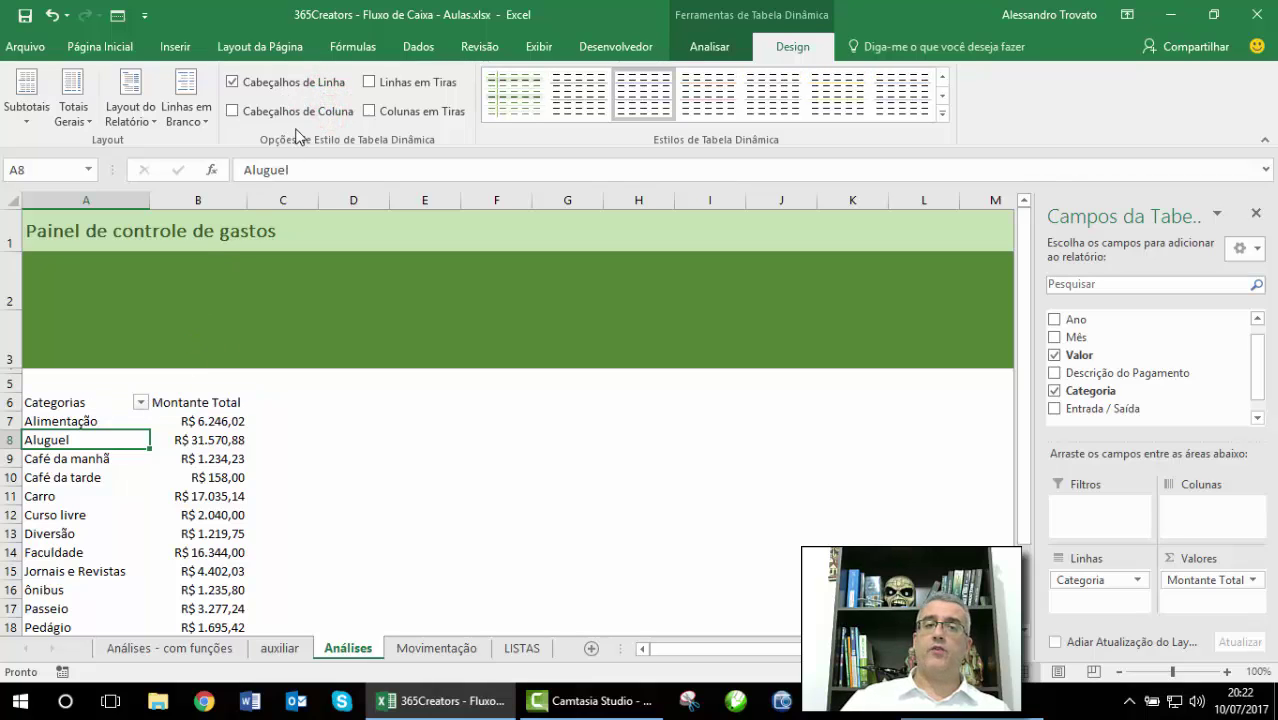
{"action": "left_click", "coordinate": [282, 111]}
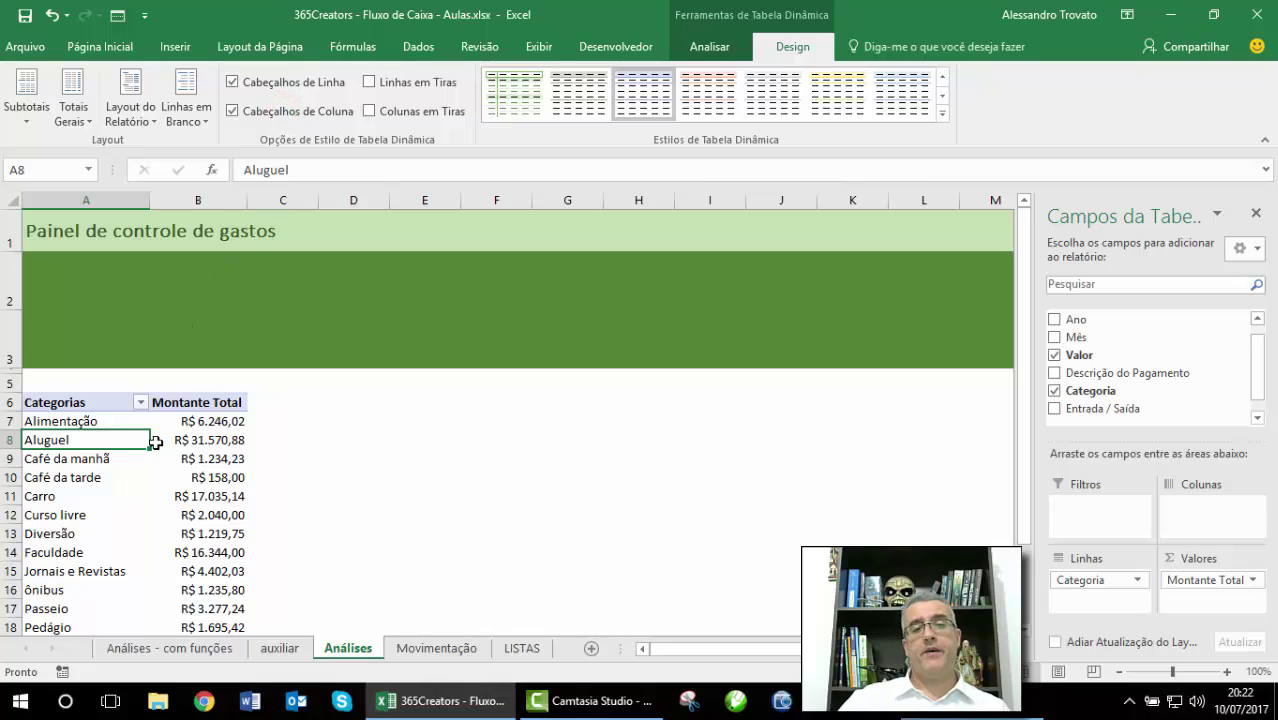
{"action": "scroll", "coordinate": [108, 440], "scroll_direction": "down", "scroll_amount": 1}
{"action": "scroll", "coordinate": [166, 495], "scroll_direction": "up", "scroll_amount": 1}
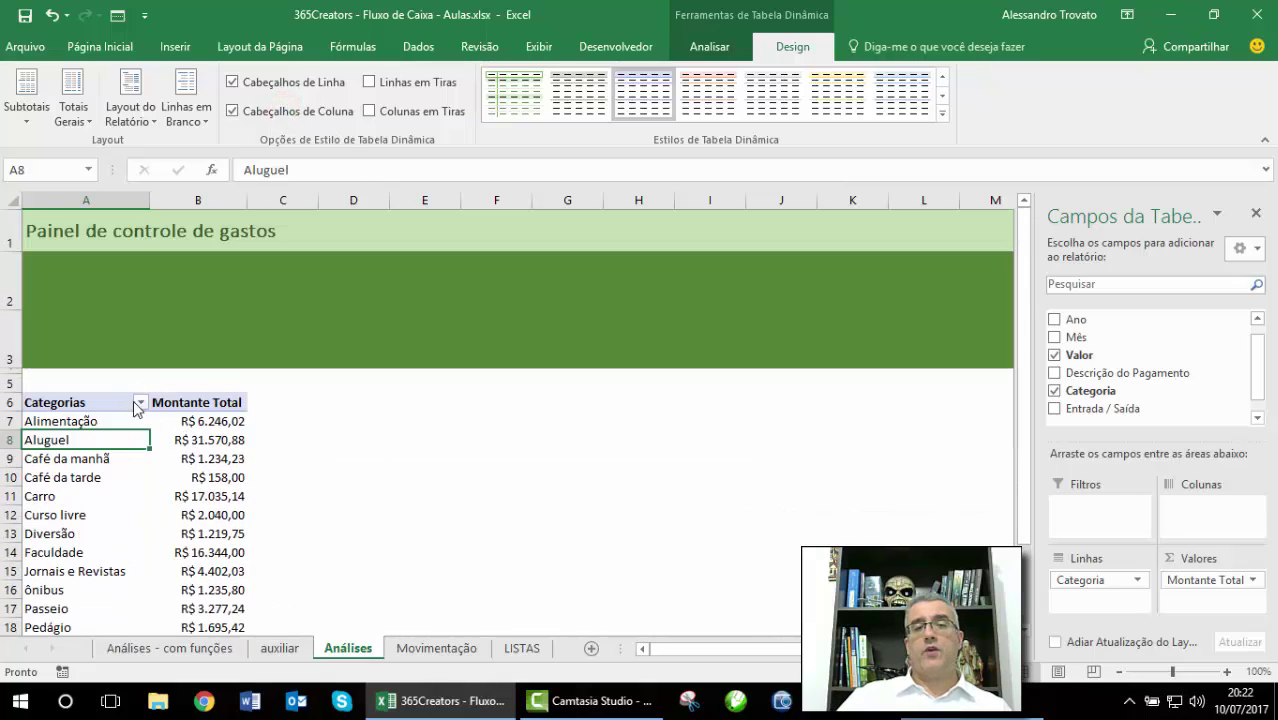
- Show the pivot table in tabular form (Formato de Tabela) and set it to display no subtotals
{"action": "left_click", "coordinate": [148, 104]}
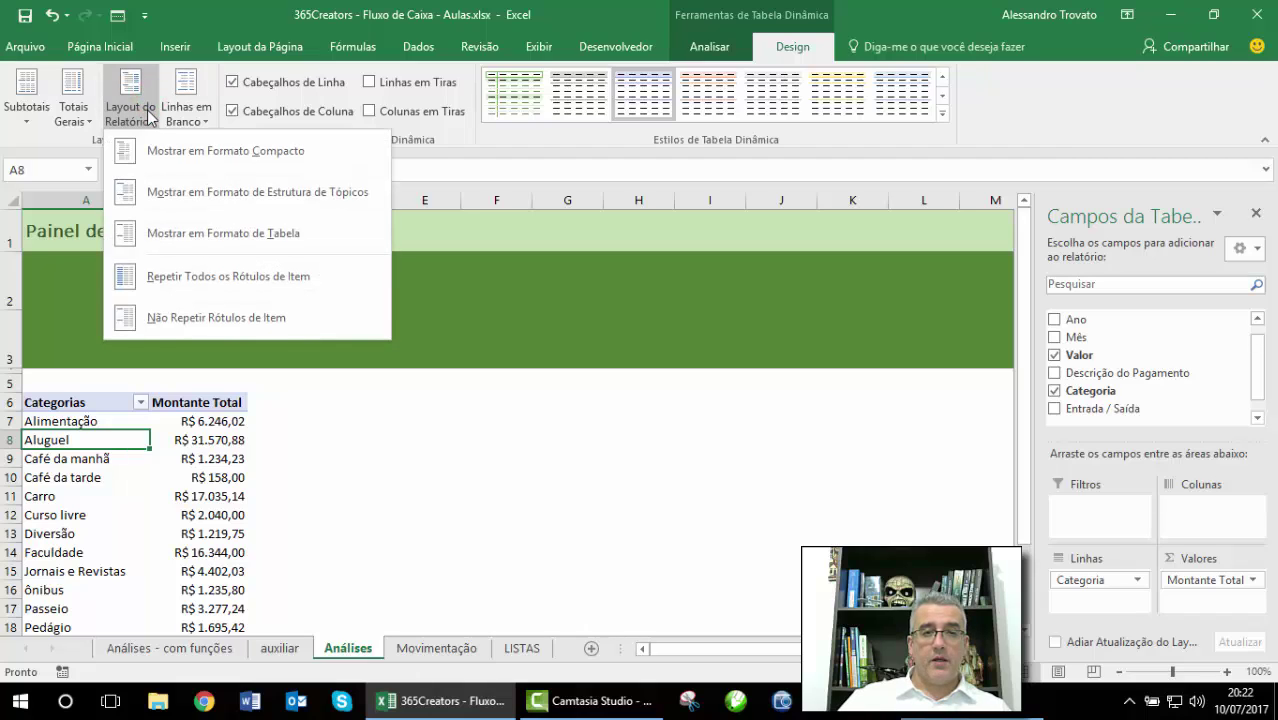
{"action": "left_click", "coordinate": [235, 238]}
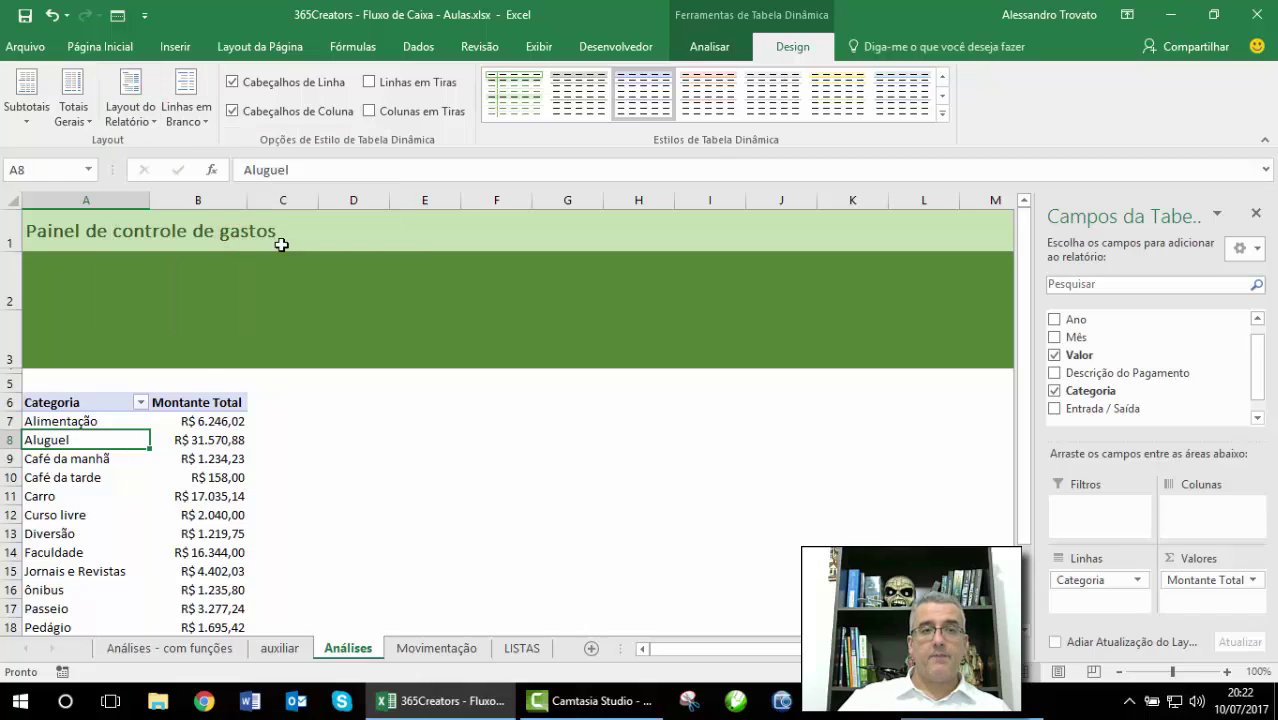
{"action": "left_click", "coordinate": [40, 133]}
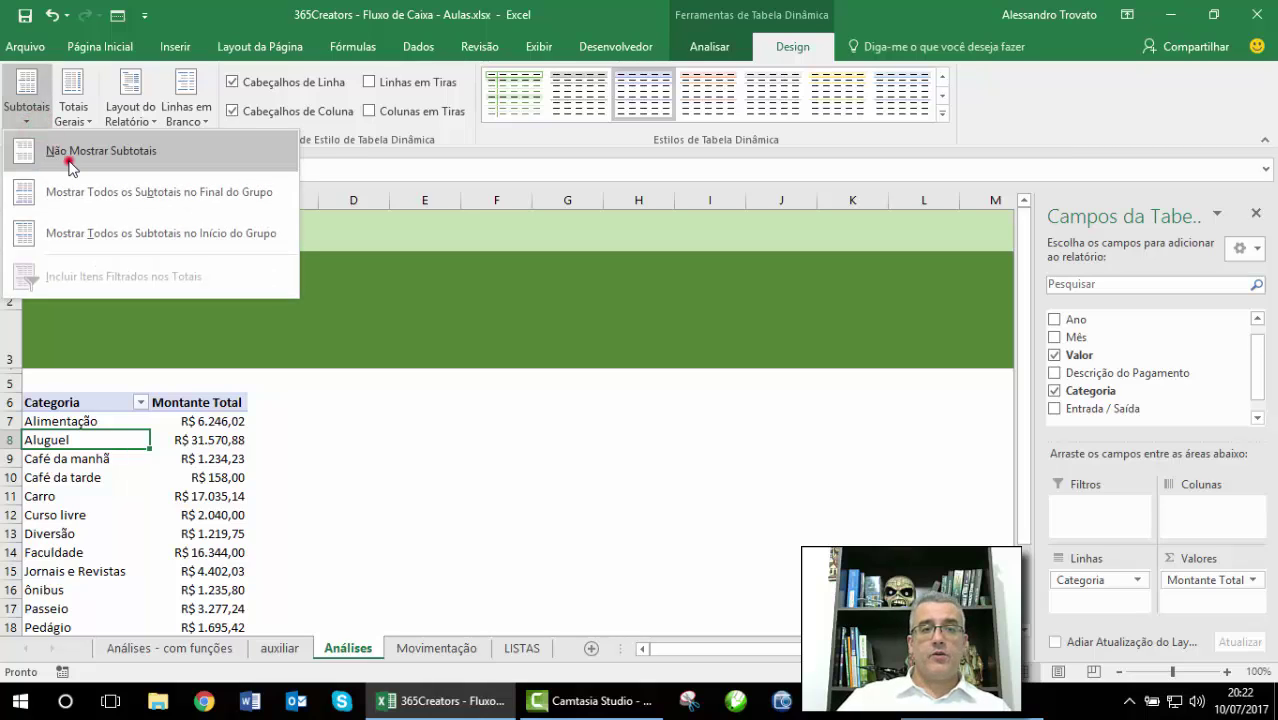
{"action": "left_click", "coordinate": [30, 148]}
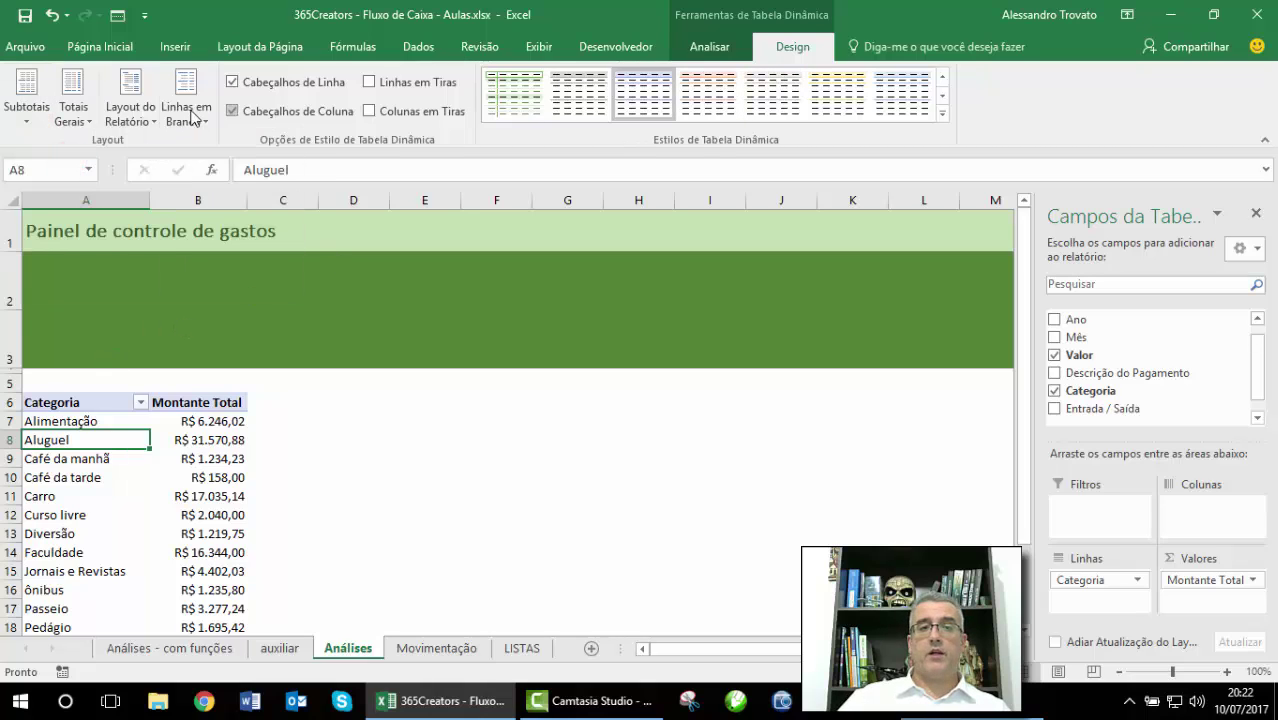
- In the pivot table options, disable the use of custom lists when sorting
{"action": "left_click", "coordinate": [712, 47]}
{"action": "left_click", "coordinate": [27, 102]}
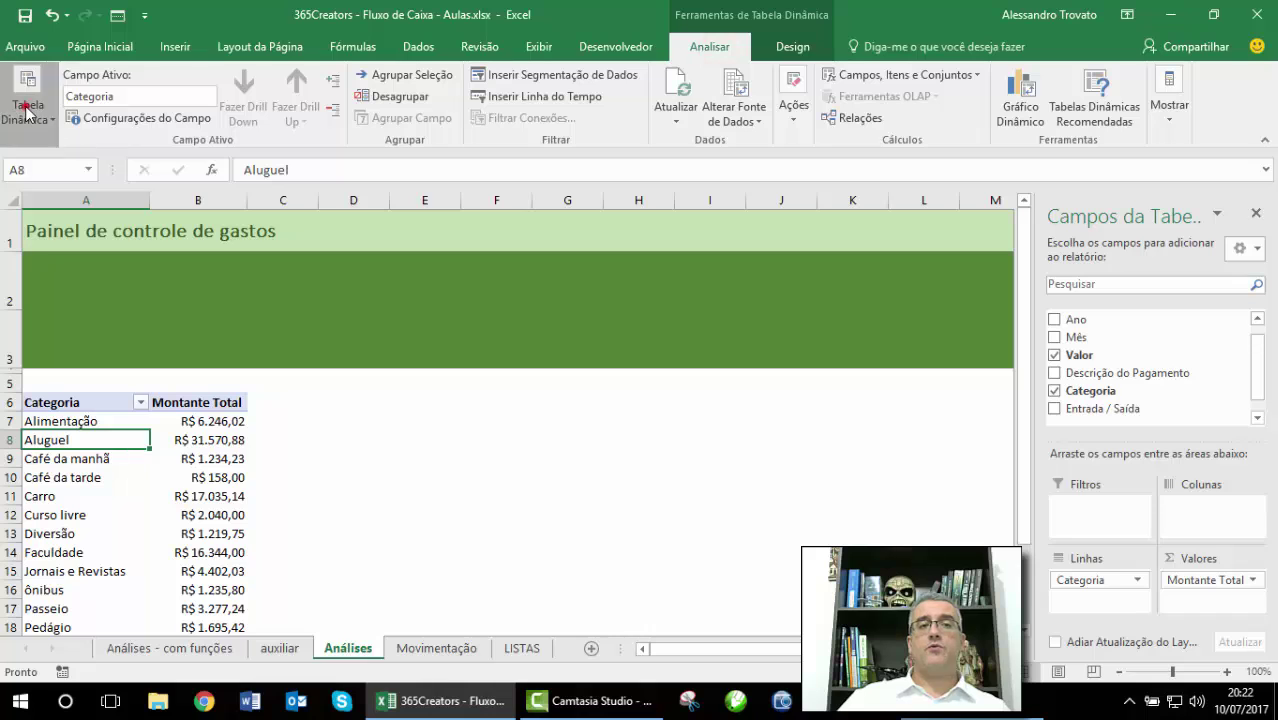
{"action": "left_click", "coordinate": [40, 203]}
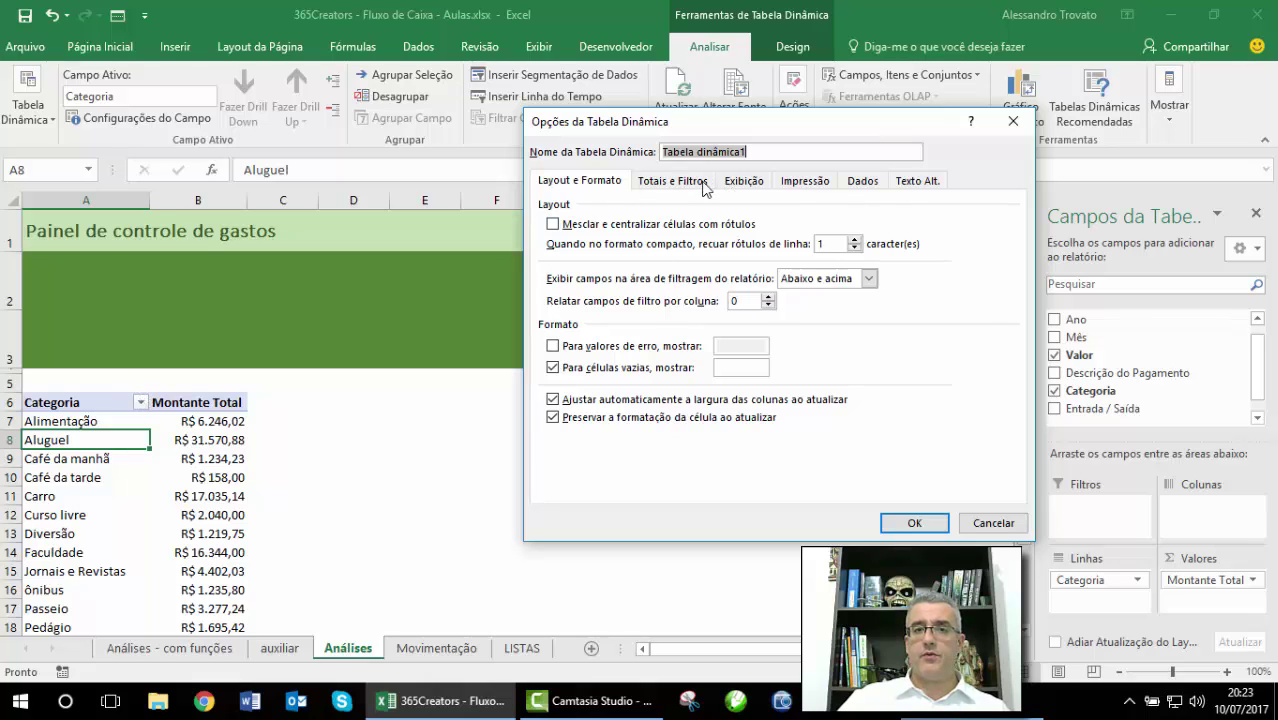
{"action": "left_click", "coordinate": [703, 186]}
{"action": "left_click", "coordinate": [640, 345]}
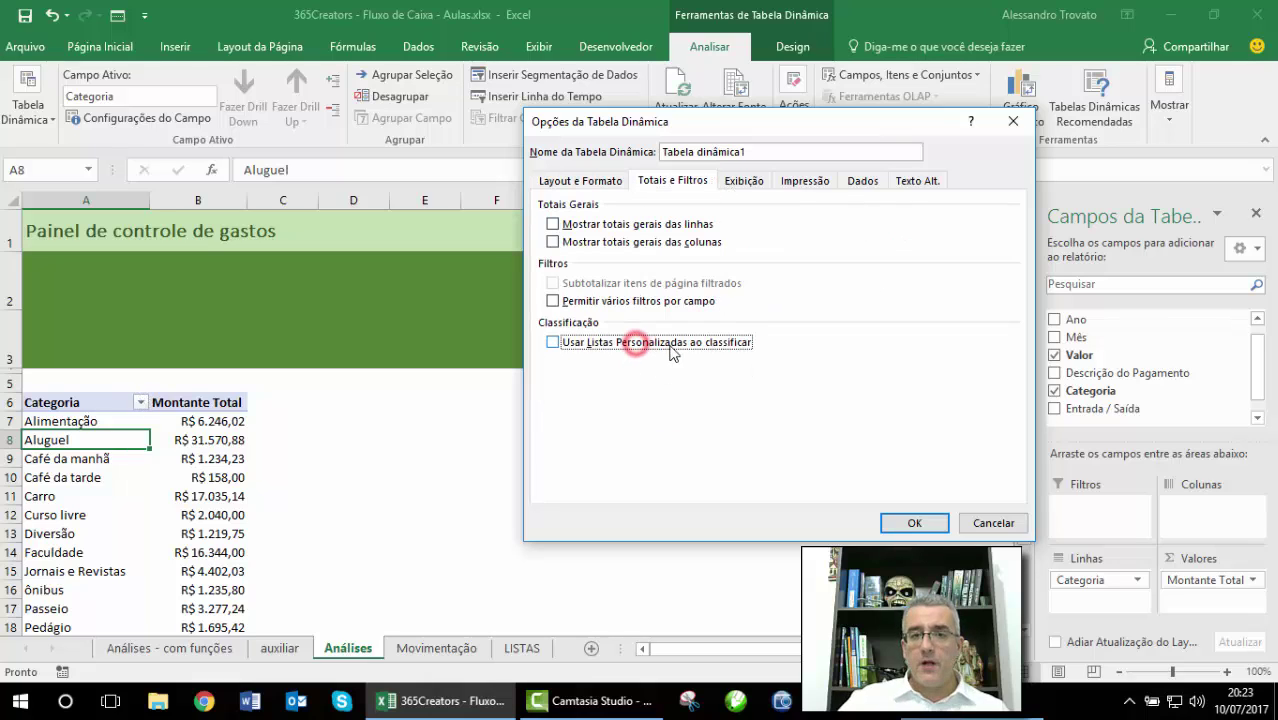
- Turn off the pivot table's expand/collapse buttons, contextual tooltips, and field captions with filter drop-downs, and apply the options
{"action": "left_click", "coordinate": [743, 181]}
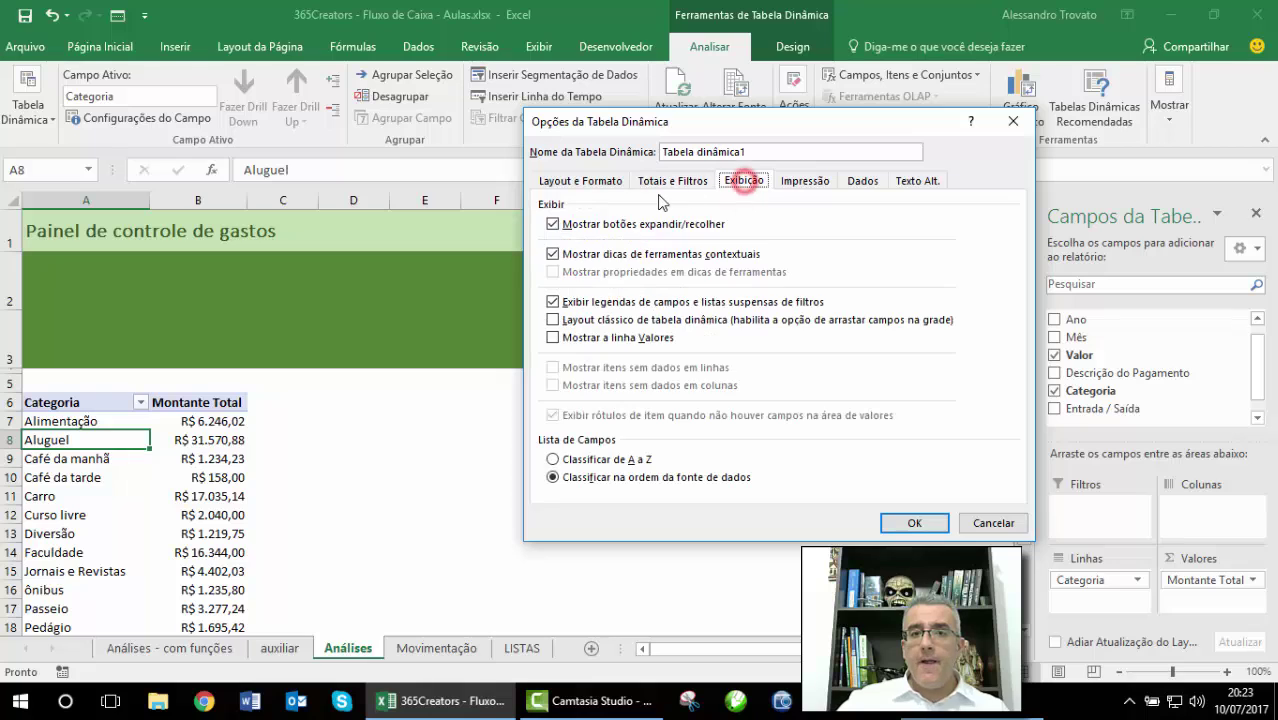
{"action": "left_click", "coordinate": [644, 225]}
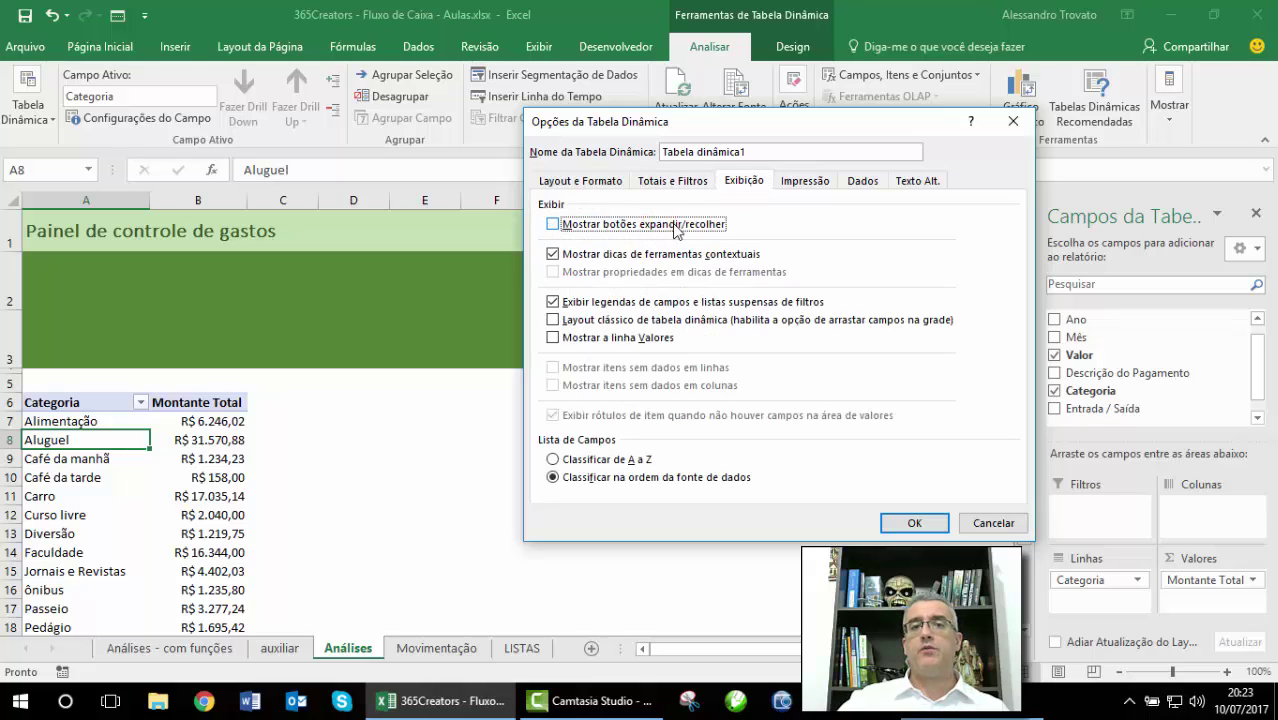
{"action": "left_click", "coordinate": [644, 254]}
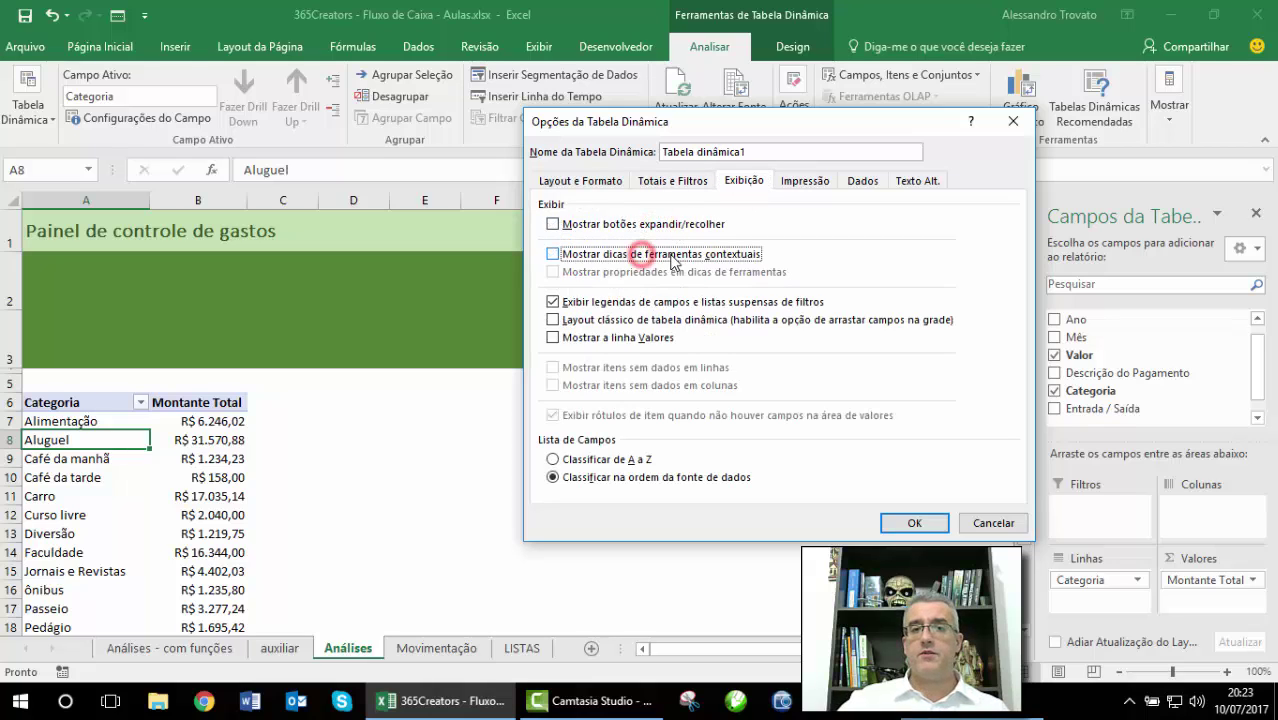
{"action": "left_click", "coordinate": [645, 302]}
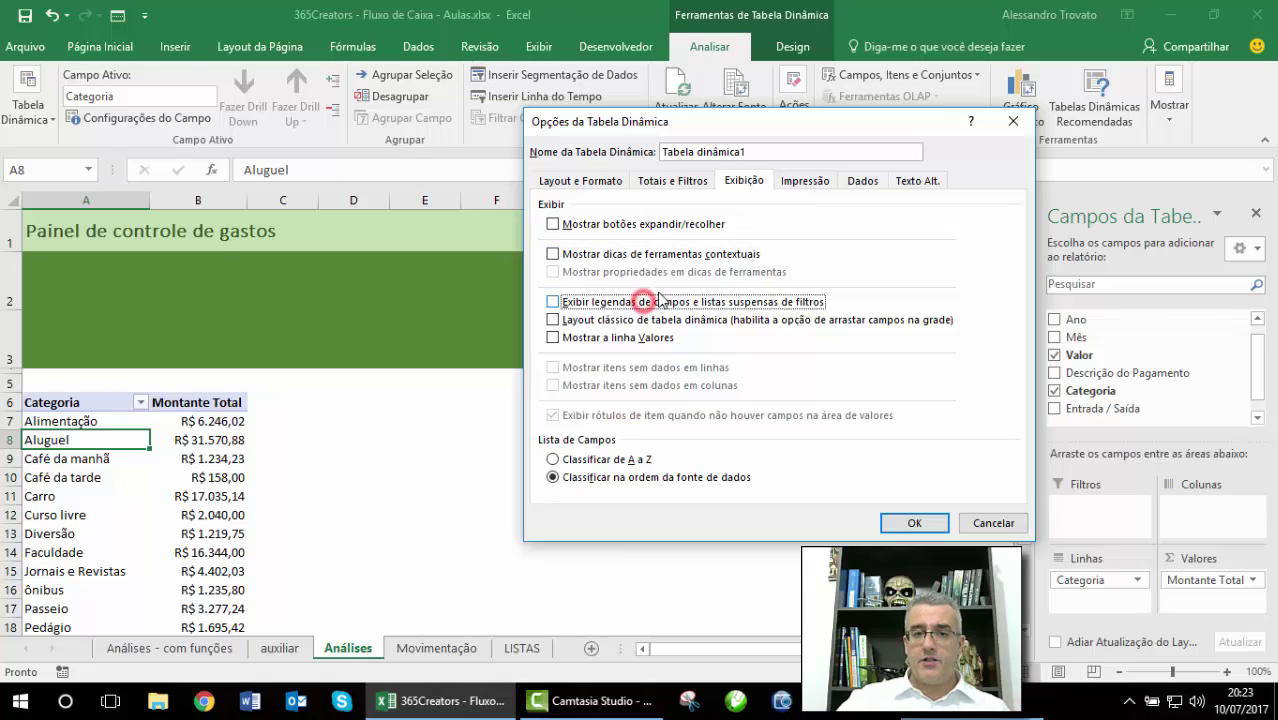
{"action": "left_click", "coordinate": [886, 522]}
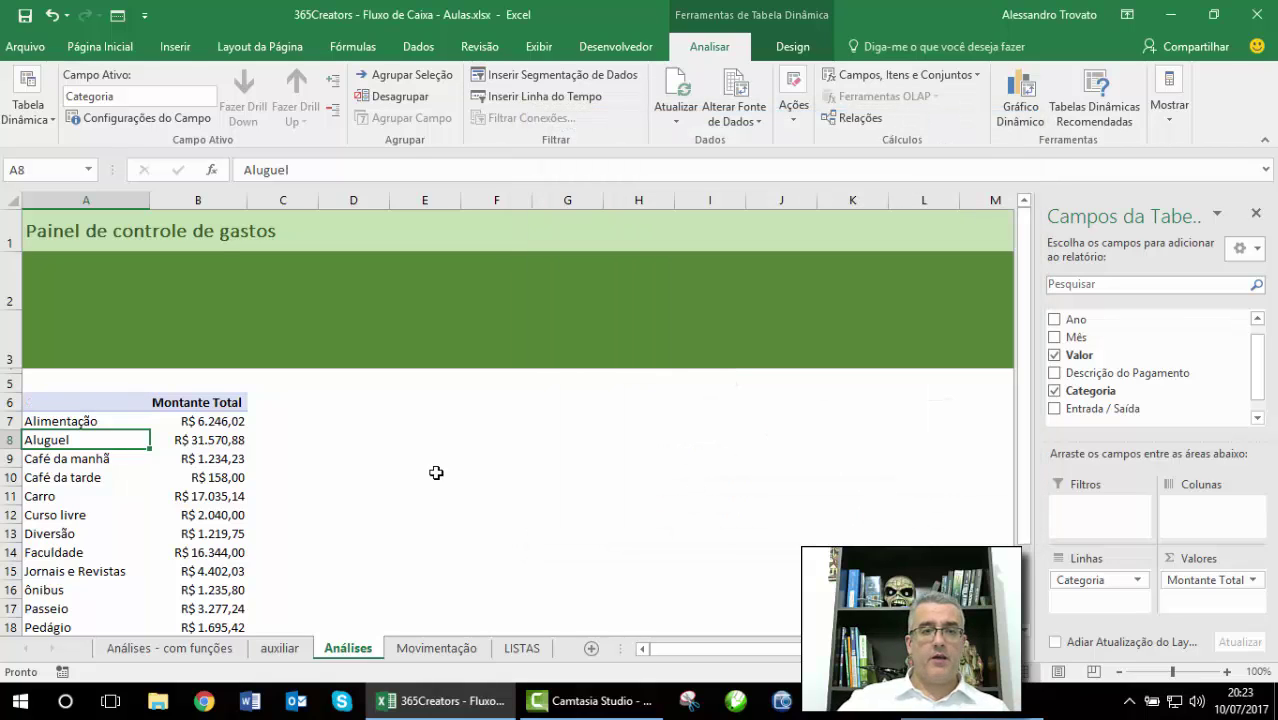
- Re-enable the display of field captions and filter drop-downs in the pivot table options and apply it
{"action": "left_click", "coordinate": [97, 401]}
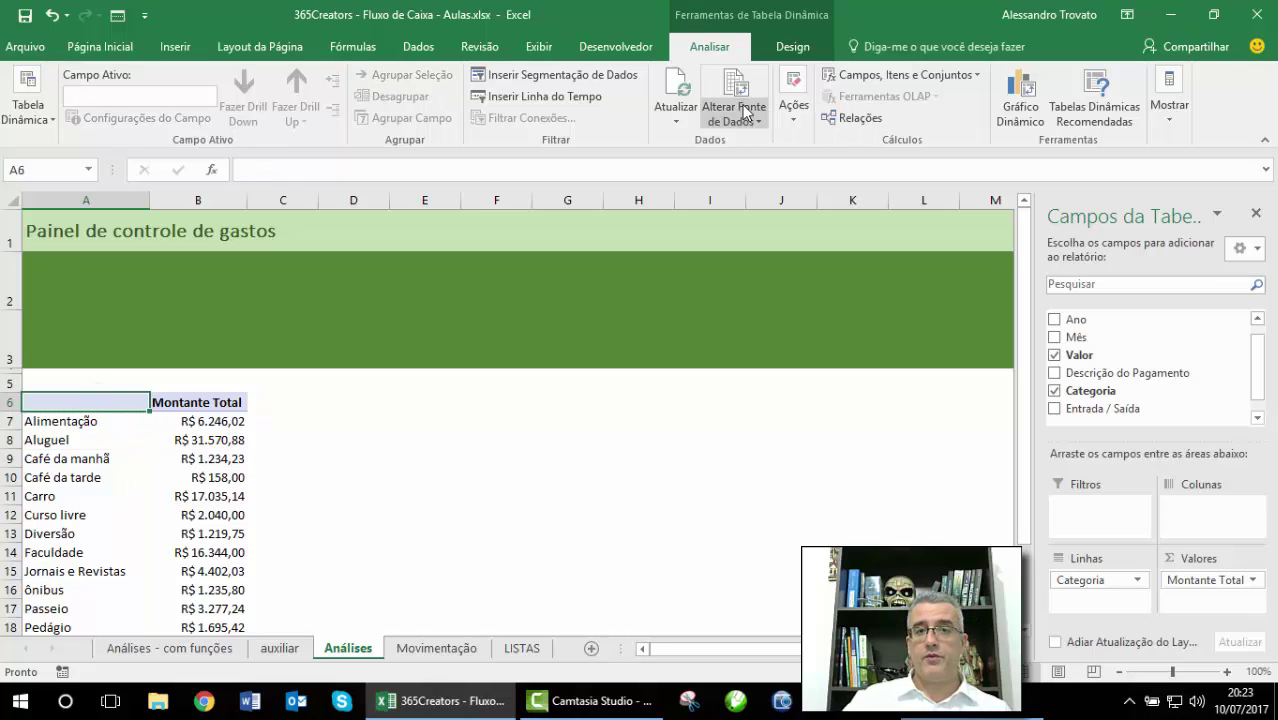
{"action": "left_click", "coordinate": [50, 119]}
{"action": "left_click", "coordinate": [32, 202]}
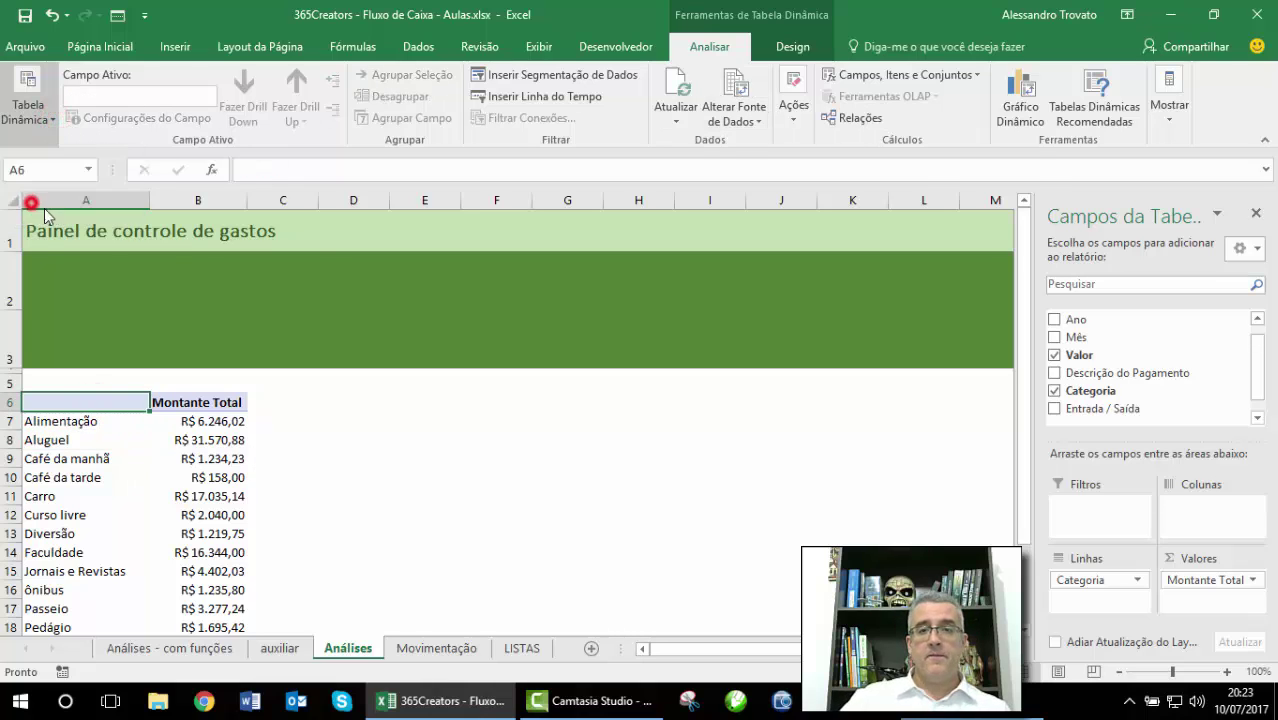
{"action": "left_click", "coordinate": [743, 185]}
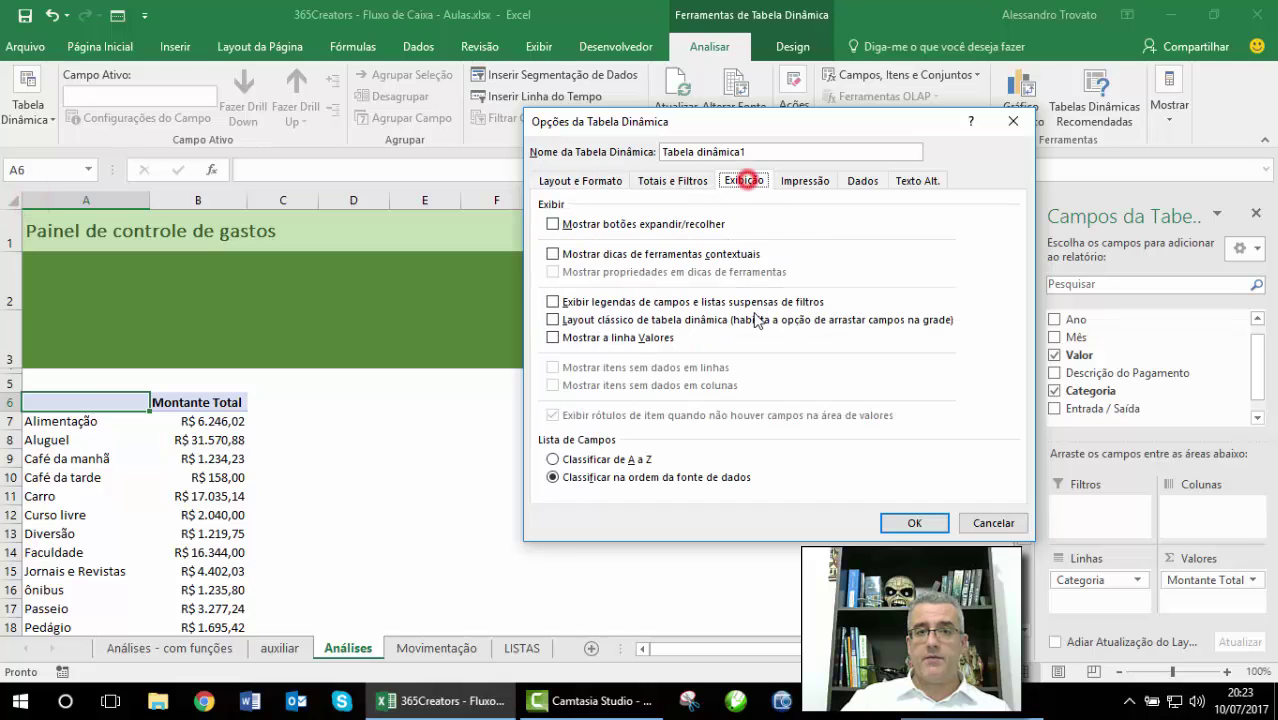
{"action": "left_click", "coordinate": [630, 302]}
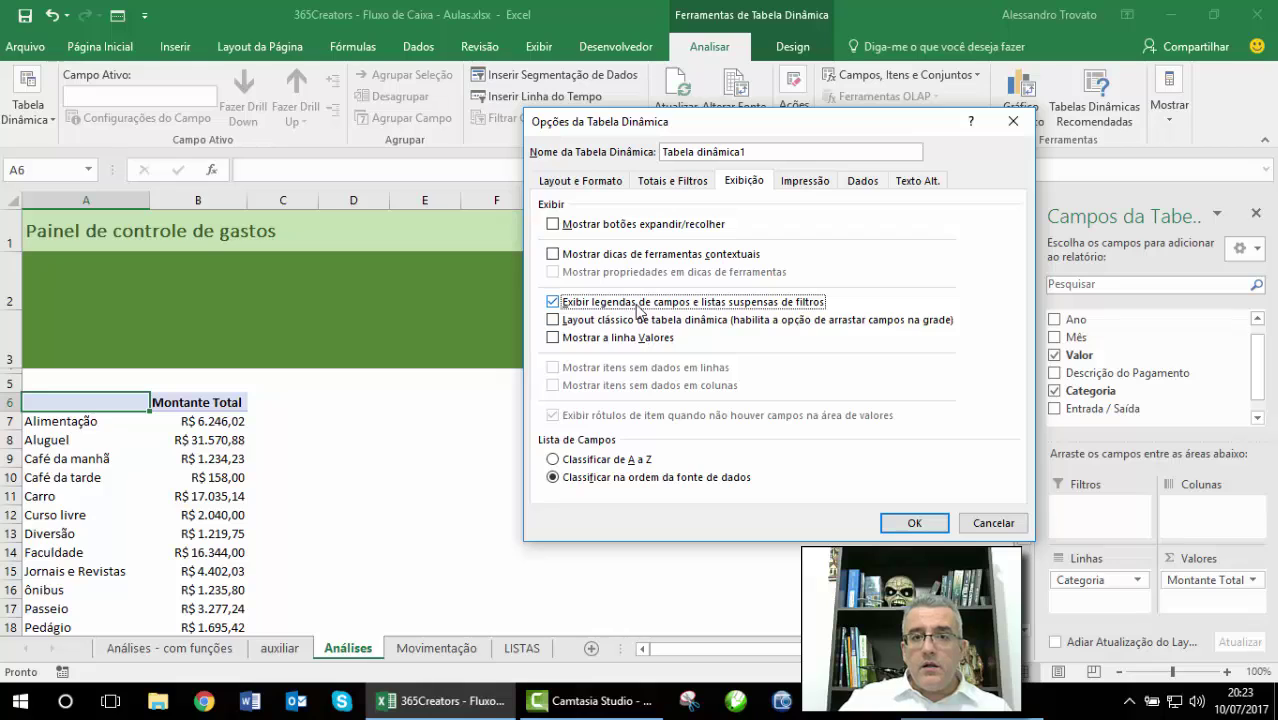
{"action": "left_click", "coordinate": [917, 522]}
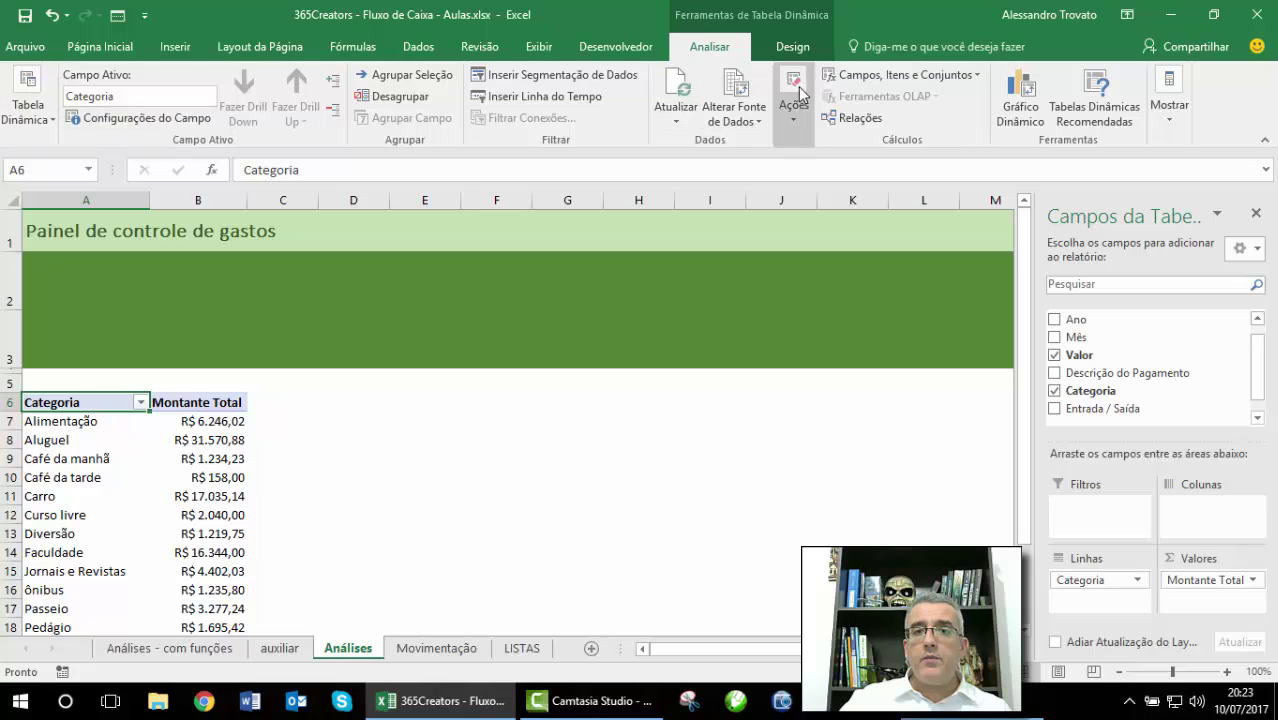
- Review the pivot table options, turn off the display of field captions and filter drop-downs, and apply the change
{"action": "left_click", "coordinate": [28, 108]}
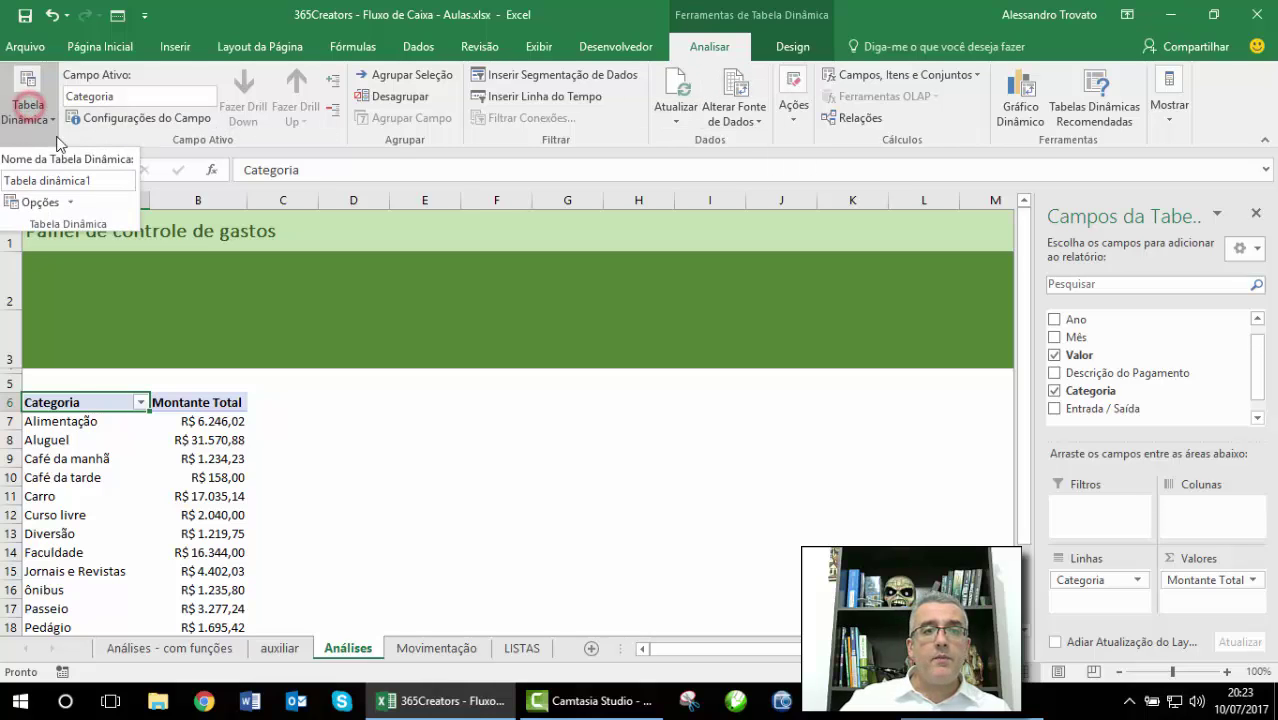
{"action": "left_click", "coordinate": [38, 198]}
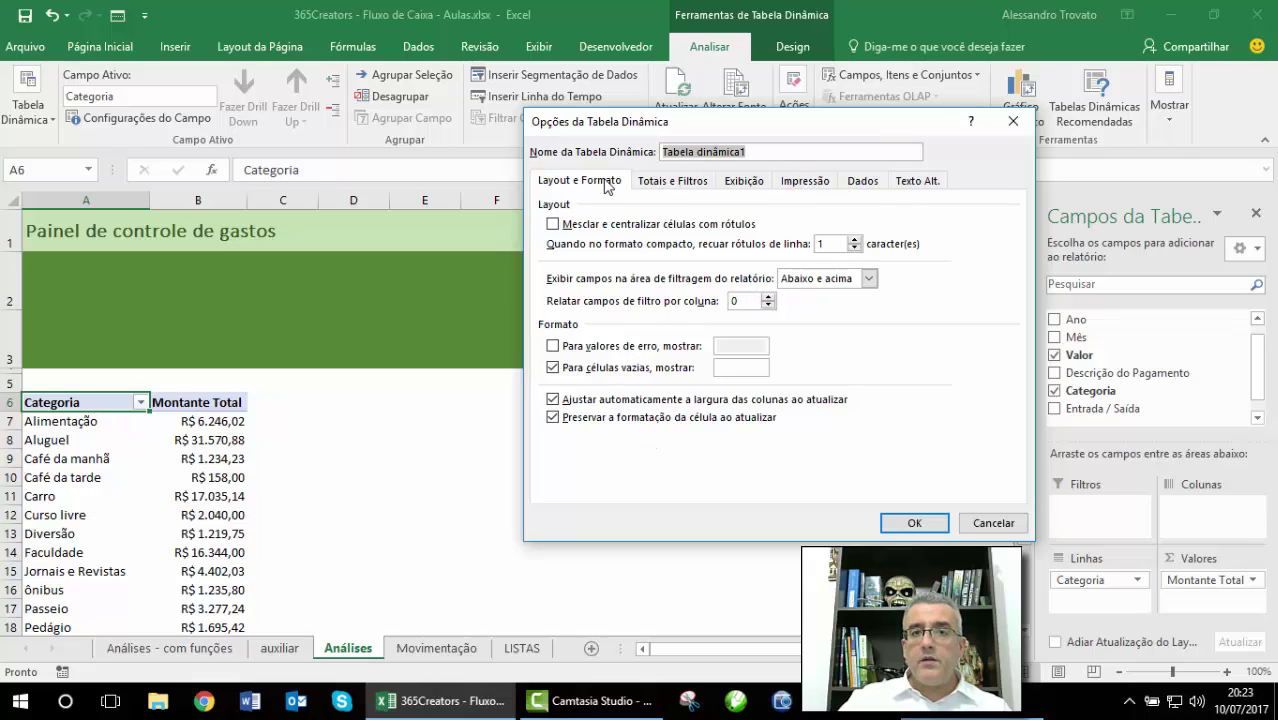
{"action": "left_click", "coordinate": [670, 181]}
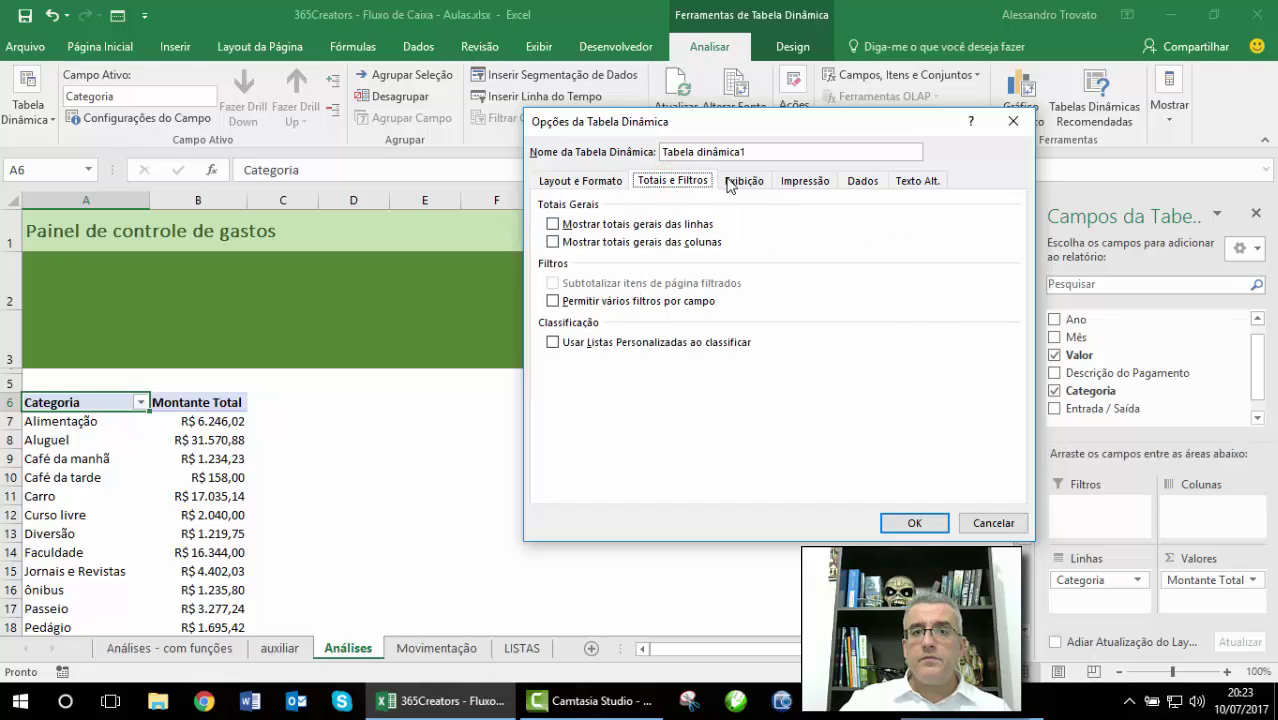
{"action": "left_click", "coordinate": [733, 180]}
{"action": "left_click", "coordinate": [565, 301]}
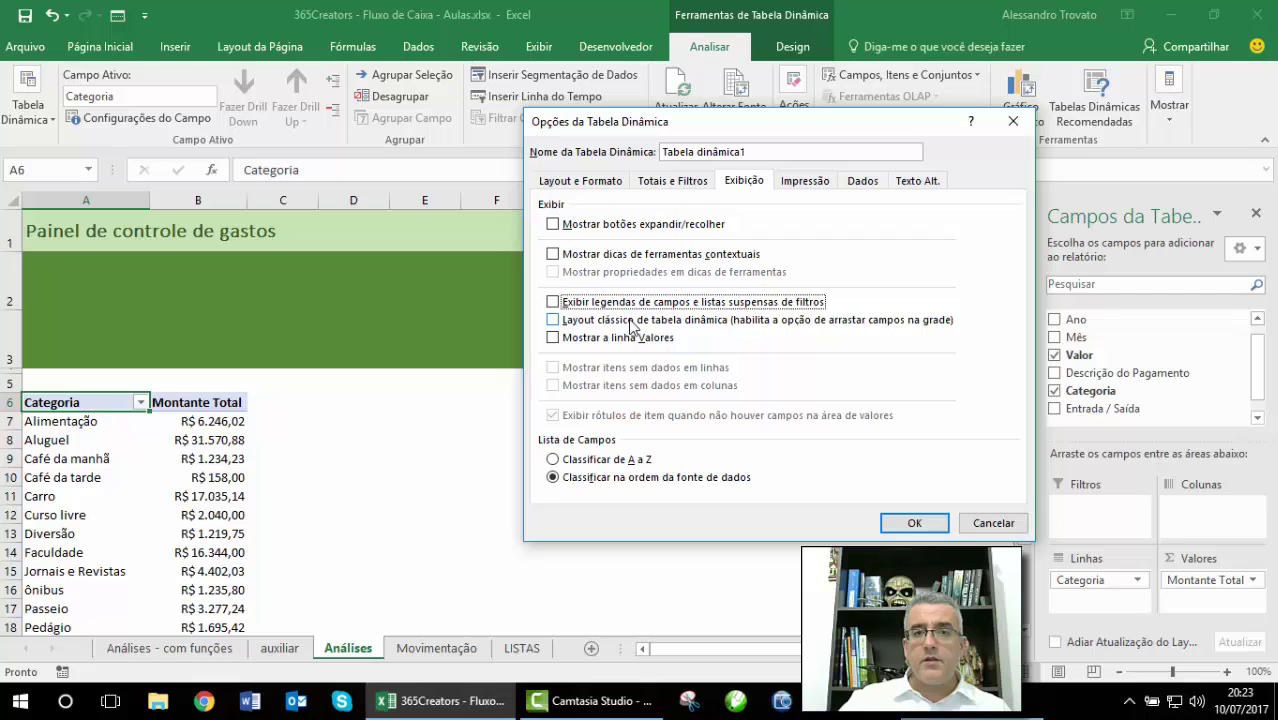
{"action": "left_click", "coordinate": [806, 181]}
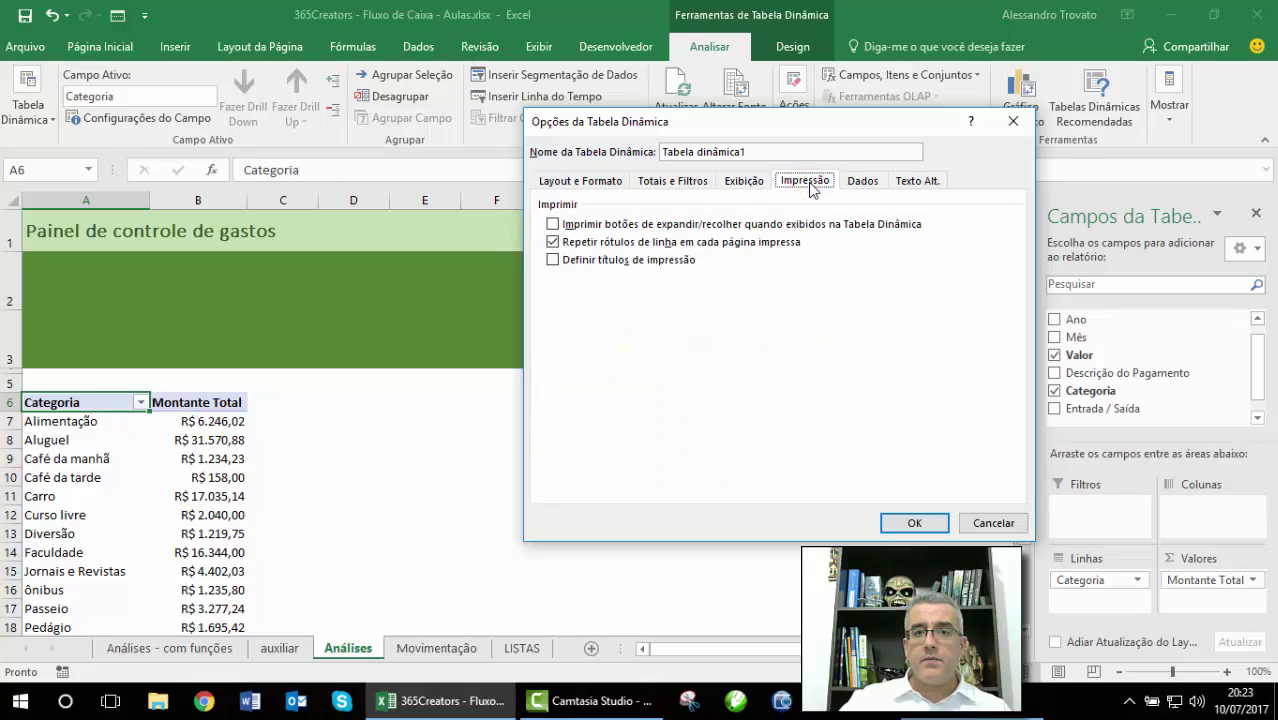
{"action": "left_click", "coordinate": [860, 184]}
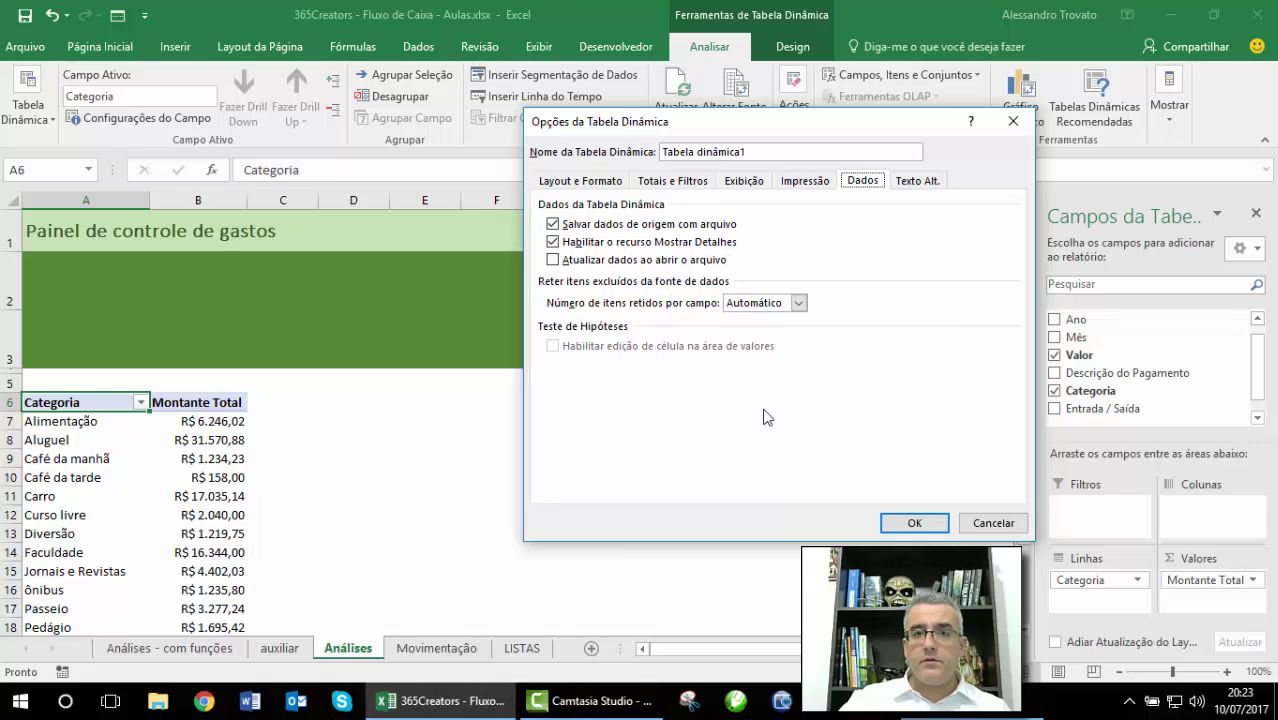
{"action": "left_click", "coordinate": [914, 522]}
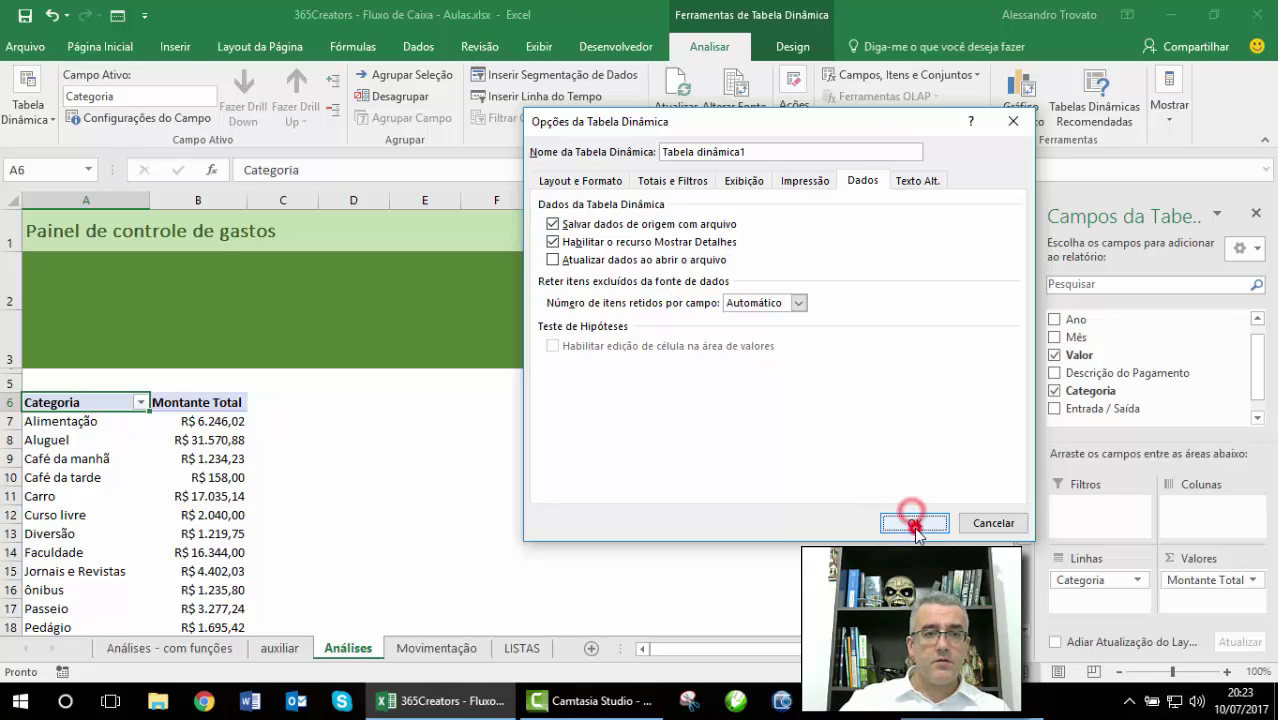
- Try setting the font color of the pivot table's header cell A6 to Automática
{"action": "left_click", "coordinate": [127, 54]}
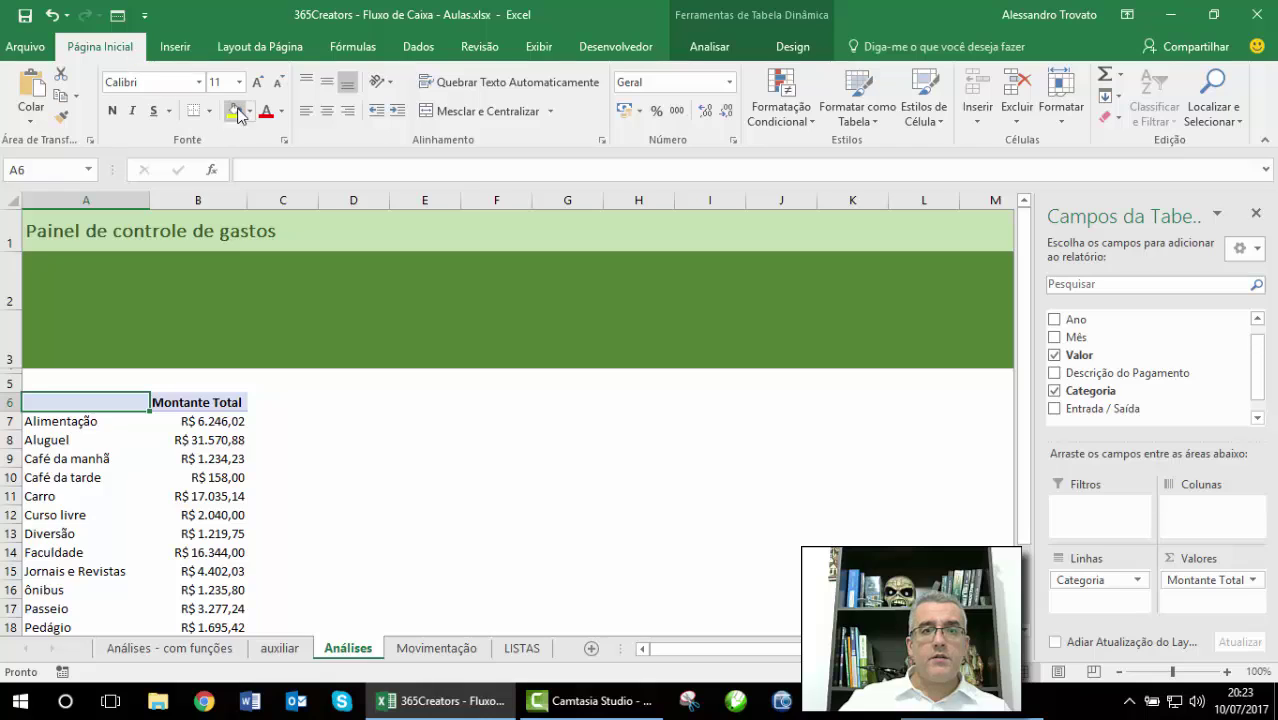
{"action": "left_click", "coordinate": [281, 111]}
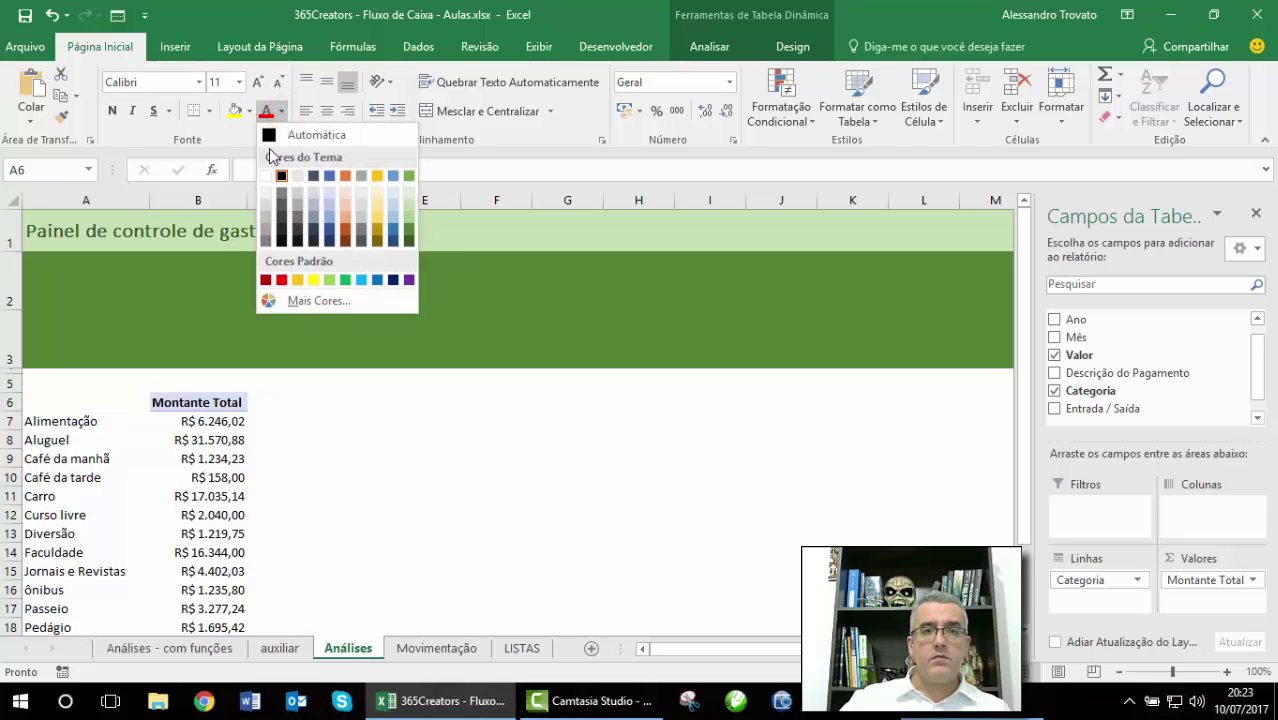
{"action": "left_click", "coordinate": [268, 134]}
{"action": "left_click", "coordinate": [98, 402]}
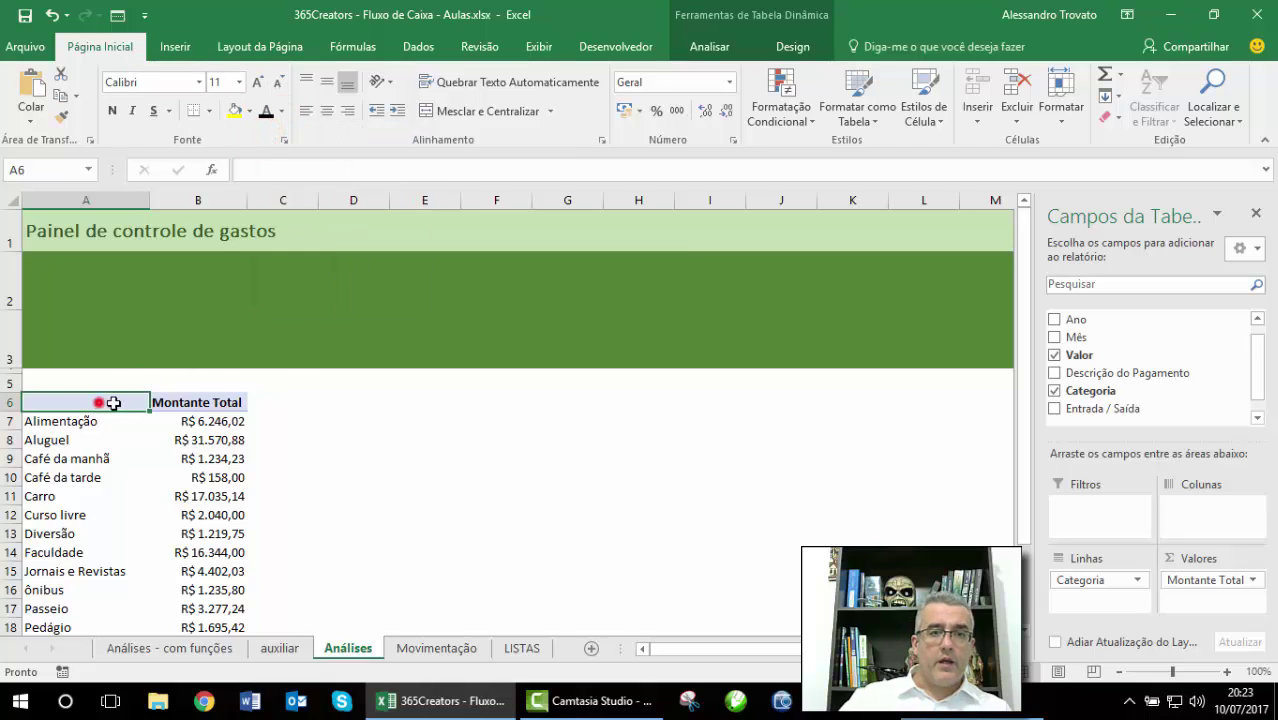
{"action": "left_click", "coordinate": [300, 436]}
{"action": "left_click", "coordinate": [220, 421]}
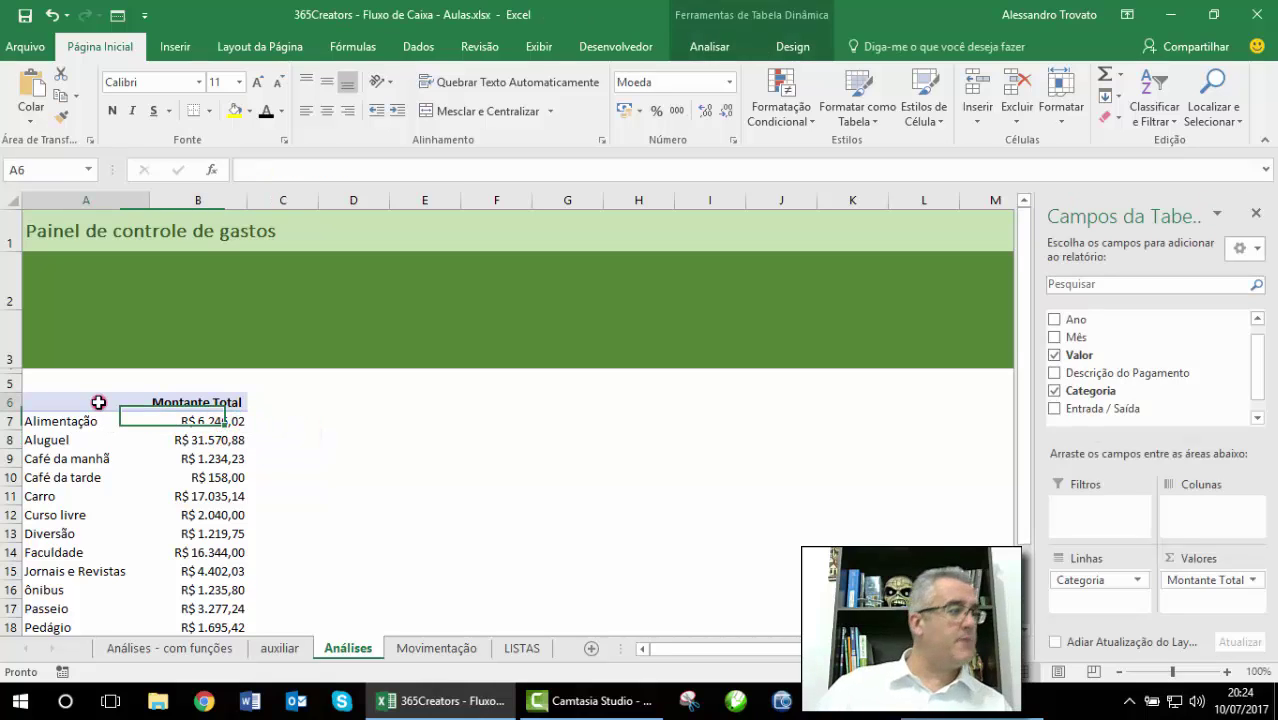
{"action": "left_click", "coordinate": [97, 402]}
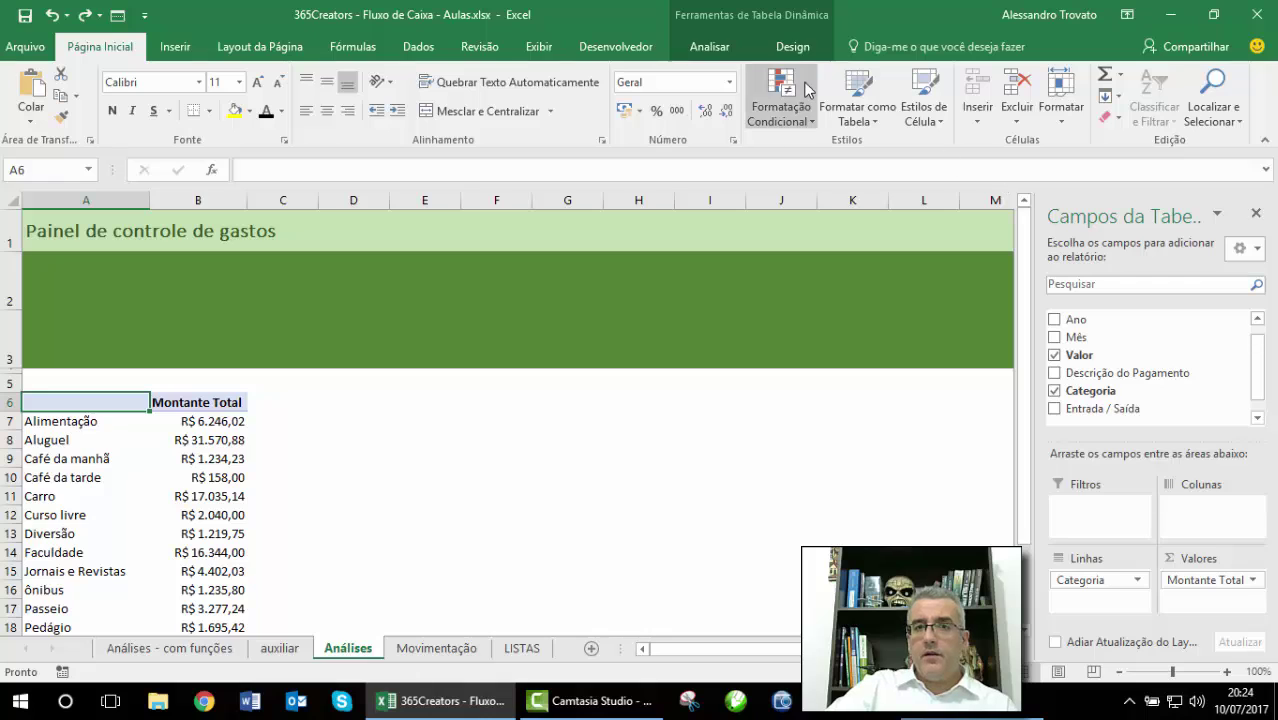
{"action": "left_click", "coordinate": [709, 46]}
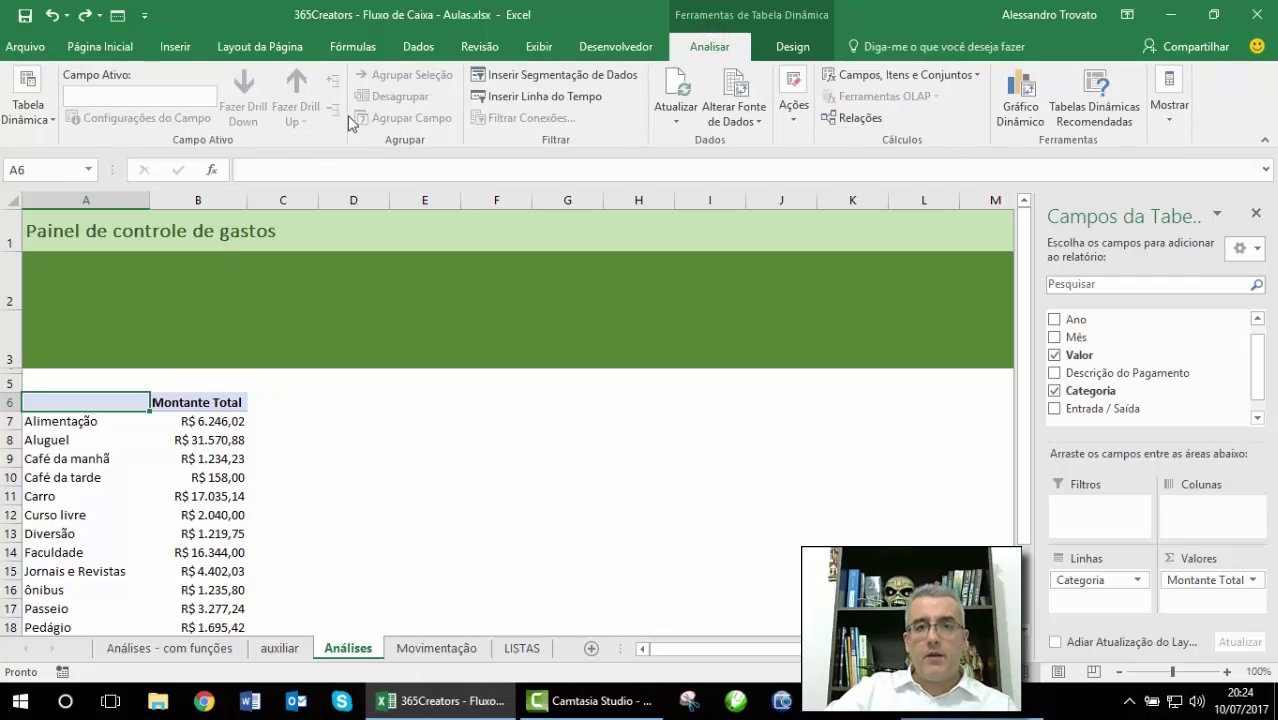
{"action": "left_click", "coordinate": [780, 46]}
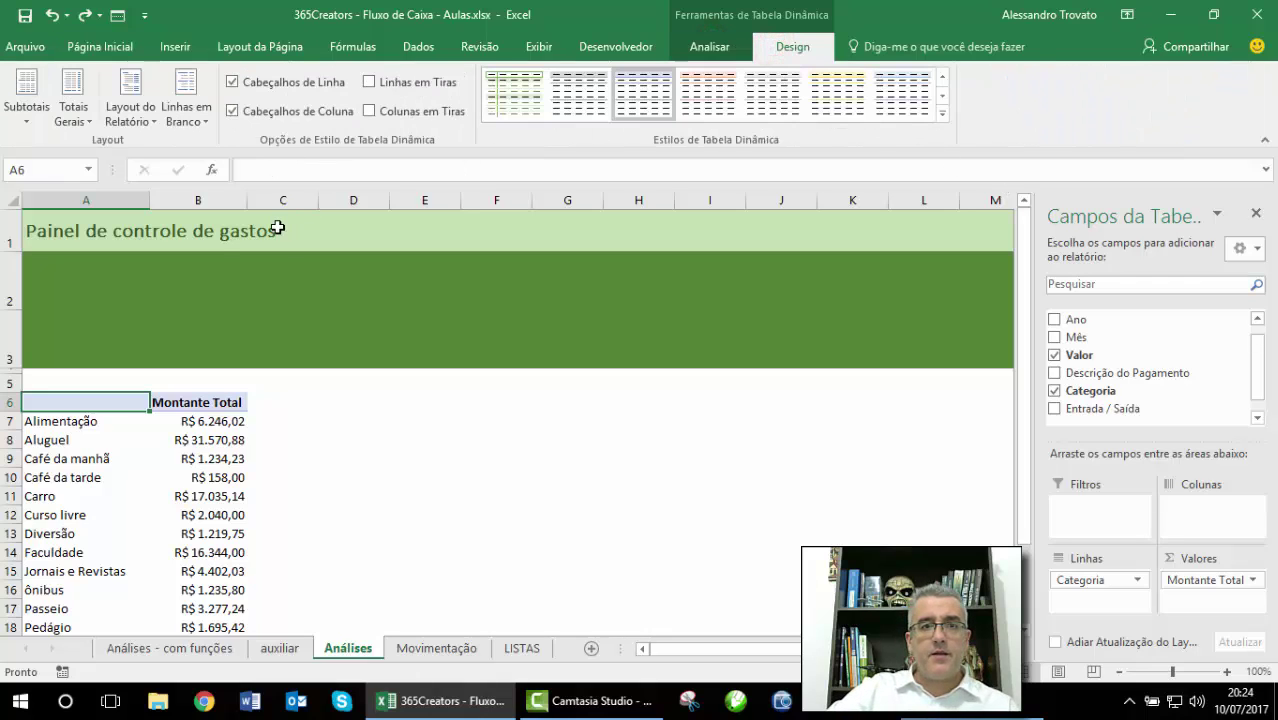
{"action": "left_click", "coordinate": [92, 100]}
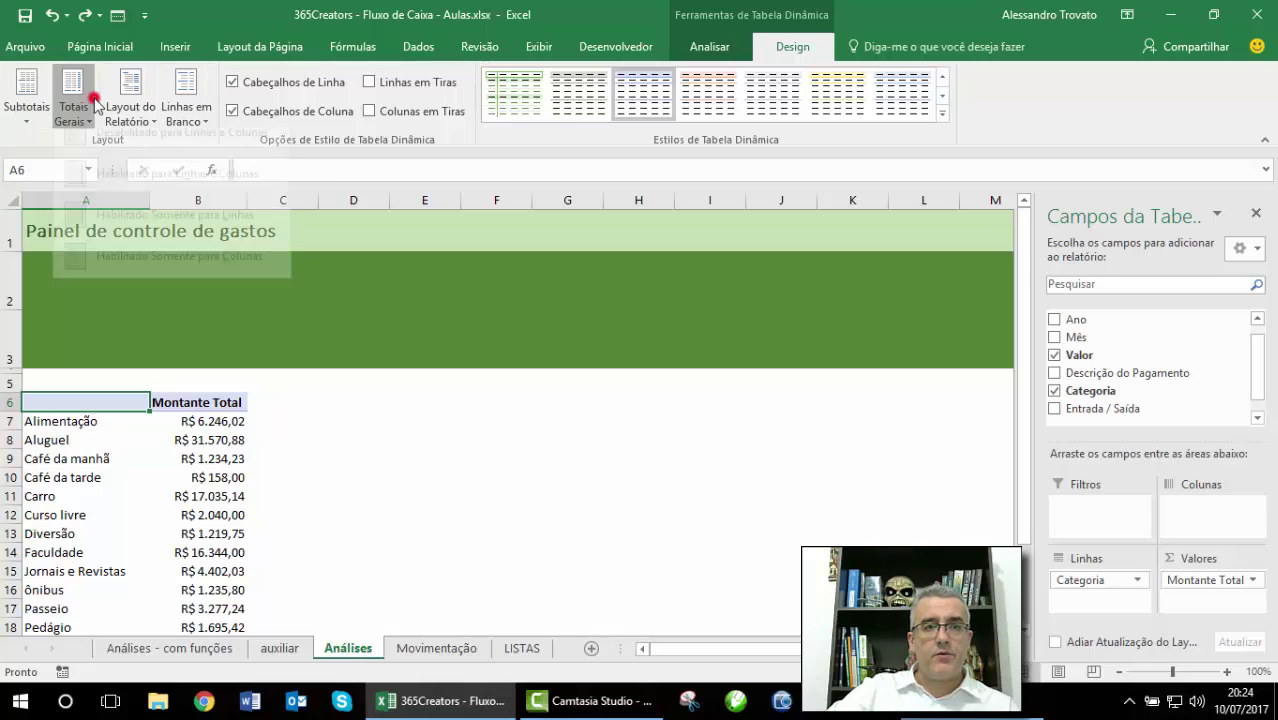
{"action": "left_click", "coordinate": [94, 98]}
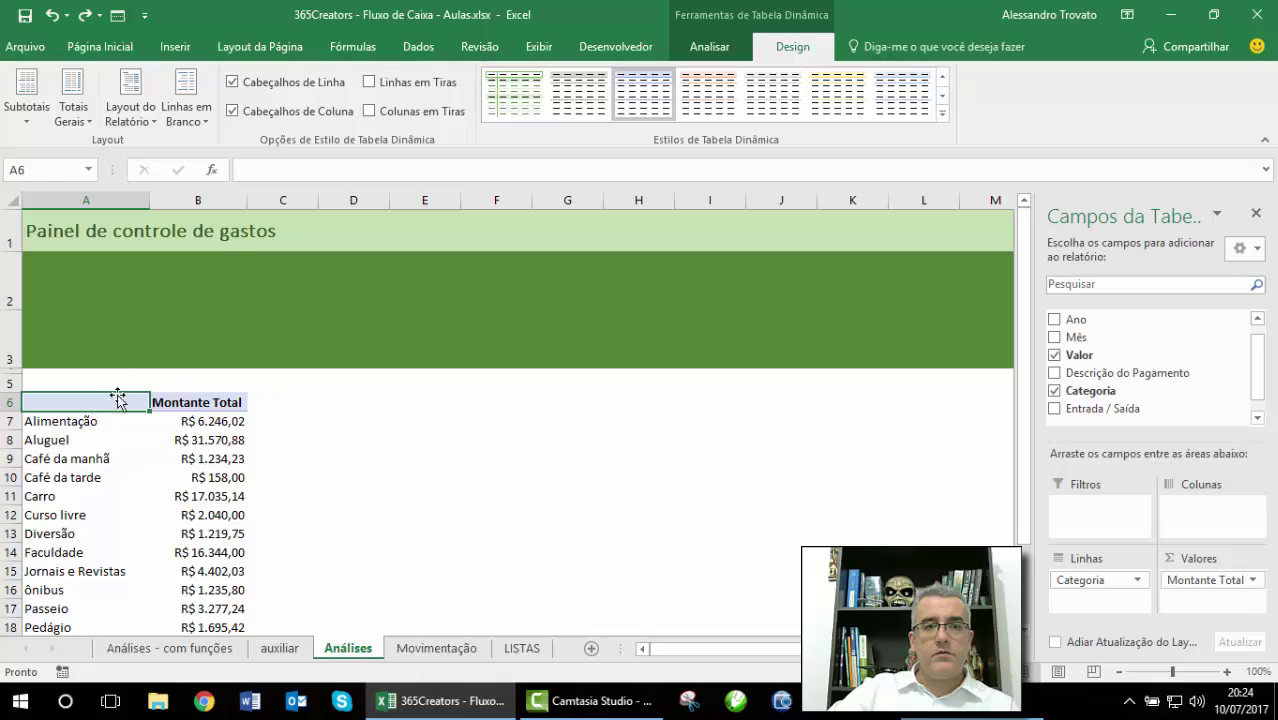
- Turn the pivot table's field captions and filter drop-downs back on in its display options and apply the change
{"action": "left_click", "coordinate": [712, 47]}
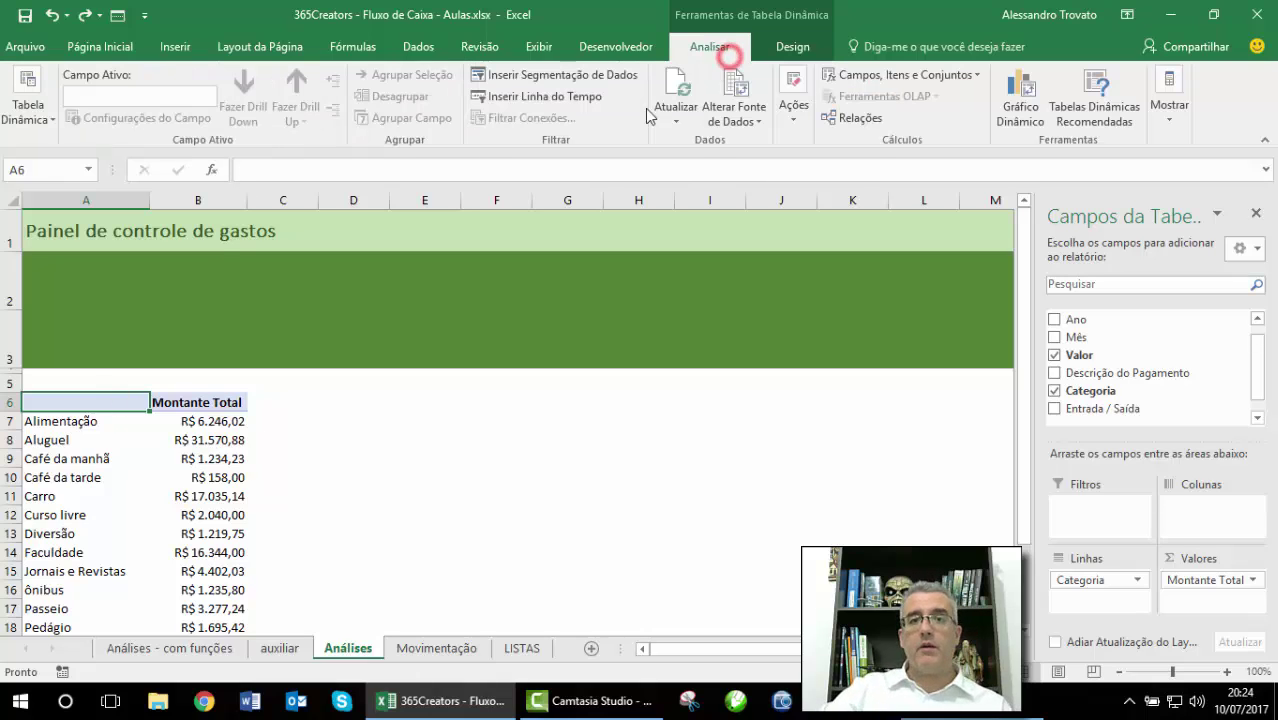
{"action": "left_click", "coordinate": [28, 105]}
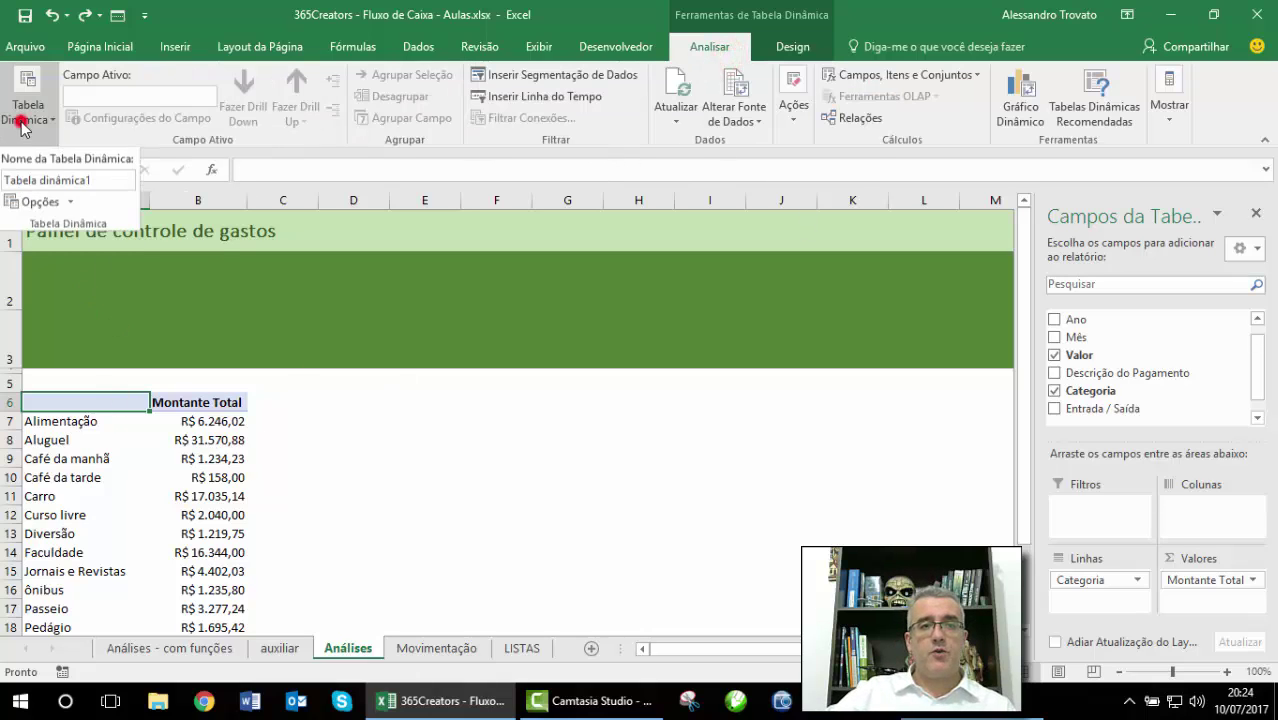
{"action": "left_click", "coordinate": [42, 198]}
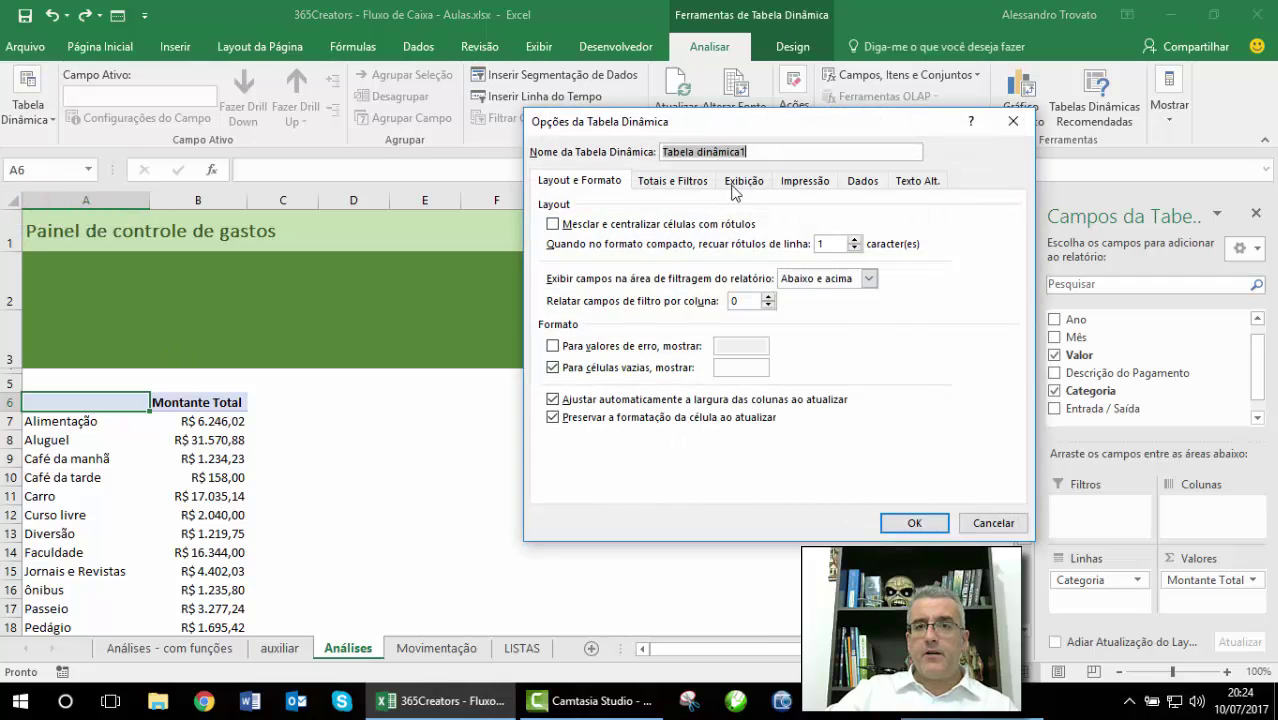
{"action": "left_click", "coordinate": [738, 182]}
{"action": "left_click", "coordinate": [580, 301]}
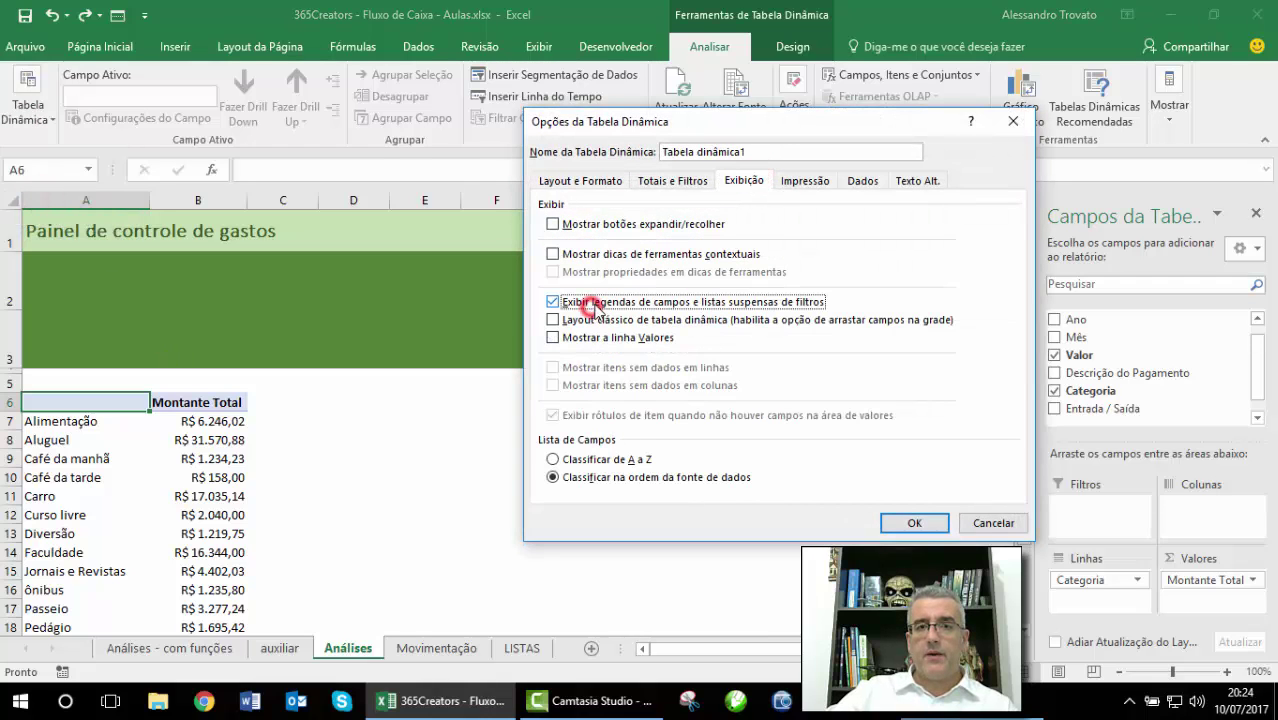
{"action": "left_click", "coordinate": [925, 522]}
{"action": "left_click", "coordinate": [459, 428]}
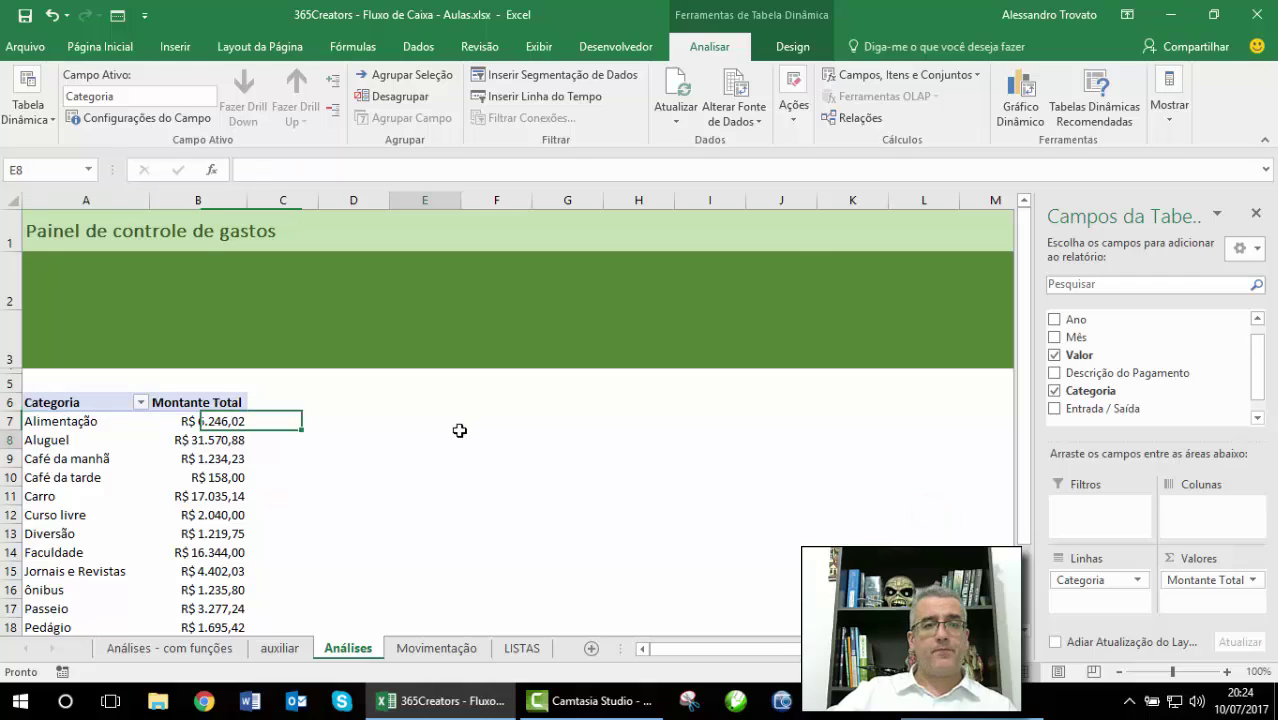
{"action": "left_click", "coordinate": [334, 478]}
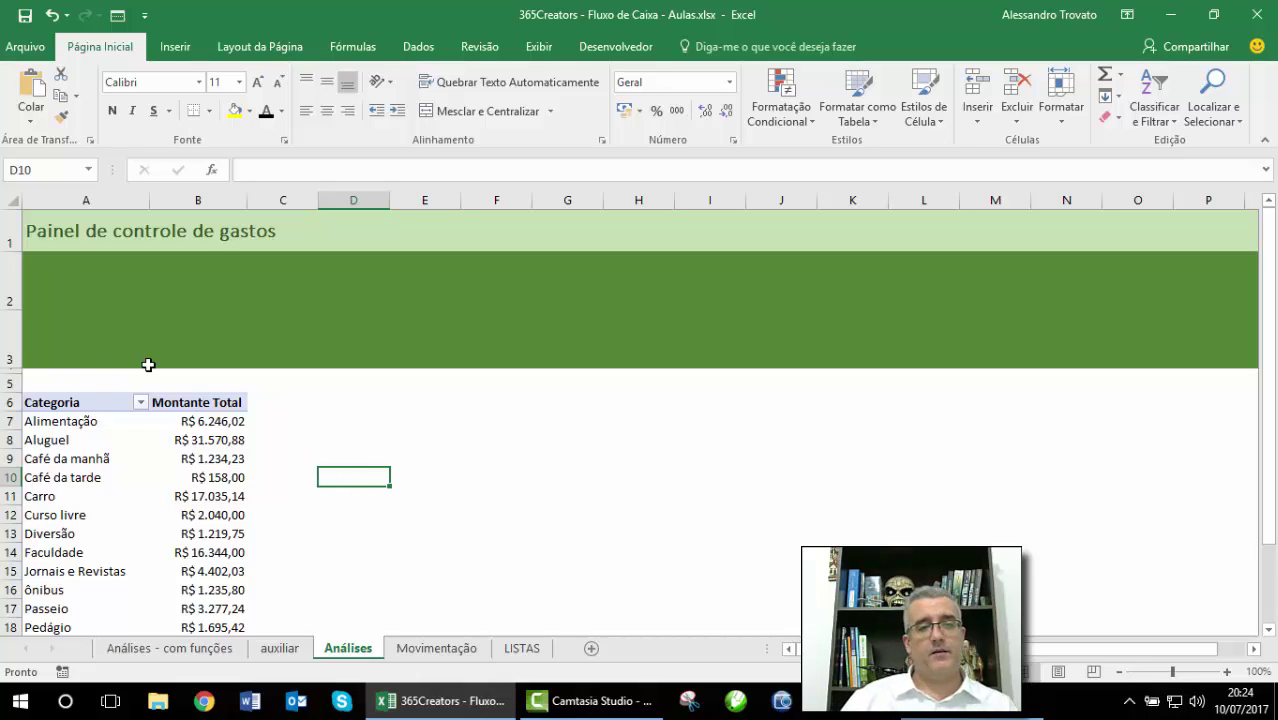
- Apply the green pivot table style from the first row of the Média group to the category pivot table
{"action": "left_click", "coordinate": [230, 440]}
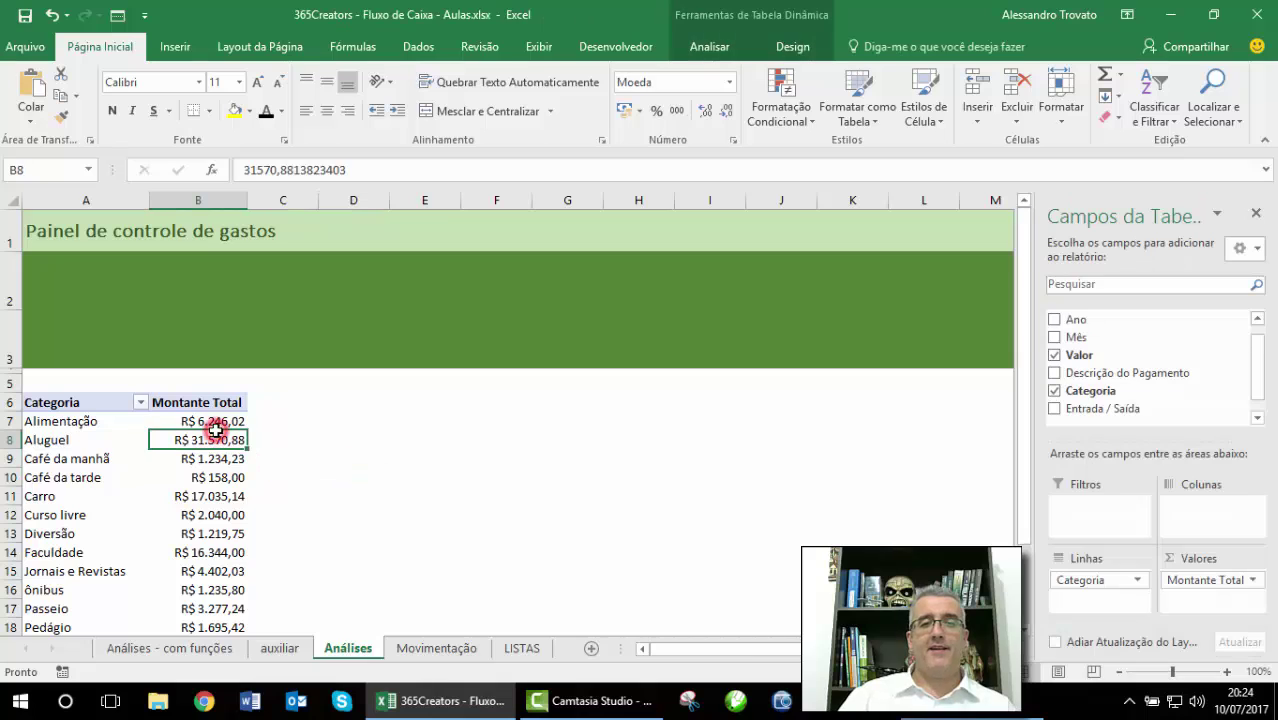
{"action": "left_click", "coordinate": [800, 47]}
{"action": "left_click", "coordinate": [945, 117]}
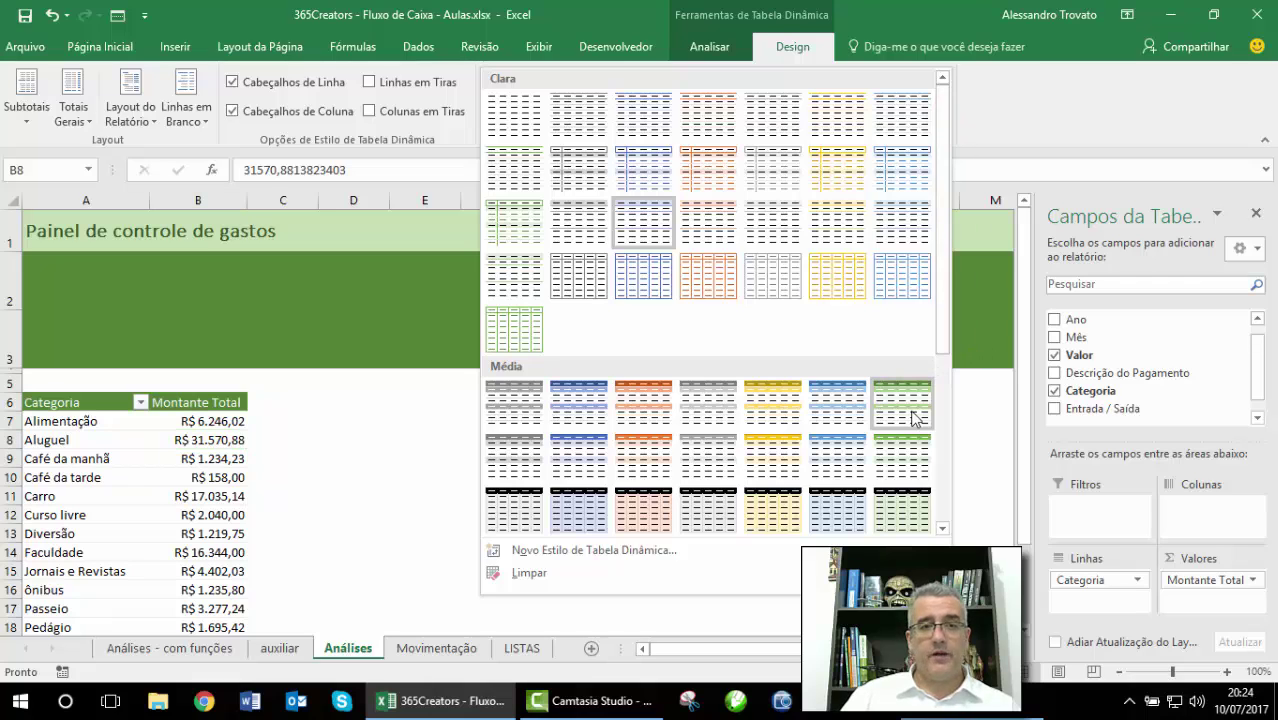
{"action": "left_click", "coordinate": [912, 418]}
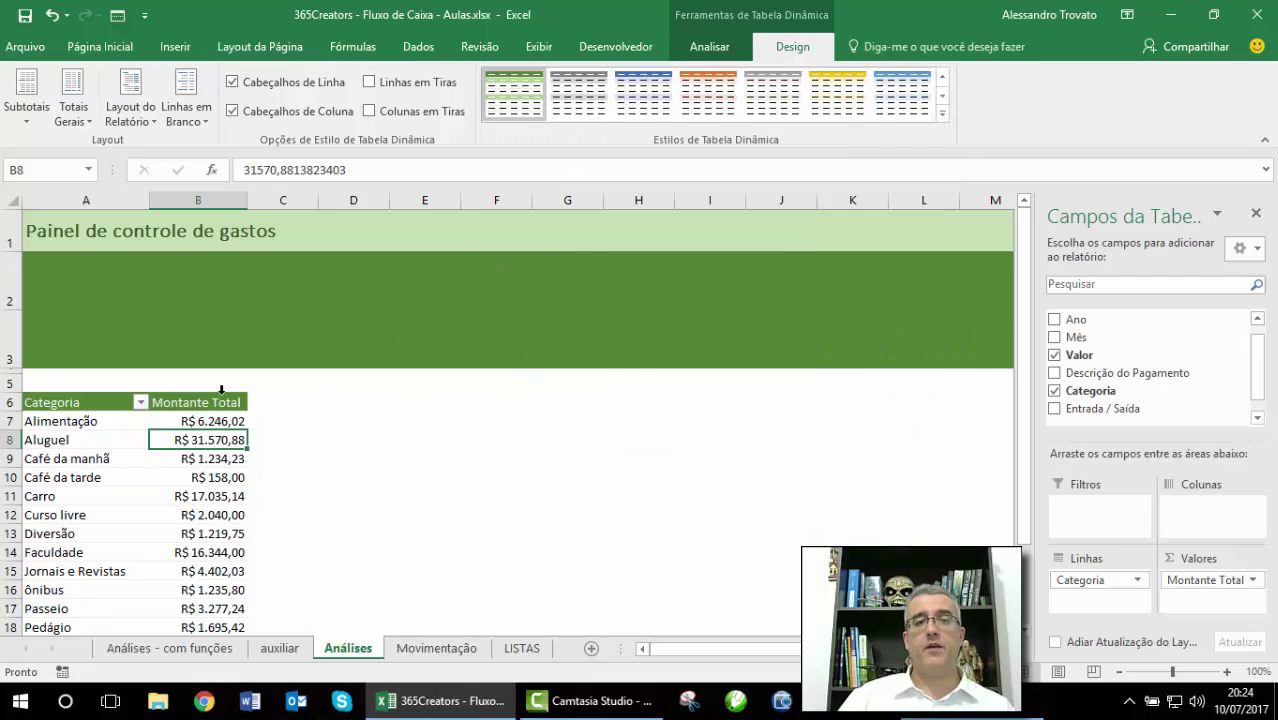
- Make the pivot table's header row with Categoria and Montante Total bold
{"action": "left_click", "coordinate": [218, 394]}
{"action": "left_click", "coordinate": [93, 47]}
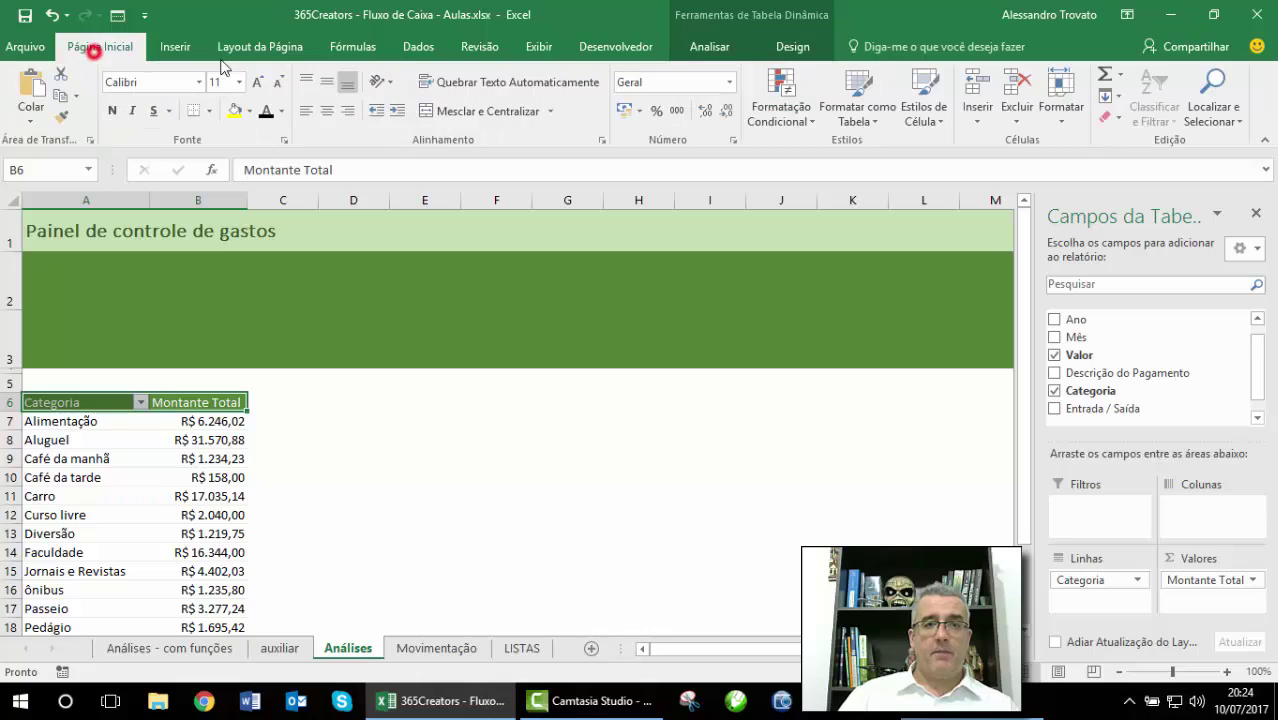
{"action": "left_click", "coordinate": [113, 111]}
{"action": "left_click", "coordinate": [236, 421]}
{"action": "left_click", "coordinate": [228, 477]}
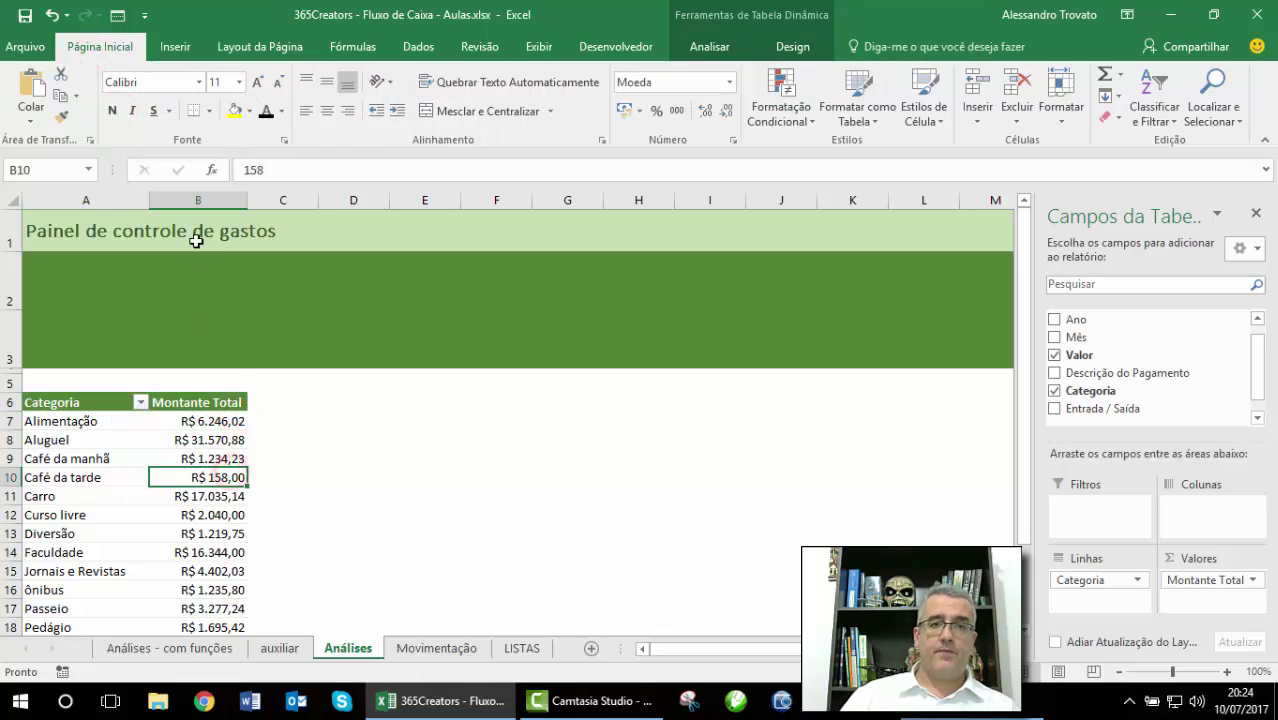
- Widen columns A and B of the pivot table together so both have the same width
{"action": "left_click_drag", "start_coordinate": [197, 195], "coordinate": [156, 195]}
{"action": "left_click", "coordinate": [322, 437]}
{"action": "left_click", "coordinate": [250, 458]}
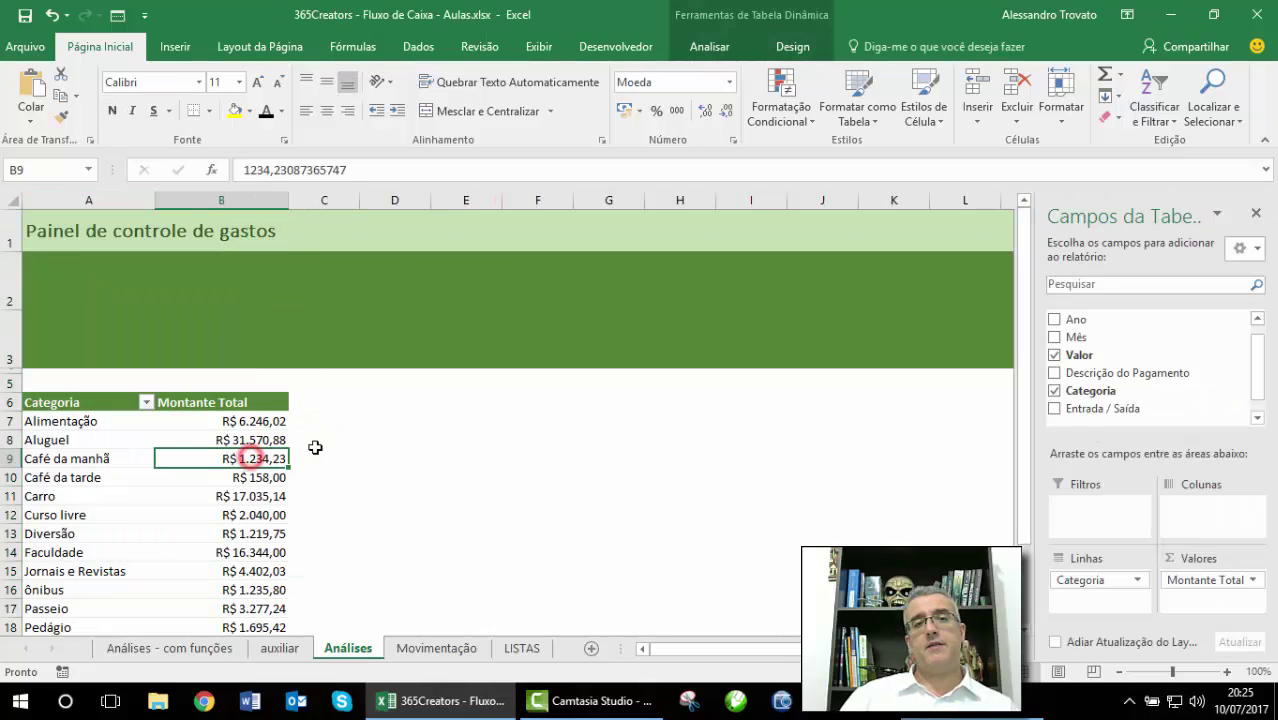
- Center the Montante Total and Categoria headers horizontally in their cells
{"action": "left_click", "coordinate": [257, 401]}
{"action": "left_click", "coordinate": [333, 111]}
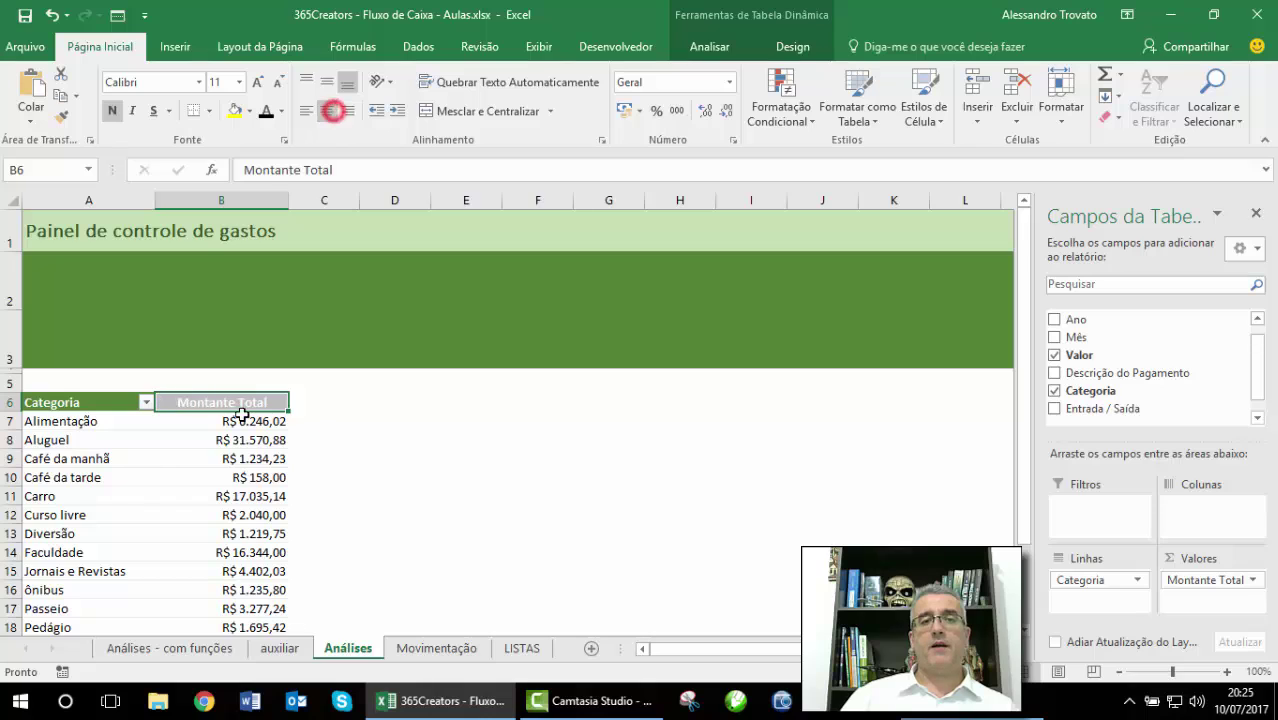
{"action": "left_click", "coordinate": [100, 402]}
{"action": "left_click", "coordinate": [334, 110]}
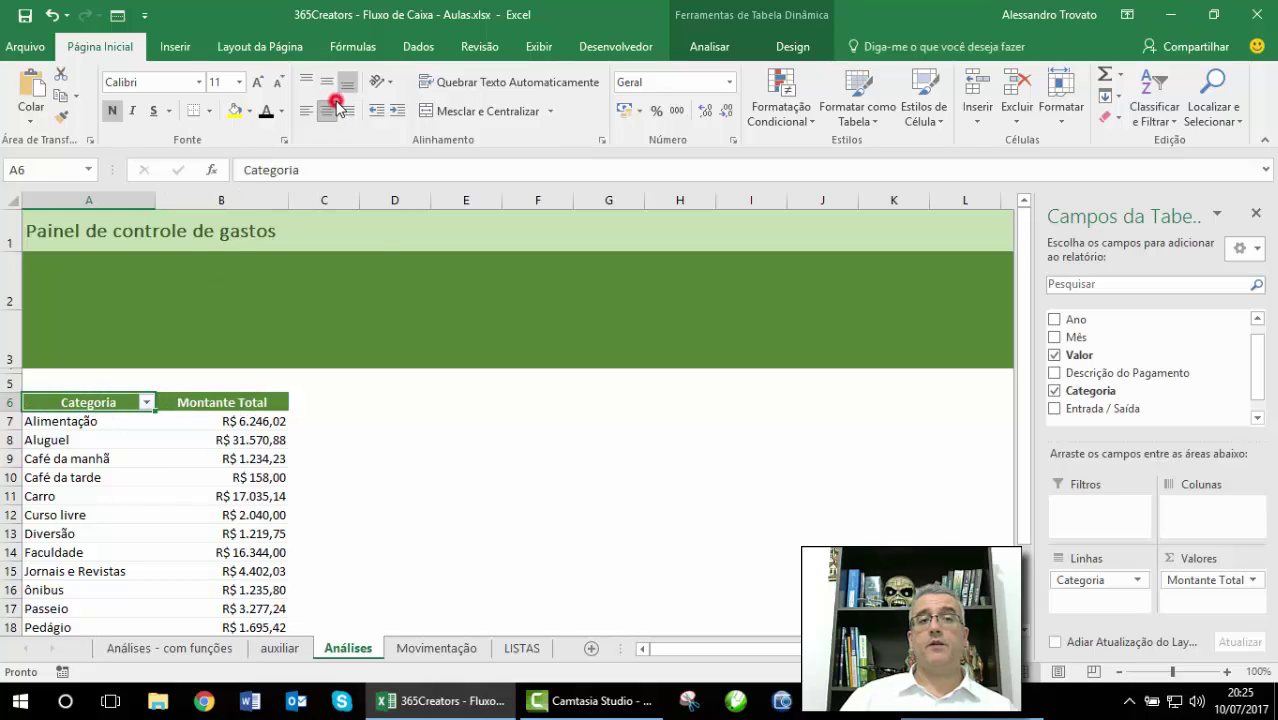
{"action": "left_click", "coordinate": [420, 421]}
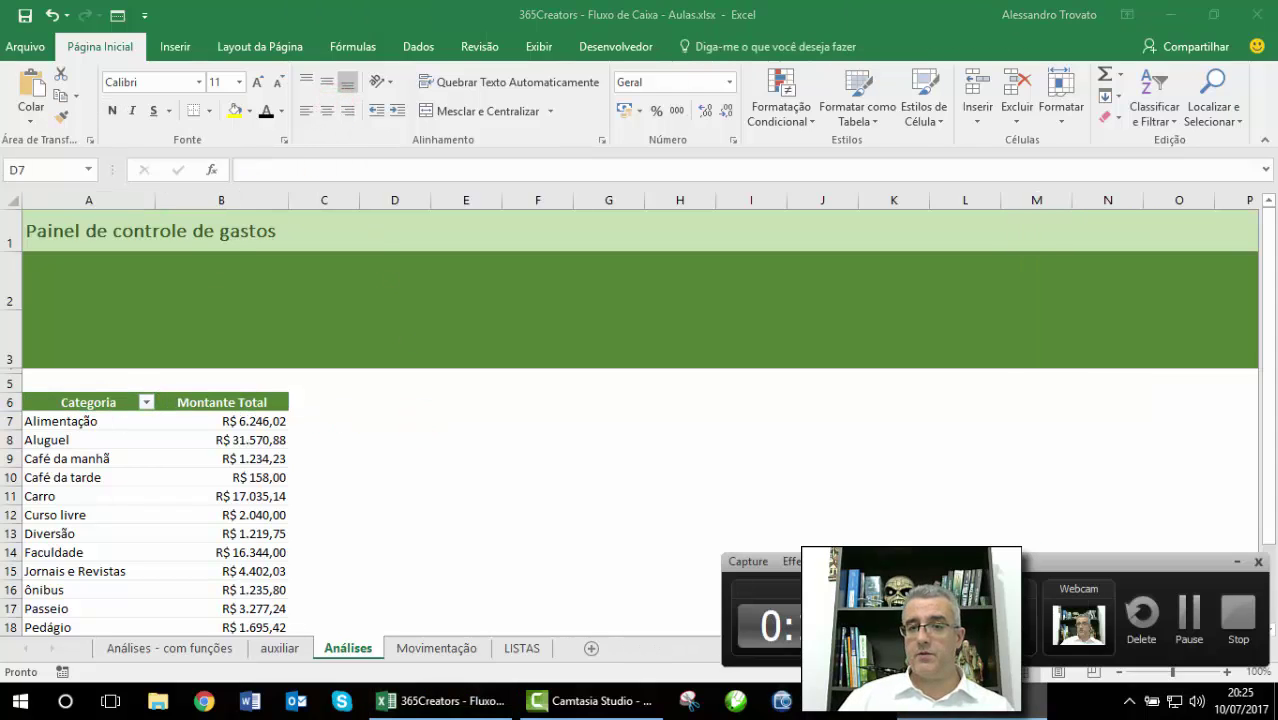
{"action": "left_click", "coordinate": [1236, 561]}
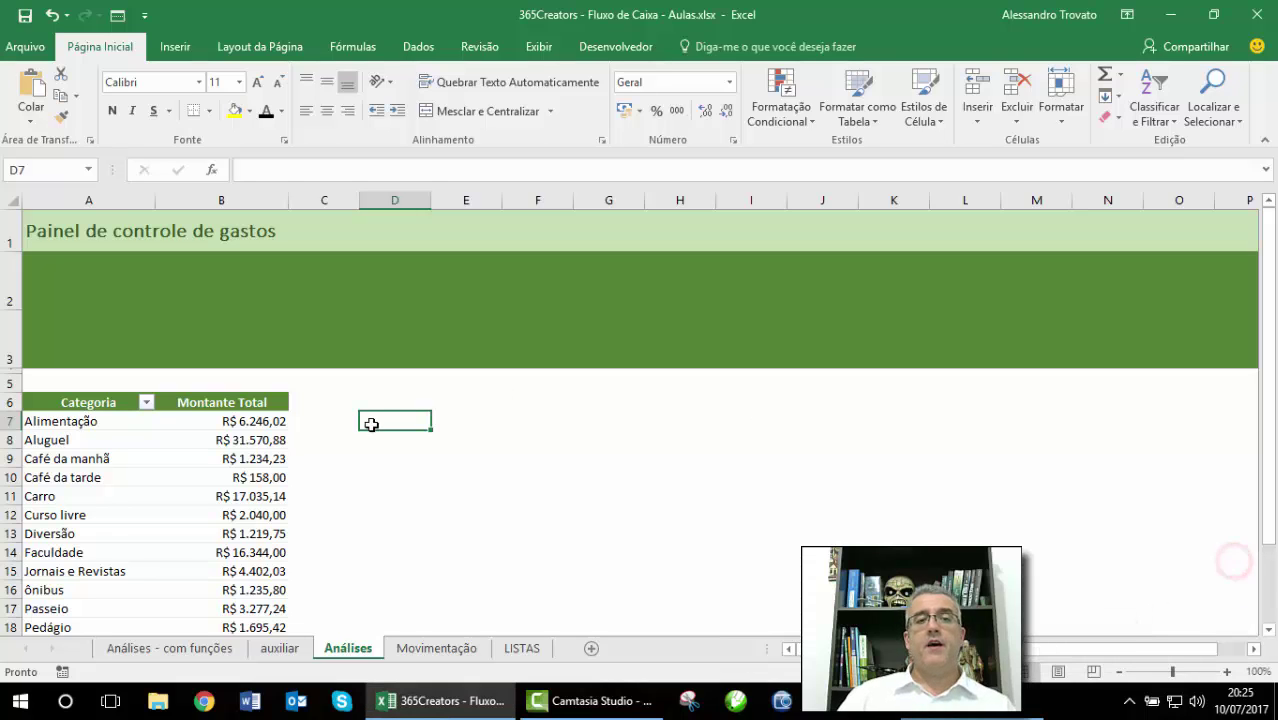
{"action": "left_click", "coordinate": [246, 437]}
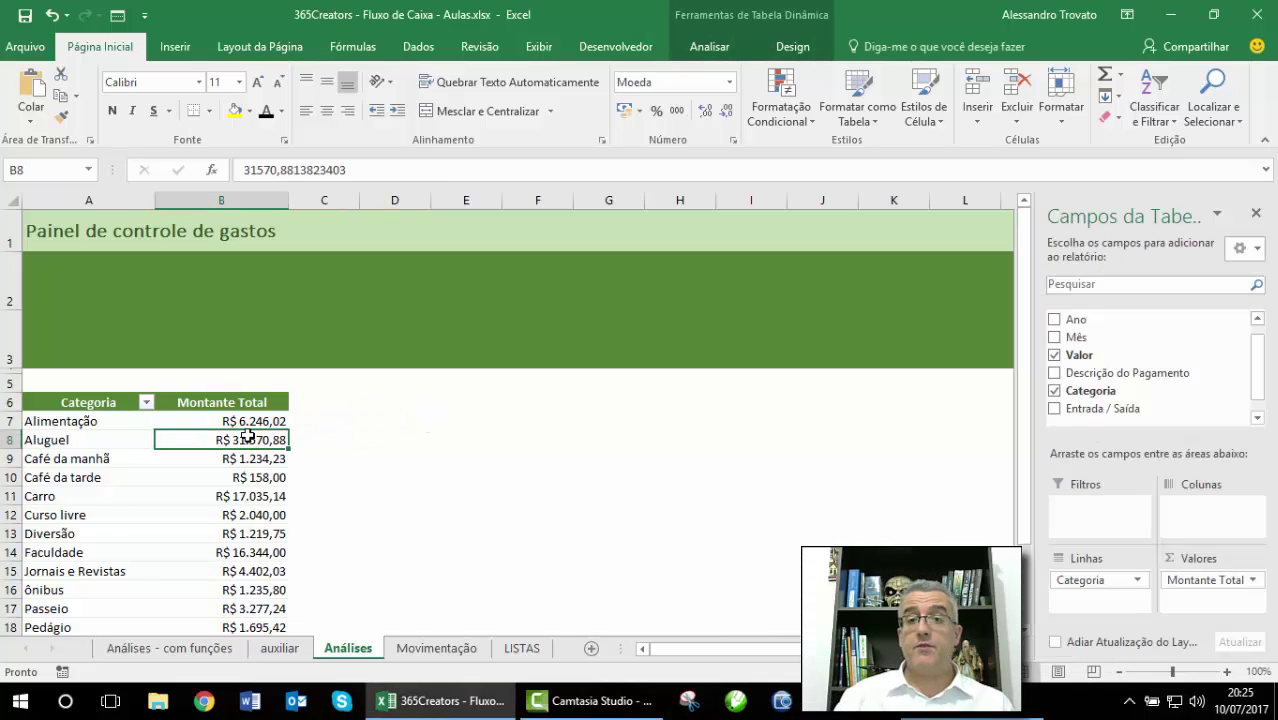
{"action": "left_click", "coordinate": [636, 411]}
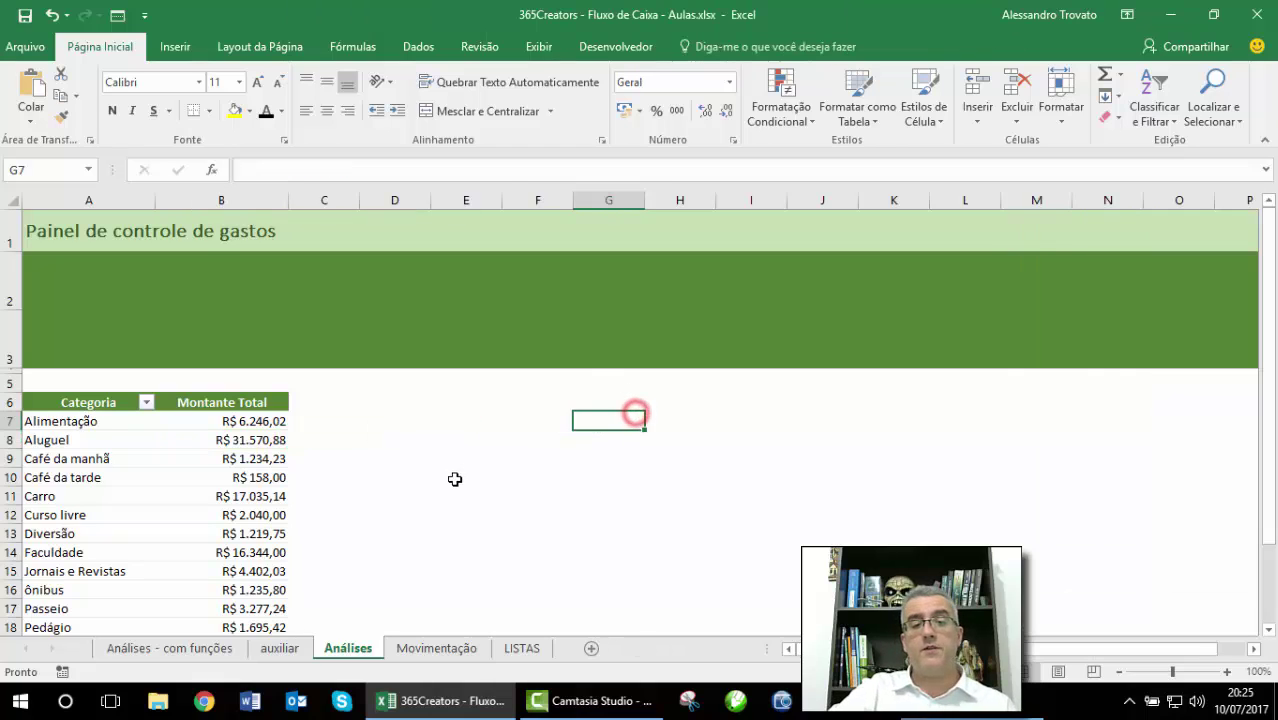
{"action": "left_click", "coordinate": [453, 477]}
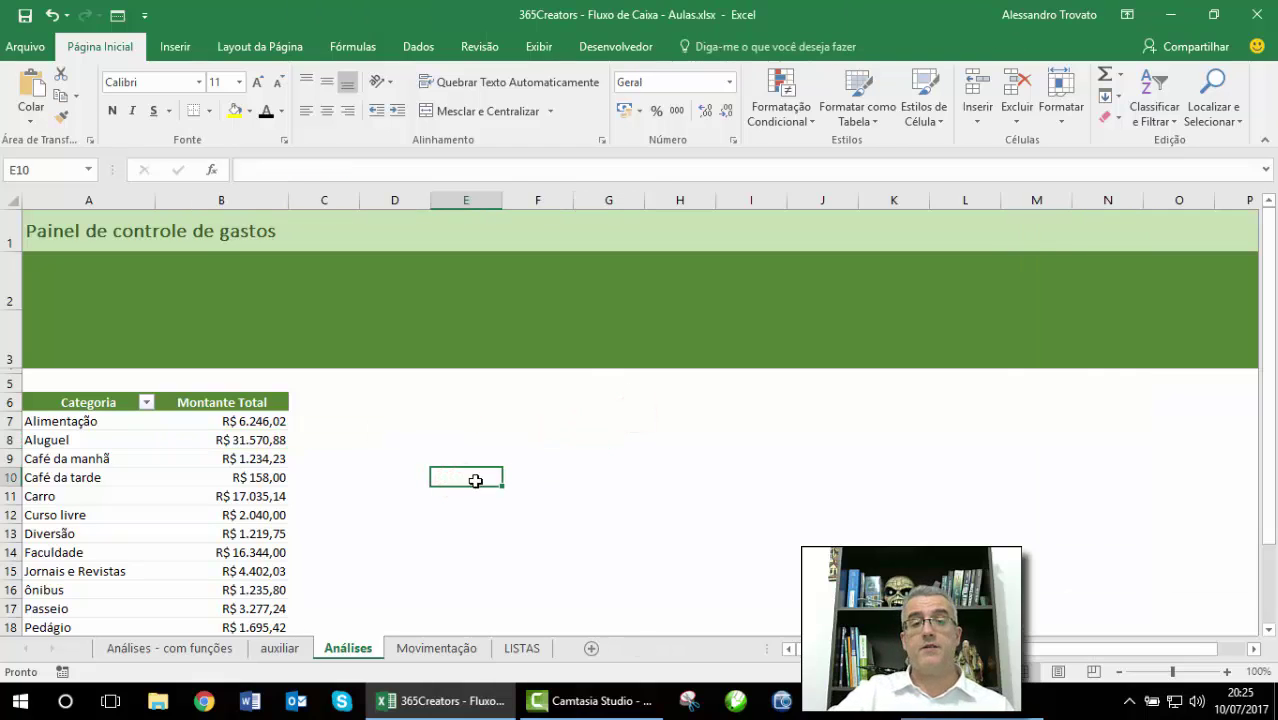
{"action": "left_click", "coordinate": [180, 297]}
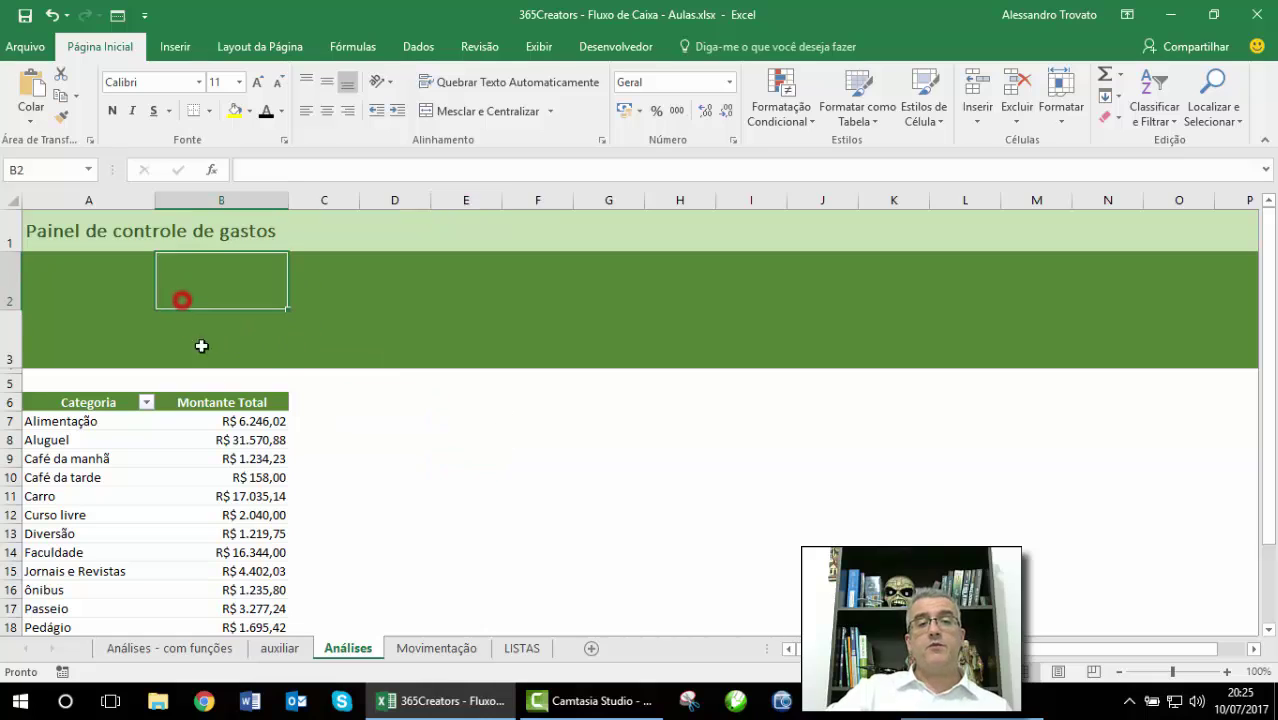
{"action": "left_click", "coordinate": [180, 454]}
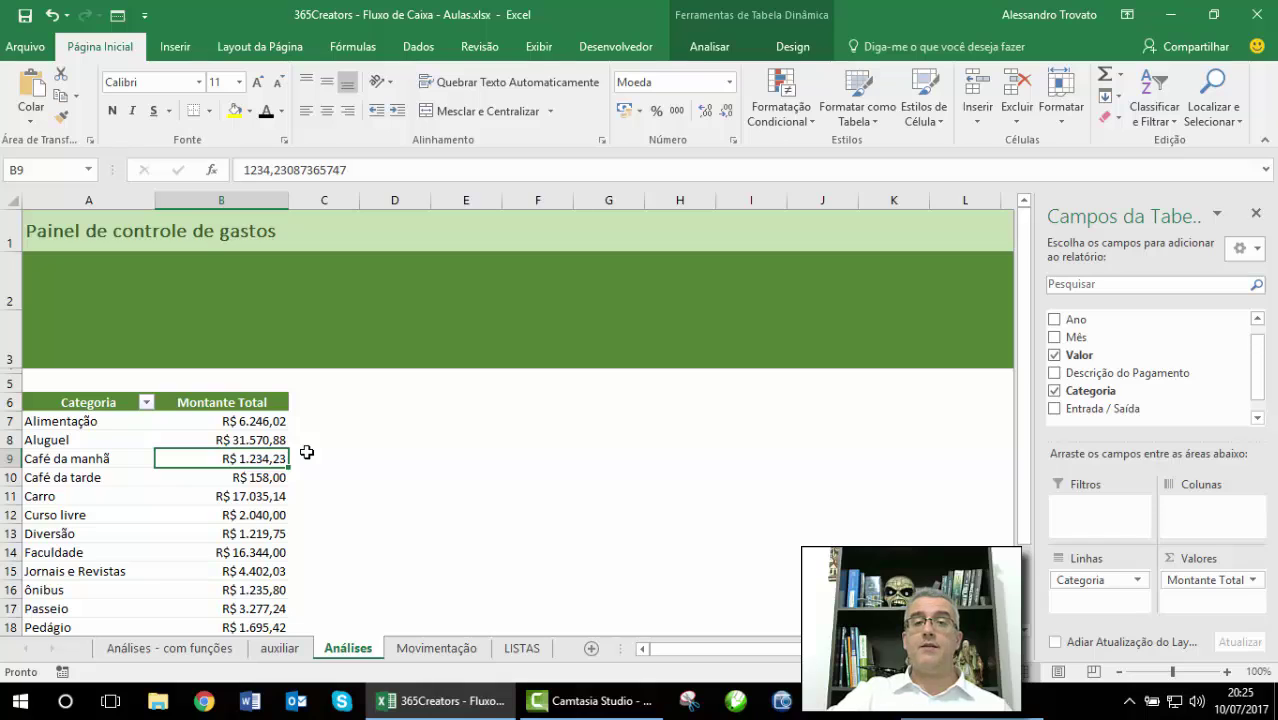
{"action": "left_click", "coordinate": [144, 439]}
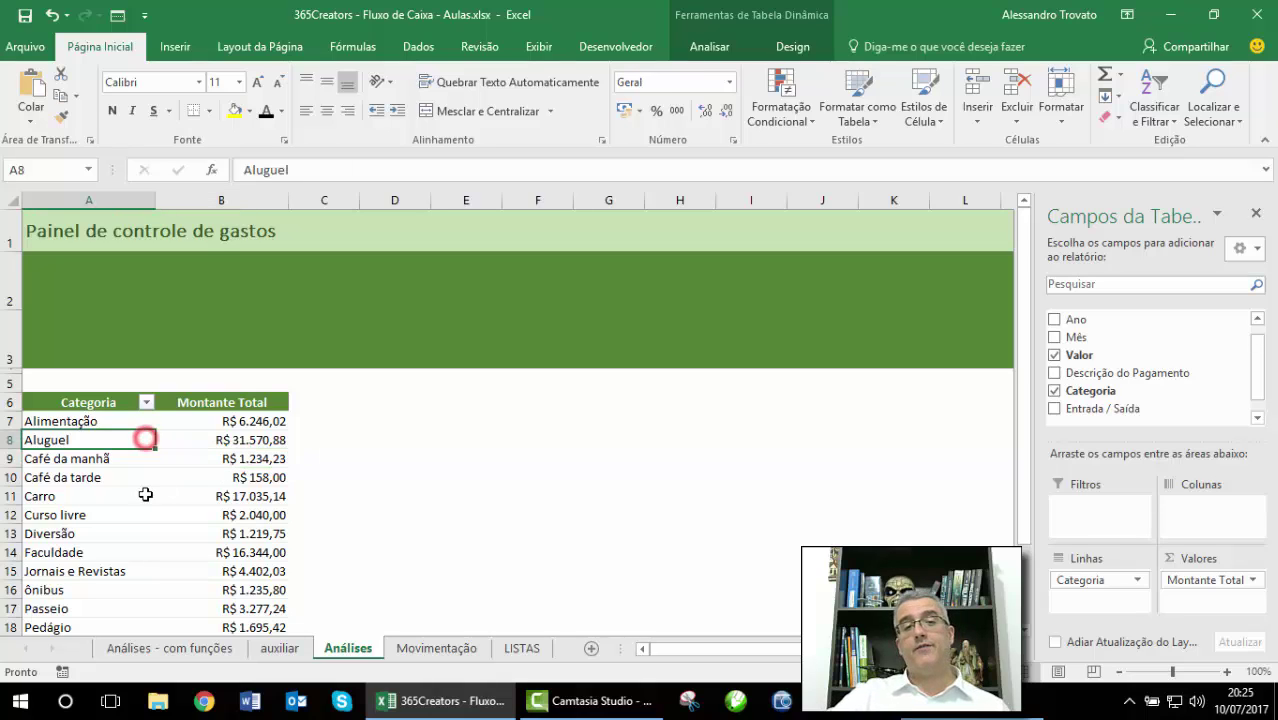
{"action": "left_click", "coordinate": [143, 494]}
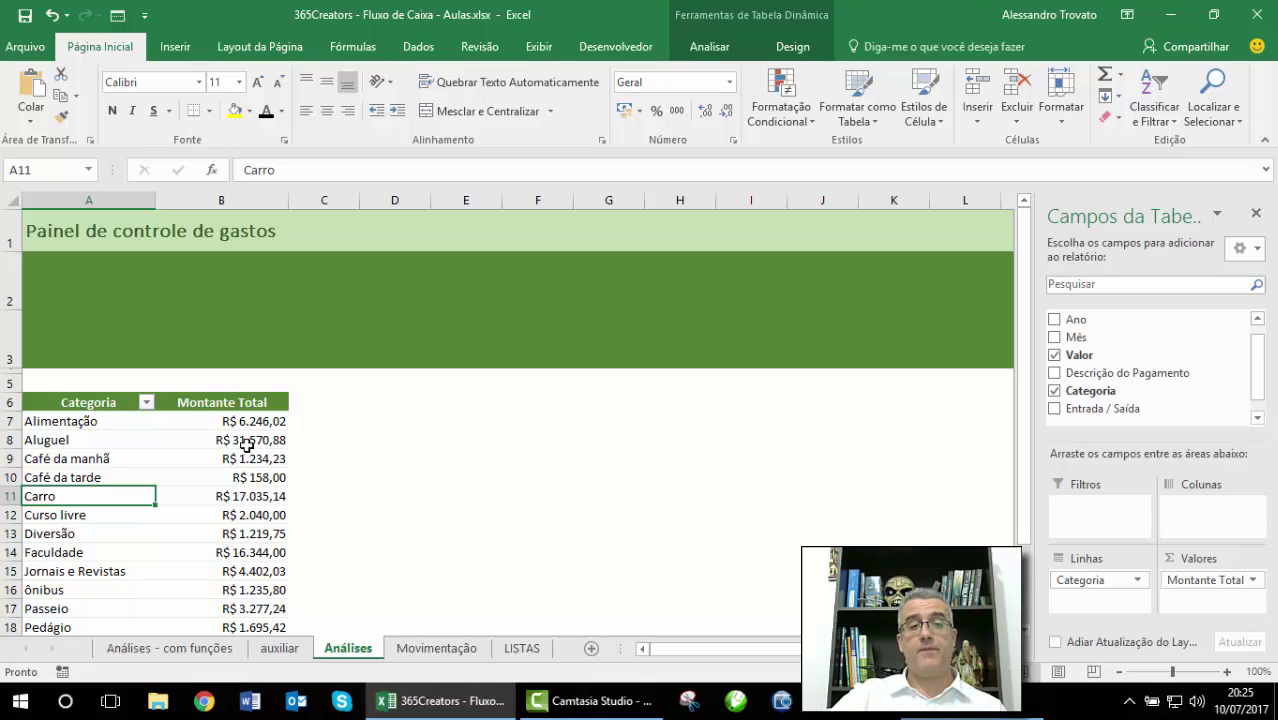
{"action": "key", "text": "Up"}
{"action": "key", "text": "Up"}
{"action": "key", "text": "Up"}
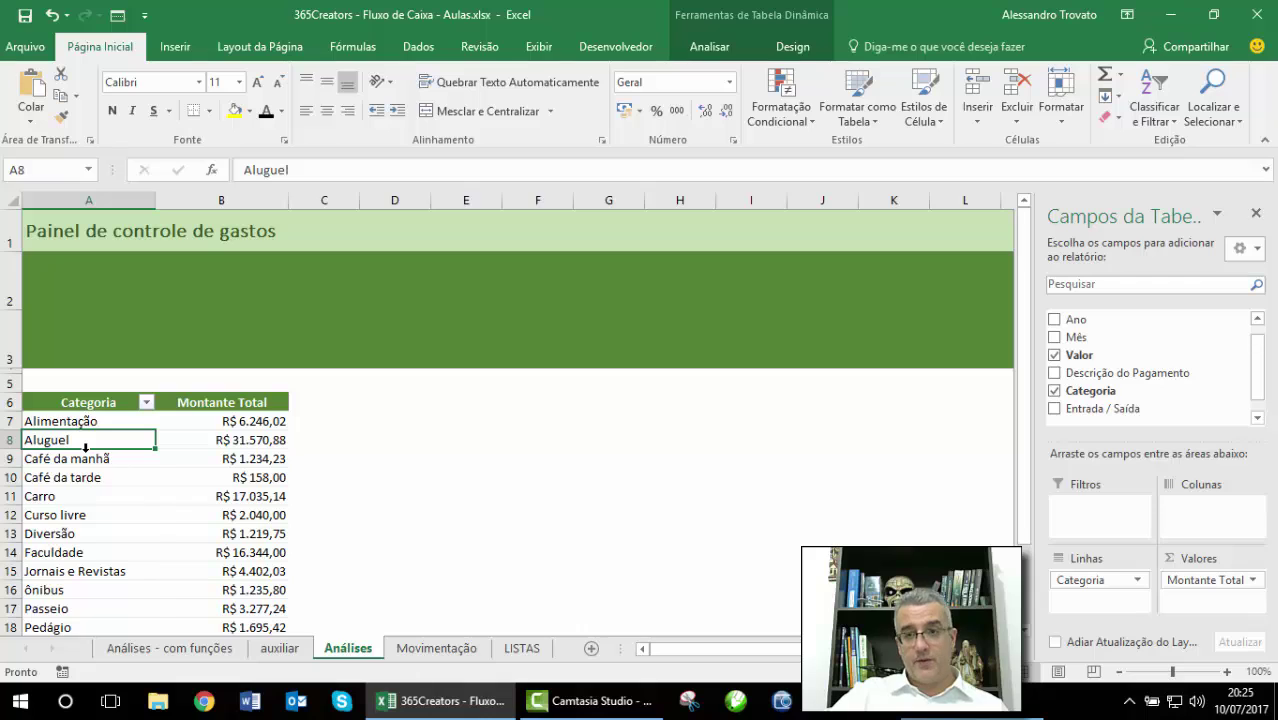
- Insert slicers for the Ano, Mês, Categoria and Entrada / Saída fields of the category pivot table
{"action": "left_click", "coordinate": [88, 453]}
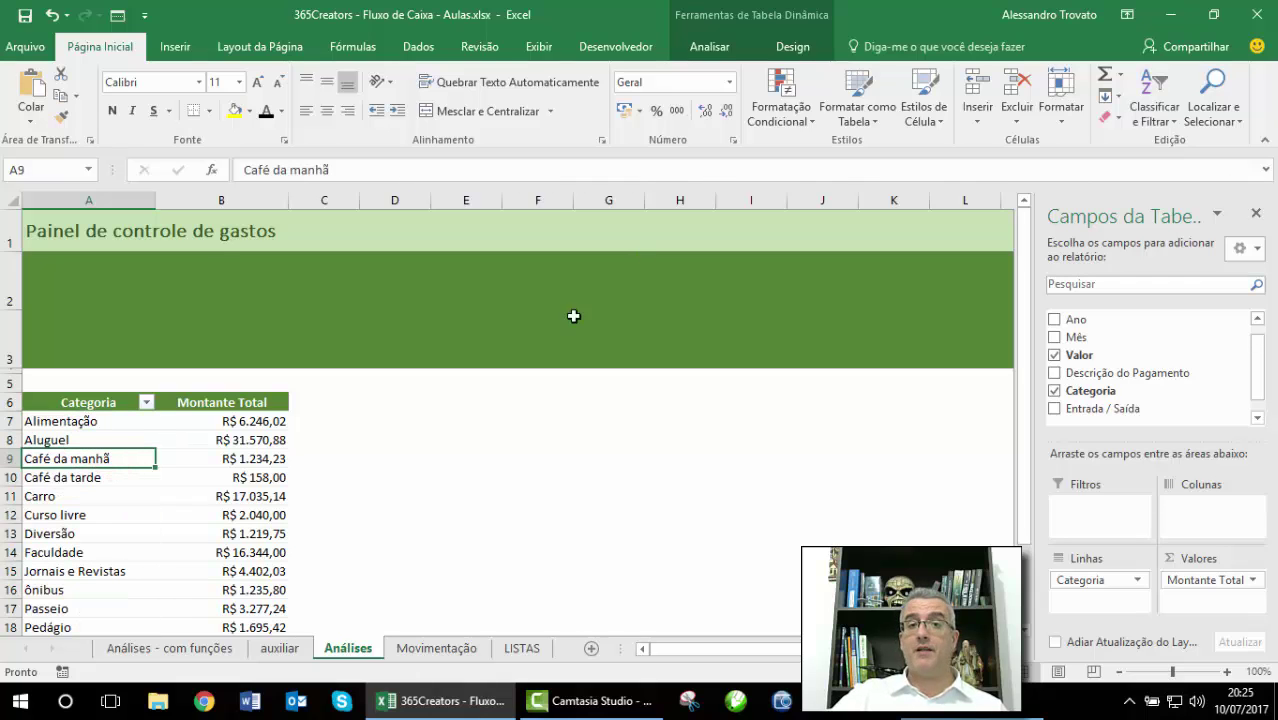
{"action": "left_click", "coordinate": [743, 18]}
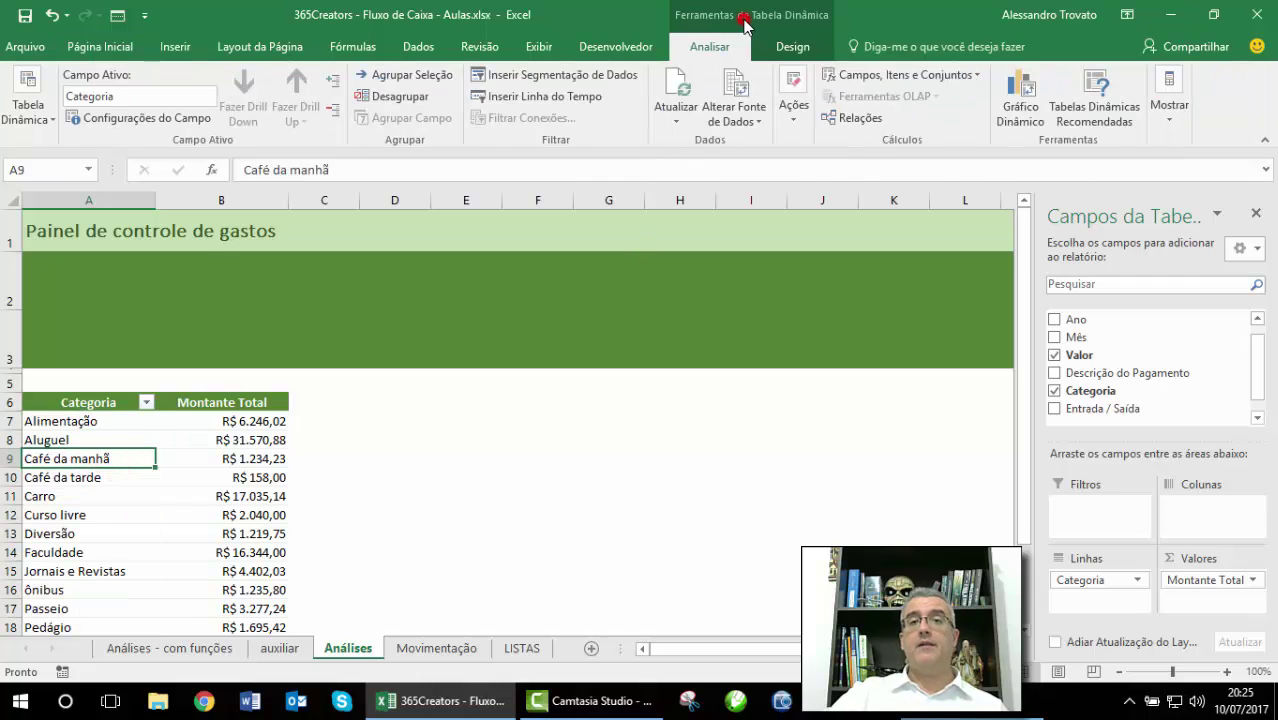
{"action": "left_click", "coordinate": [784, 48]}
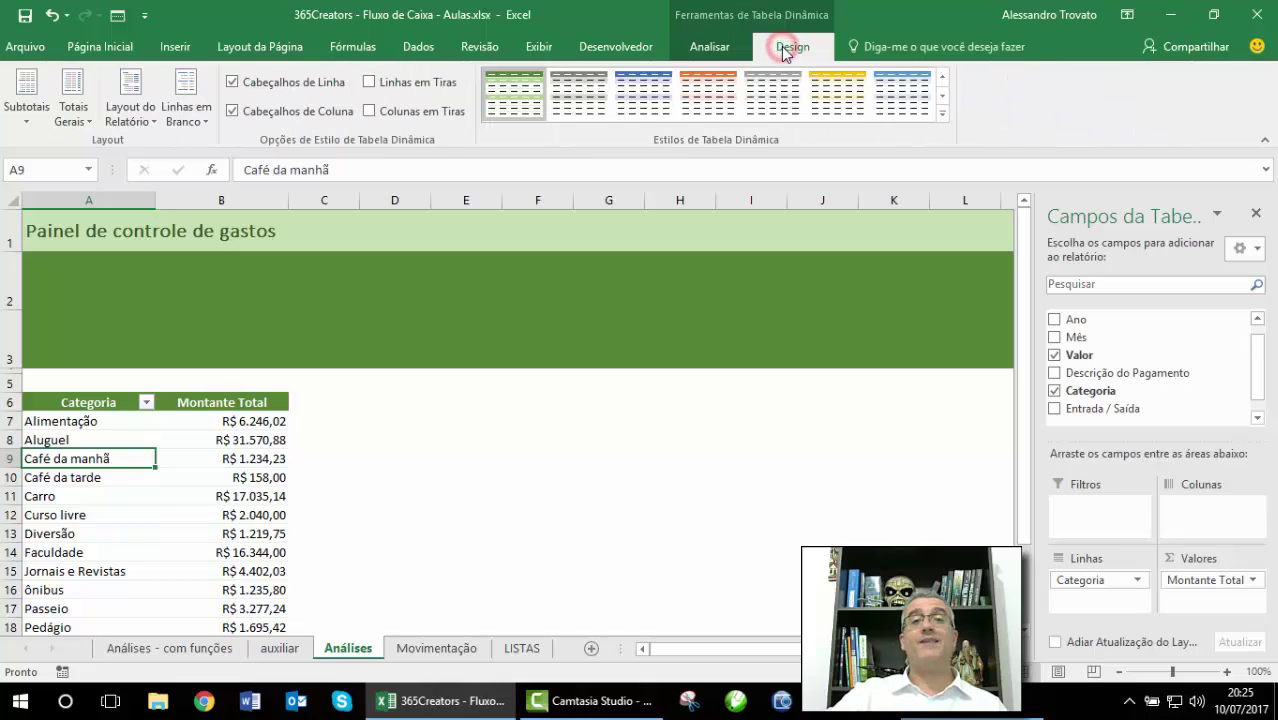
{"action": "left_click", "coordinate": [718, 47]}
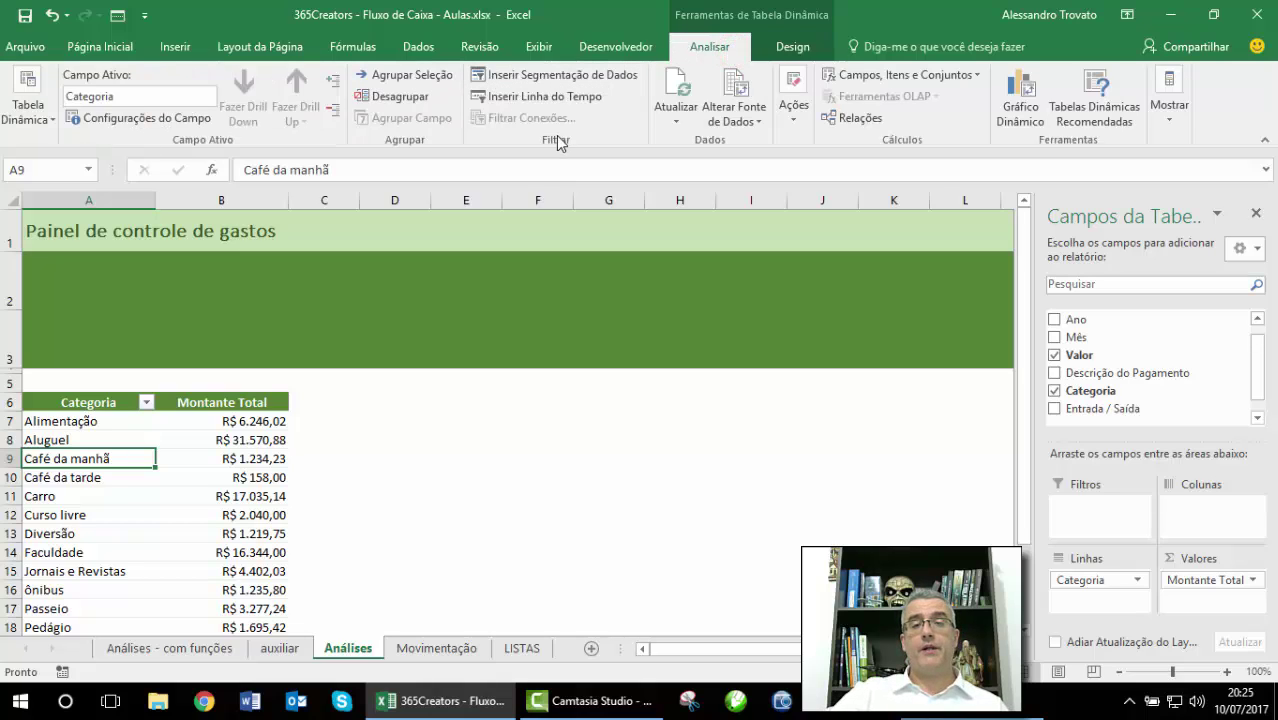
{"action": "left_click", "coordinate": [594, 78]}
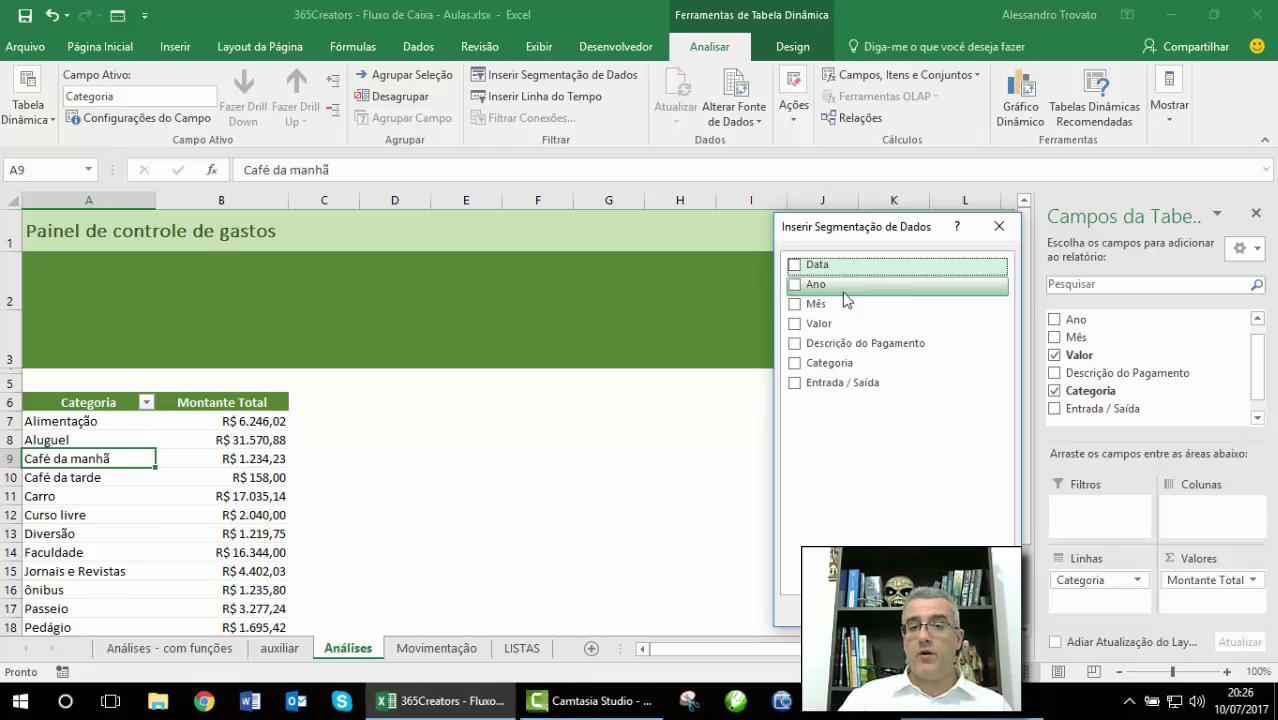
{"action": "left_click", "coordinate": [794, 284]}
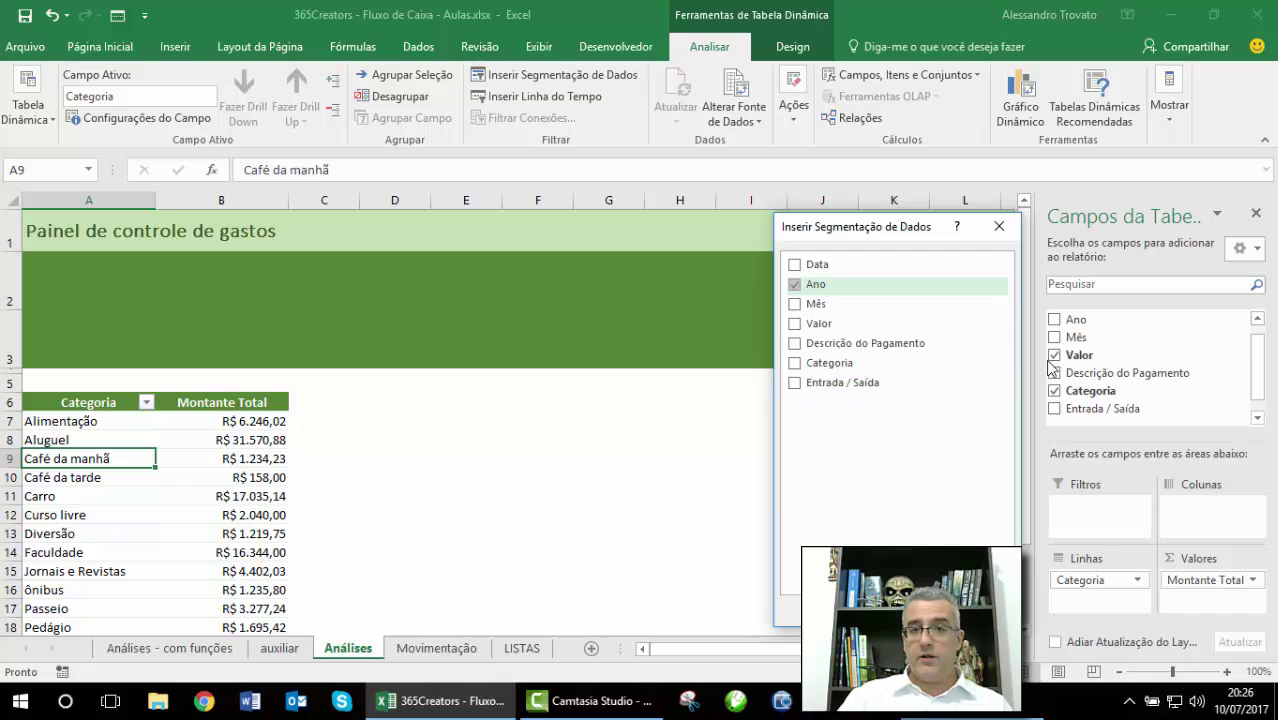
{"action": "left_click", "coordinate": [794, 303]}
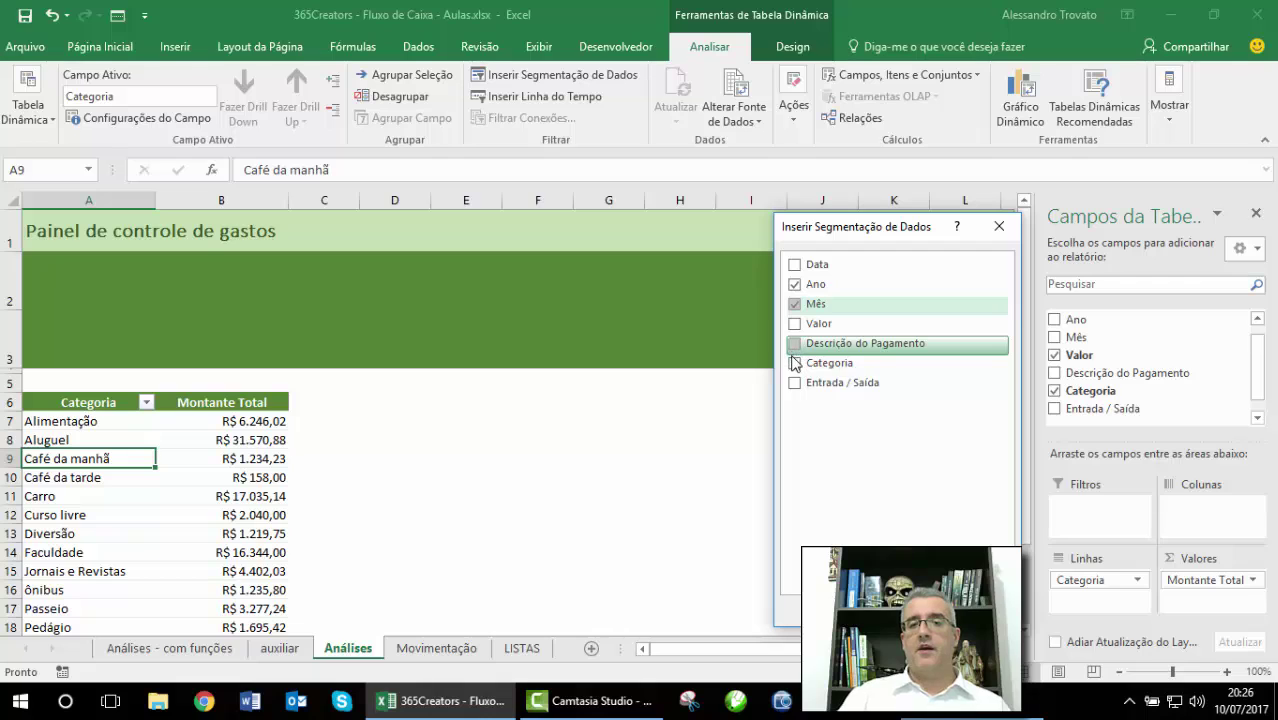
{"action": "left_click", "coordinate": [794, 363]}
{"action": "left_click", "coordinate": [794, 384]}
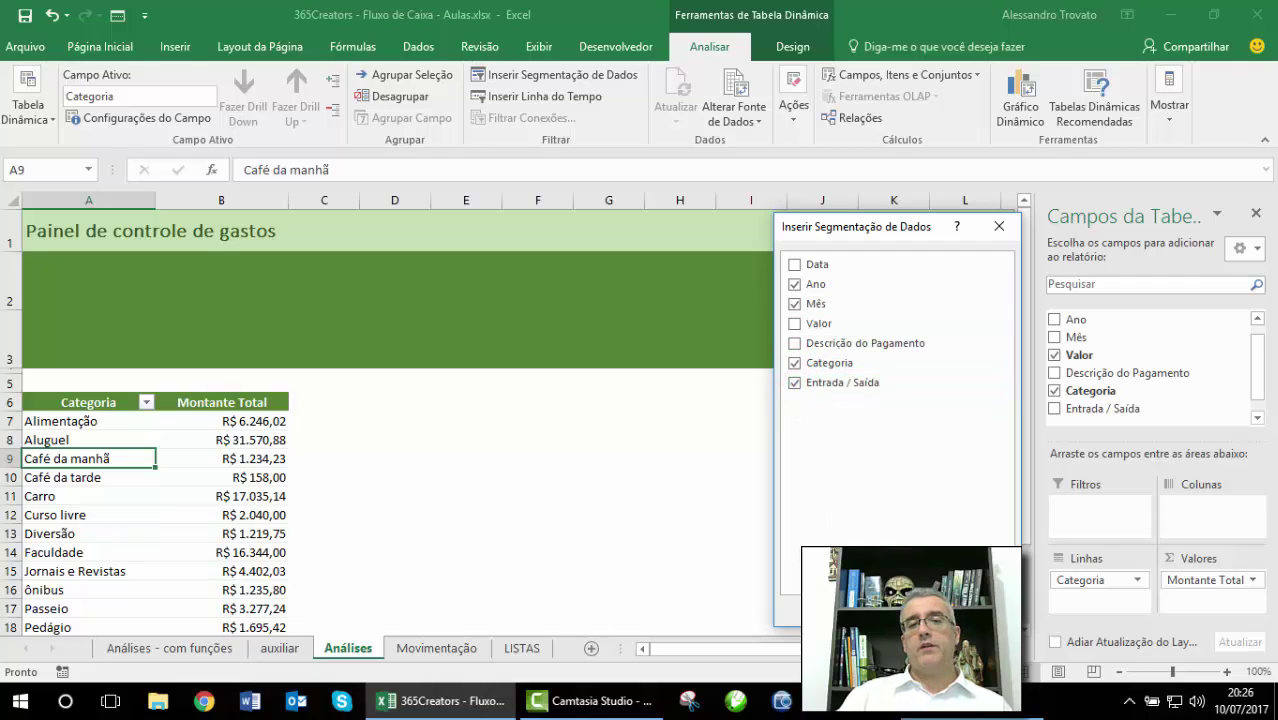
{"action": "key", "text": "Return"}
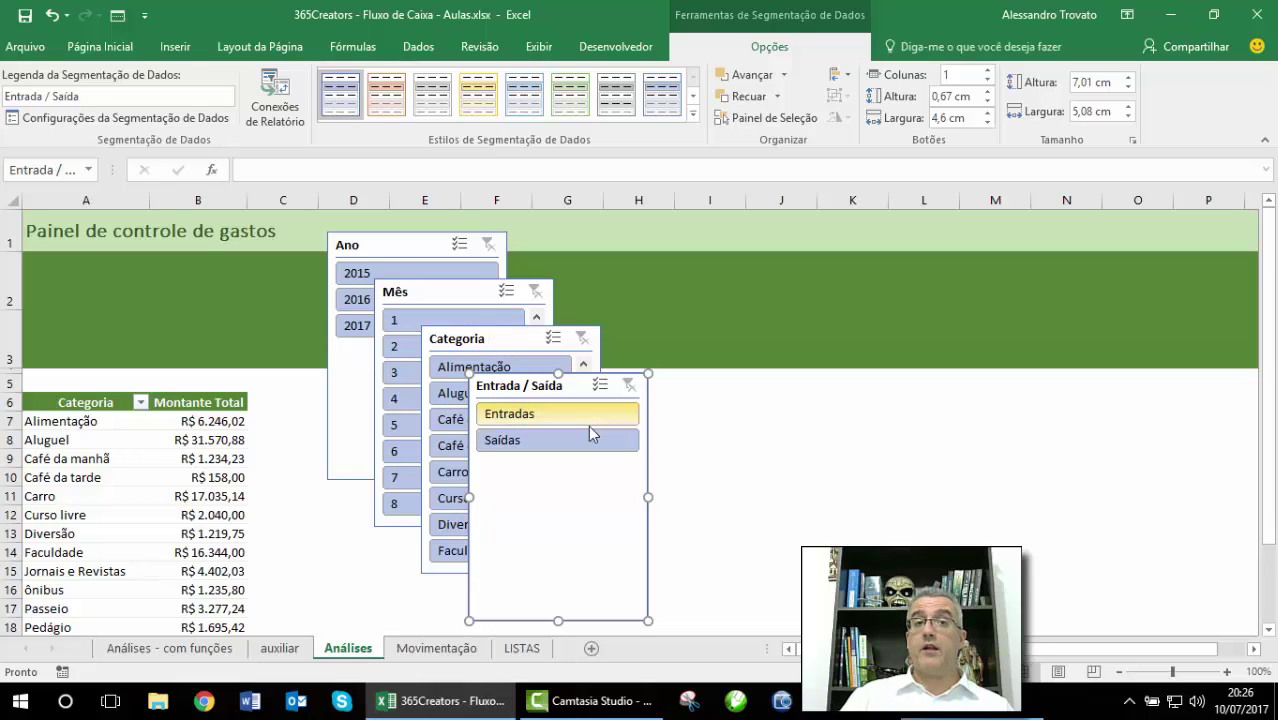
- Apply the light green slicer style to the Entrada / Saída, Categoria, Mês and Ano slicers together
{"action": "left_click", "coordinate": [479, 336], "text": "ctrl"}
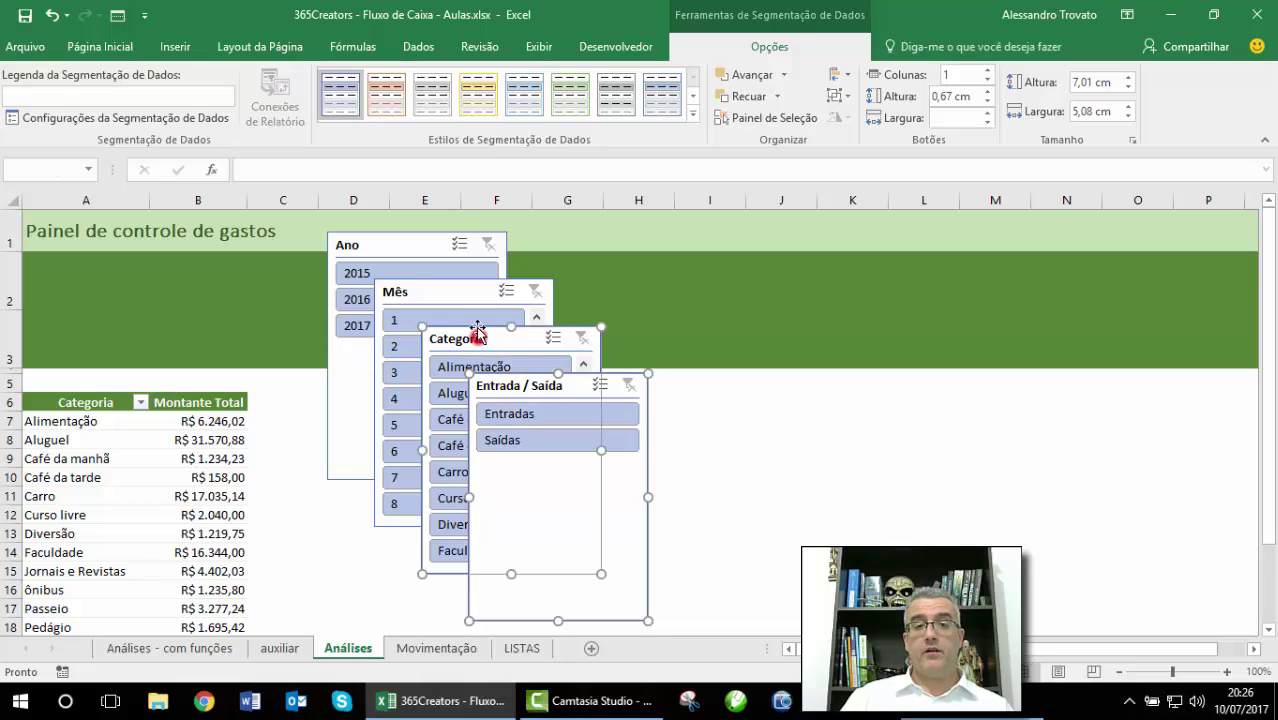
{"action": "left_click", "coordinate": [432, 298], "text": "ctrl"}
{"action": "left_click", "coordinate": [393, 240], "text": "ctrl"}
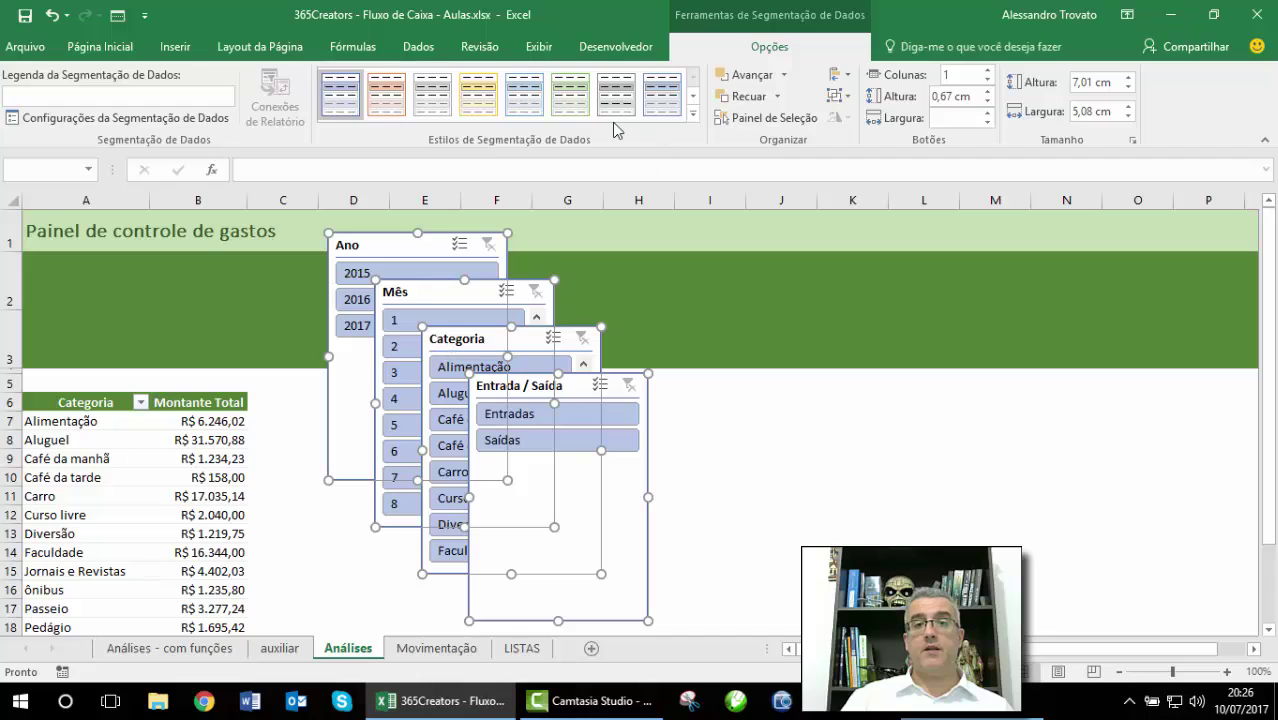
{"action": "left_click", "coordinate": [583, 100]}
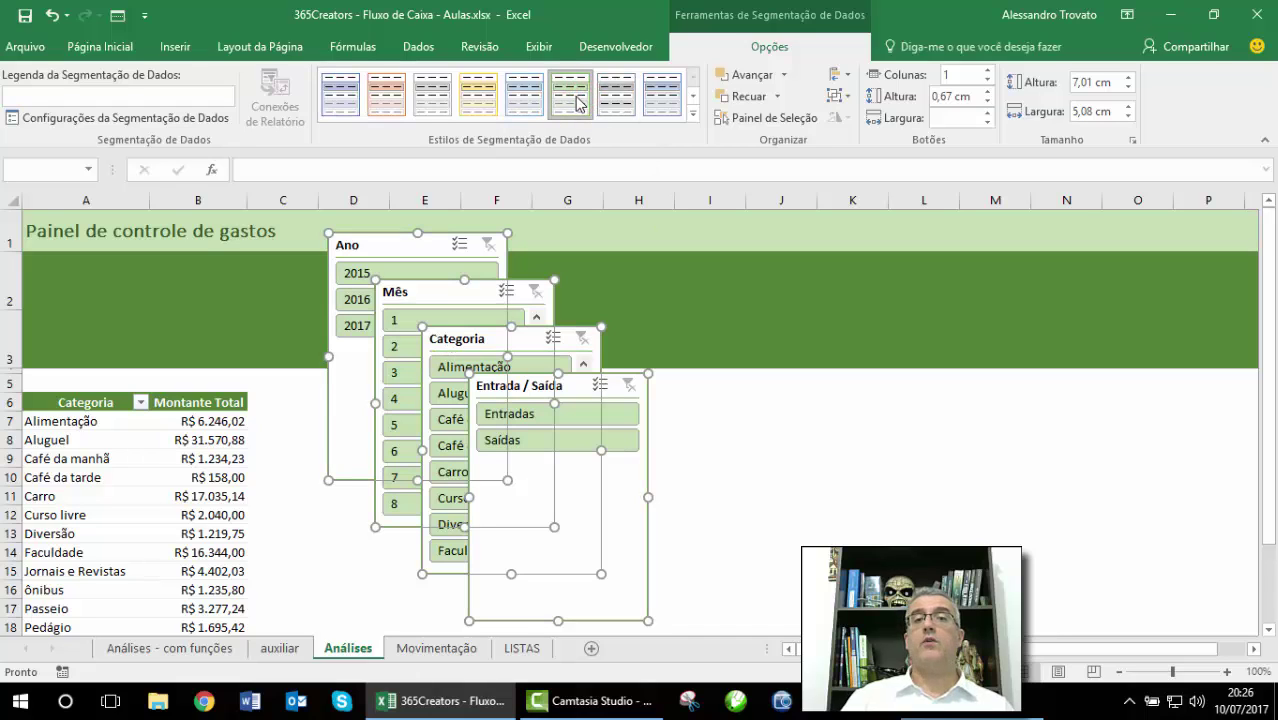
- Turn off the header and hide items without data for all four slicers
{"action": "left_click", "coordinate": [112, 117]}
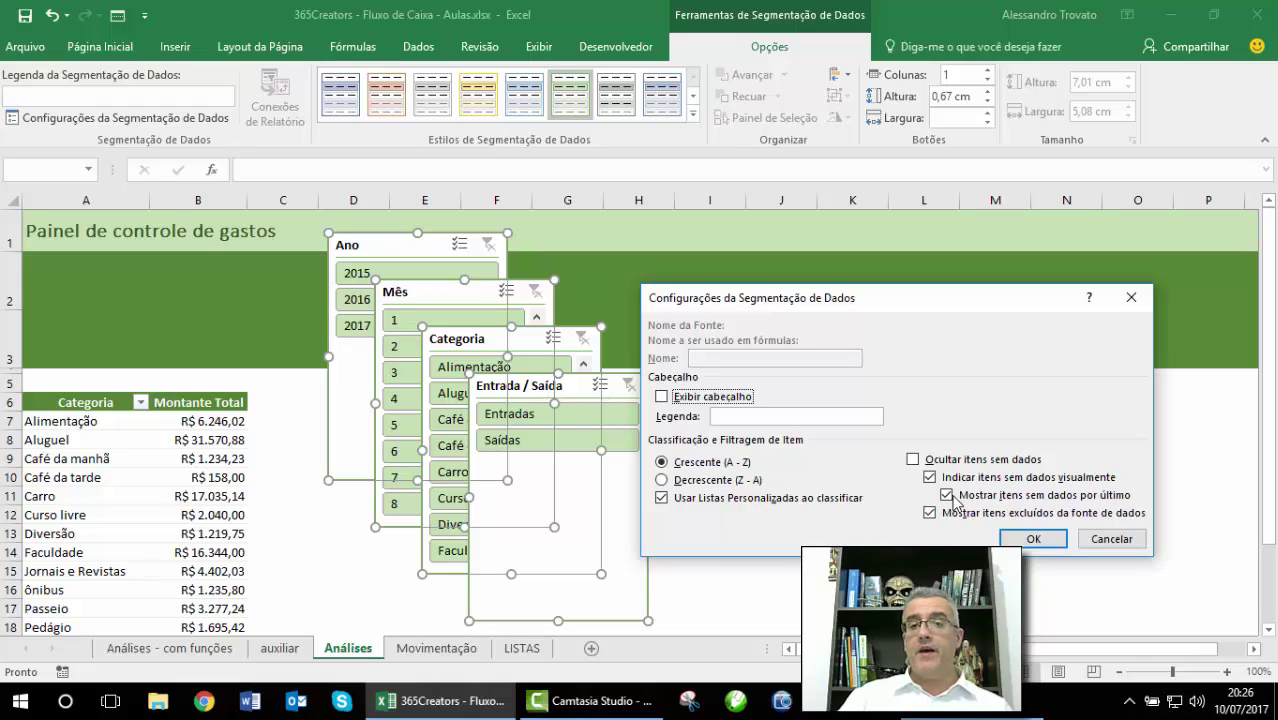
{"action": "left_click", "coordinate": [972, 461]}
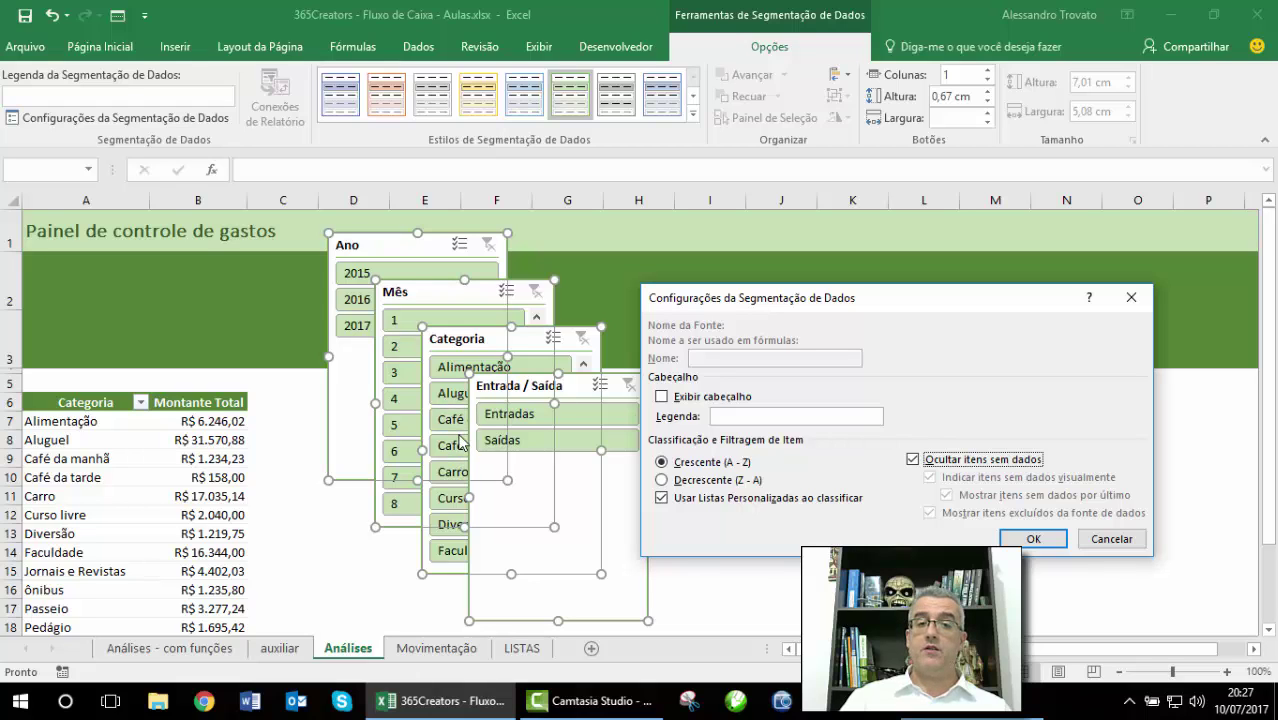
{"action": "left_click", "coordinate": [1033, 538]}
{"action": "left_click", "coordinate": [795, 445]}
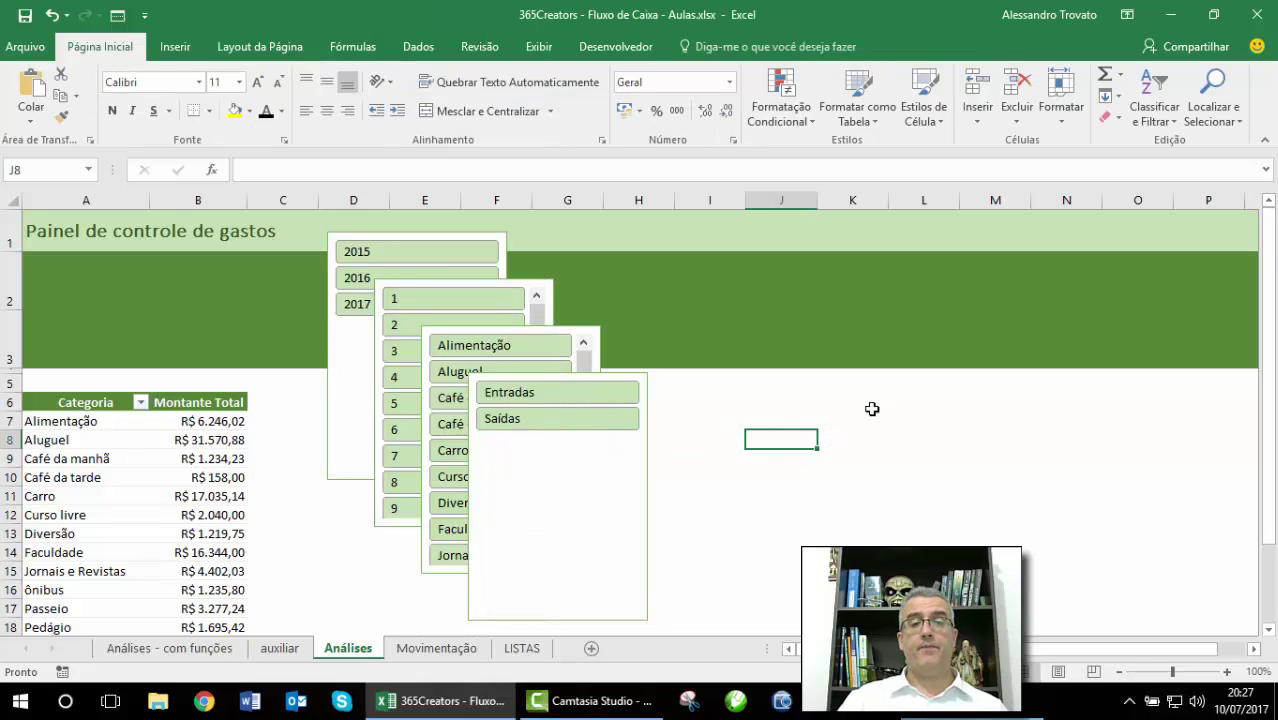
- Move the Ano slicer to the start of the dark green band and resize it to about 8.15 cm wide and 1.38 cm high
{"action": "left_click_drag", "start_coordinate": [328, 328], "coordinate": [194, 338]}
{"action": "left_click_drag", "start_coordinate": [285, 487], "coordinate": [305, 333]}
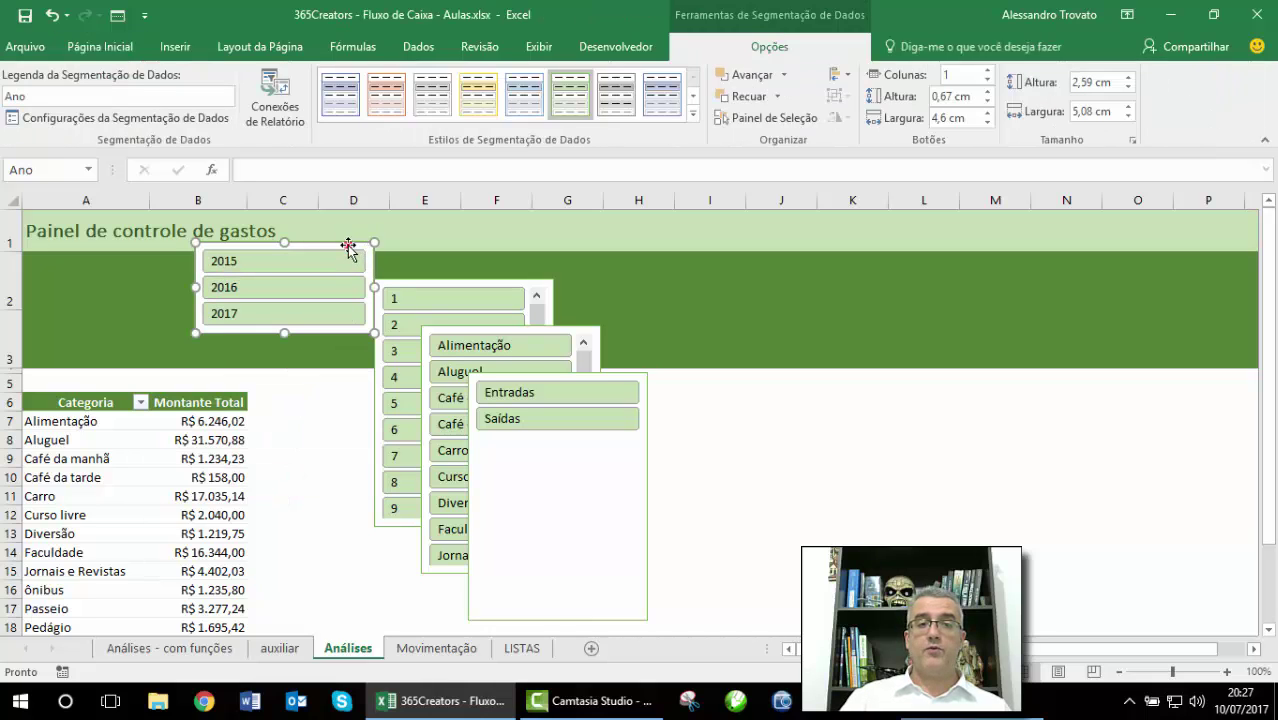
{"action": "left_click_drag", "start_coordinate": [345, 243], "coordinate": [180, 259]}
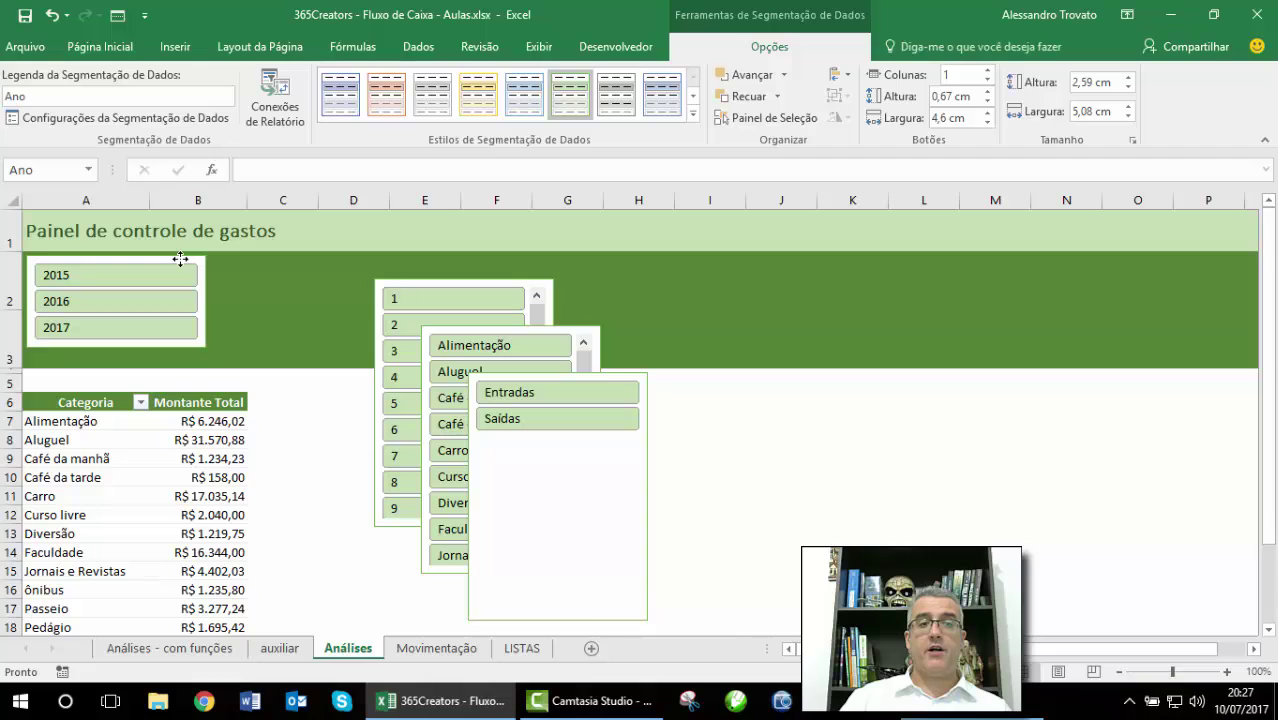
{"action": "left_click_drag", "start_coordinate": [208, 345], "coordinate": [320, 290]}
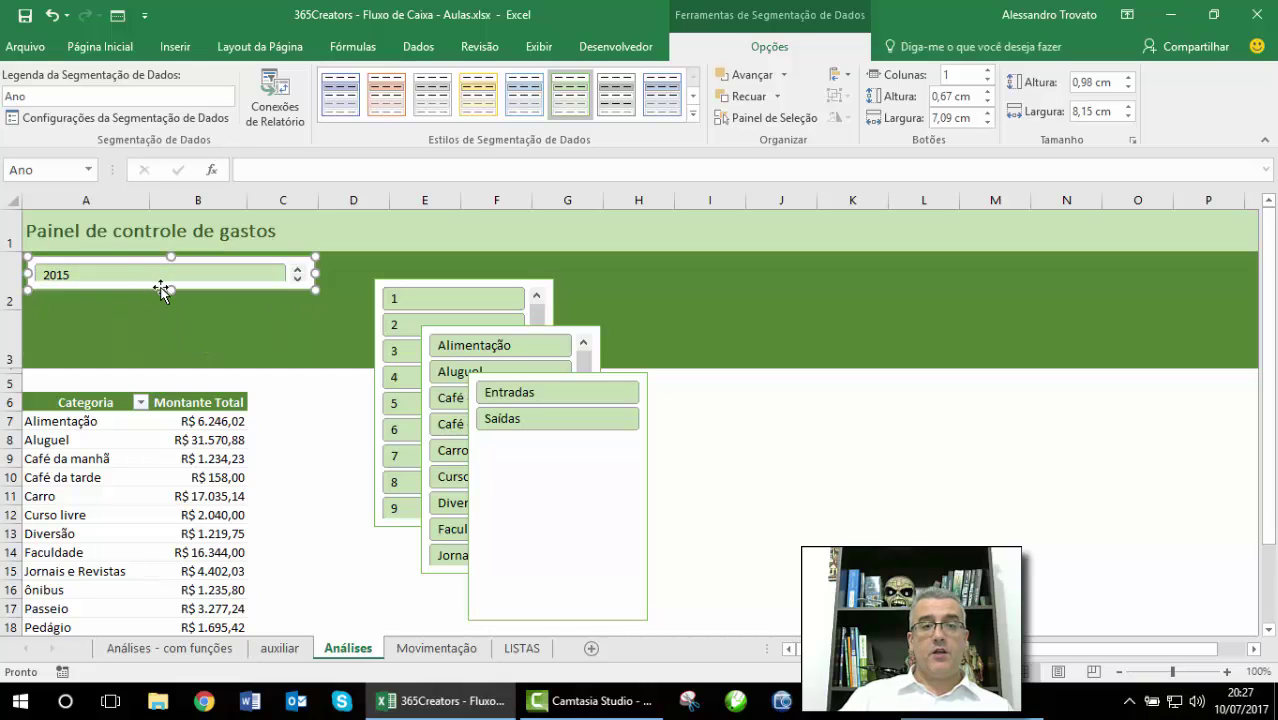
{"action": "left_click_drag", "start_coordinate": [172, 290], "coordinate": [172, 303]}
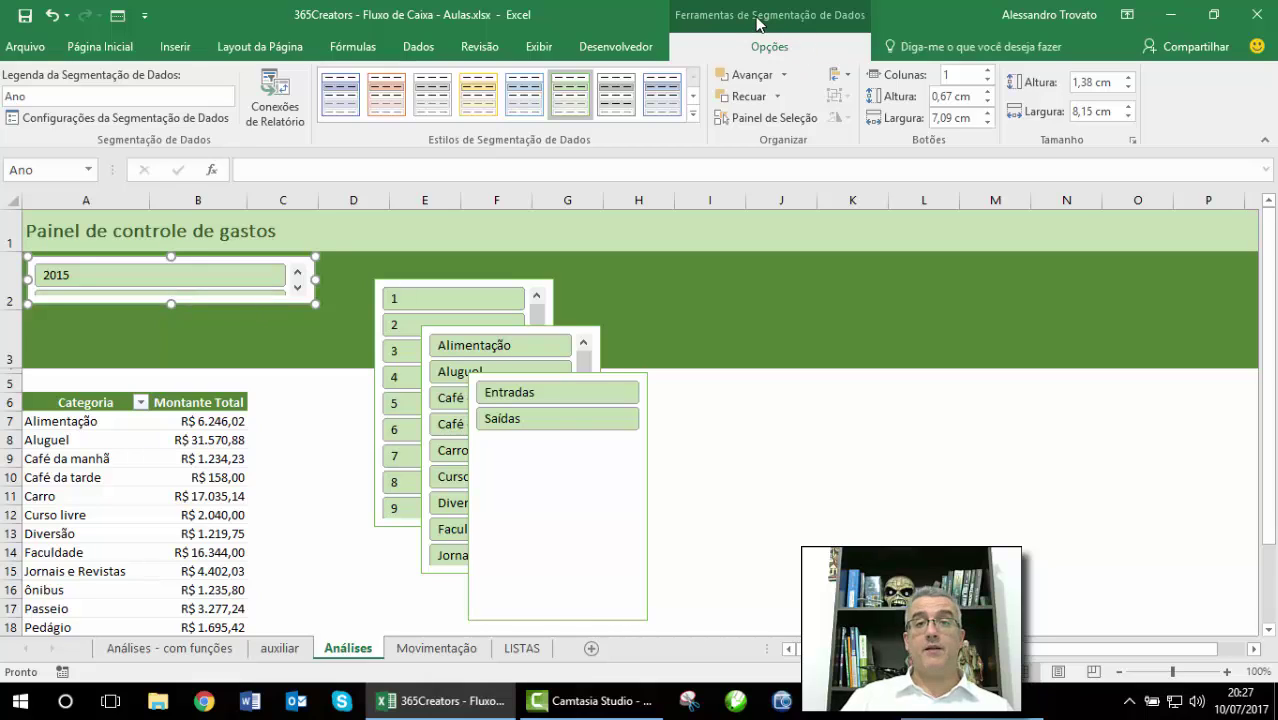
- Arrange the Ano slicer's buttons in 3 columns and reduce its height to about 1.19 cm
{"action": "left_click", "coordinate": [986, 74]}
{"action": "left_click", "coordinate": [986, 74]}
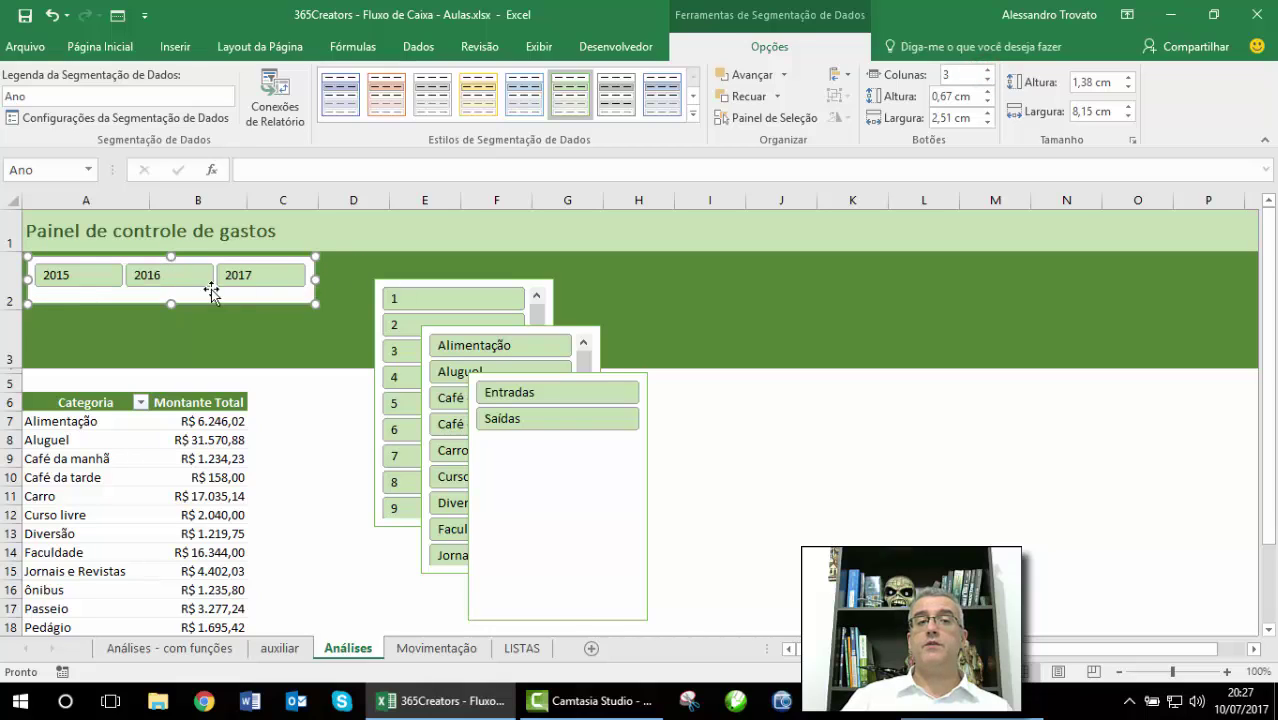
{"action": "mouse_move", "coordinate": [170, 300]}
{"action": "left_mouse_down"}
{"action": "mouse_move", "coordinate": [190, 300]}
{"action": "mouse_move", "coordinate": [171, 297]}
{"action": "left_mouse_up"}
{"action": "left_click", "coordinate": [987, 70]}
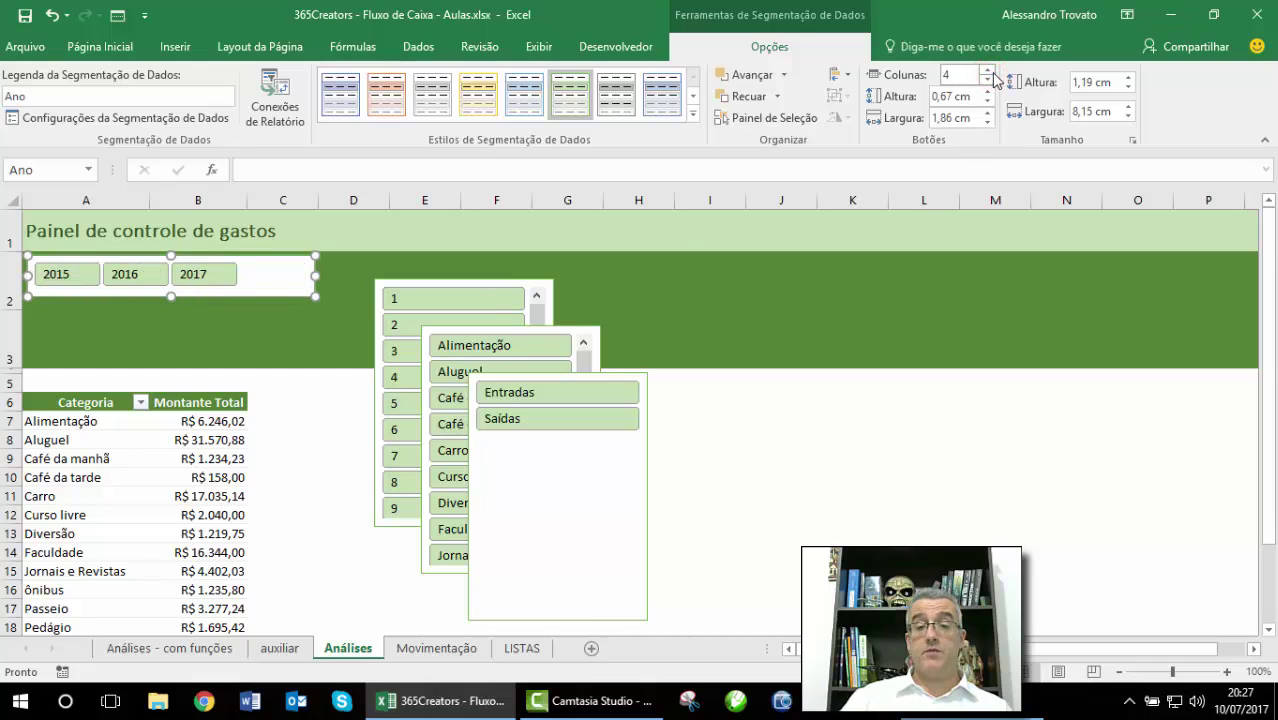
{"action": "left_click", "coordinate": [987, 79]}
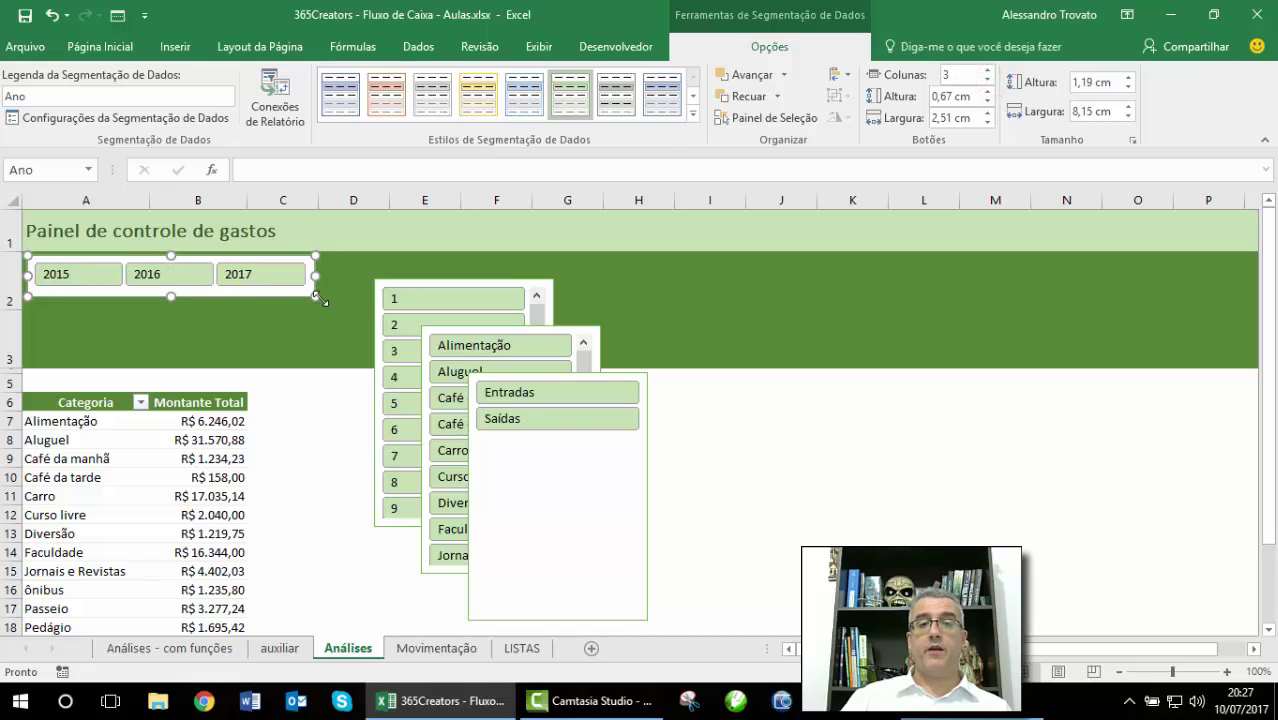
- Trim the Ano slicer to about 8.04 cm wide and 1.11 cm high, and nudge it slightly left and up
{"action": "left_click_drag", "start_coordinate": [317, 297], "coordinate": [311, 289]}
{"action": "left_click_drag", "start_coordinate": [166, 289], "coordinate": [166, 293]}
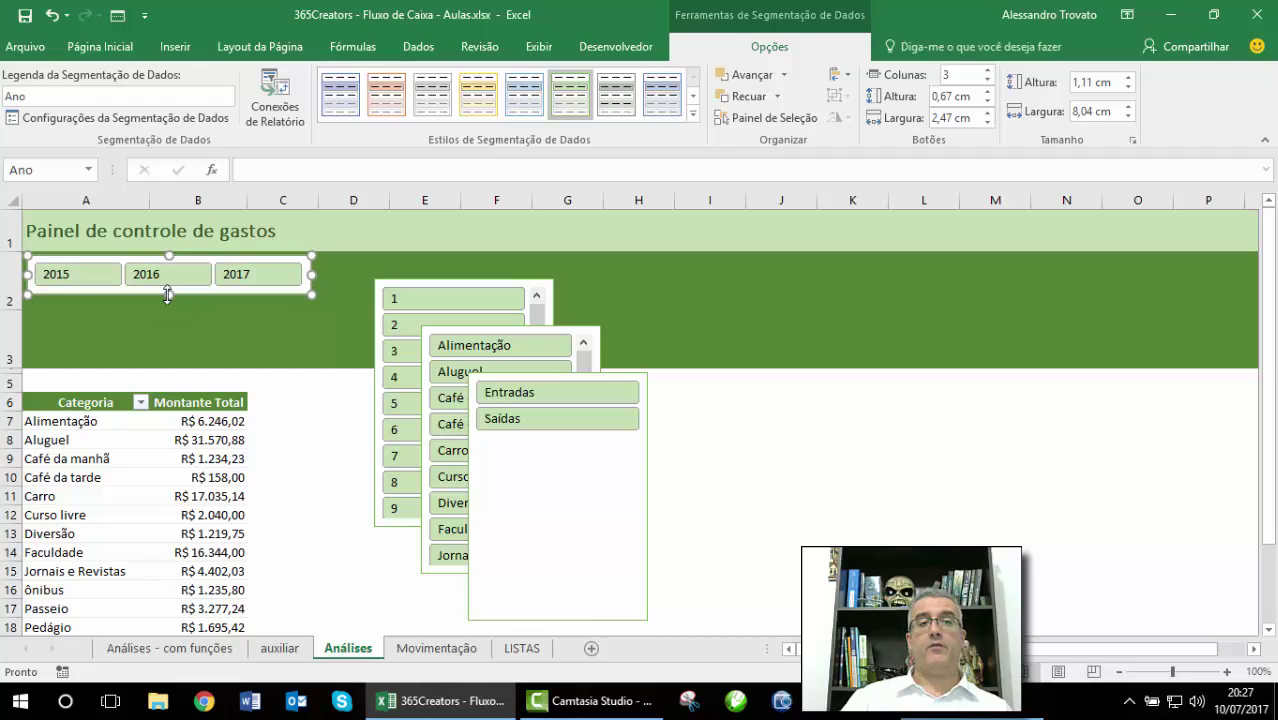
{"action": "left_click", "coordinate": [218, 318]}
{"action": "left_click", "coordinate": [62, 256]}
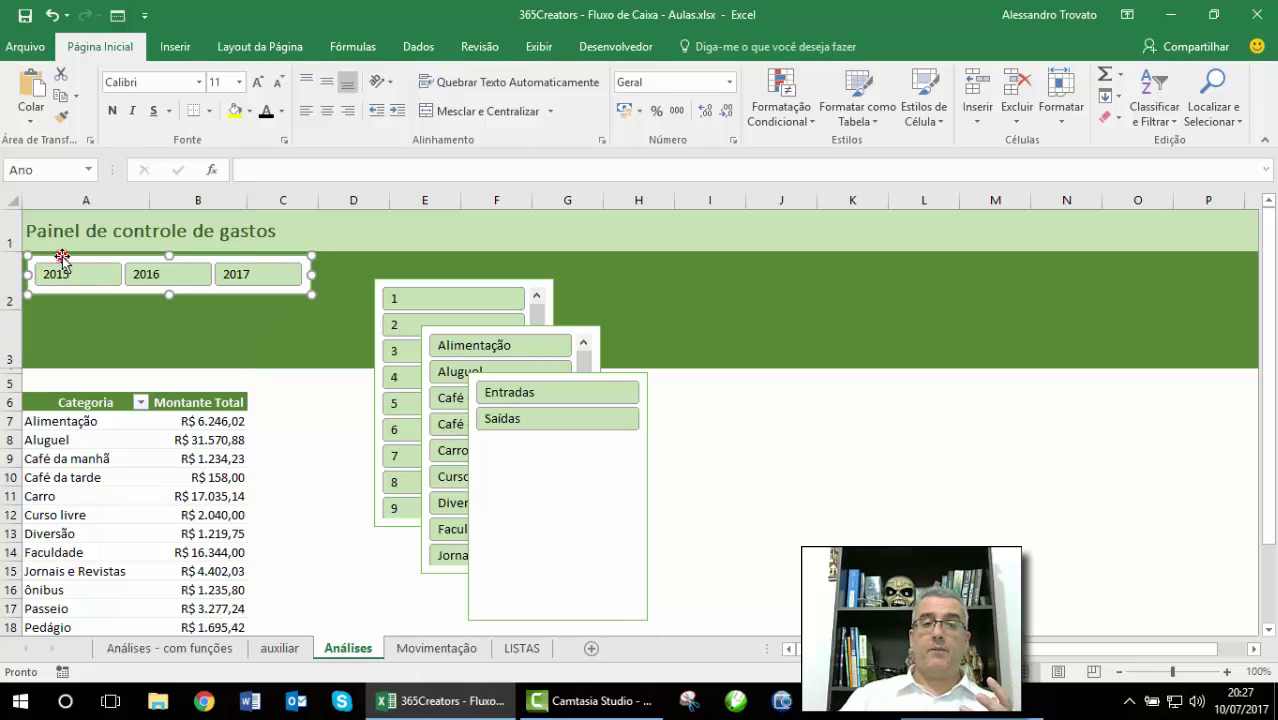
{"action": "key", "text": "Left"}
{"action": "key", "text": "Up"}
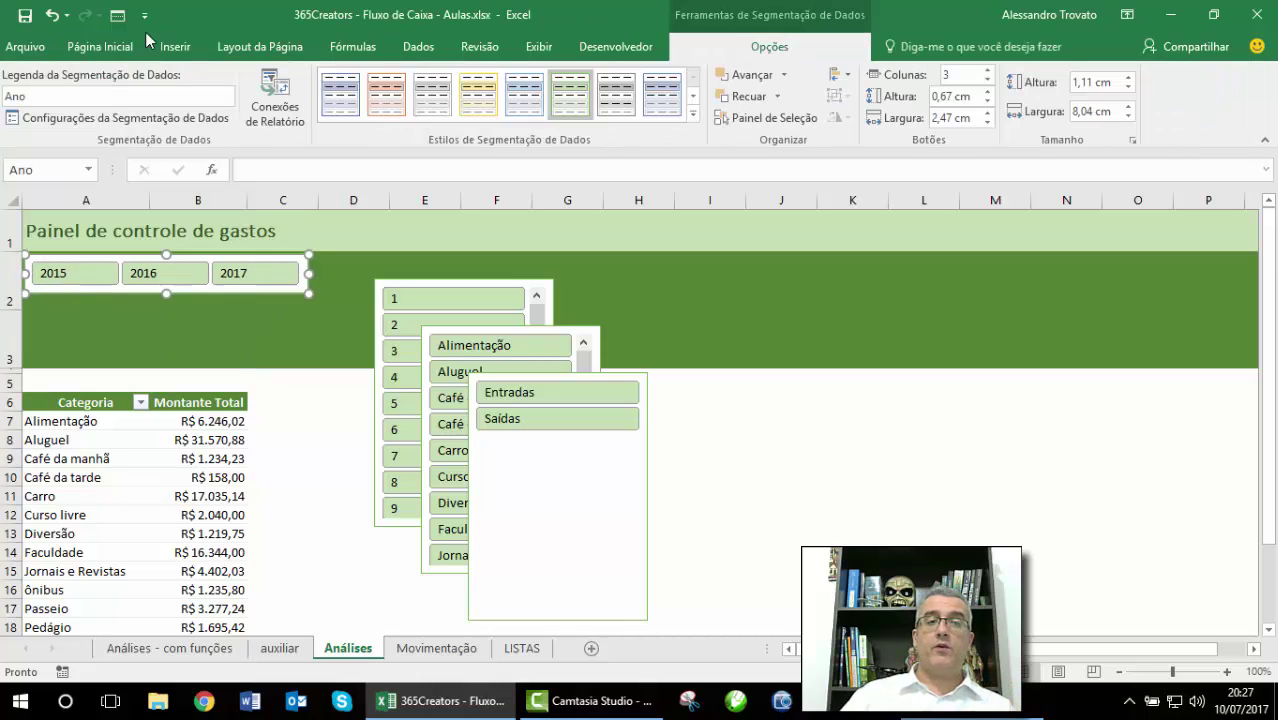
{"action": "left_click", "coordinate": [228, 338]}
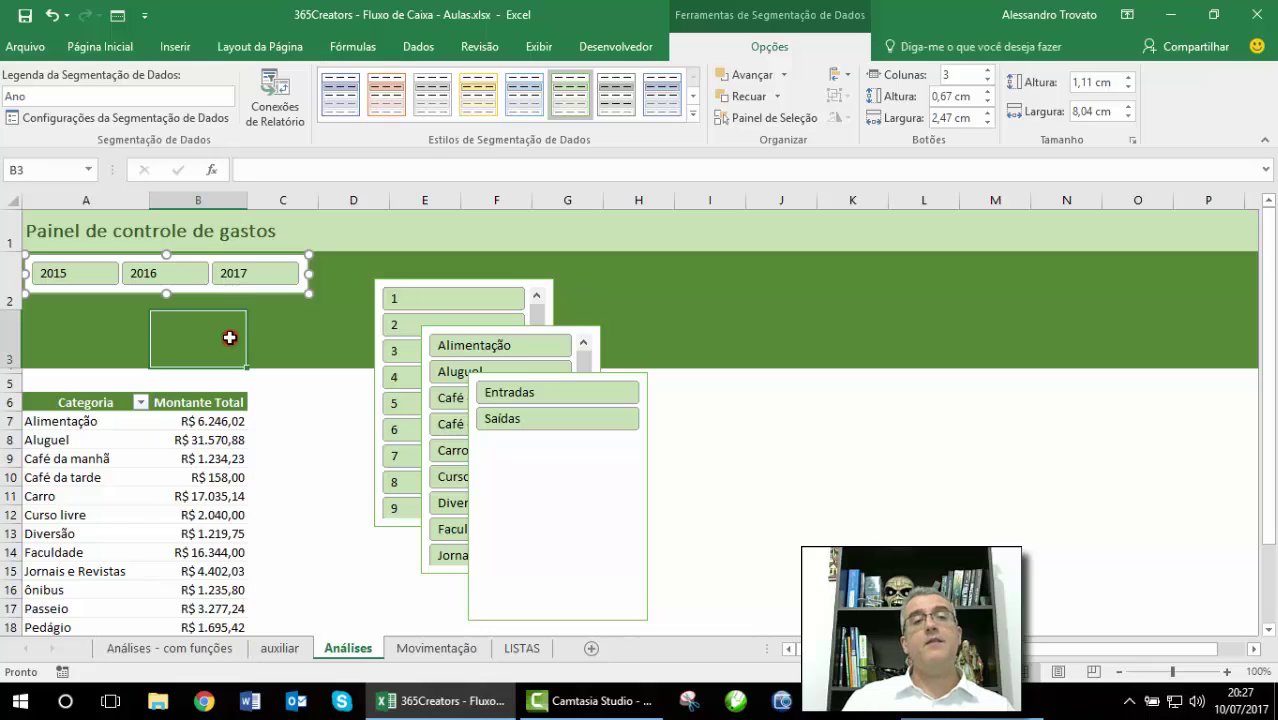
{"action": "left_click", "coordinate": [310, 280]}
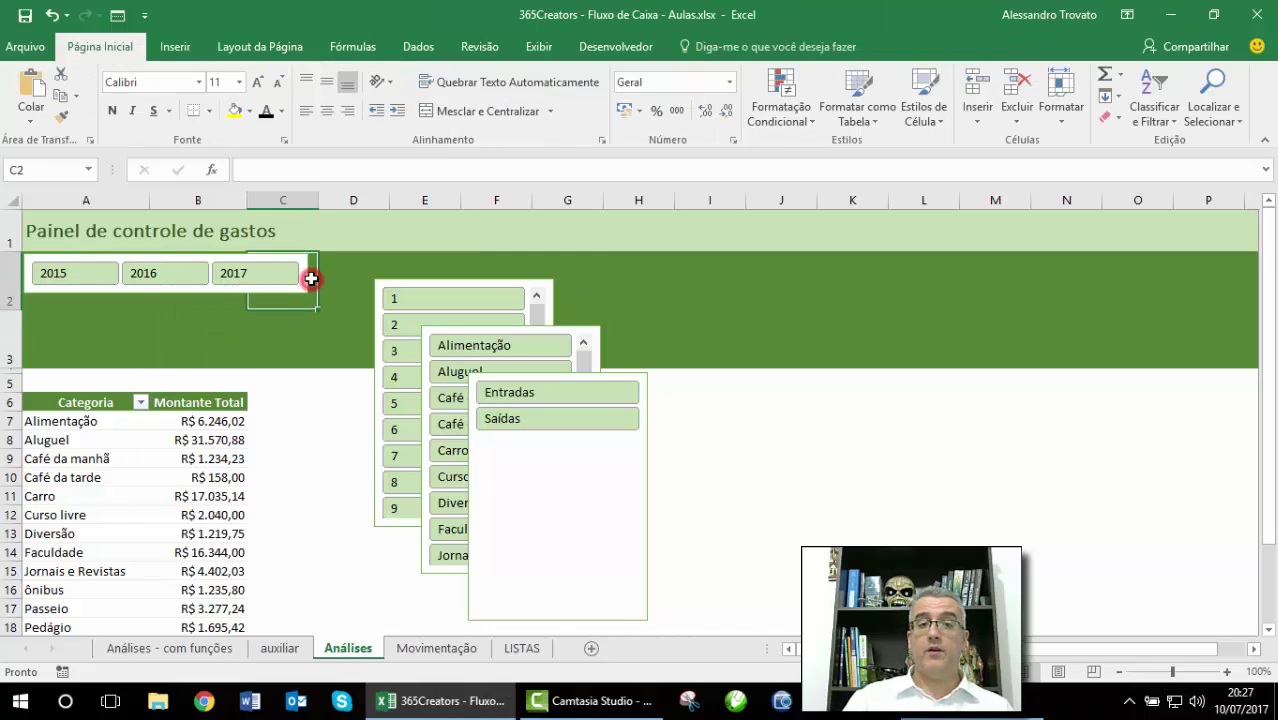
{"action": "left_click", "coordinate": [307, 278]}
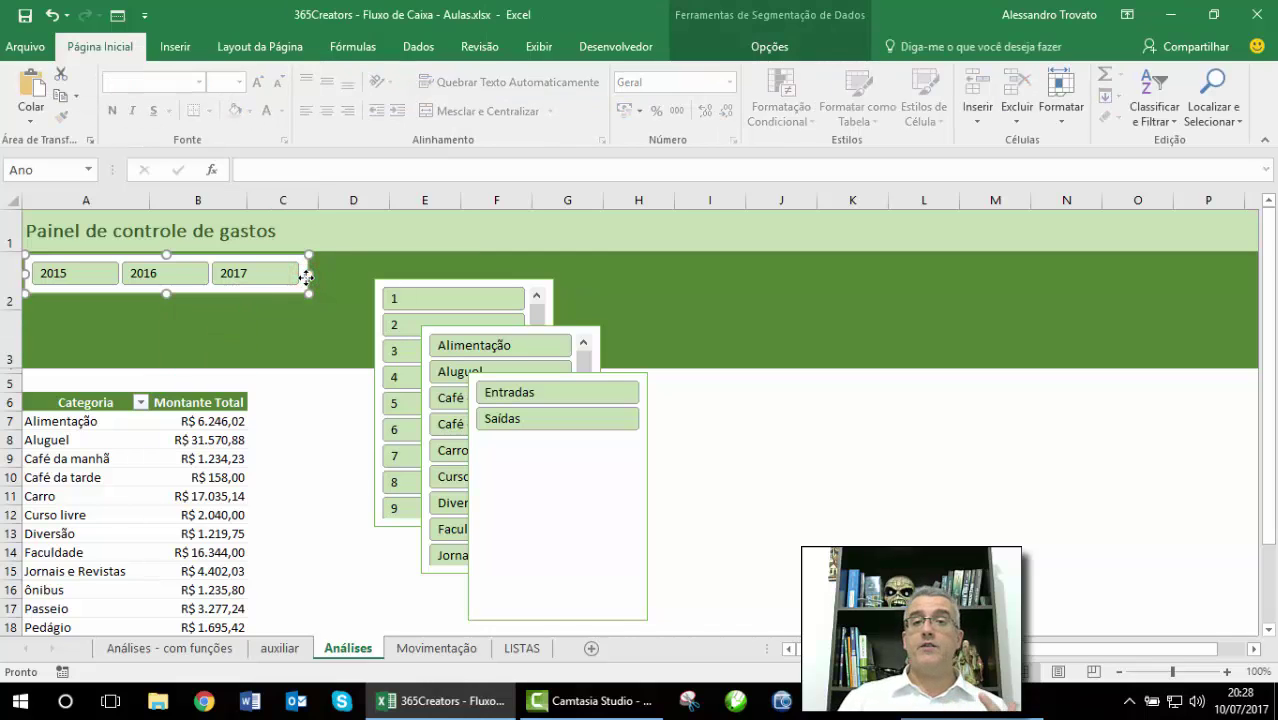
{"action": "left_click", "coordinate": [769, 46]}
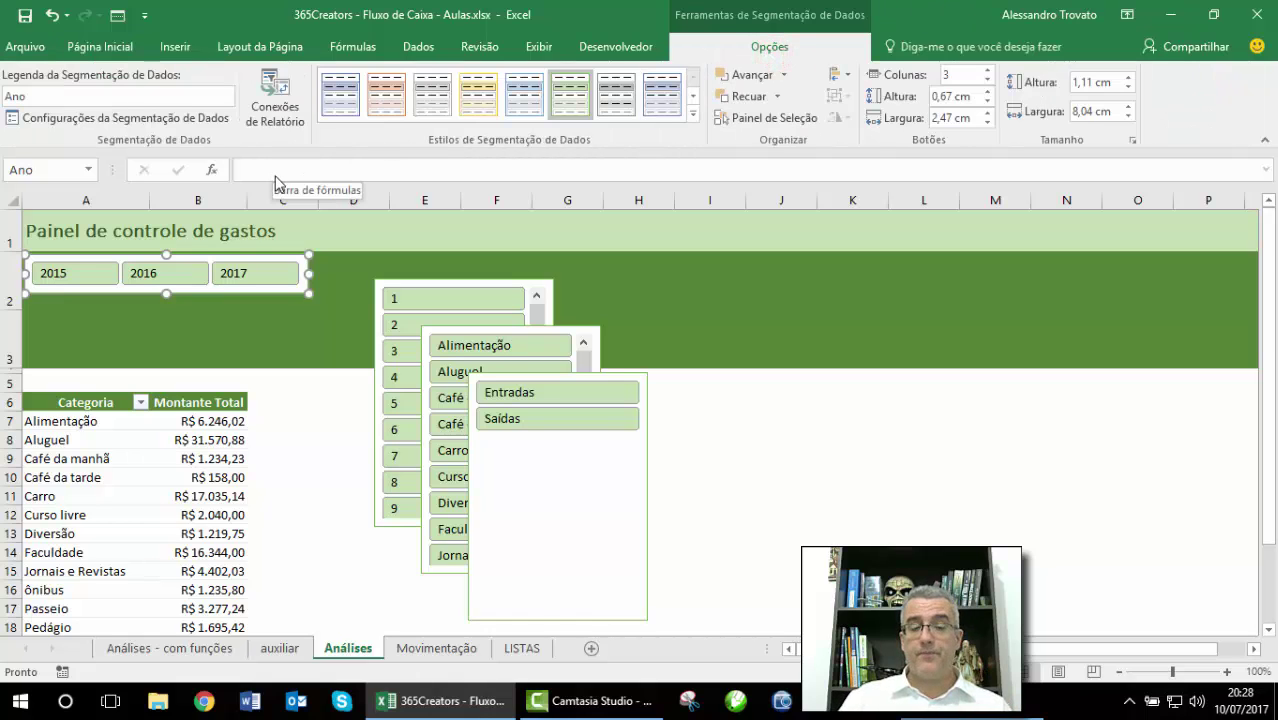
- Move the Mês slicer next to the Ano slicer and resize it to about 21.67 cm wide and 1.35 cm high
{"action": "left_click", "coordinate": [478, 281]}
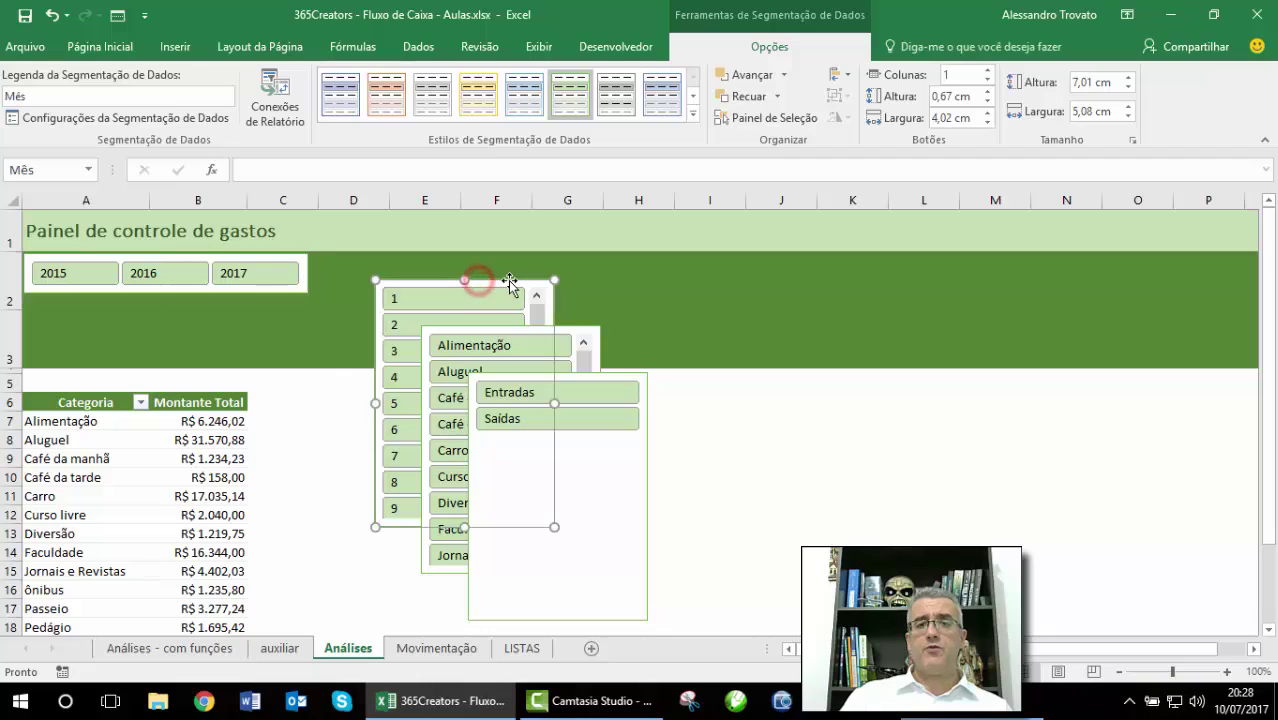
{"action": "left_click_drag", "start_coordinate": [509, 283], "coordinate": [447, 258]}
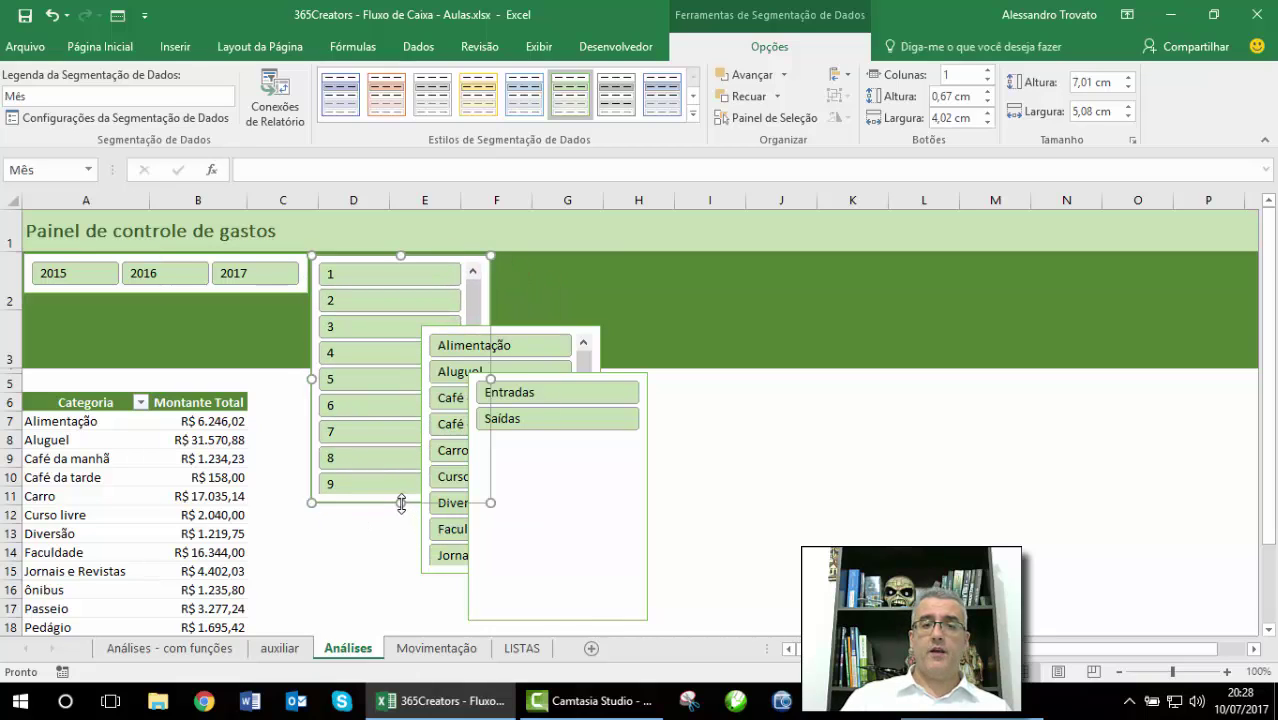
{"action": "left_click_drag", "start_coordinate": [401, 503], "coordinate": [403, 302]}
{"action": "left_click_drag", "start_coordinate": [491, 279], "coordinate": [1077, 268]}
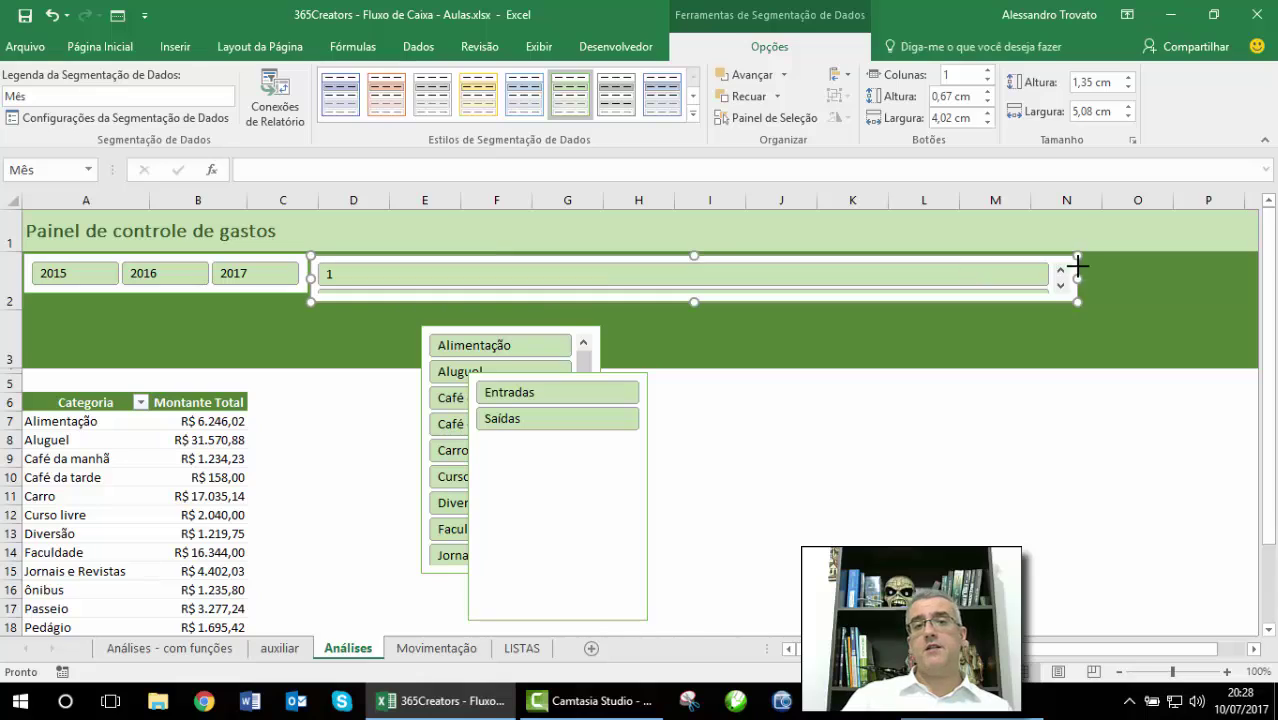
- Check the Ano slicer's height and set the Mês slicer's height to the same 1,11 cm
{"action": "left_click", "coordinate": [140, 293]}
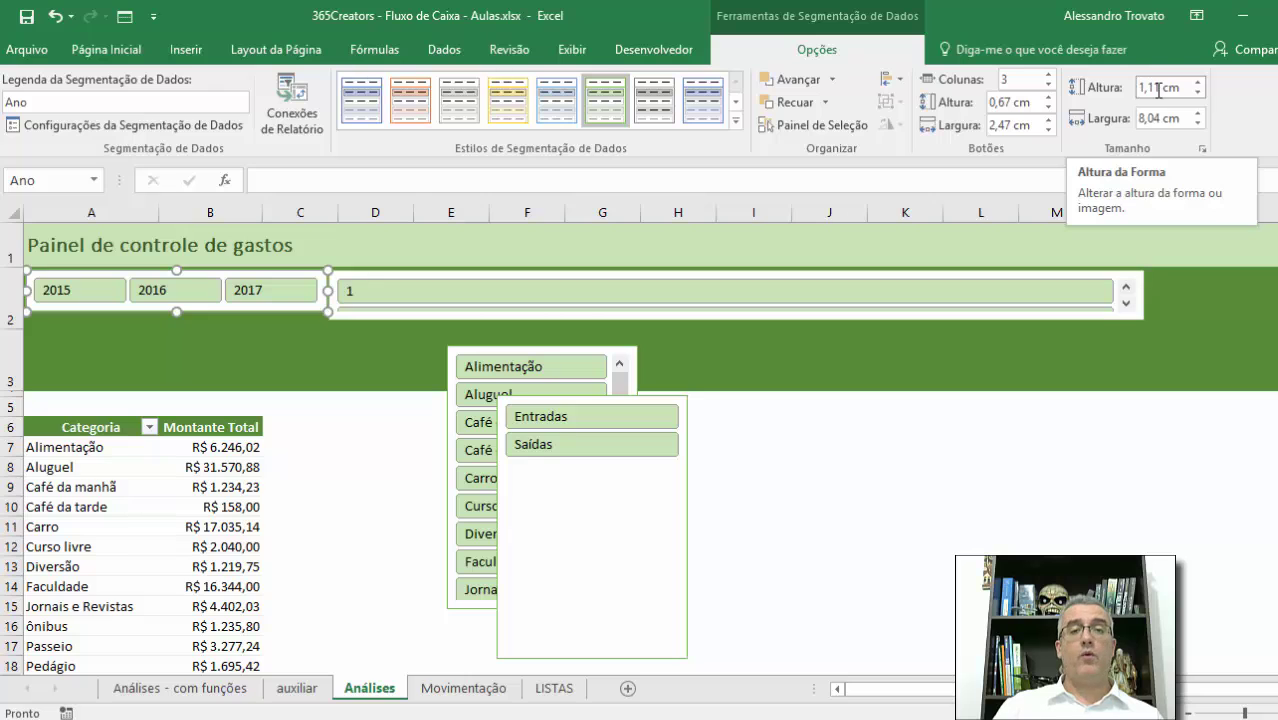
{"action": "left_click", "coordinate": [337, 278]}
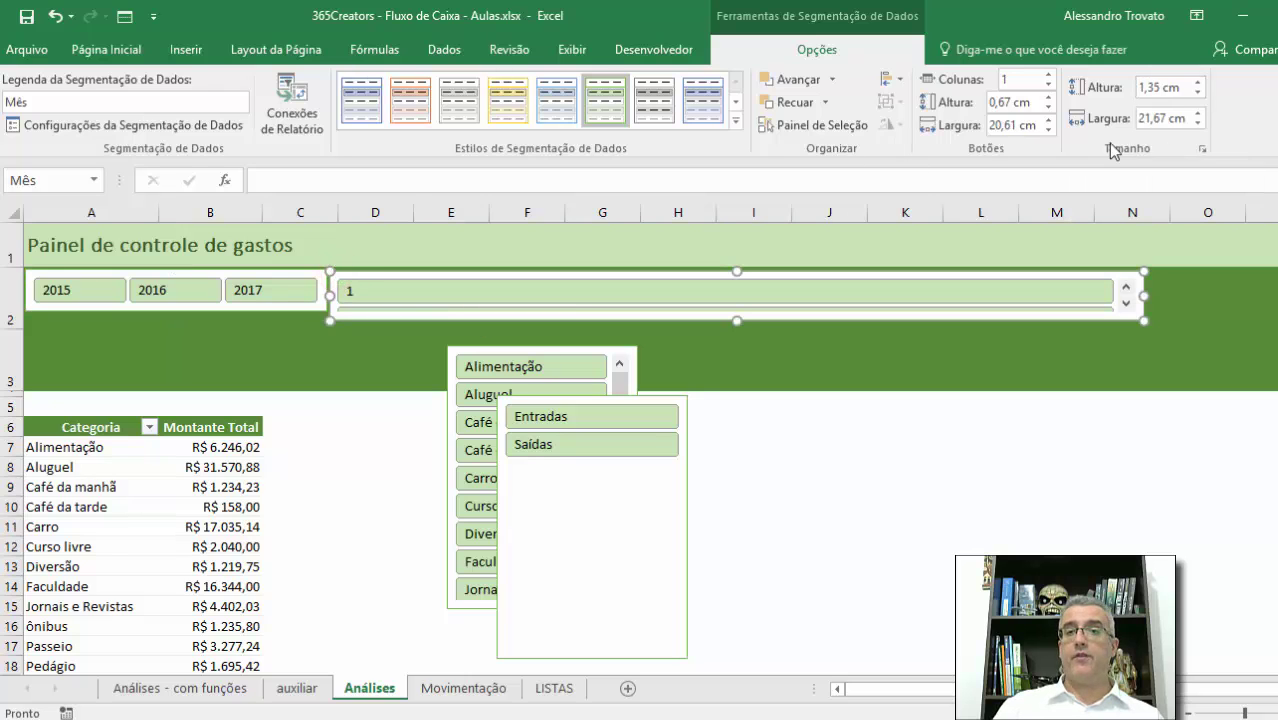
{"action": "left_click", "coordinate": [1165, 87]}
{"action": "type", "text": "1,11"}
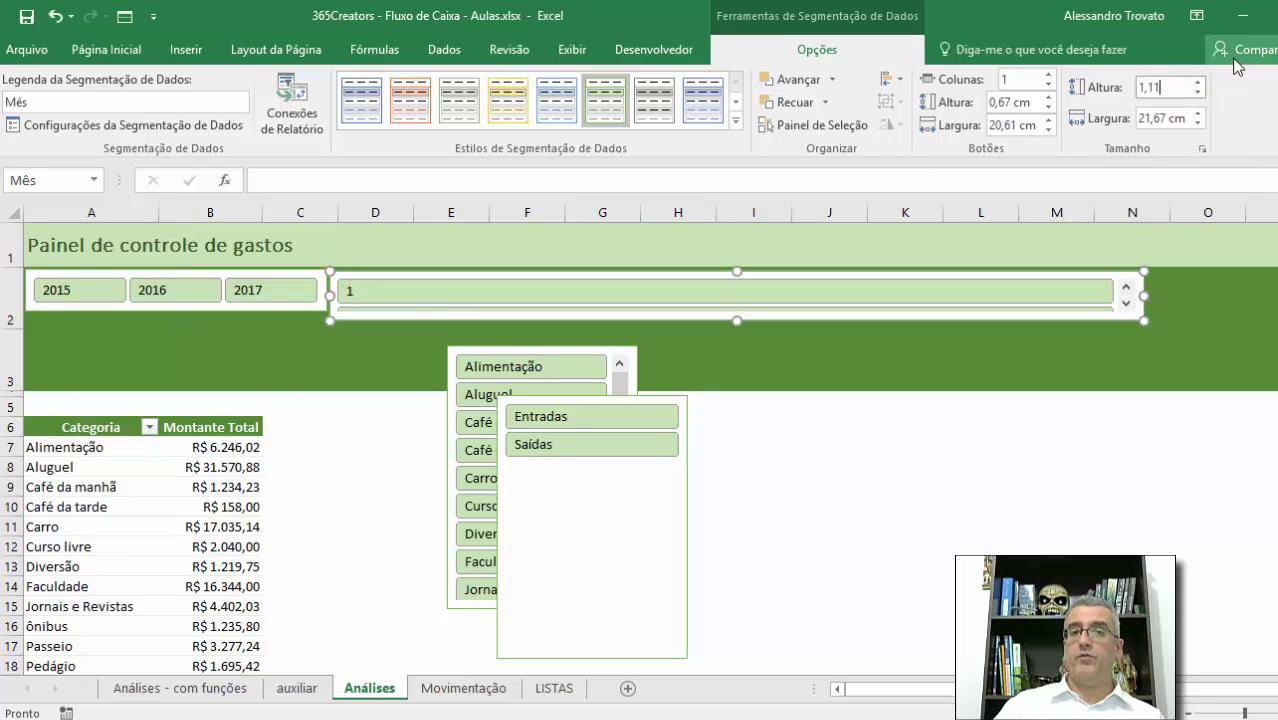
{"action": "key", "text": "Return"}
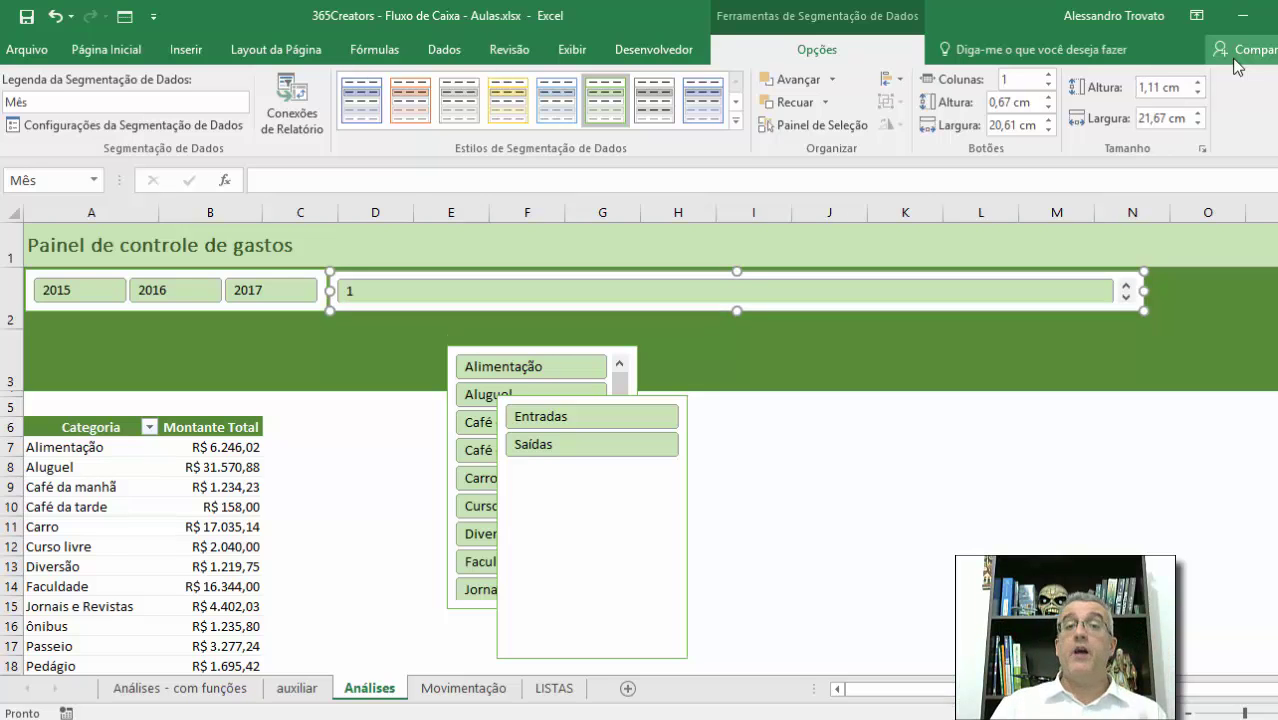
- Arrange the Mês slicer's buttons in 12 columns
{"action": "left_click", "coordinate": [1048, 75]}
{"action": "left_click", "coordinate": [1048, 75]}
{"action": "left_click", "coordinate": [1048, 75]}
{"action": "left_click", "coordinate": [1048, 75]}
{"action": "left_click", "coordinate": [1048, 75]}
{"action": "left_click", "coordinate": [1048, 75]}
{"action": "left_click", "coordinate": [1048, 75]}
{"action": "left_click", "coordinate": [1048, 75]}
{"action": "left_click", "coordinate": [1048, 75]}
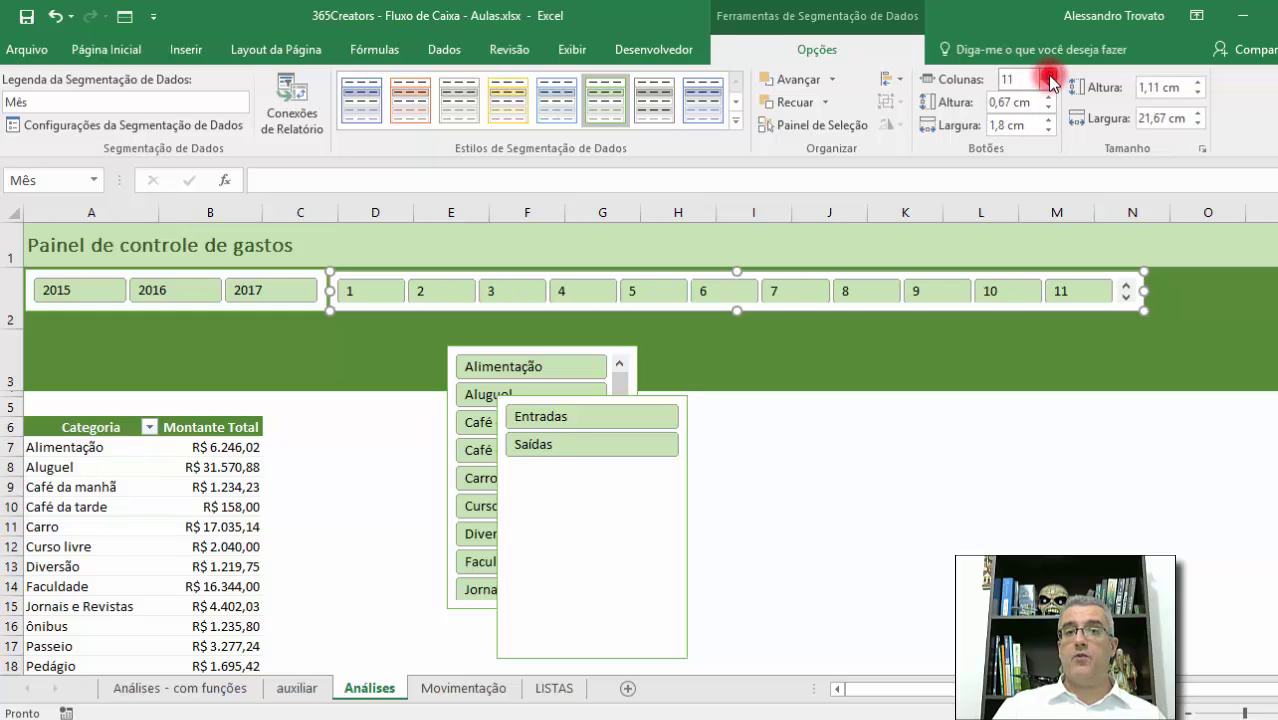
{"action": "left_click", "coordinate": [1048, 75]}
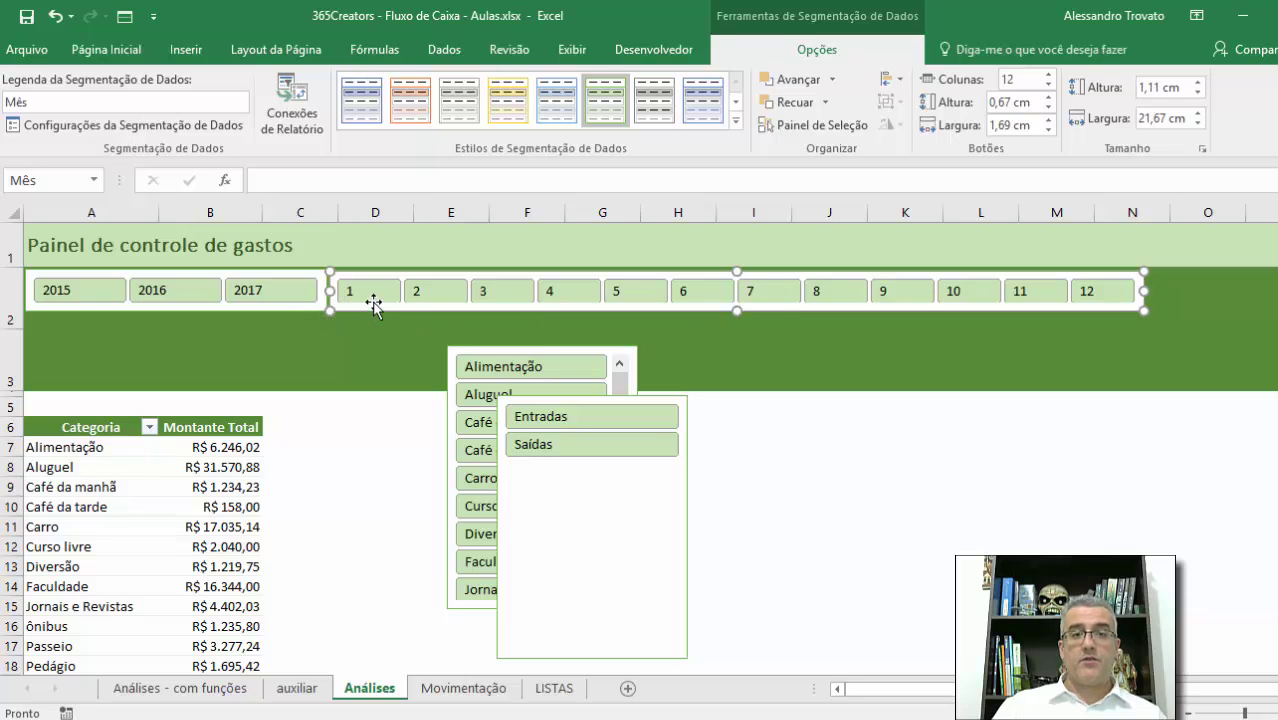
- Select the Ano and Mês slicers together and set their common height to 1,2 cm
{"action": "left_click", "coordinate": [317, 312], "text": "shift"}
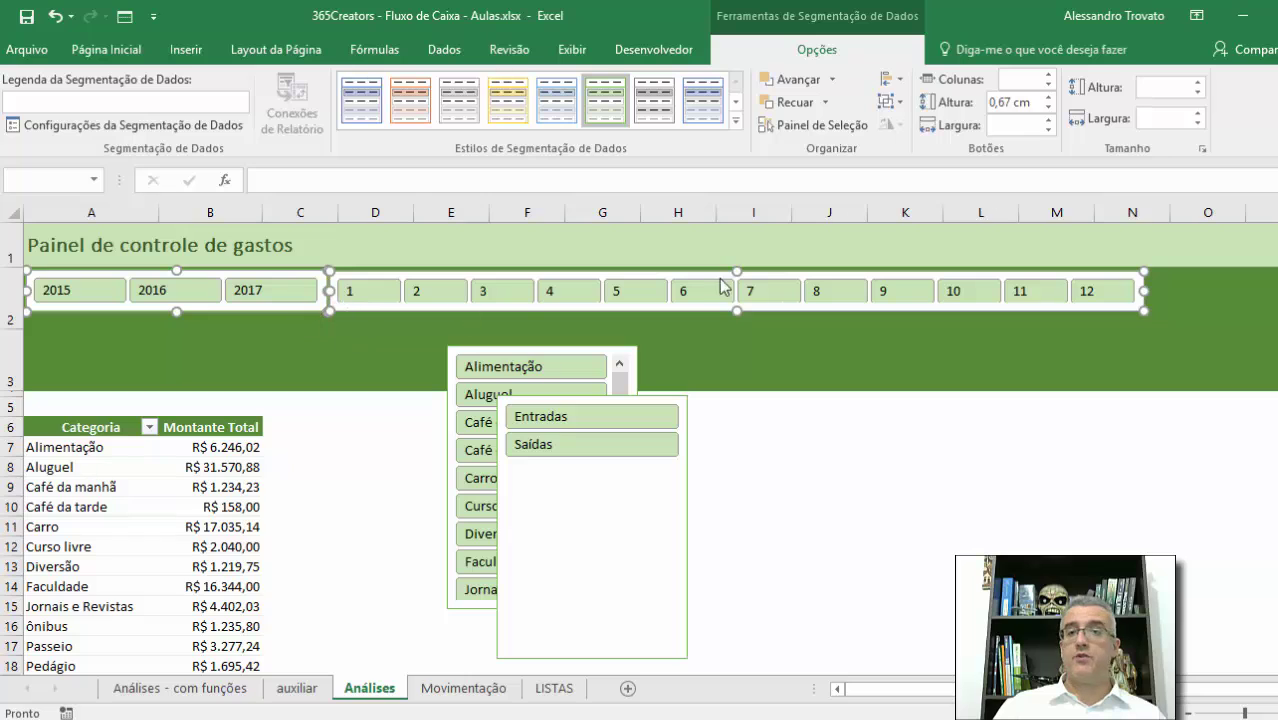
{"action": "left_click", "coordinate": [1163, 84]}
{"action": "type", "text": "1,2"}
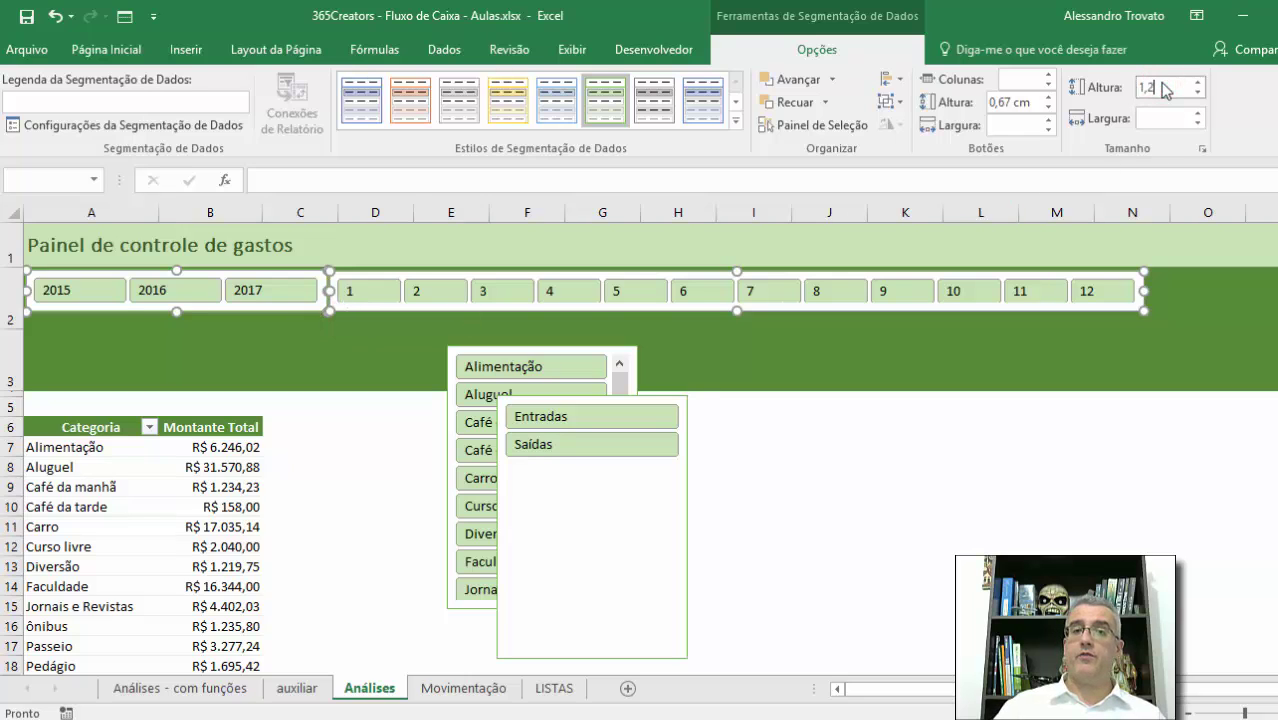
{"action": "key", "text": "Return"}
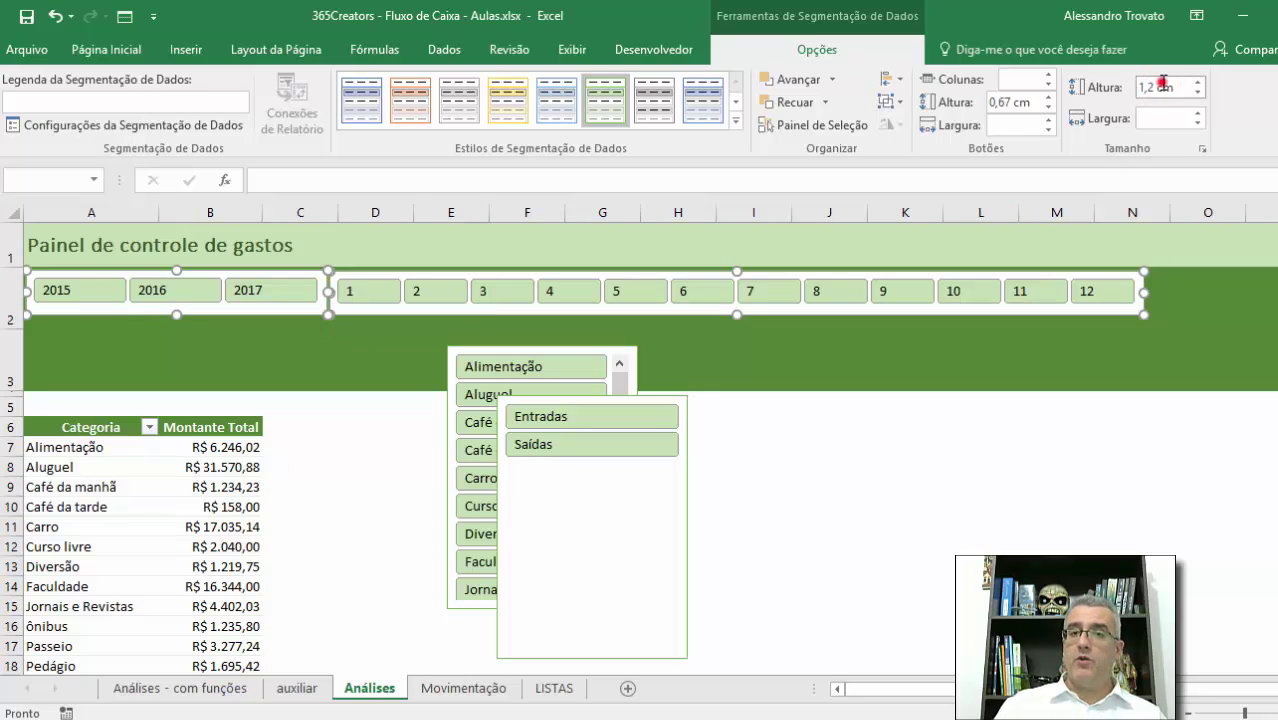
- Try common heights of 1,18 cm and 1,16 cm for the Ano and Mês slicers
{"action": "left_click", "coordinate": [1163, 87]}
{"action": "type", "text": "1,18"}
{"action": "key", "text": "Return"}
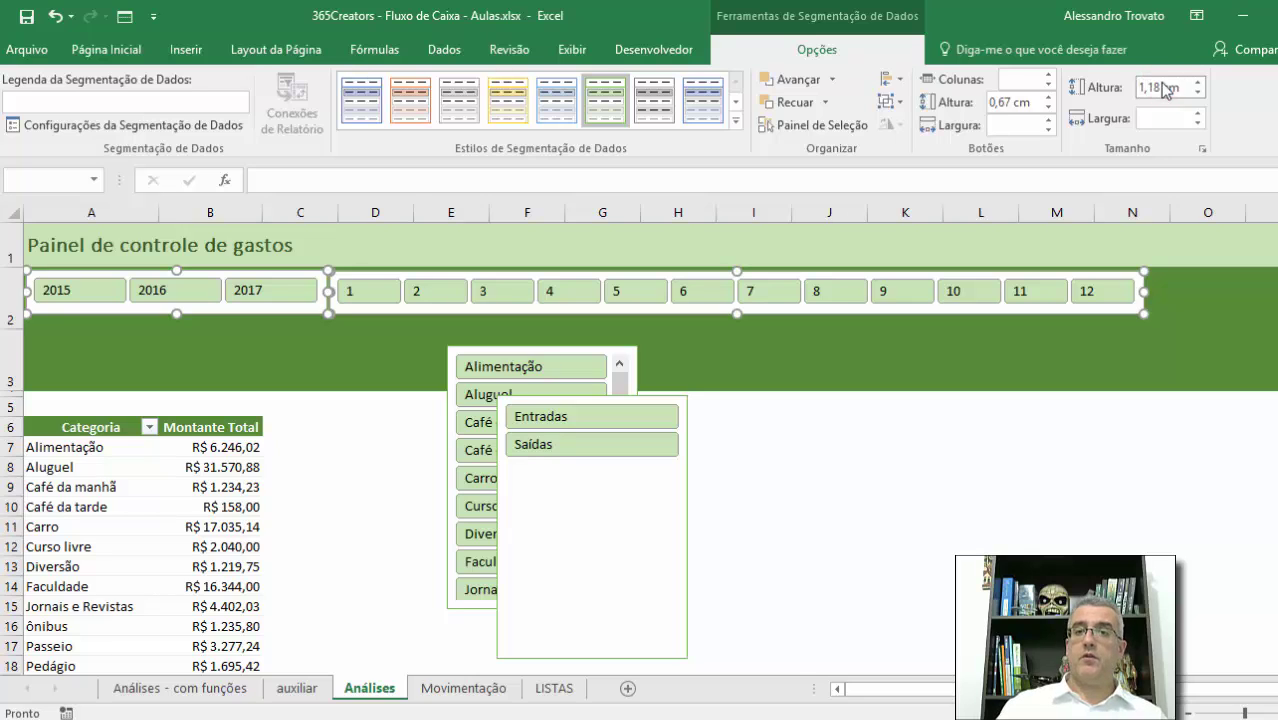
{"action": "left_click", "coordinate": [1163, 87]}
{"action": "type", "text": "1,16"}
{"action": "key", "text": "Return"}
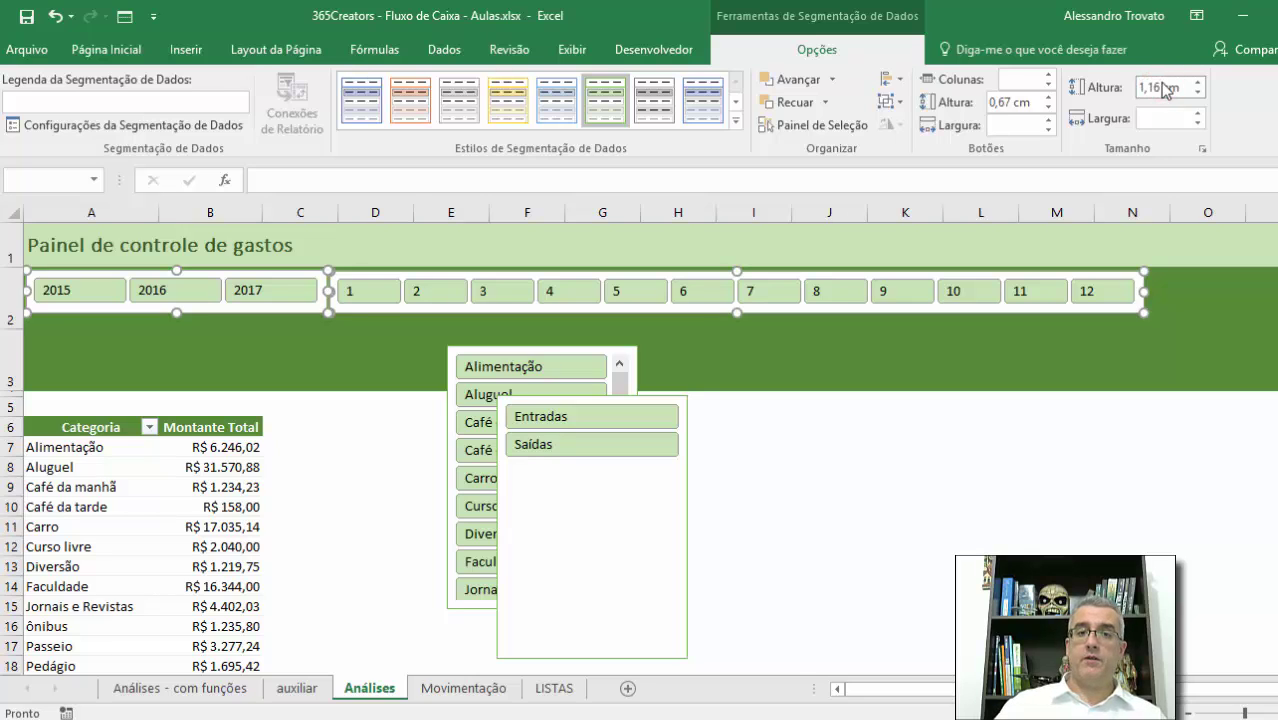
- Set the height of both the Ano and Mês slicers to 1,12 cm and deselect them
{"action": "left_click", "coordinate": [1163, 87]}
{"action": "type", "text": "1,"}
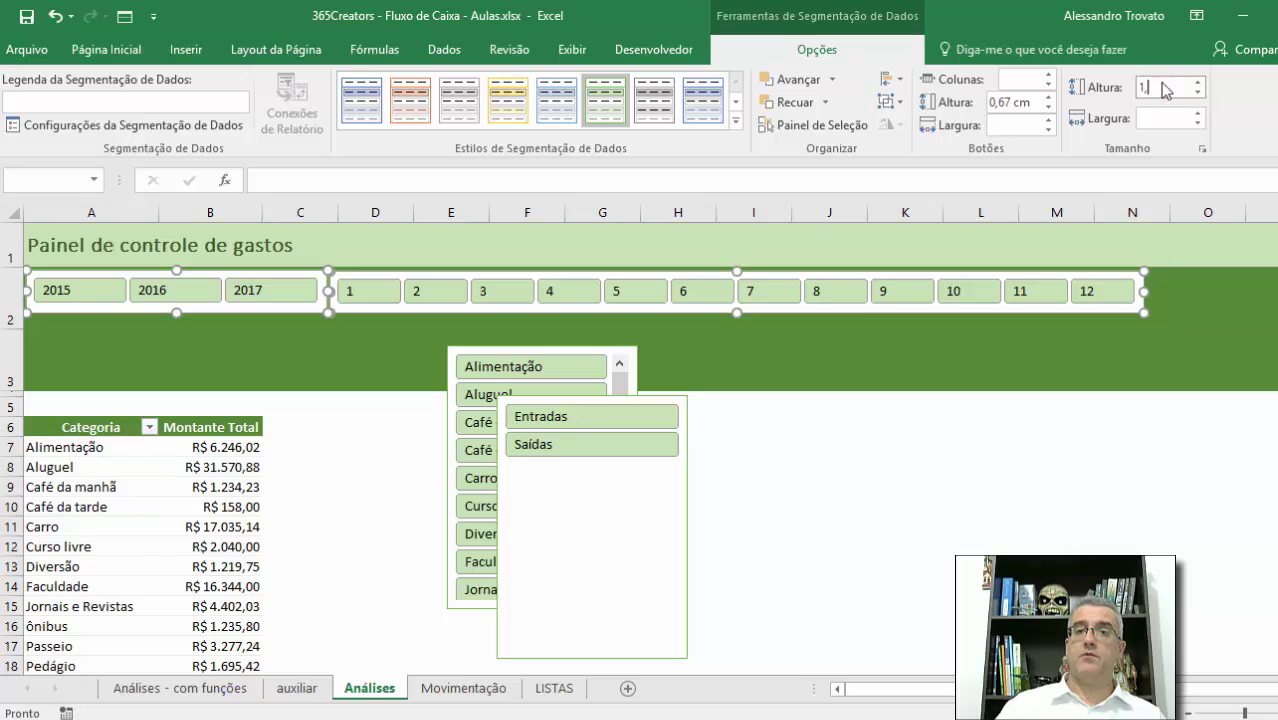
{"action": "type", "text": "12"}
{"action": "key", "text": "Return"}
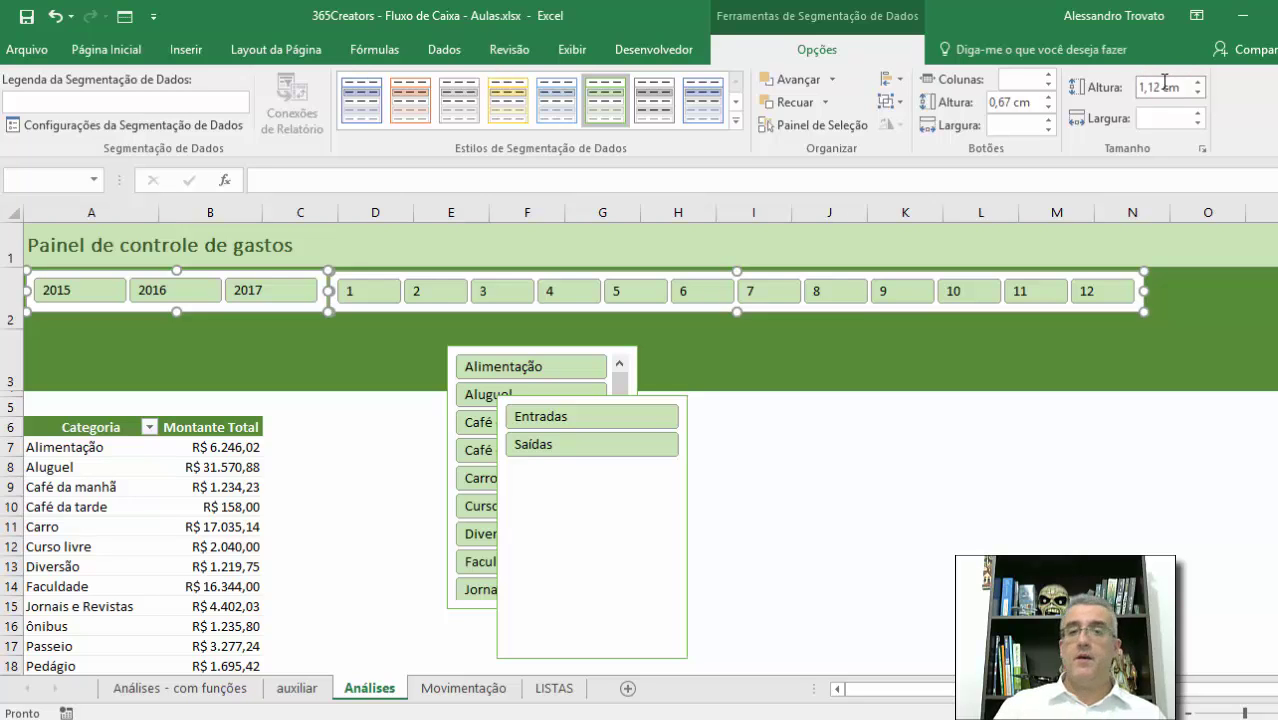
{"action": "left_click", "coordinate": [1207, 330]}
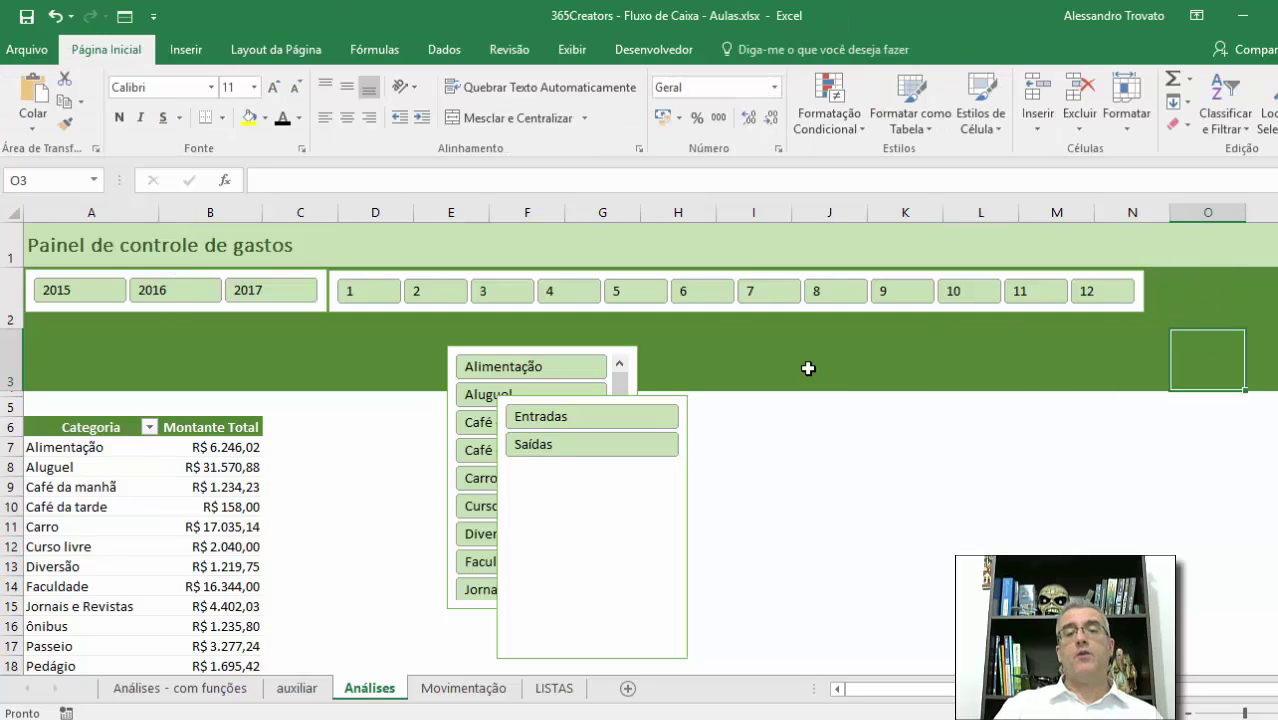
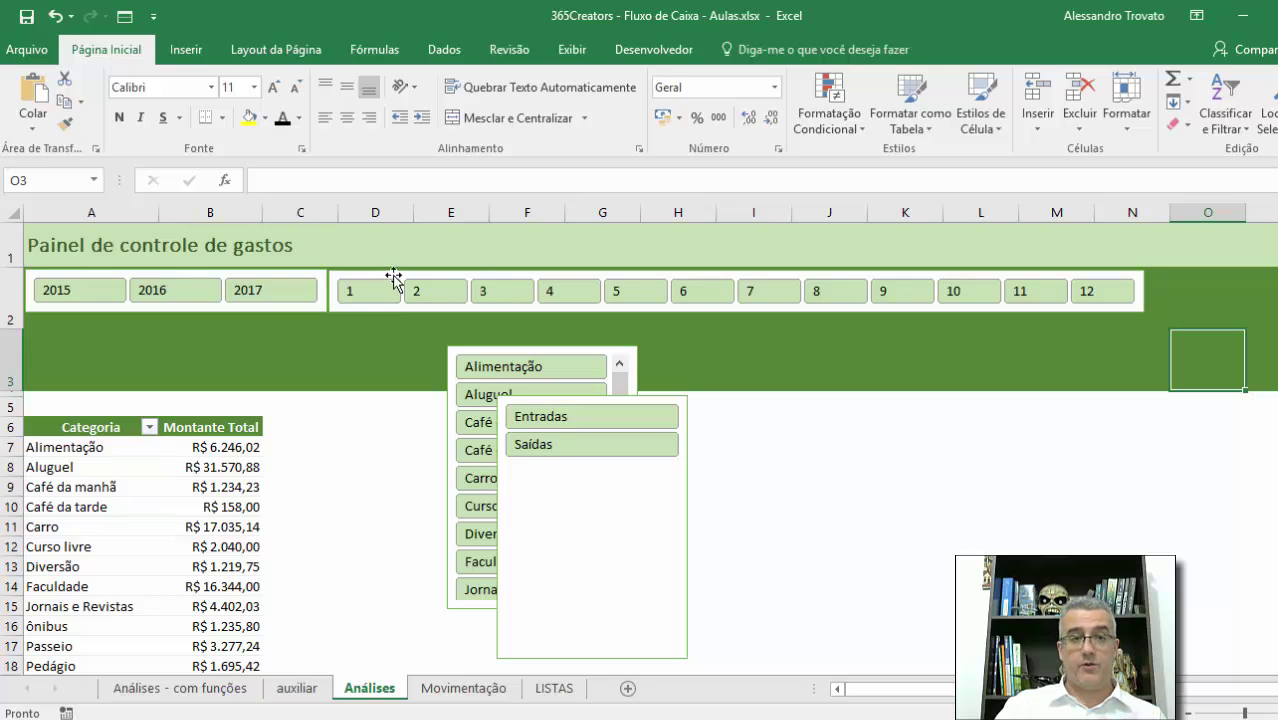
- Narrow the Ano slicer to end within column B, move the Mês slicer up beside it and narrow that to end in column K
{"action": "left_click", "coordinate": [325, 290]}
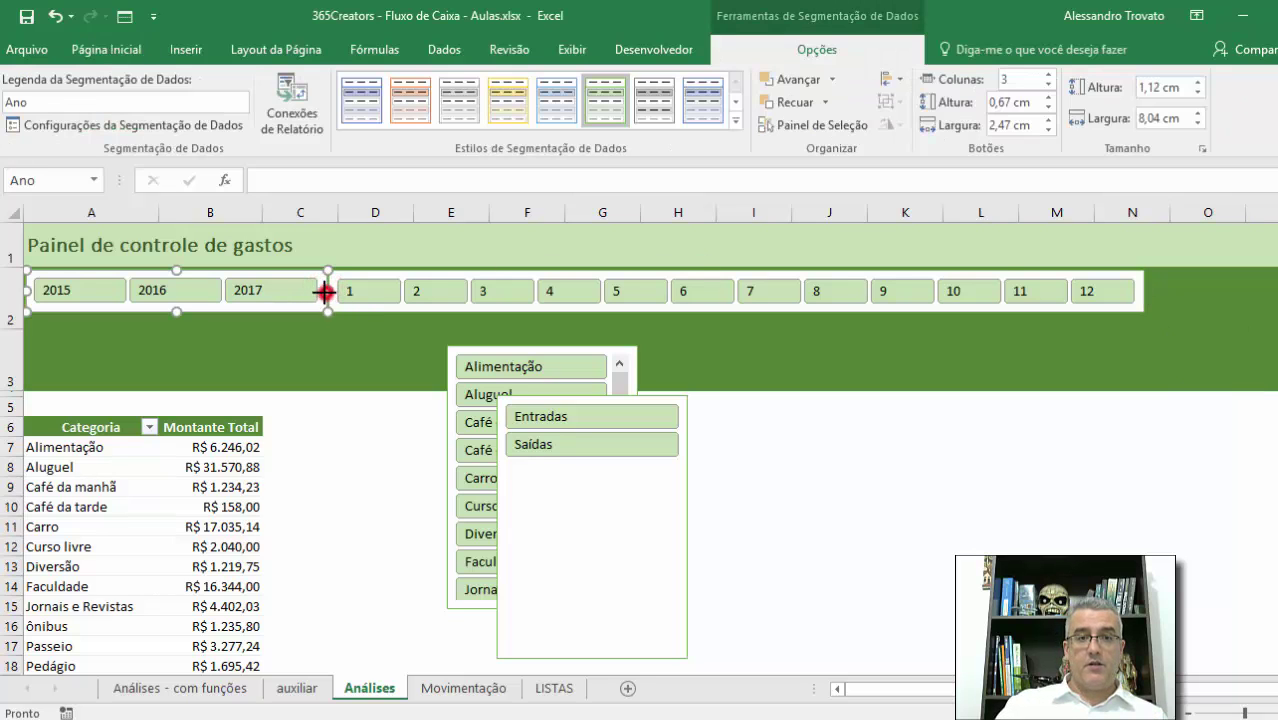
{"action": "left_click_drag", "start_coordinate": [322, 288], "coordinate": [251, 297]}
{"action": "left_click_drag", "start_coordinate": [362, 289], "coordinate": [278, 283]}
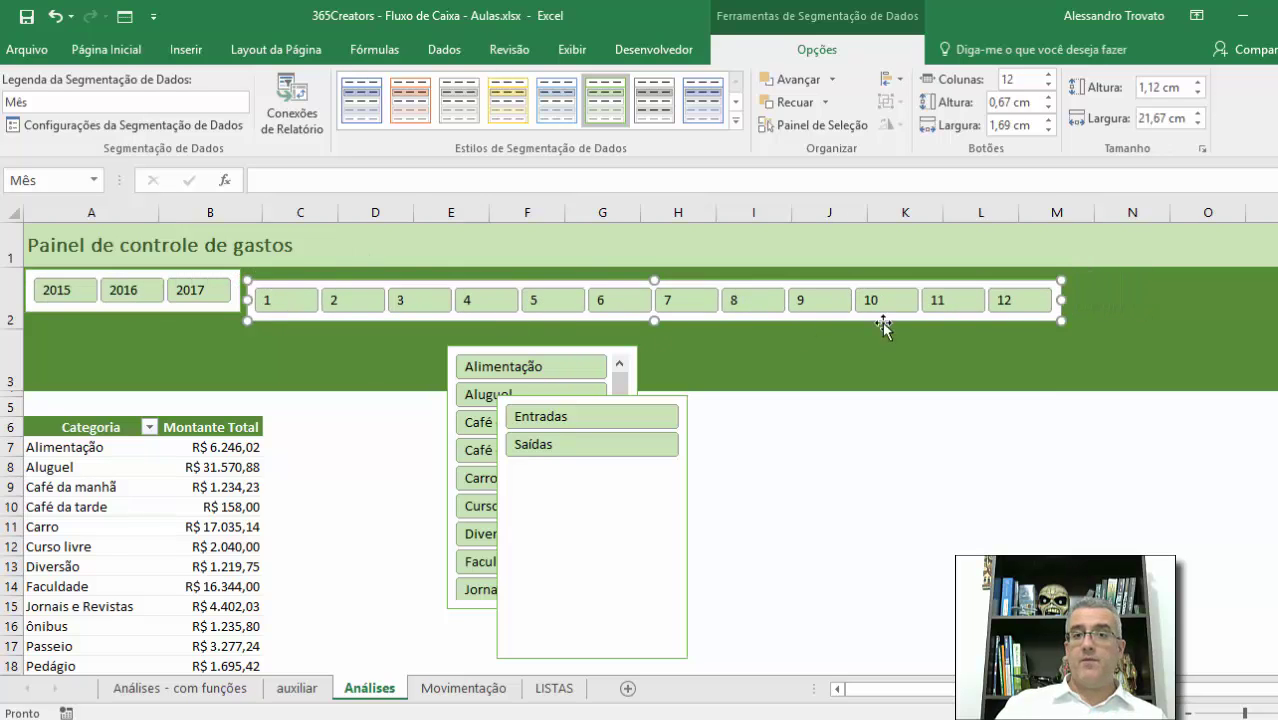
{"action": "left_click_drag", "start_coordinate": [1060, 298], "coordinate": [924, 300]}
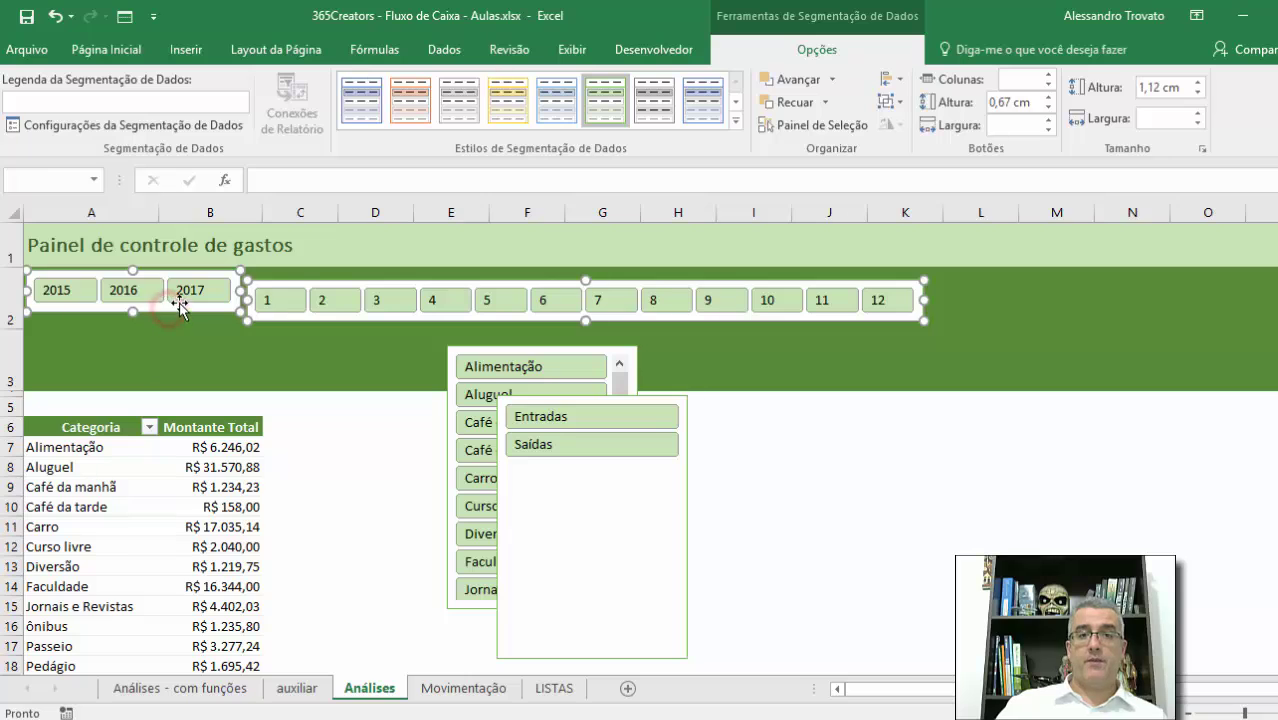
- Align the top edges of the Ano and Mês slicers and deselect them
{"action": "left_click", "coordinate": [886, 101]}
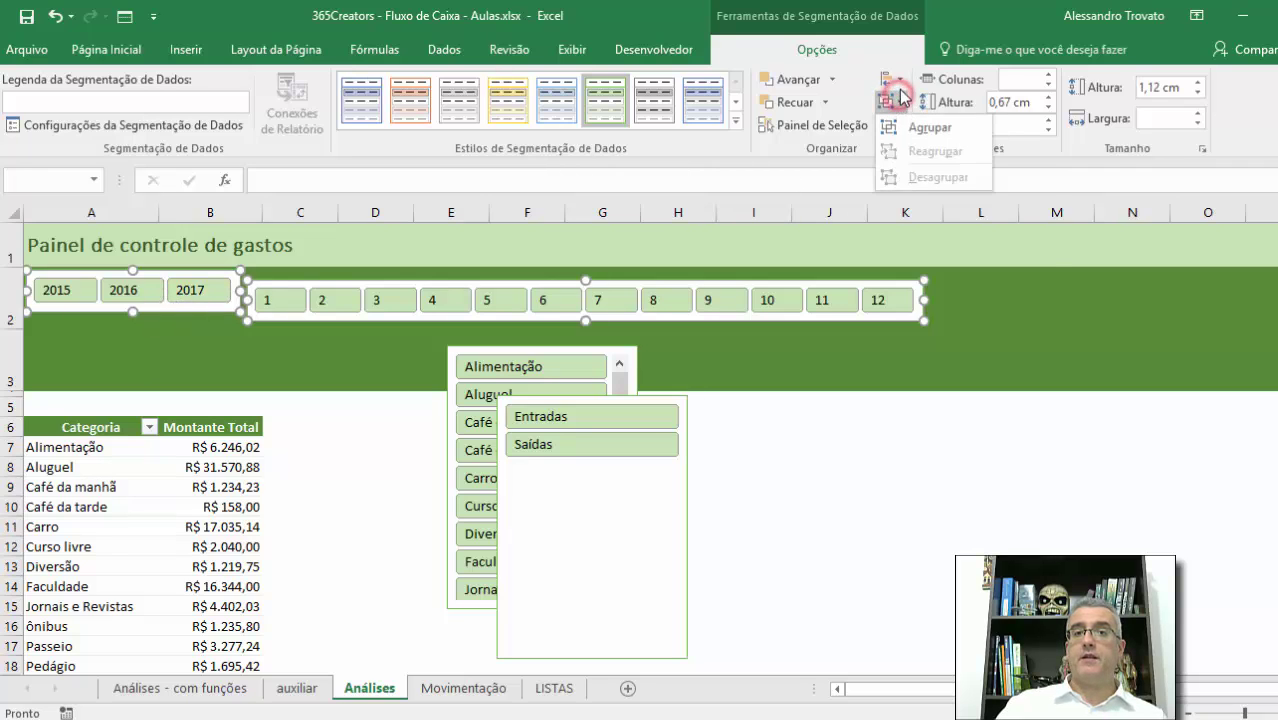
{"action": "left_click", "coordinate": [893, 79]}
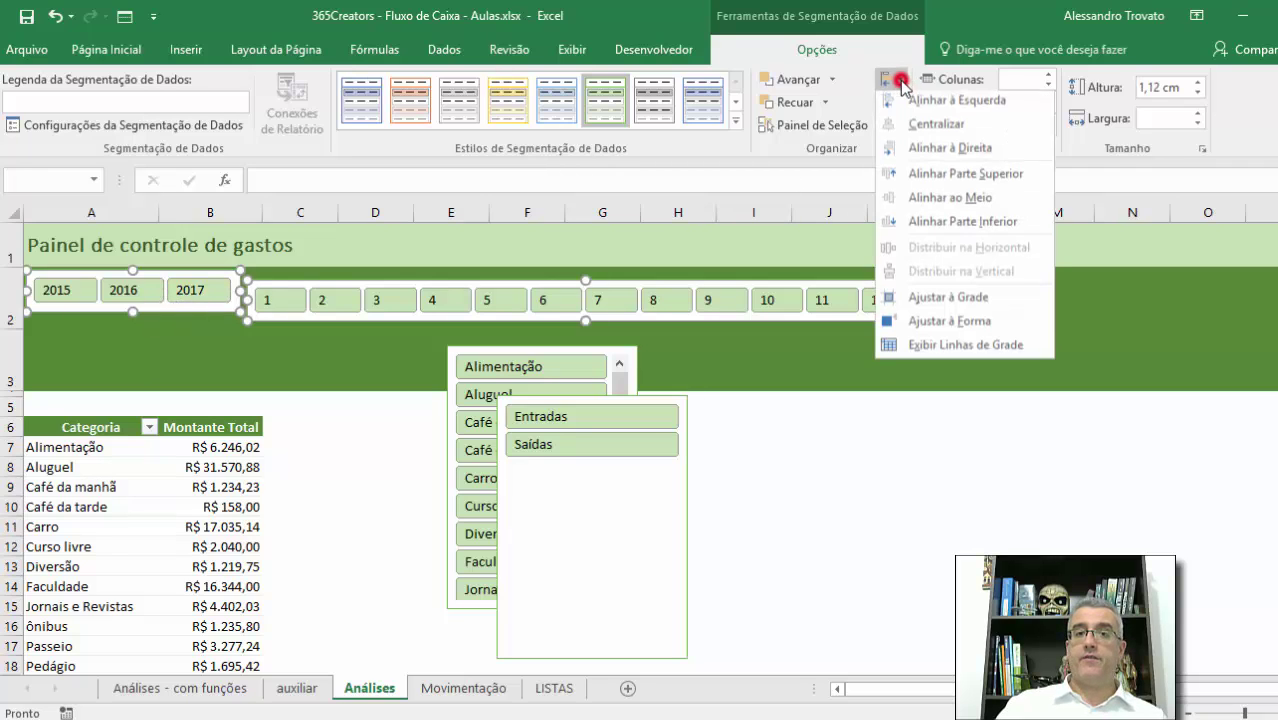
{"action": "left_click", "coordinate": [966, 178]}
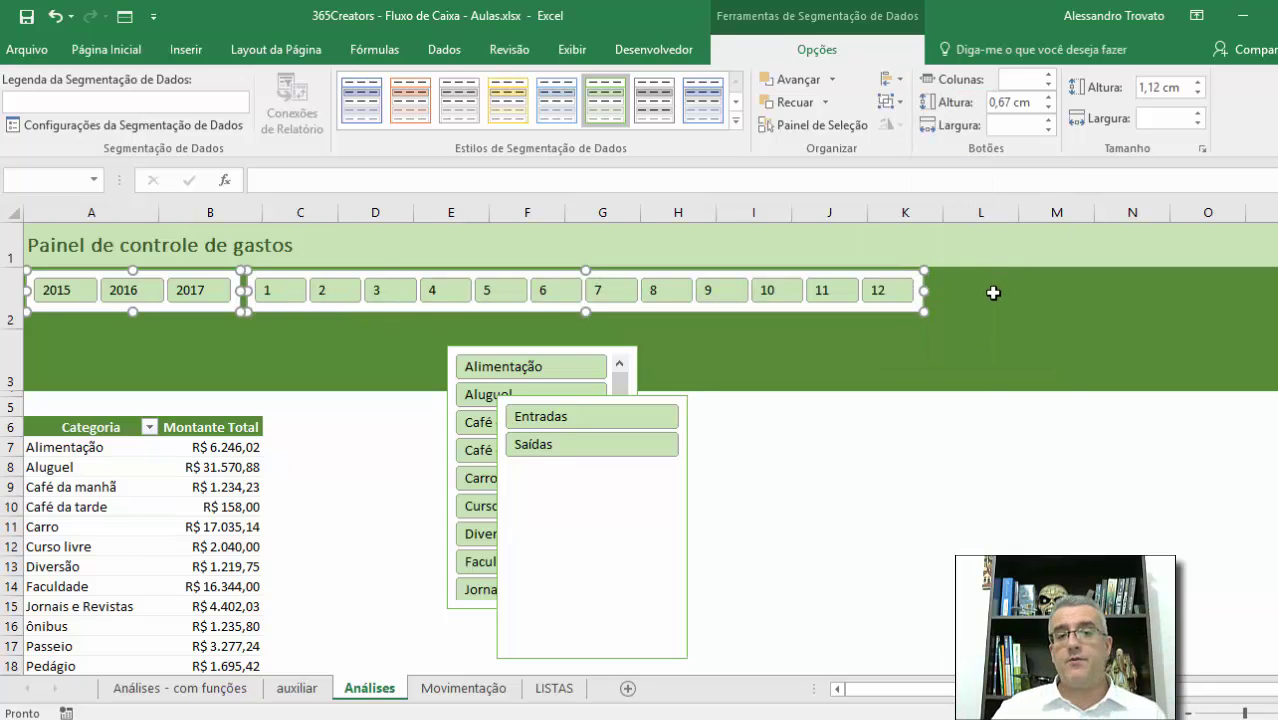
{"action": "left_click", "coordinate": [985, 358]}
- Move the Entrada / Saída slicer next to the Mês slicer and resize it to about 6.99 cm wide and 0.9 cm high
{"action": "left_click_drag", "start_coordinate": [608, 478], "coordinate": [1116, 392]}
{"action": "left_click_drag", "start_coordinate": [1118, 537], "coordinate": [1190, 310]}
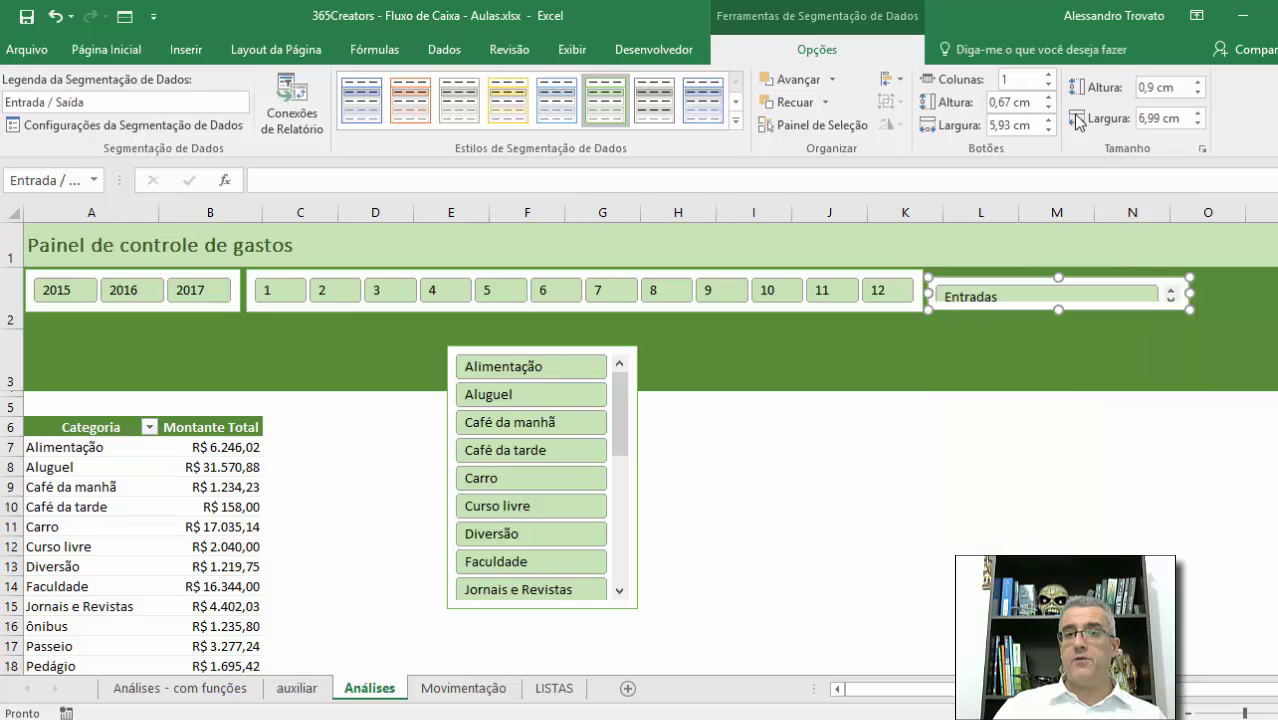
- Arrange the Entrada / Saída slicer's buttons in 2 columns and set its height to 1,12 cm
{"action": "left_click", "coordinate": [1048, 74]}
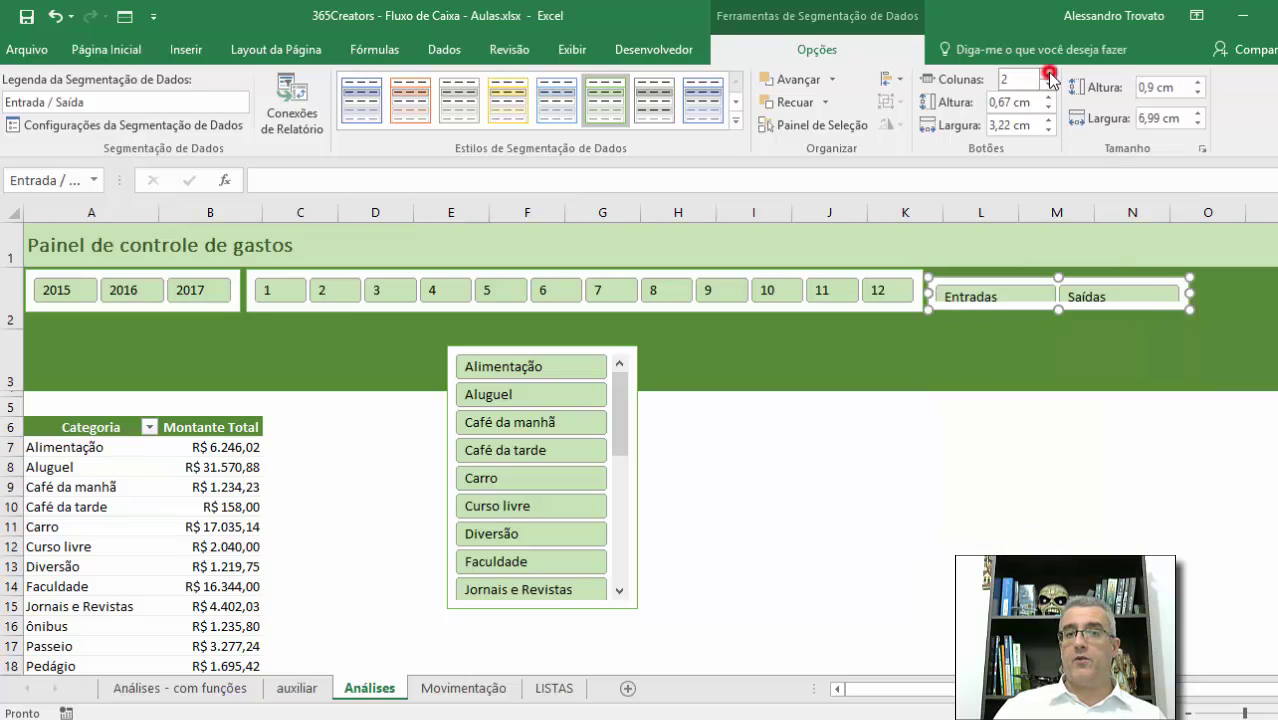
{"action": "left_click", "coordinate": [1185, 89]}
{"action": "type", "text": "1,12"}
{"action": "key", "text": "Return"}
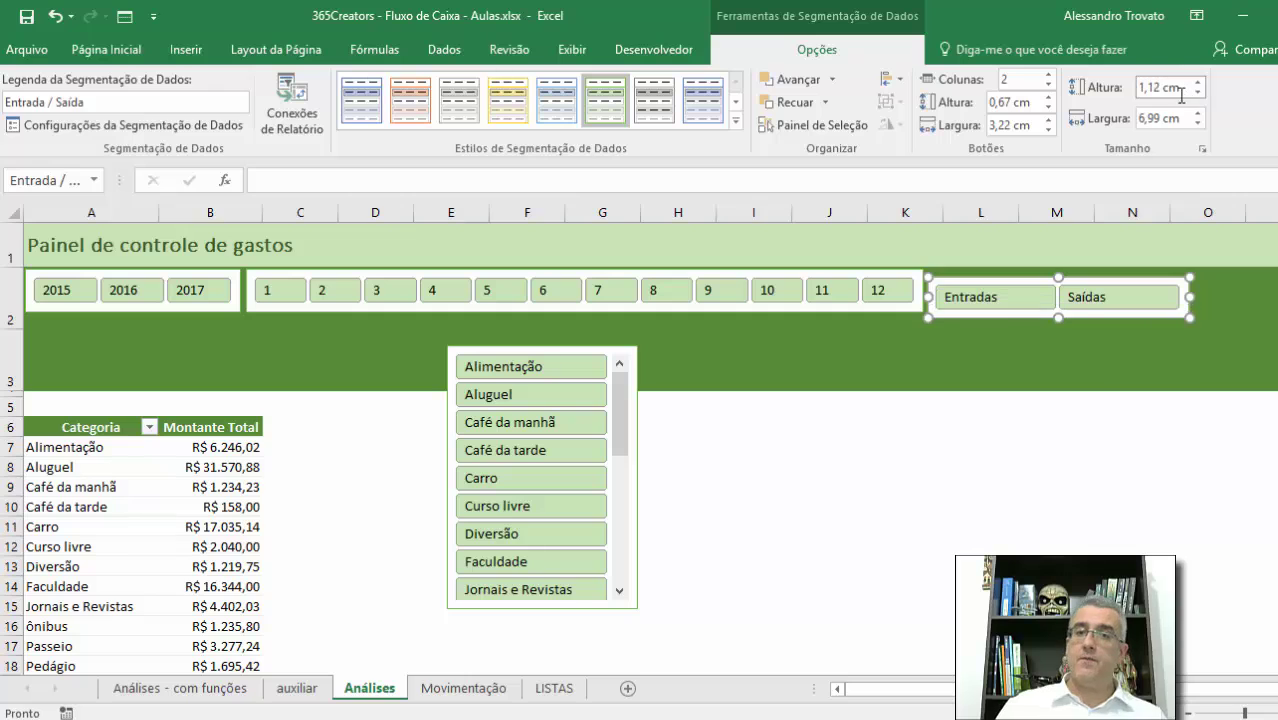
- Align the top edges of the Ano, Mês and Entrada / Saída slicers and distribute the three horizontally
{"action": "left_click", "coordinate": [896, 272], "text": "ctrl"}
{"action": "left_click", "coordinate": [240, 283], "text": "ctrl"}
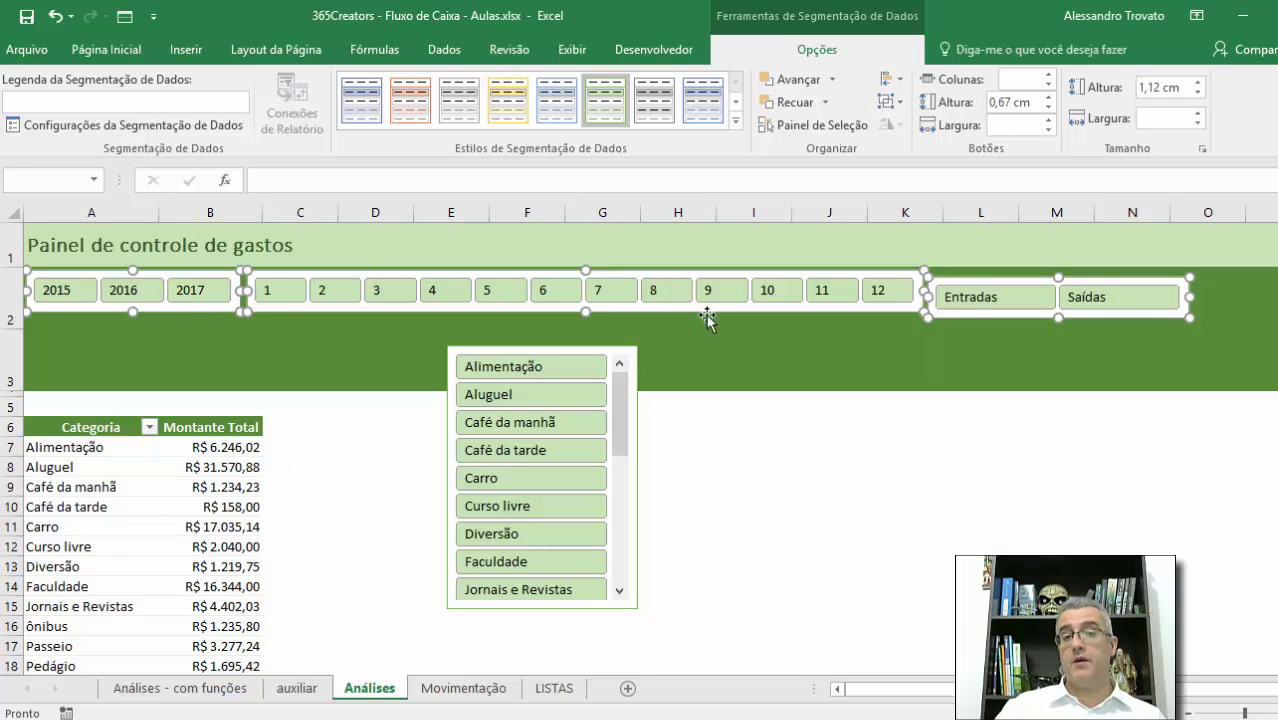
{"action": "left_click", "coordinate": [898, 79]}
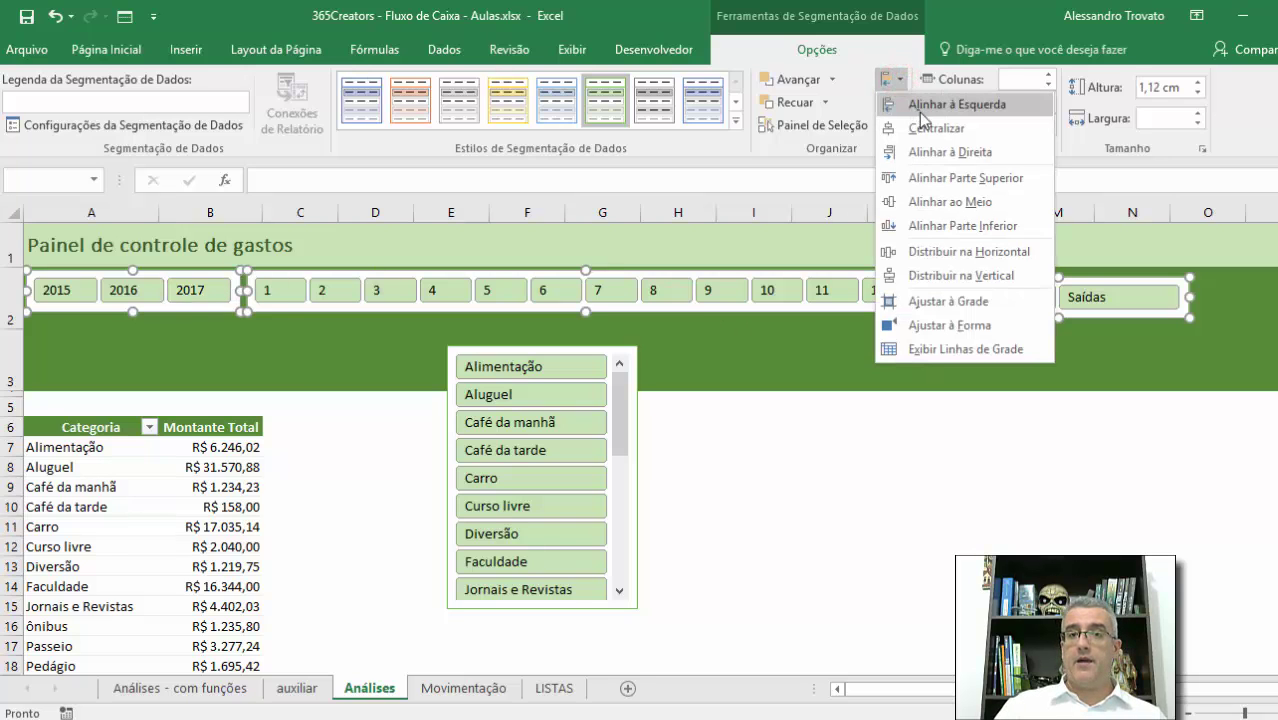
{"action": "left_click", "coordinate": [977, 180]}
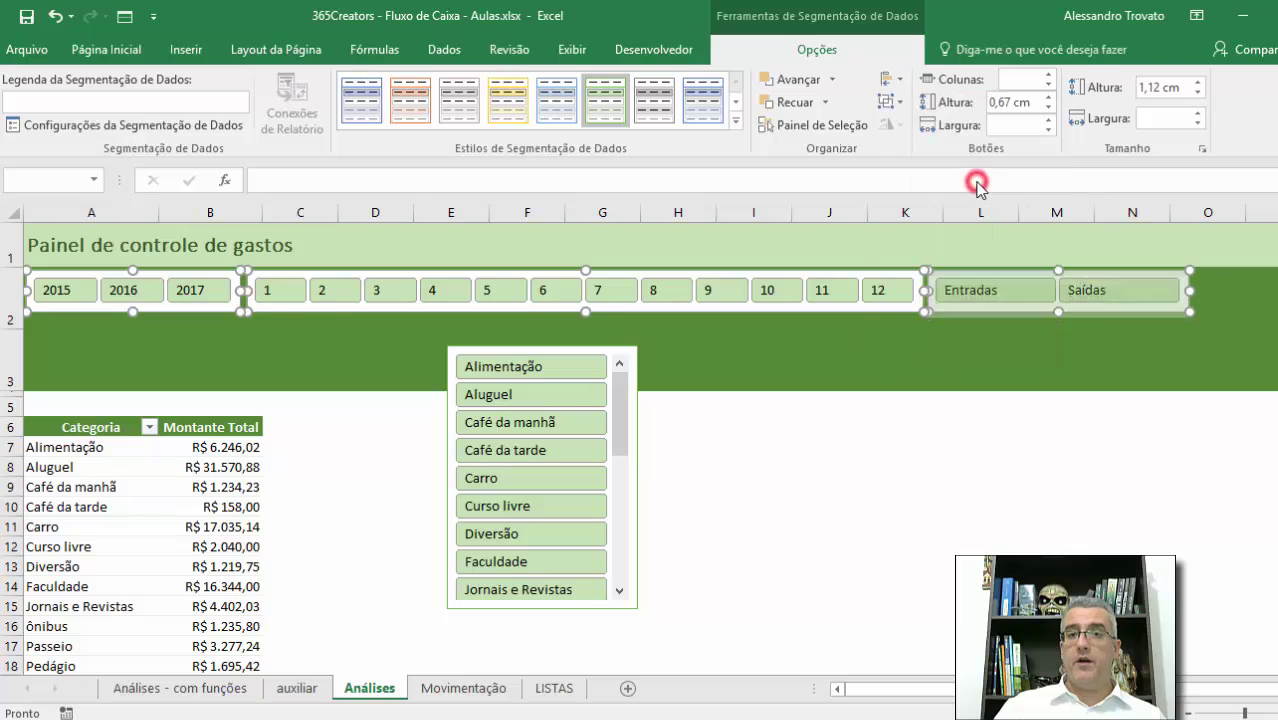
{"action": "left_click", "coordinate": [893, 80]}
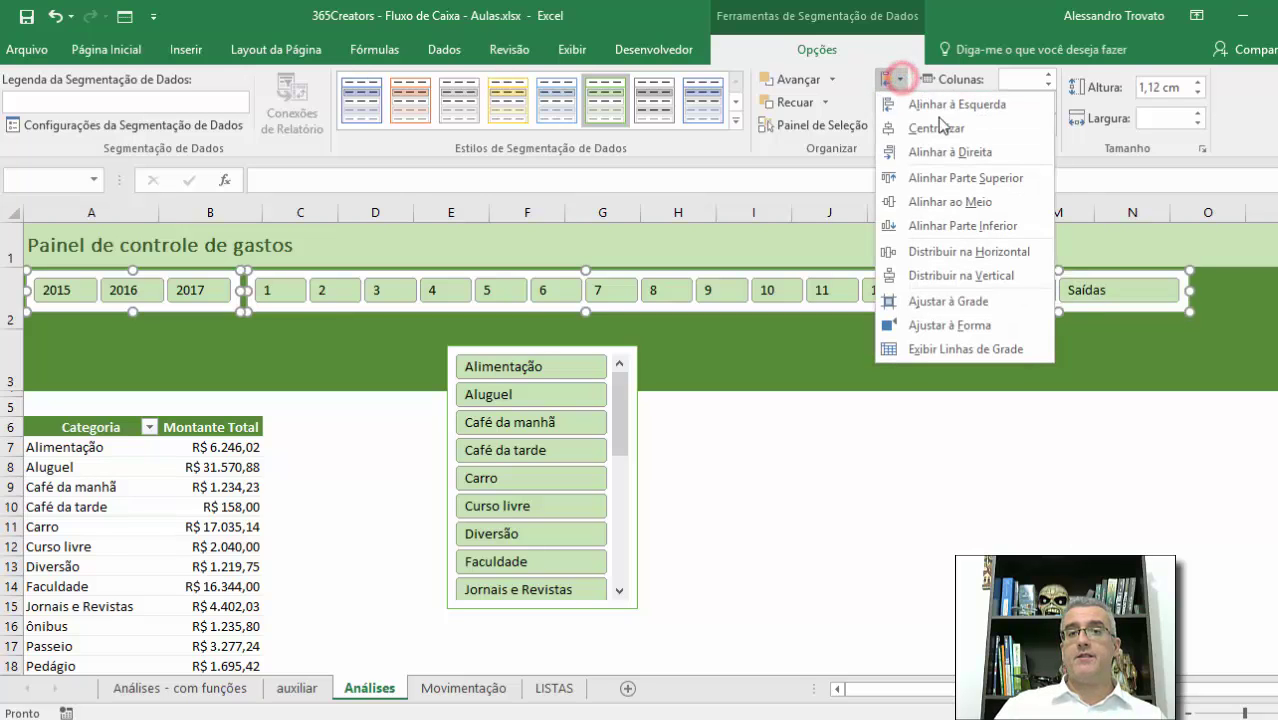
{"action": "left_click", "coordinate": [963, 253]}
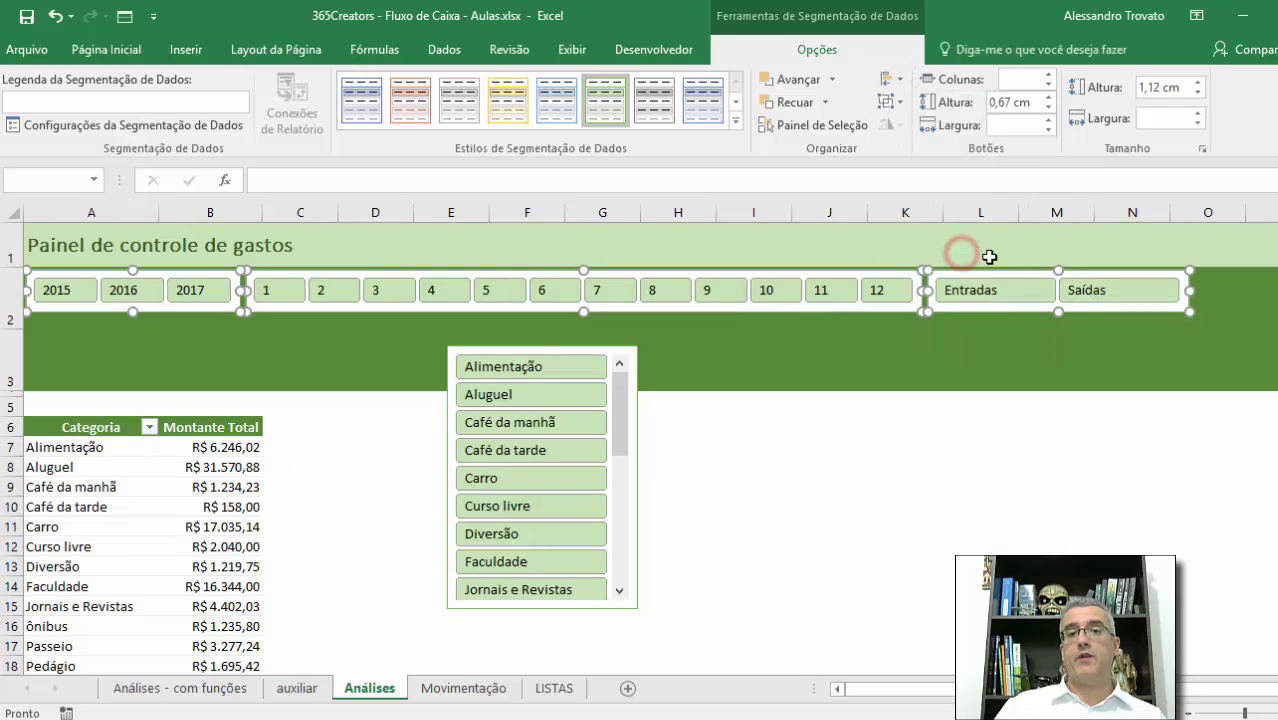
{"action": "left_click", "coordinate": [775, 360]}
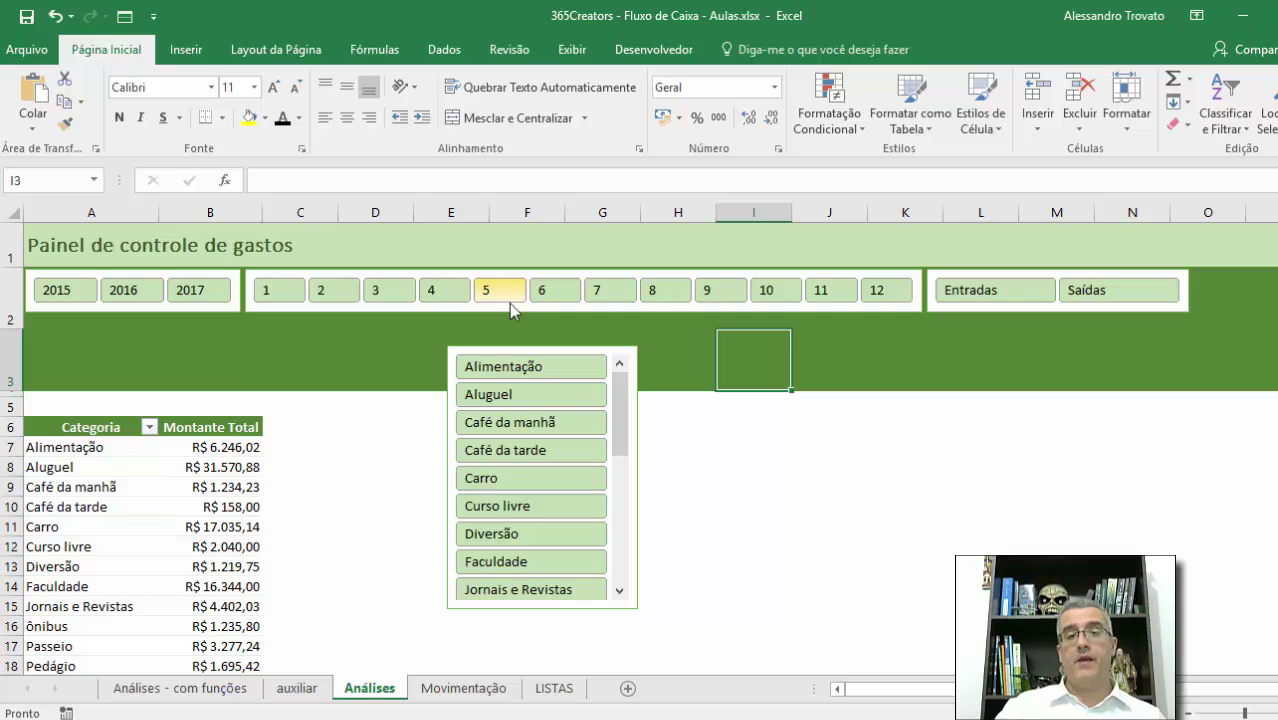
- Move the Categoria slicer below the slicer row and resize it to about 30.64 cm wide and 1.88 cm high
{"action": "left_click_drag", "start_coordinate": [496, 352], "coordinate": [86, 324]}
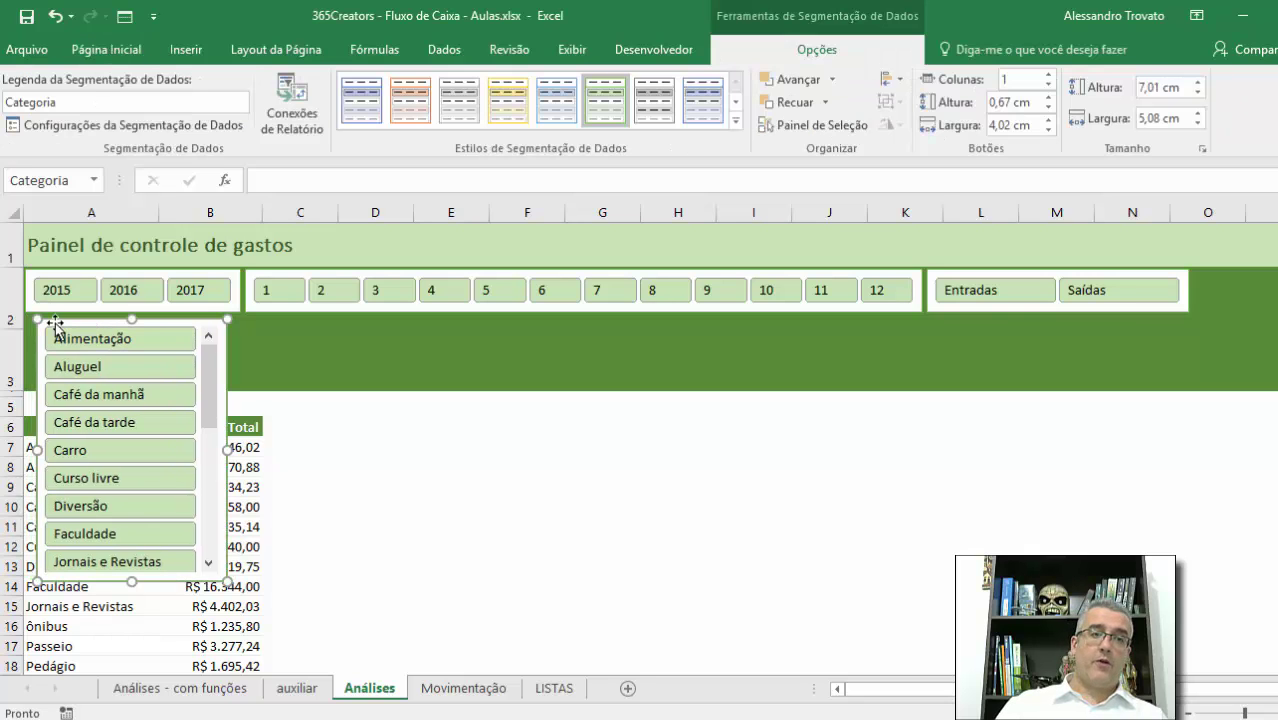
{"action": "left_click_drag", "start_coordinate": [229, 583], "coordinate": [1188, 389]}
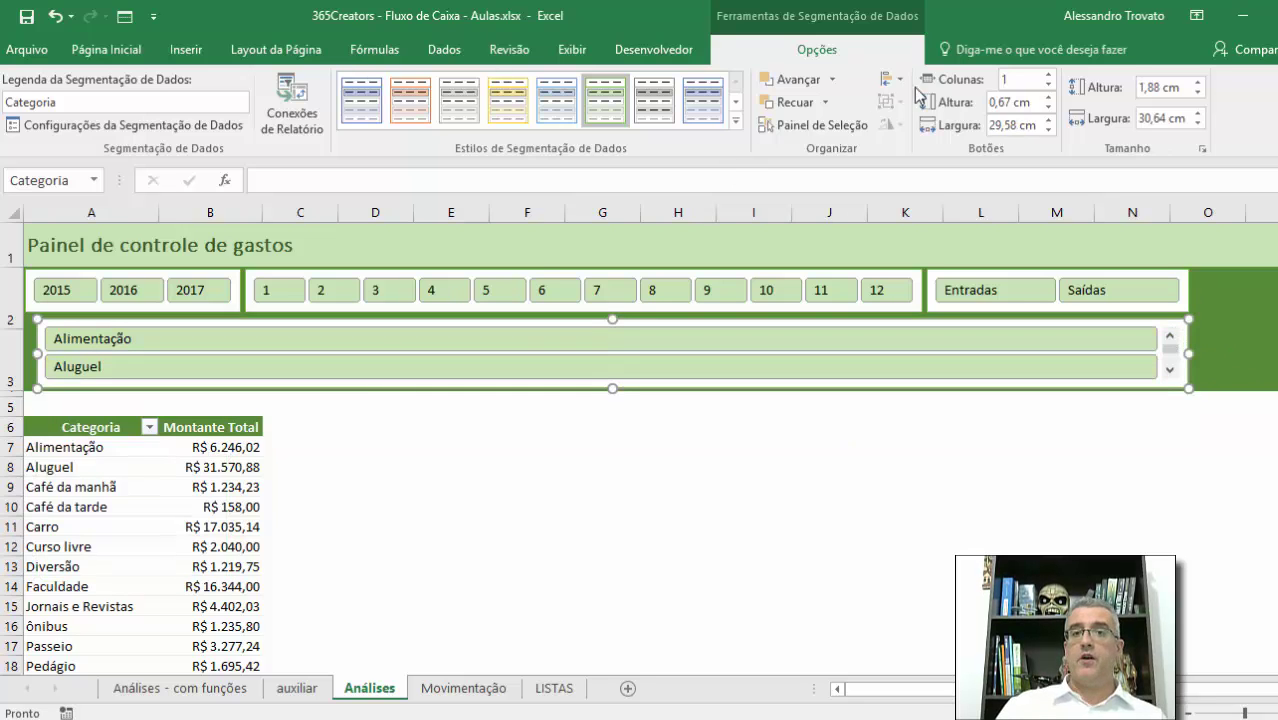
- Arrange the Categoria slicer's buttons in 9 columns
{"action": "left_click", "coordinate": [1050, 73]}
{"action": "left_click", "coordinate": [1050, 73]}
{"action": "left_click", "coordinate": [1050, 73]}
{"action": "left_click", "coordinate": [1050, 73]}
{"action": "left_click", "coordinate": [1050, 73]}
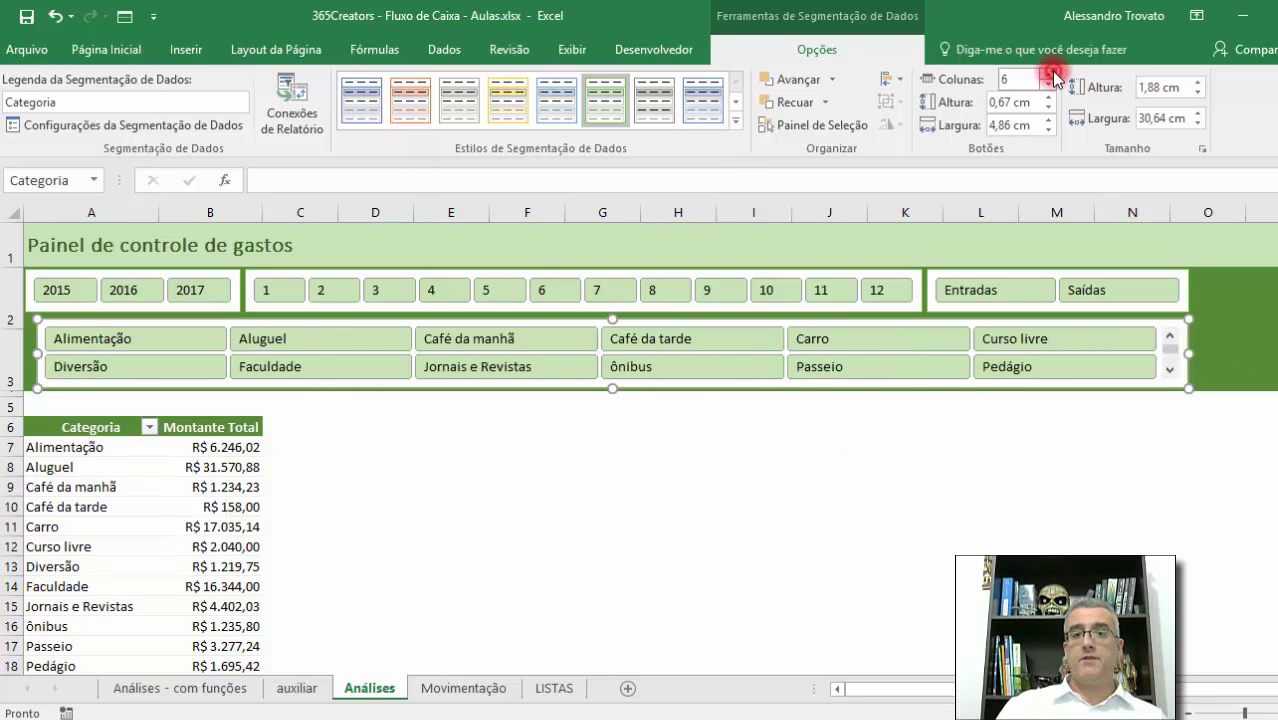
{"action": "left_click", "coordinate": [1050, 73]}
{"action": "left_click", "coordinate": [1050, 73]}
{"action": "left_click", "coordinate": [1050, 73]}
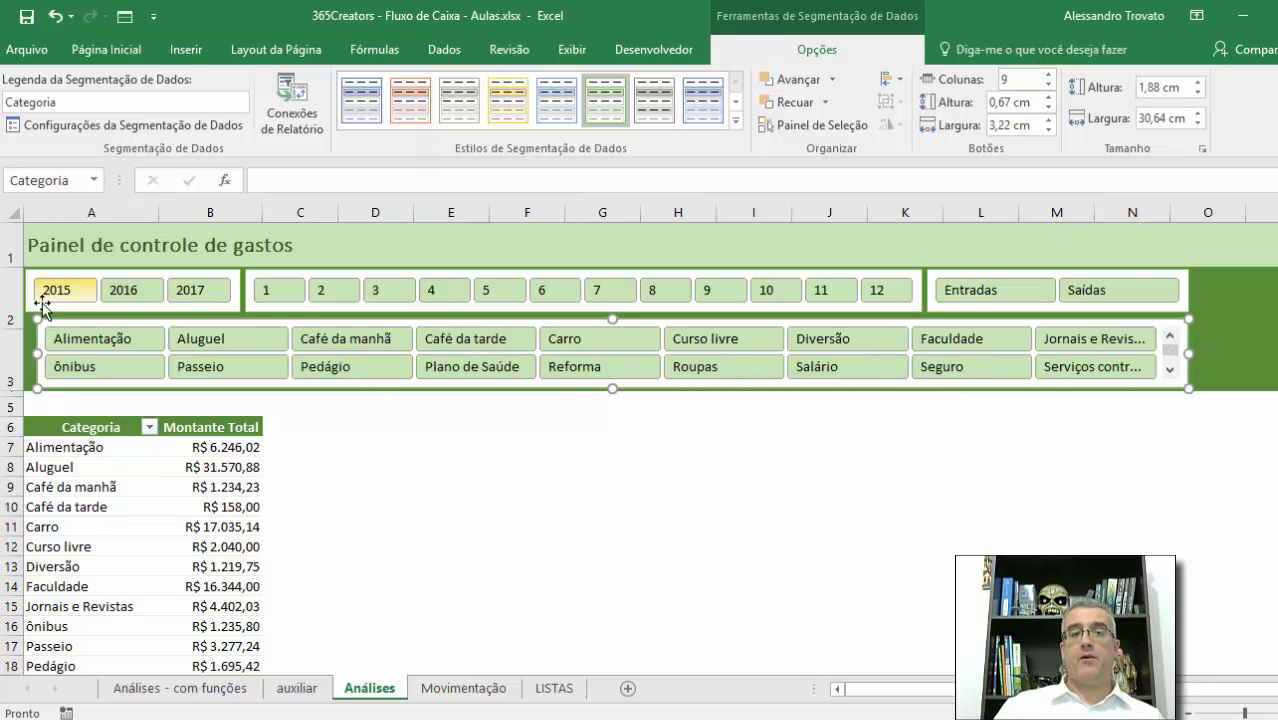
- Move the Categoria slicer to line up with the Ano slicer's outer edge and widen it to about 30,98 cm to span the row above
{"action": "left_click_drag", "start_coordinate": [62, 320], "coordinate": [55, 318]}
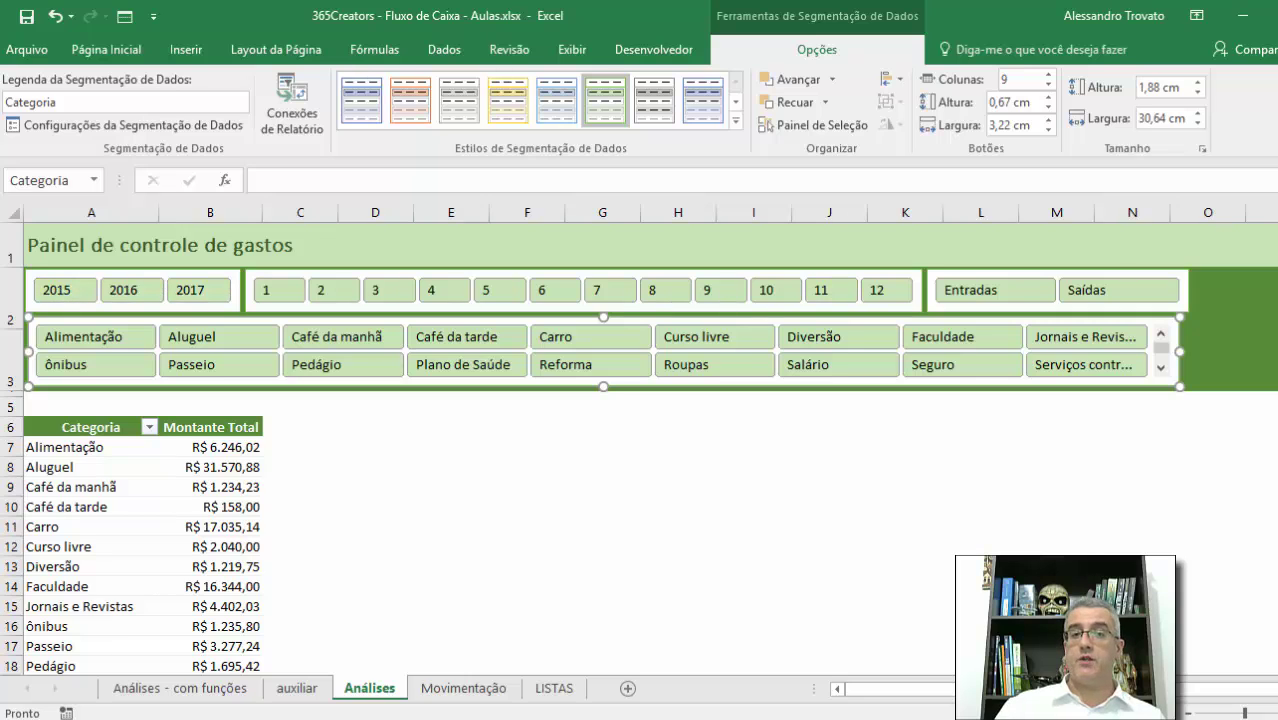
{"action": "key", "text": "Up"}
{"action": "key", "text": "Up"}
{"action": "key", "text": "Left"}
{"action": "key", "text": "Left"}
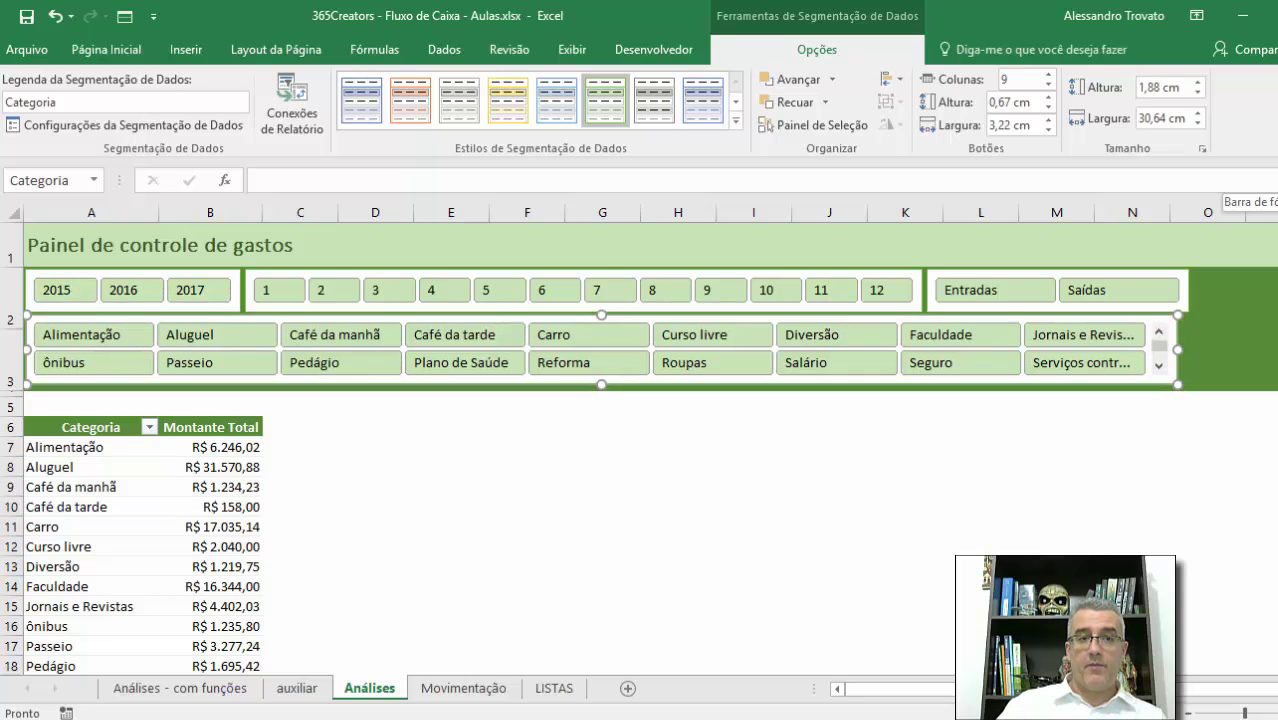
{"action": "key", "text": "Left"}
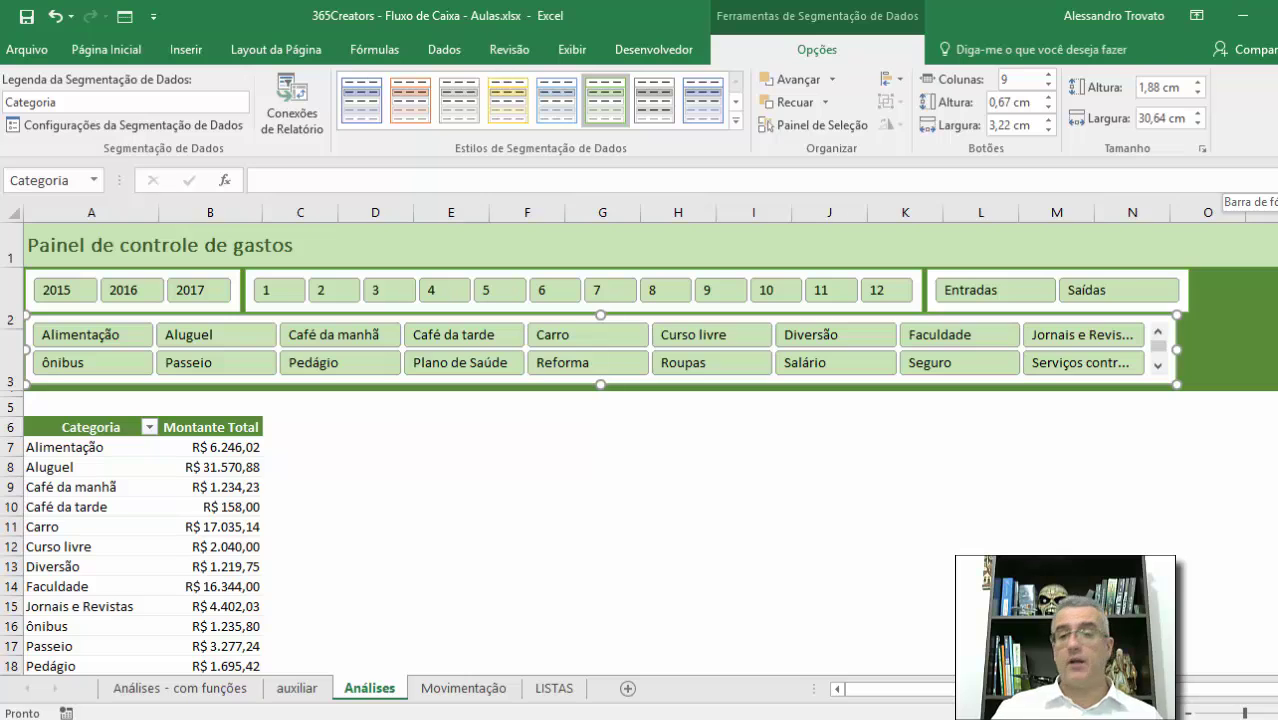
{"action": "left_click_drag", "start_coordinate": [1178, 348], "coordinate": [1189, 345]}
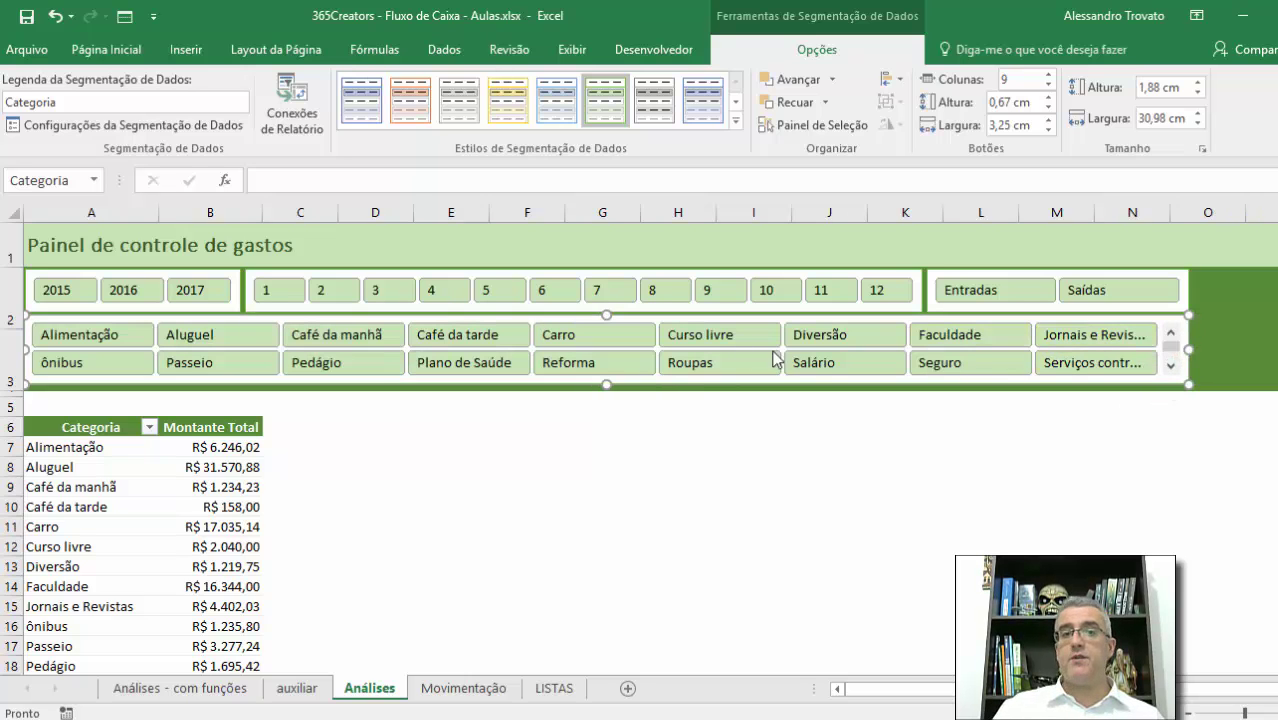
- Increase the Categoria slicer's buttons to 10 columns and deselect the slicer
{"action": "left_click", "coordinate": [1049, 76]}
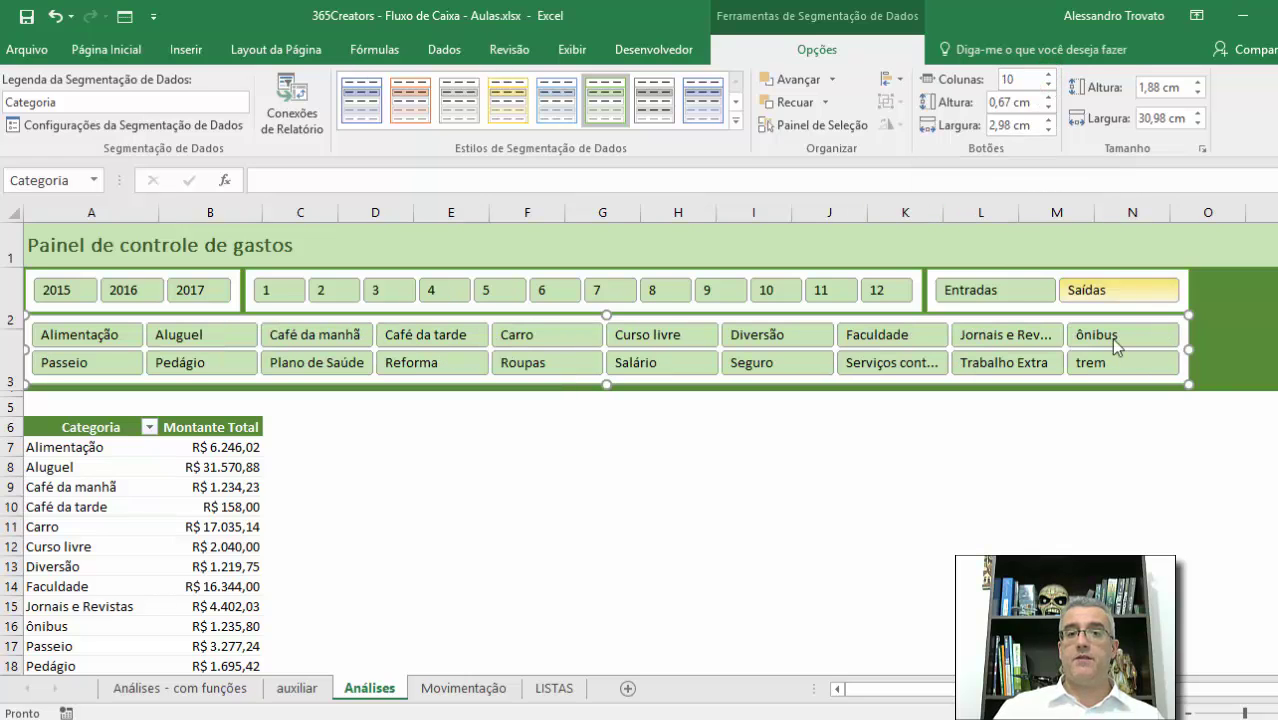
{"action": "left_click", "coordinate": [1201, 344]}
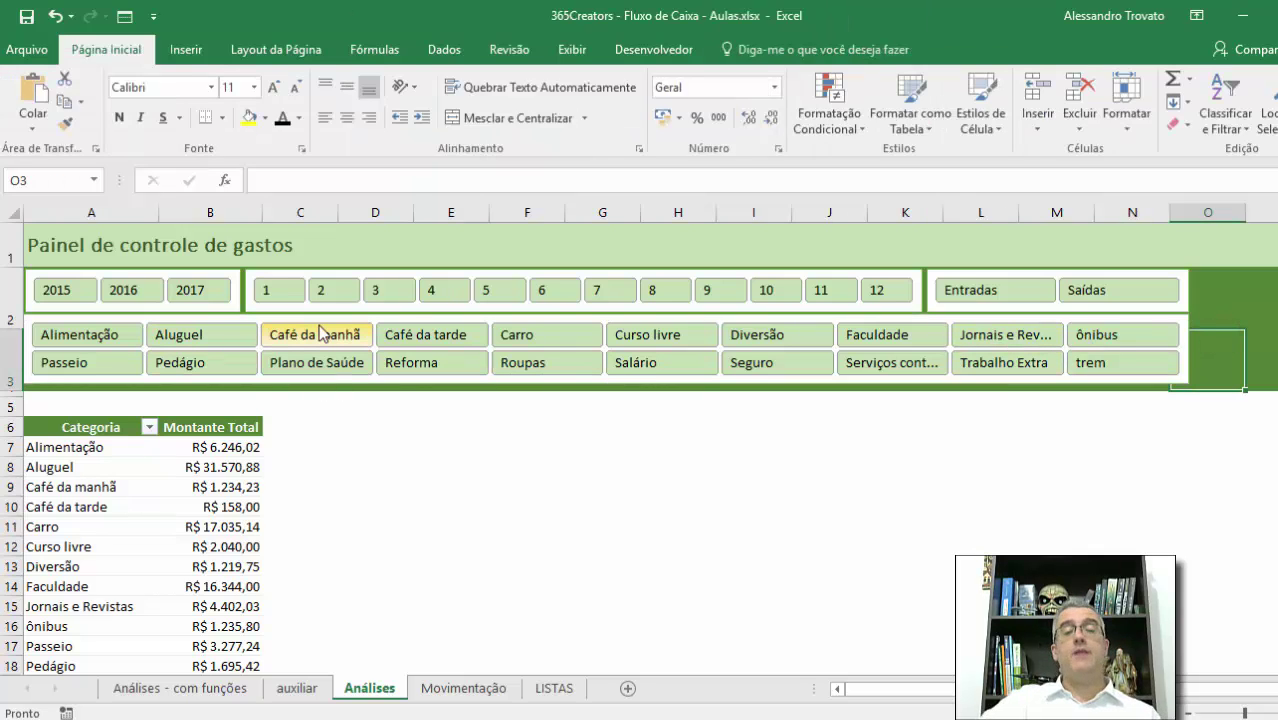
{"action": "left_click", "coordinate": [700, 486]}
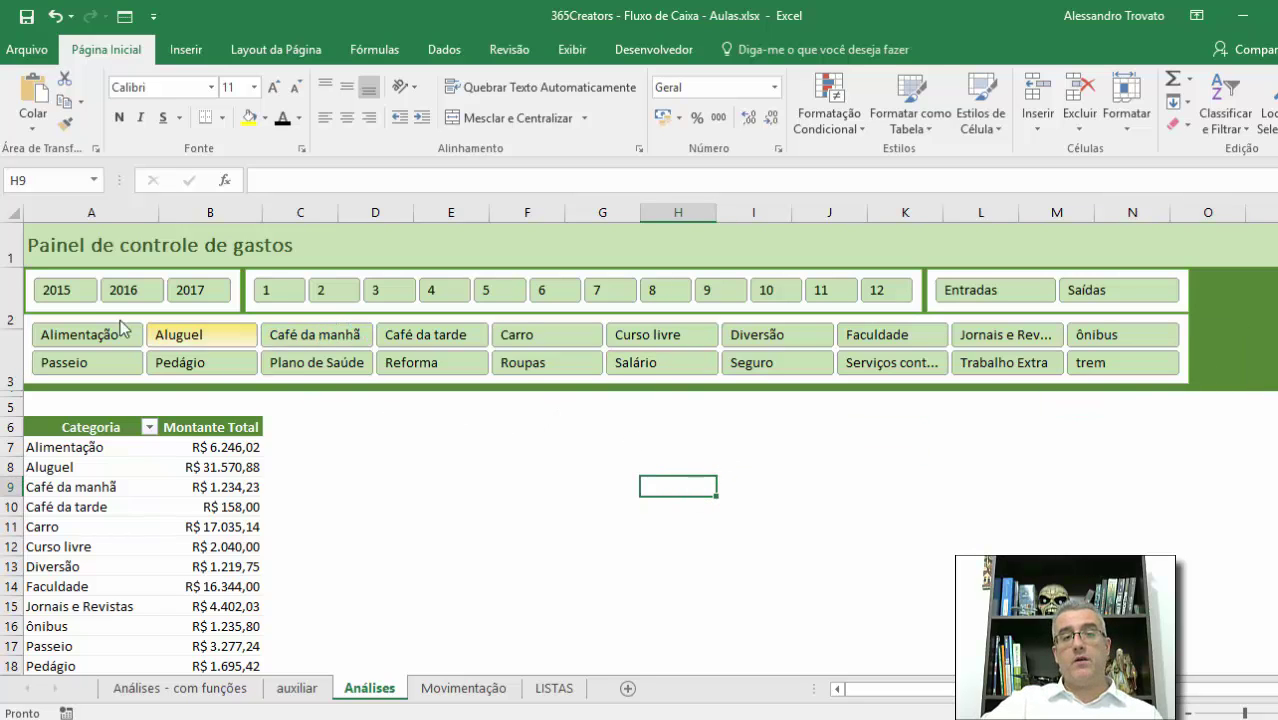
- Filter the dashboard by 2015, 2016 and 2017 in turn to compare the category totals for each year
{"action": "left_click", "coordinate": [76, 290]}
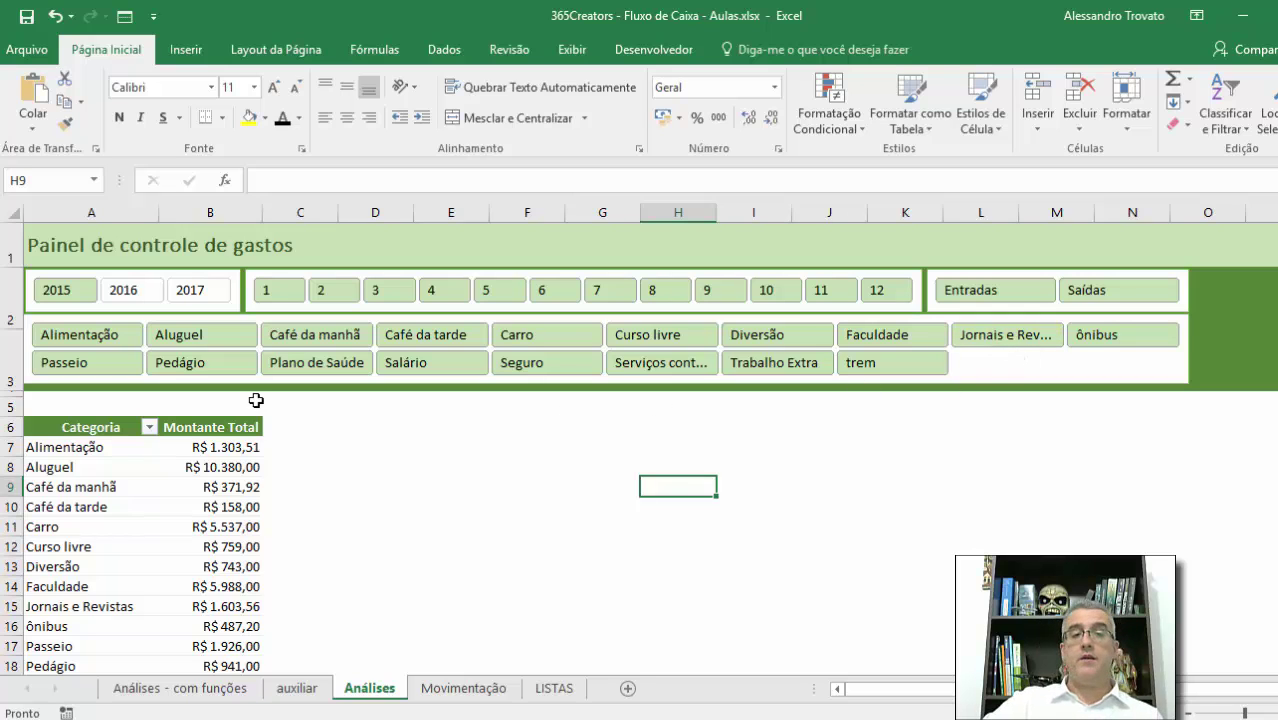
{"action": "left_click", "coordinate": [123, 289]}
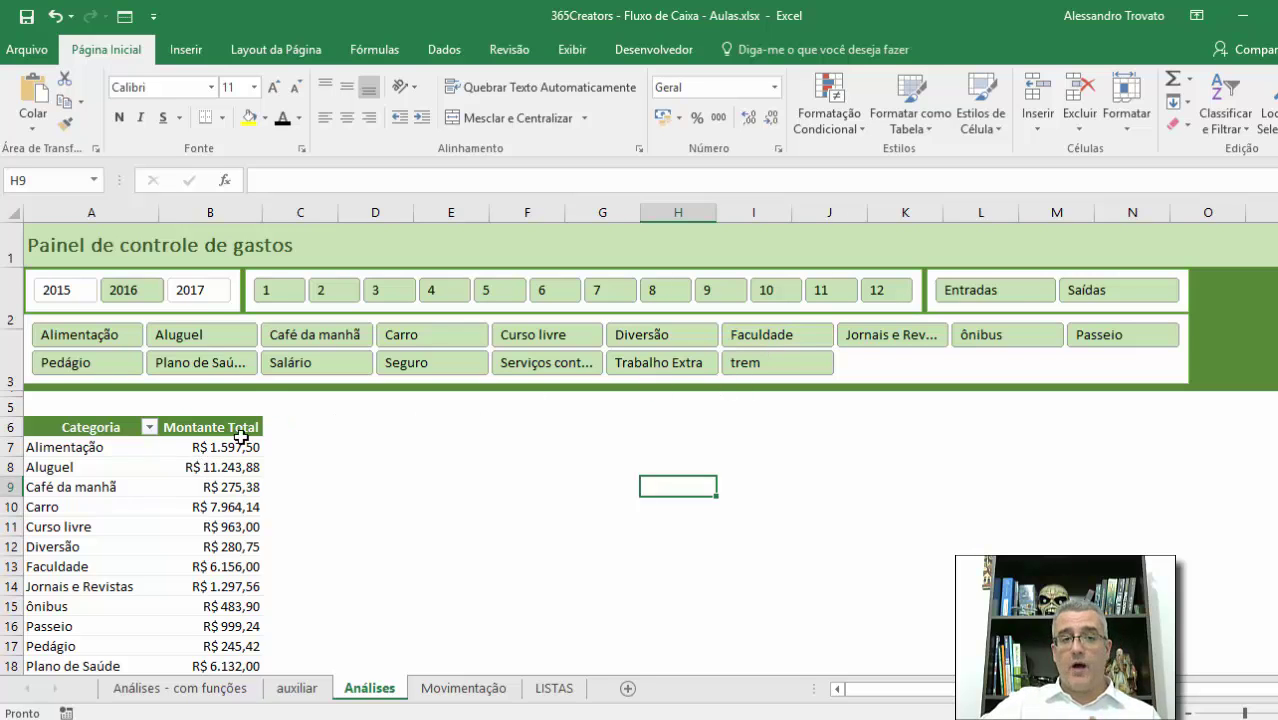
{"action": "left_click", "coordinate": [195, 291]}
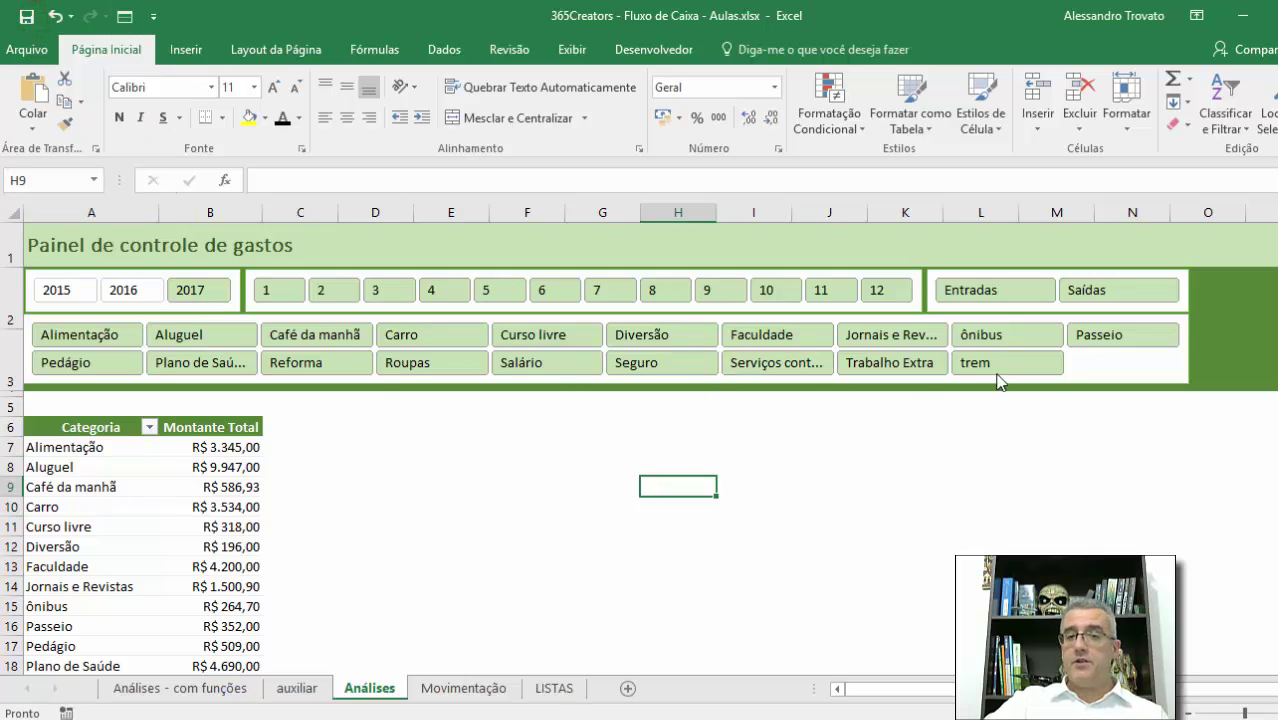
- Review the Mês slicer's settings, checking the option that hides items without data
{"action": "left_click", "coordinate": [920, 298]}
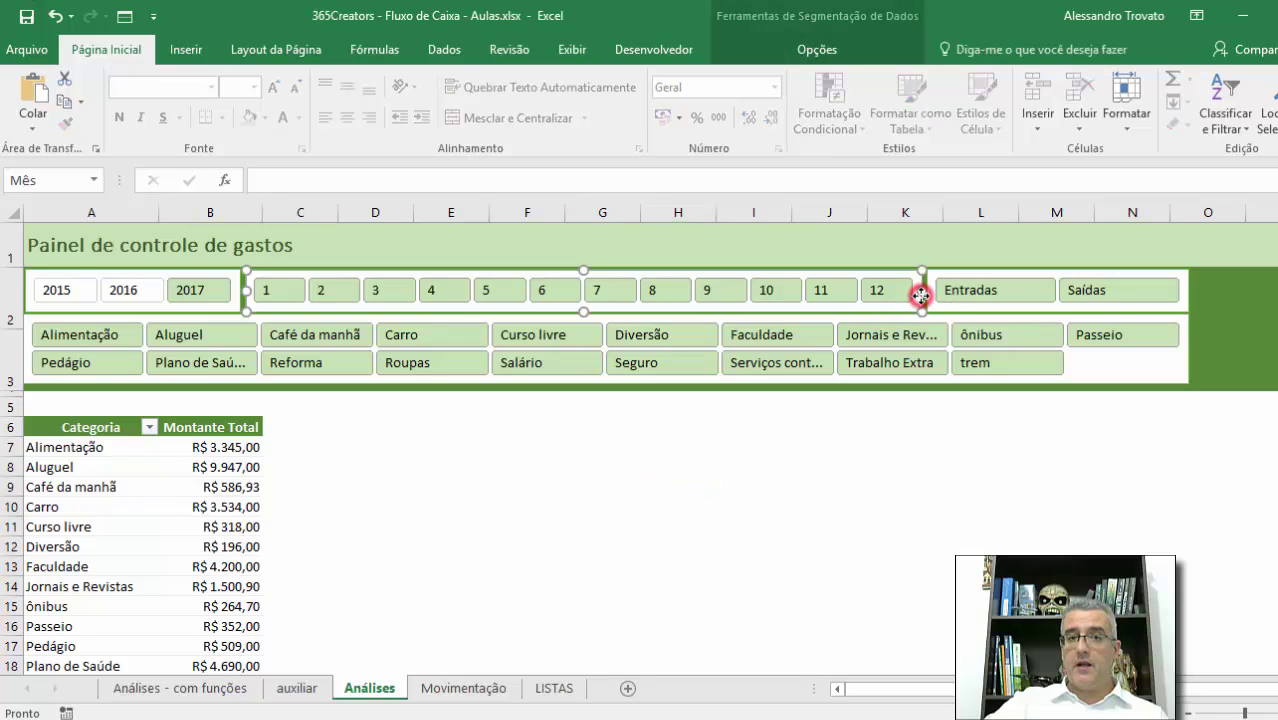
{"action": "left_click", "coordinate": [808, 52]}
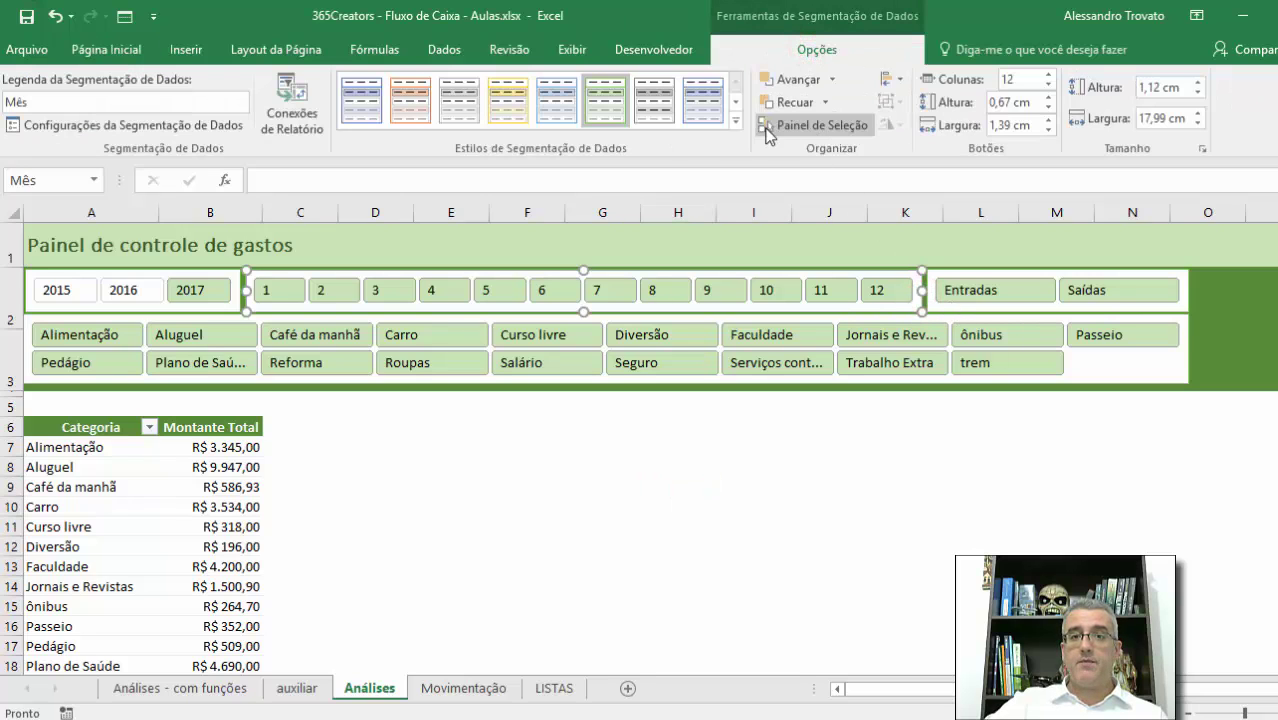
{"action": "left_click", "coordinate": [811, 128]}
{"action": "key", "text": "Escape"}
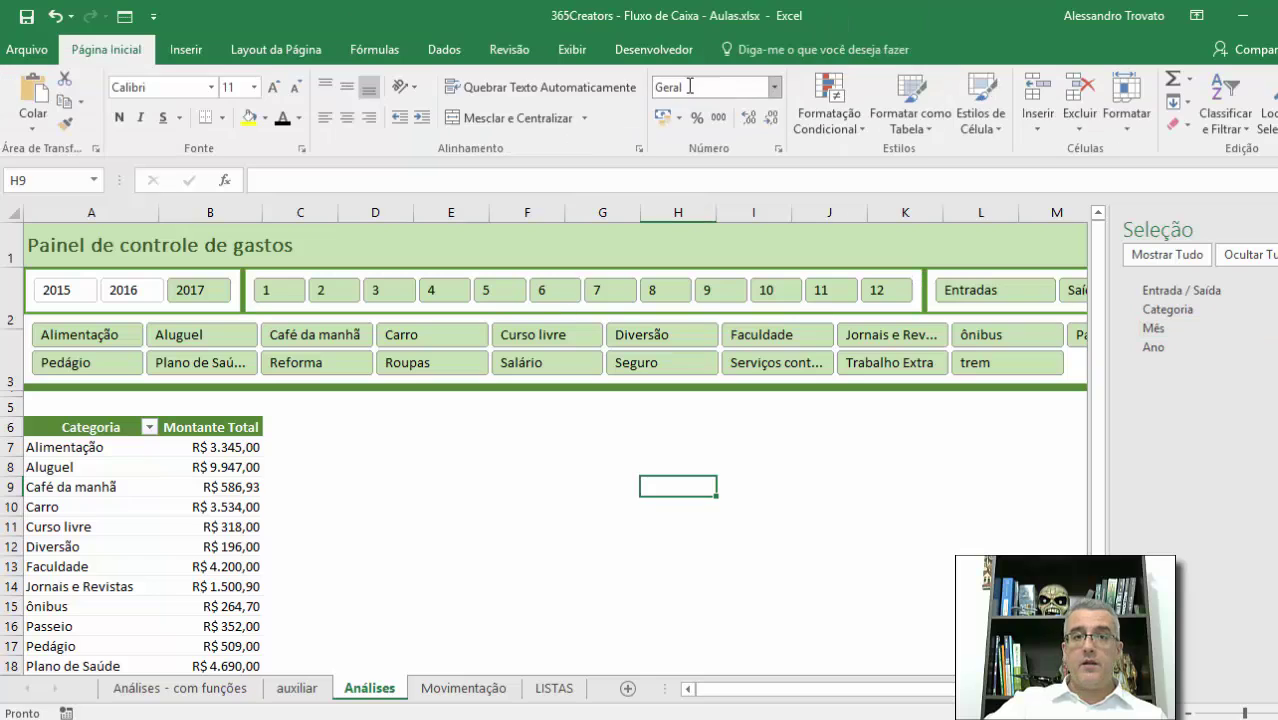
{"action": "left_click", "coordinate": [713, 268]}
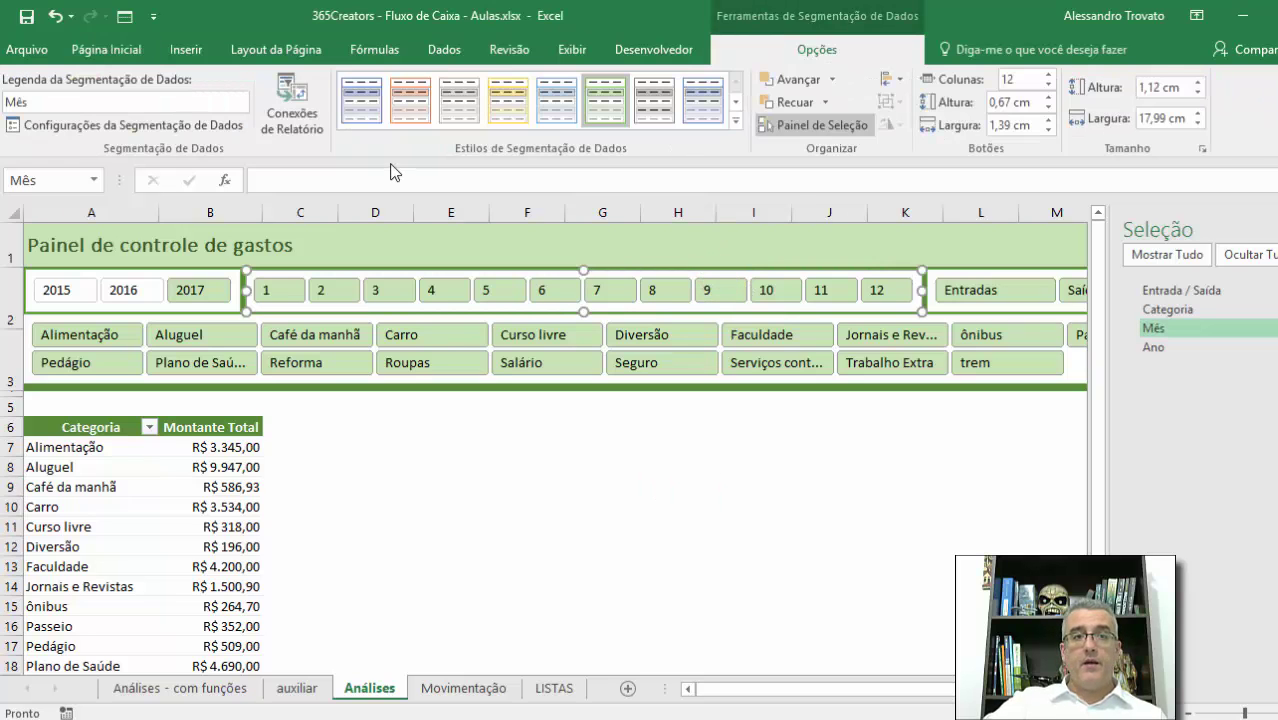
{"action": "left_click", "coordinate": [150, 126]}
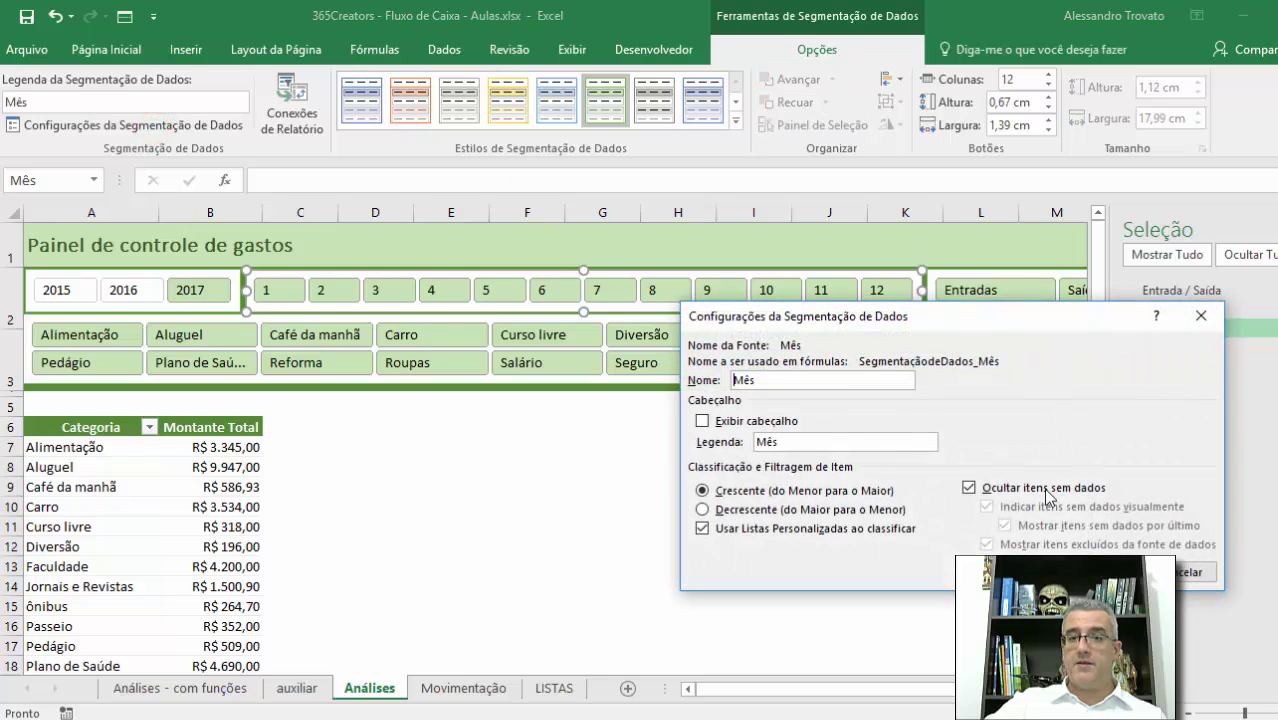
{"action": "key", "text": "Return"}
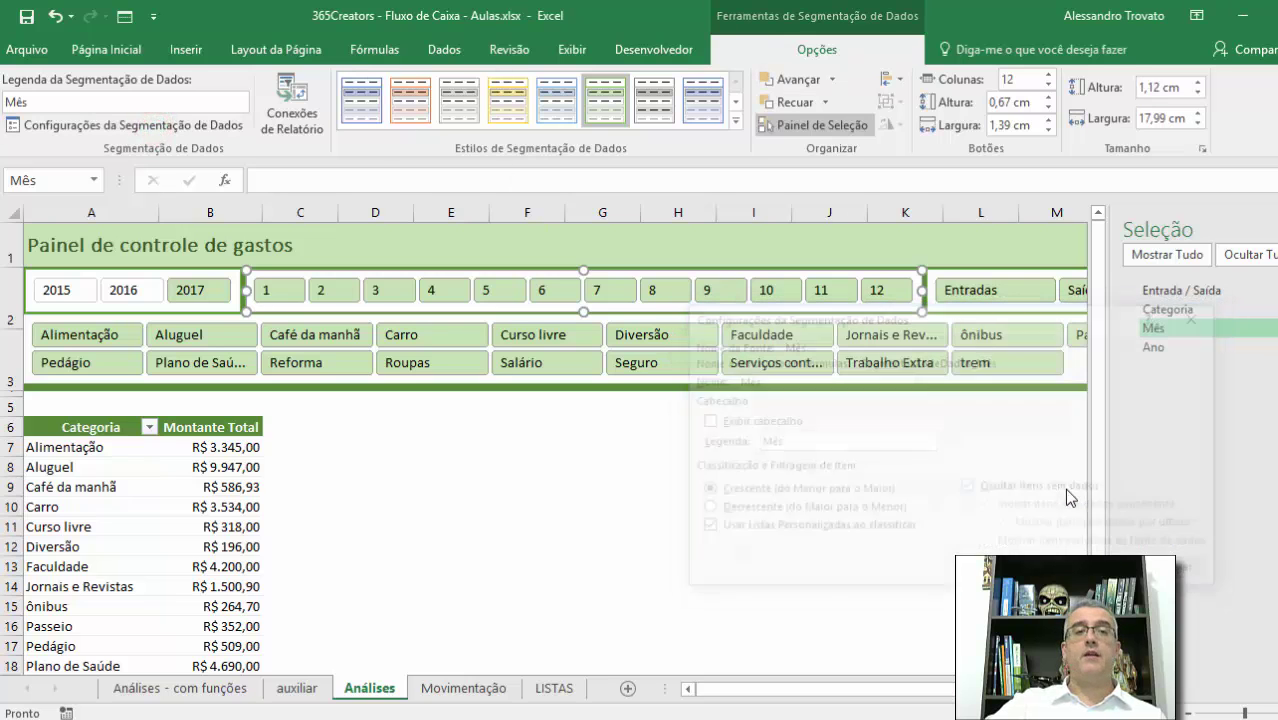
{"action": "left_click", "coordinate": [901, 431]}
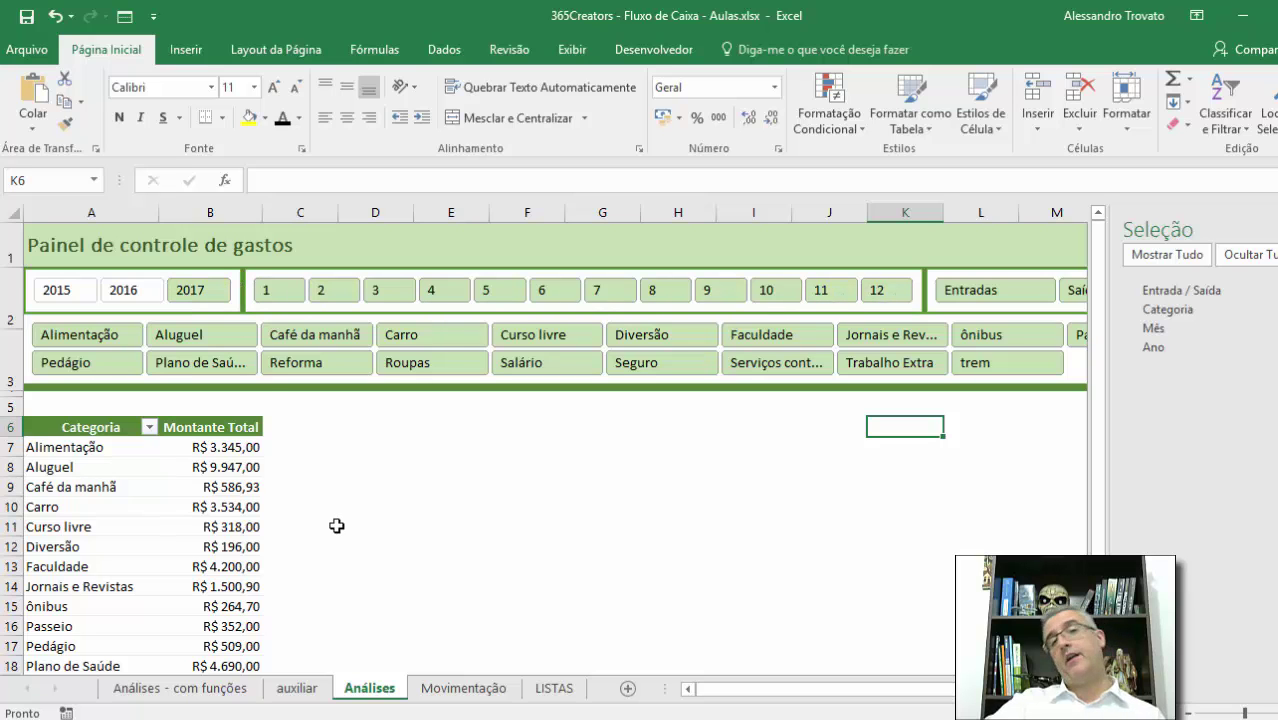
- Sort the Movimentação sheet's table by Data from oldest to newest and go to its last record
{"action": "left_click", "coordinate": [458, 690]}
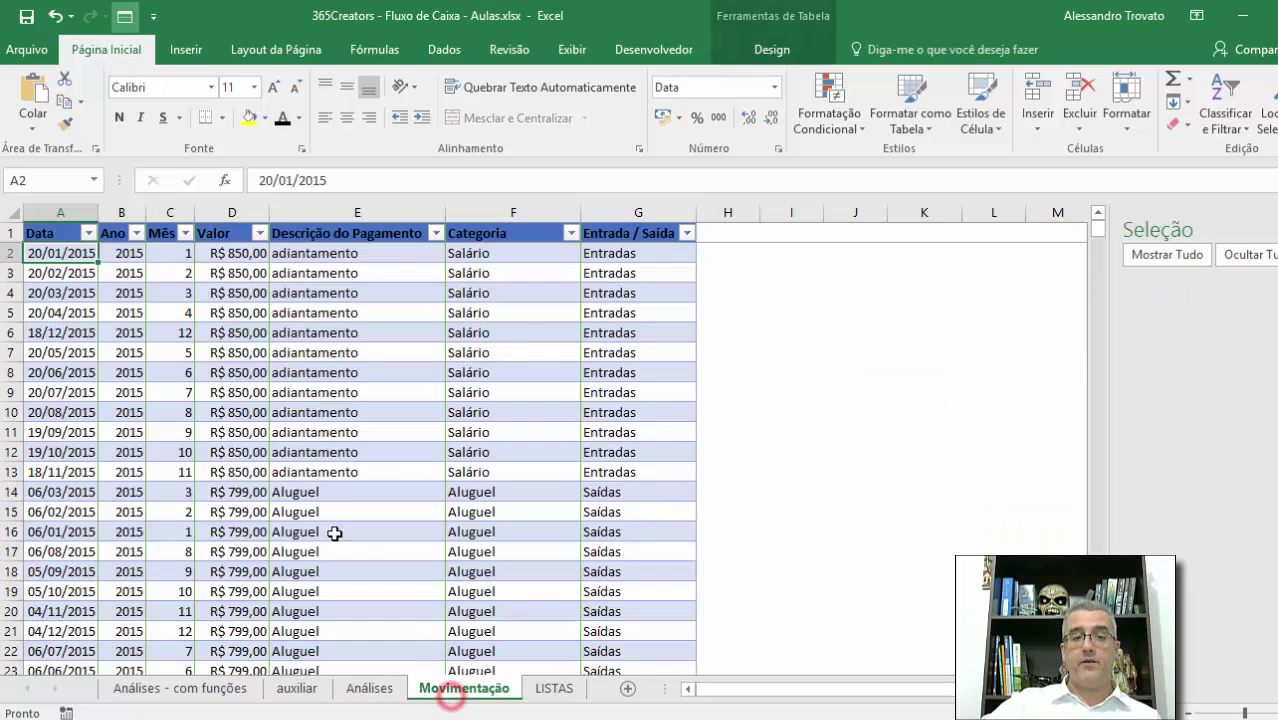
{"action": "left_click", "coordinate": [286, 496]}
{"action": "left_click", "coordinate": [81, 260]}
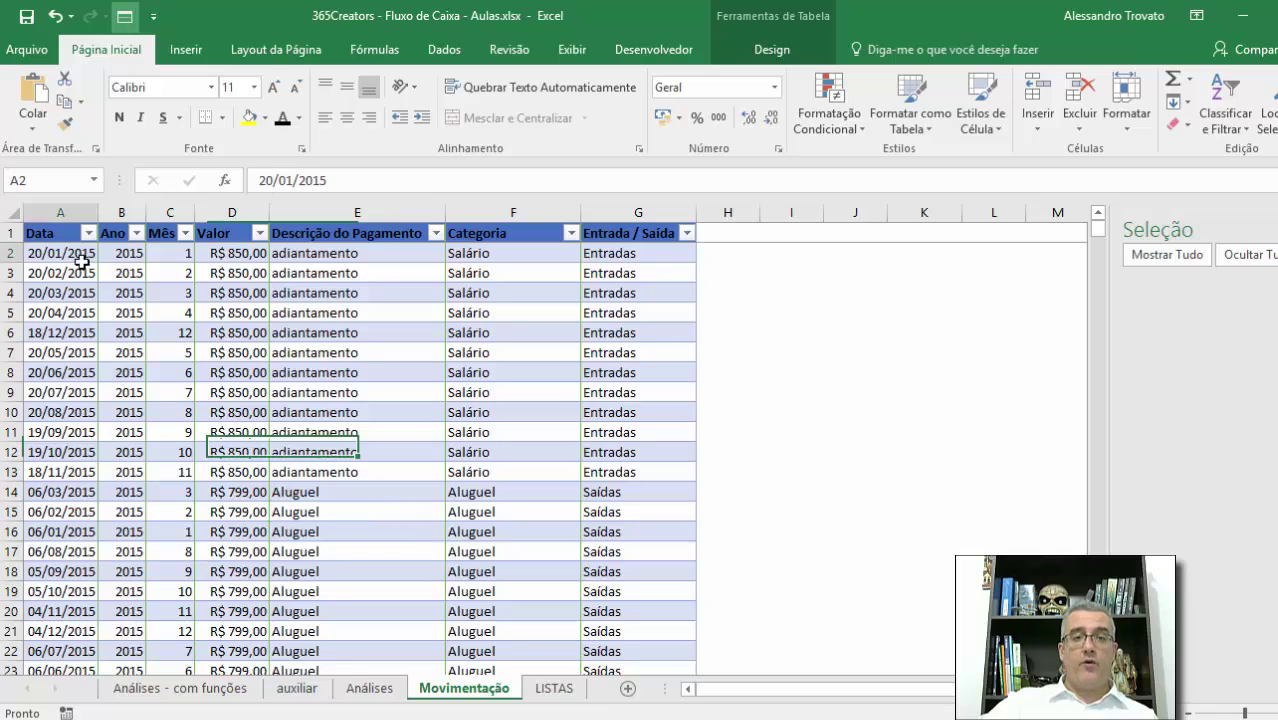
{"action": "left_click", "coordinate": [444, 49]}
{"action": "left_click", "coordinate": [436, 88]}
{"action": "left_click", "coordinate": [125, 312]}
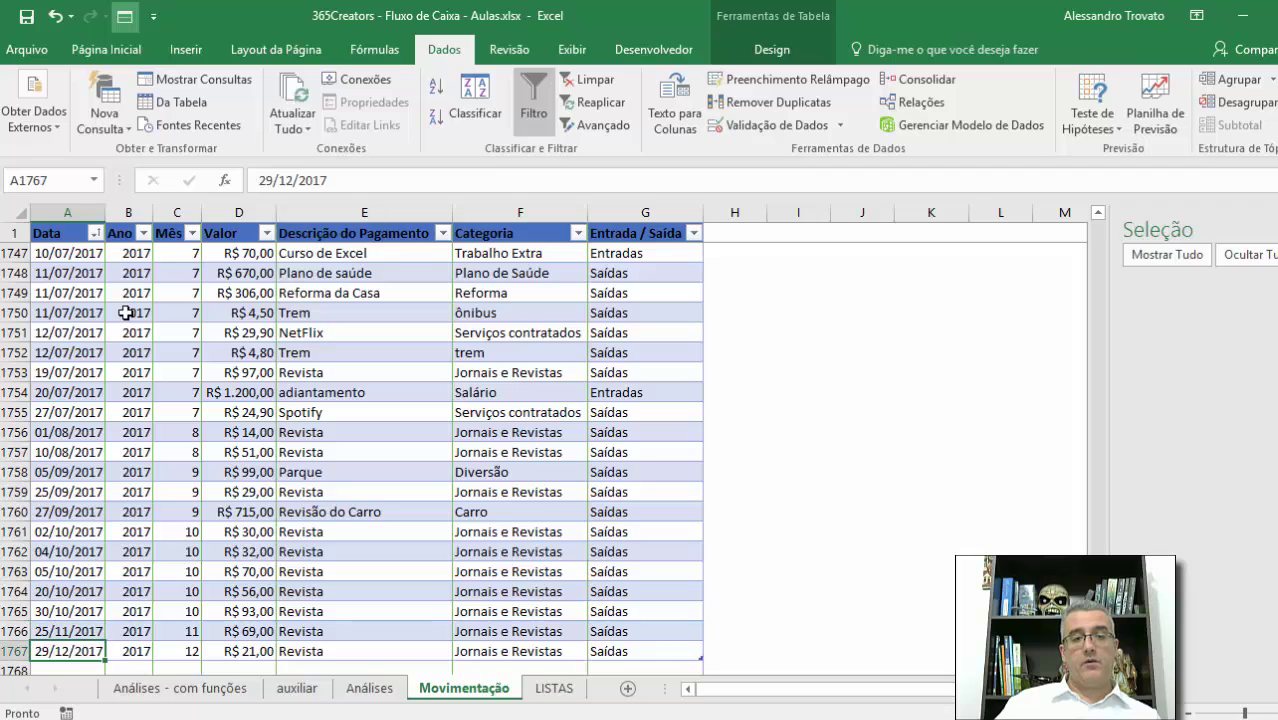
- Clear the Movimentação records dated 11/07/2017 to 29/12/2017 in rows 1748 to 1767 and return to the start of the sheet
{"action": "key", "text": "ctrl+shift+Right"}
{"action": "key", "text": "shift+Page_Up"}
{"action": "key", "text": "shift+Up"}
{"action": "key", "text": "shift+Down"}
{"action": "key", "text": "shift+Down"}
{"action": "key", "text": "shift+Down"}
{"action": "key", "text": "shift+Down"}
{"action": "key", "text": "shift+Down"}
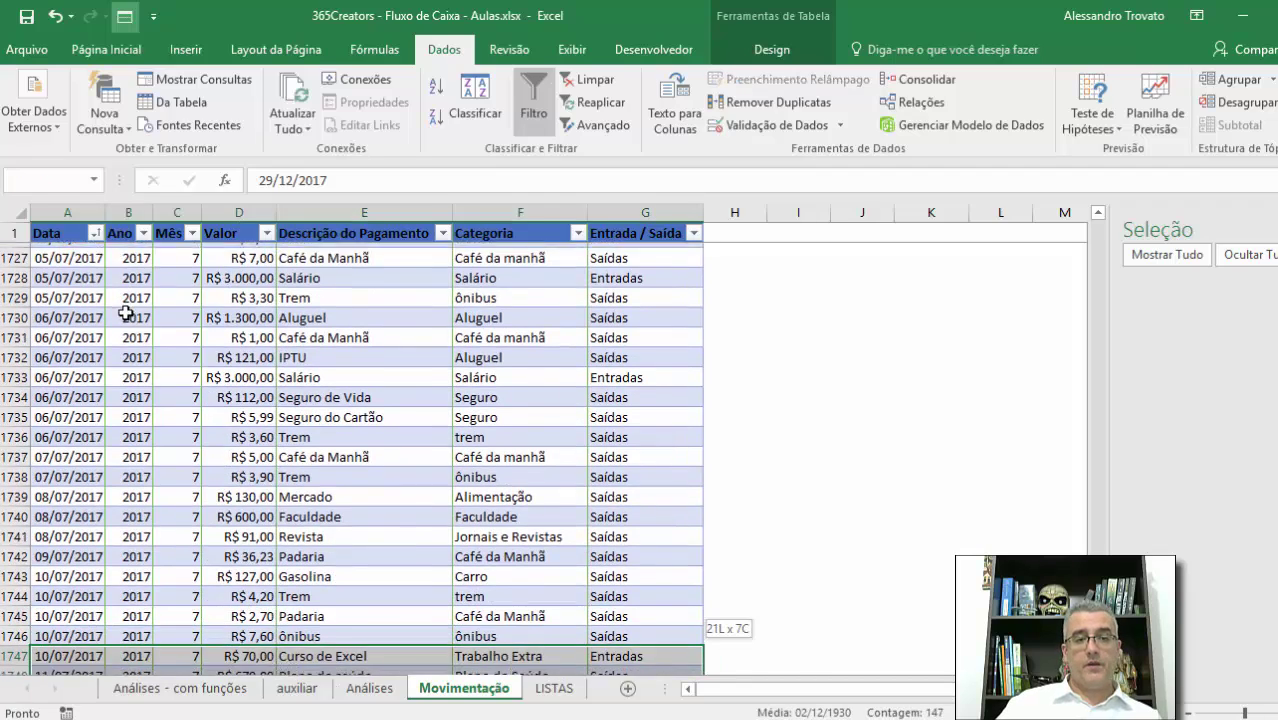
{"action": "key", "text": "shift+Up"}
{"action": "key", "text": "shift+Up"}
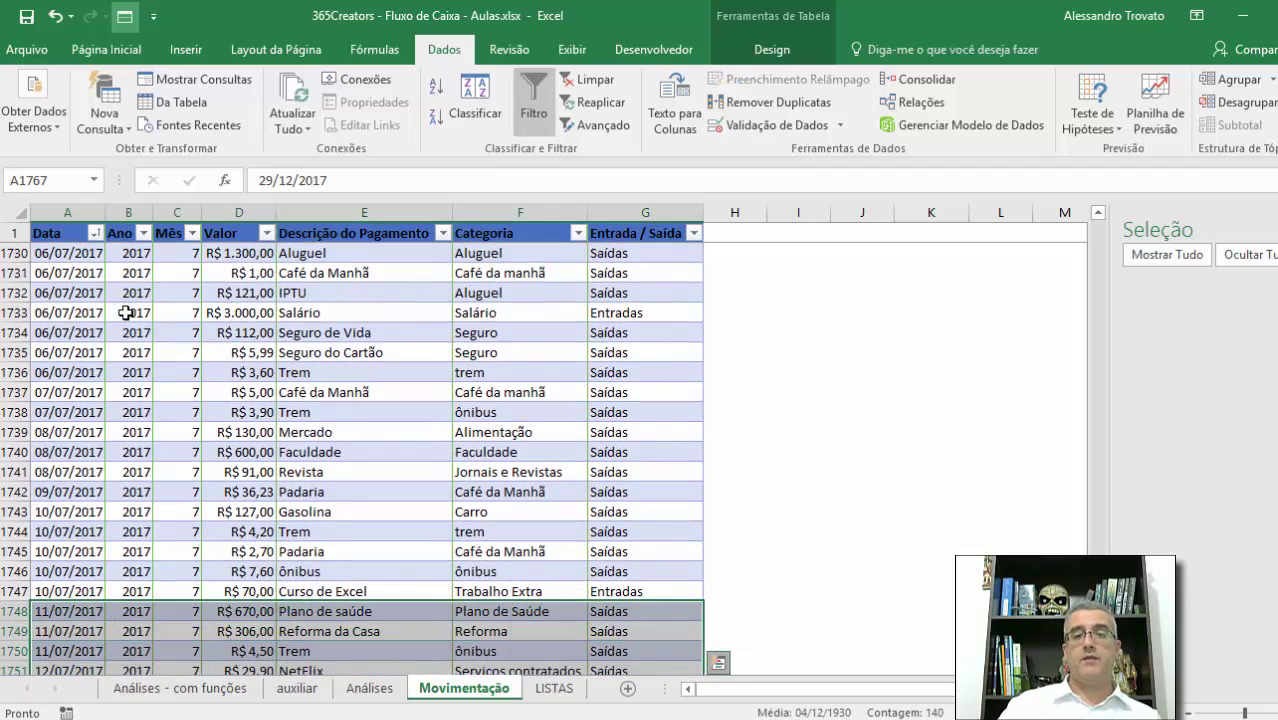
{"action": "key", "text": "ctrl+q"}
{"action": "key", "text": "Escape"}
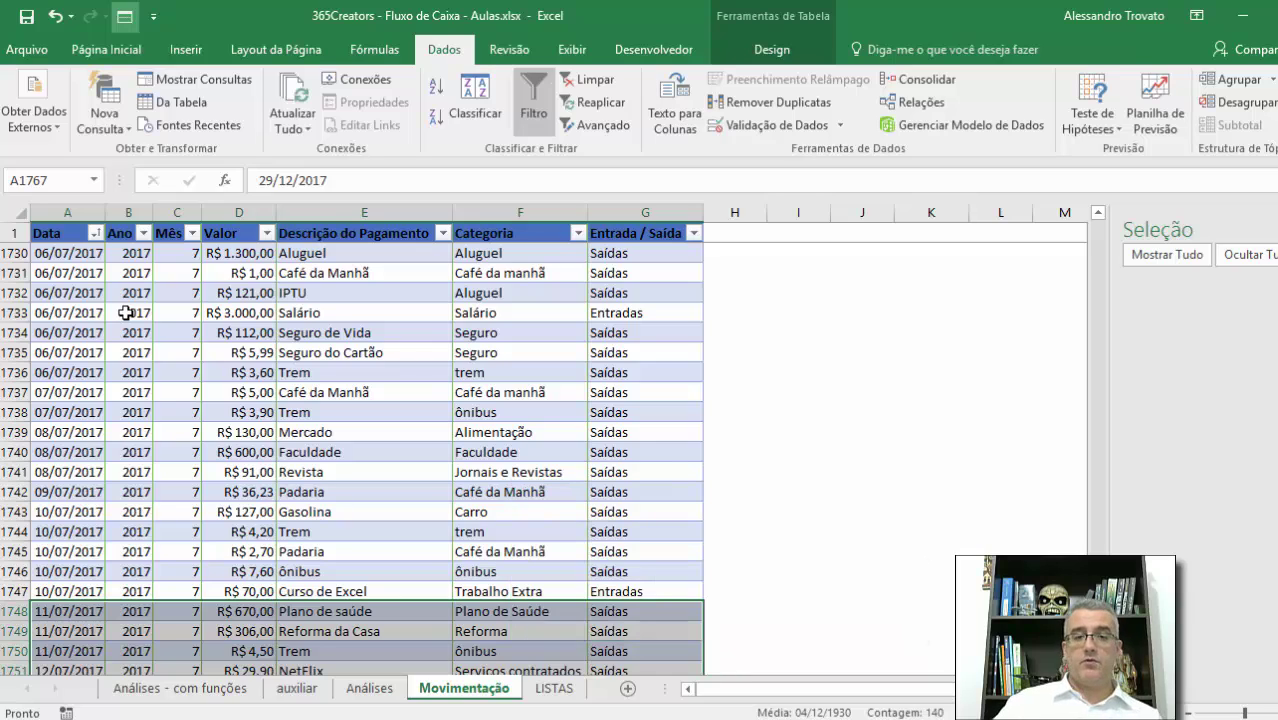
{"action": "key", "text": "Delete"}
{"action": "key", "text": "ctrl+Up"}
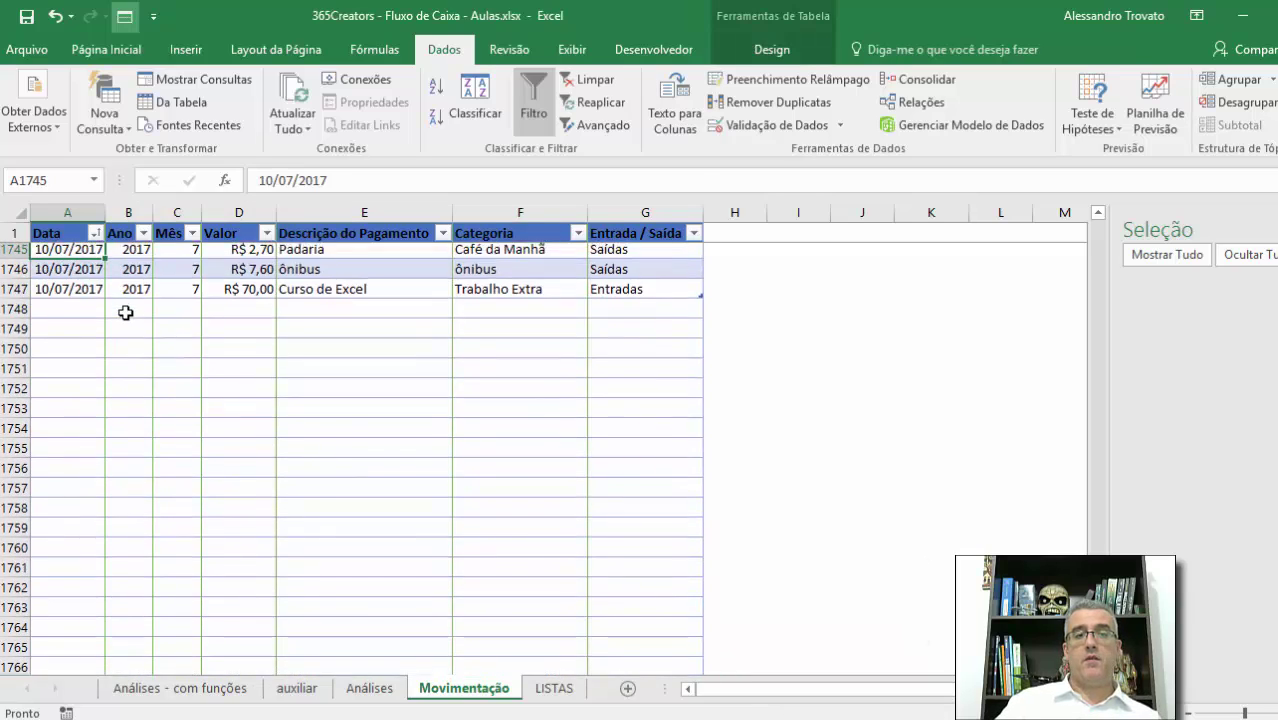
{"action": "key", "text": "ctrl+Home"}
- Refresh the category pivot table on the Análises sheet and close the side panes
{"action": "key", "text": "ctrl+Page_Up"}
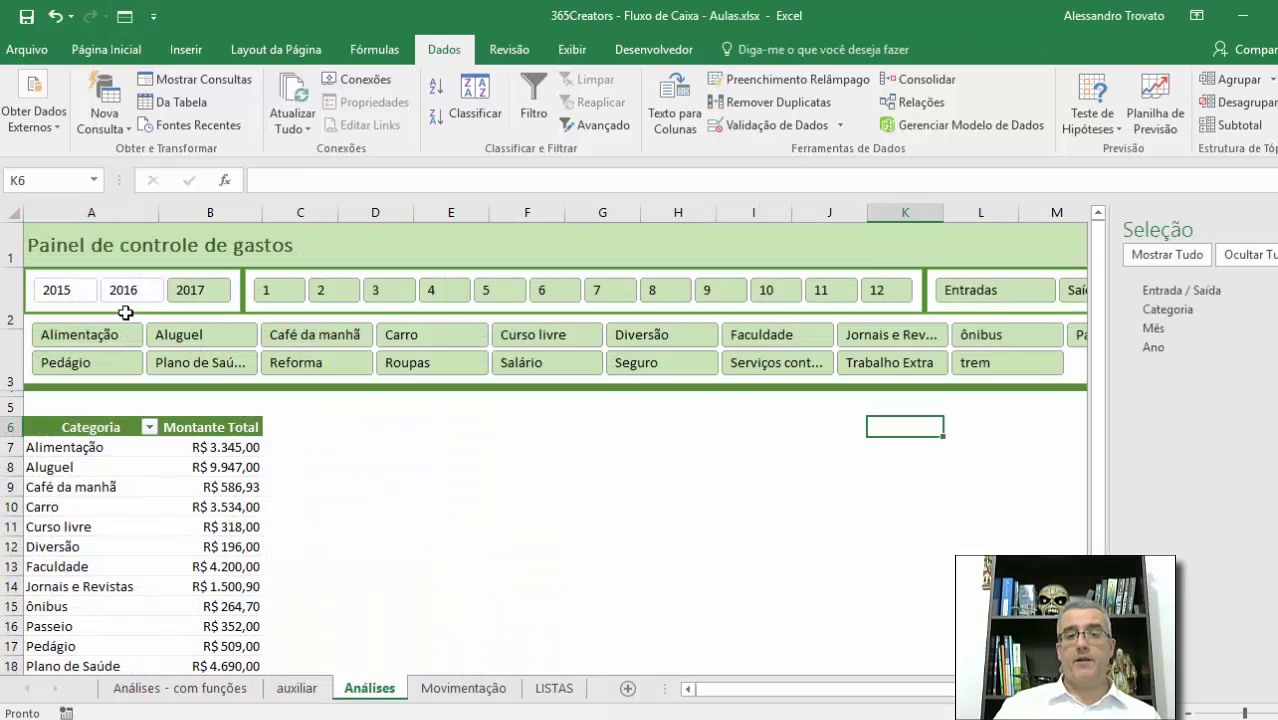
{"action": "left_click", "coordinate": [150, 464]}
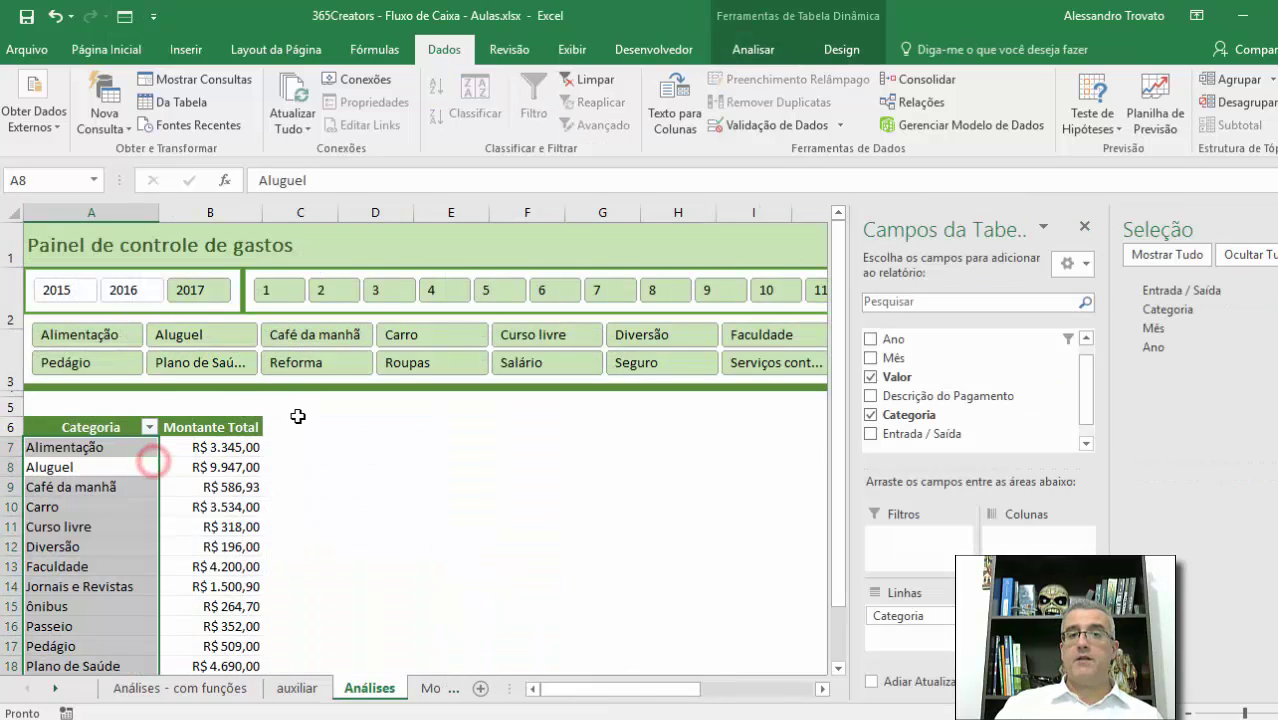
{"action": "left_click", "coordinate": [753, 49]}
{"action": "left_click", "coordinate": [718, 95]}
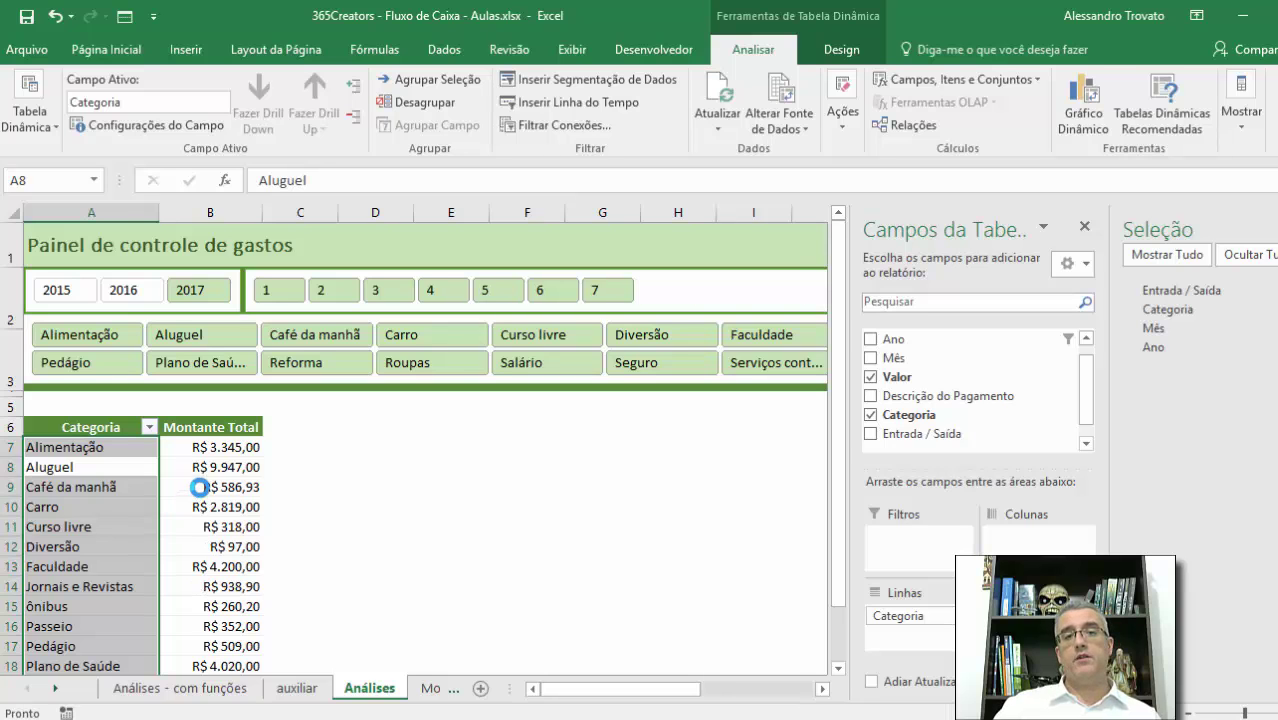
{"action": "left_click", "coordinate": [199, 487]}
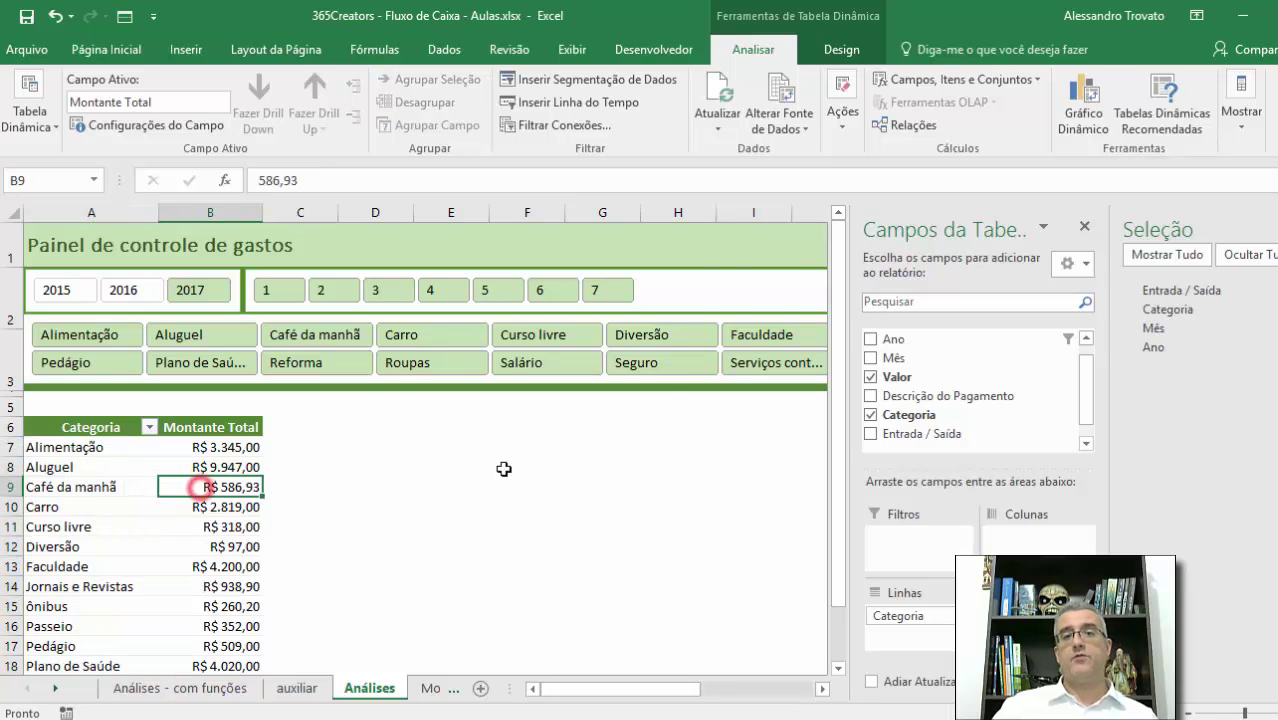
{"action": "left_click", "coordinate": [1084, 226]}
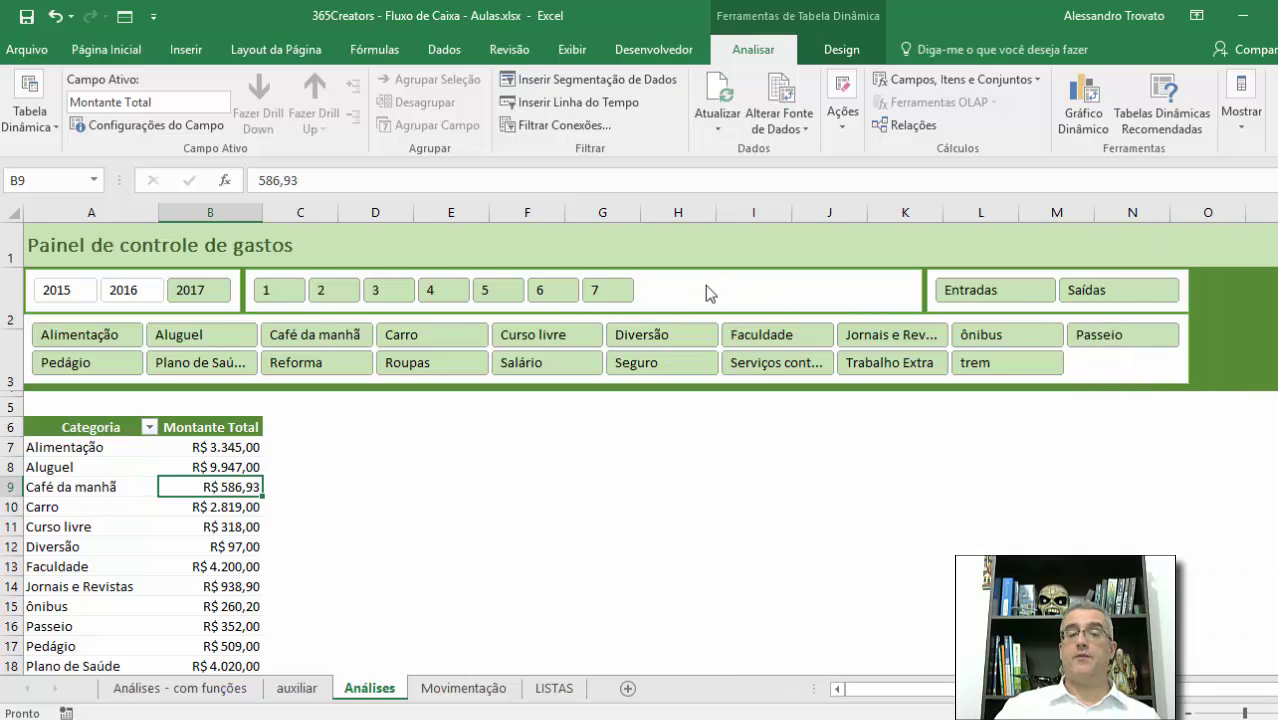
- Filter the dashboard by 2016 and by 2015 to check the months offered for each year
{"action": "left_click", "coordinate": [123, 290]}
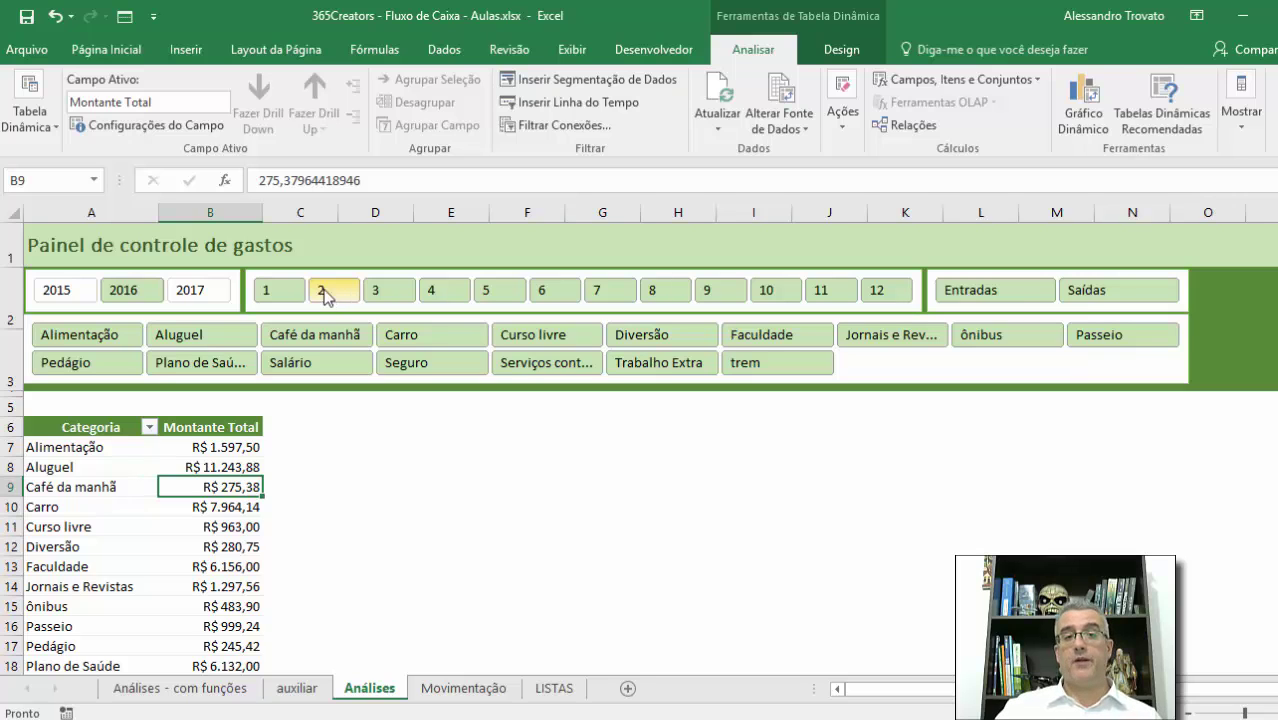
{"action": "left_click", "coordinate": [60, 290]}
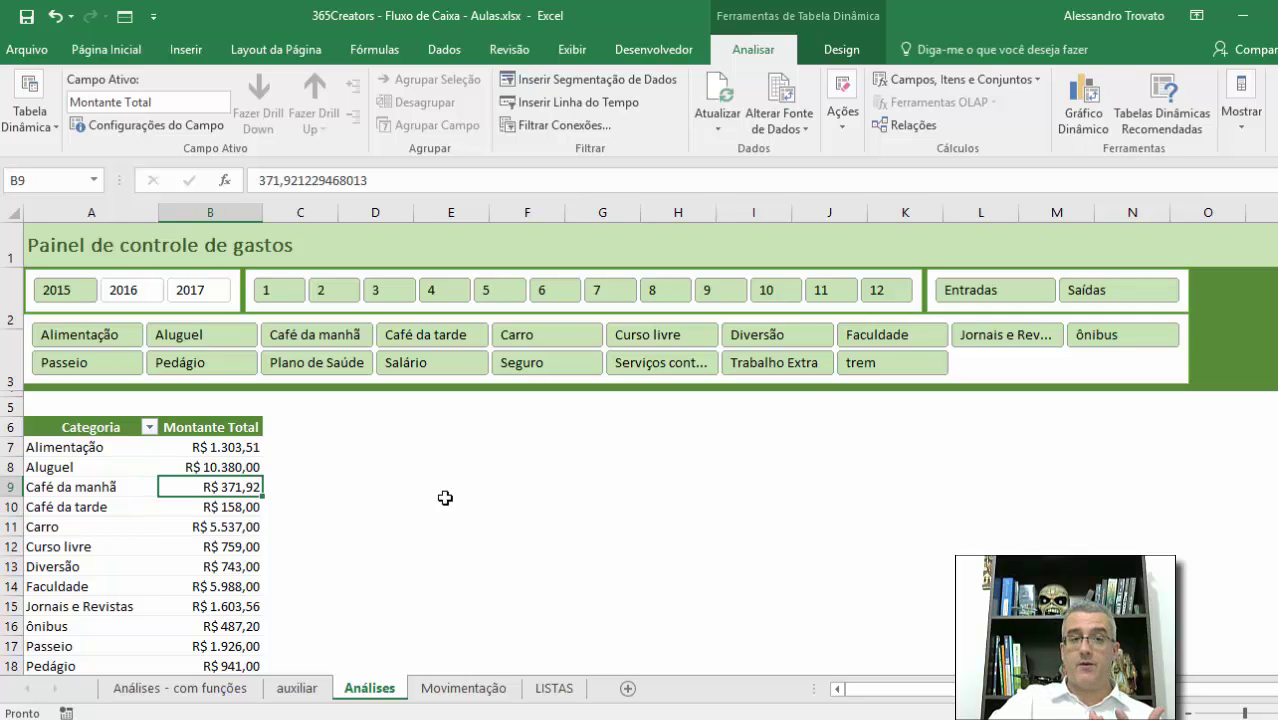
- Align the left edges of the year slicer and the category slicer
{"action": "left_click", "coordinate": [29, 322]}
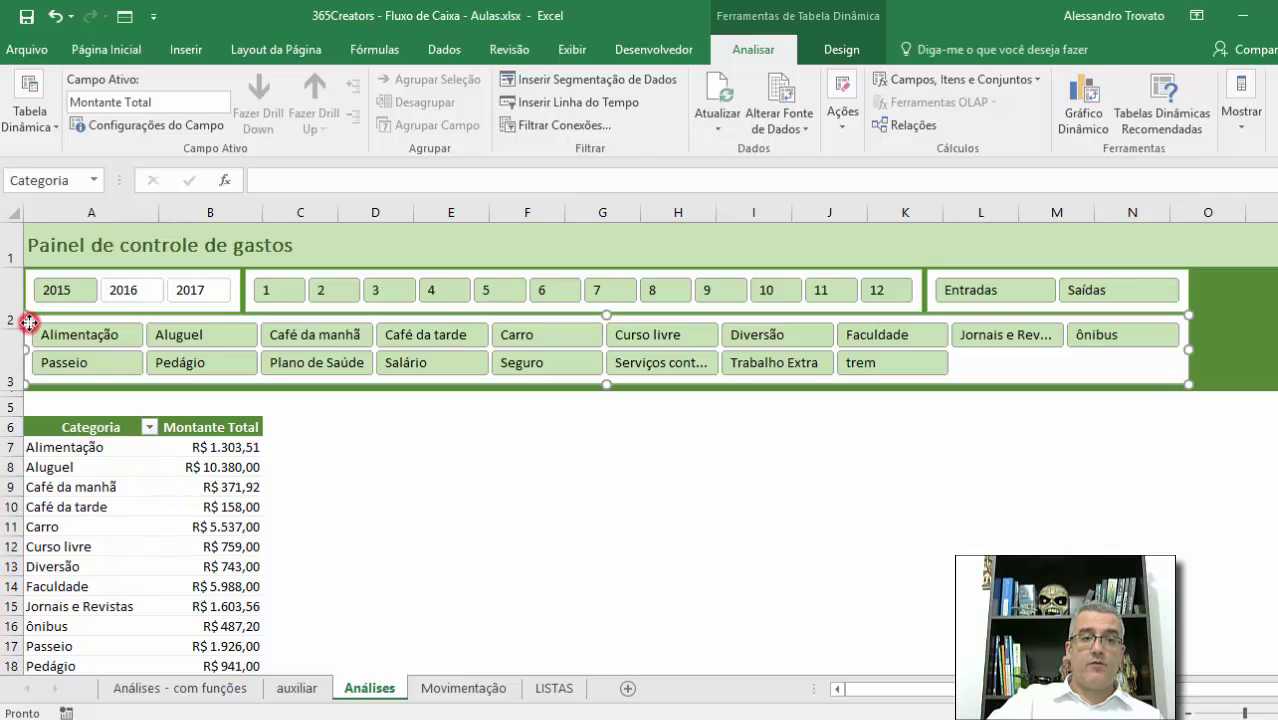
{"action": "left_click", "coordinate": [29, 297]}
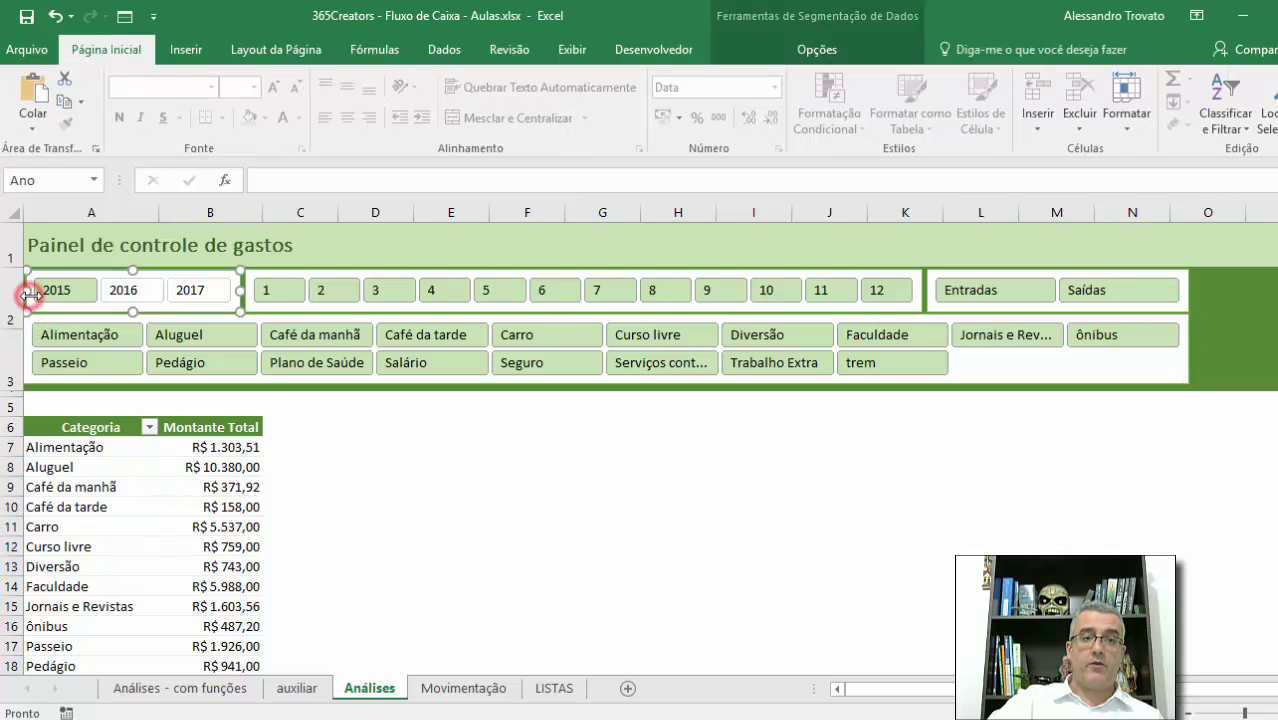
{"action": "left_click", "coordinate": [23, 335], "text": "ctrl"}
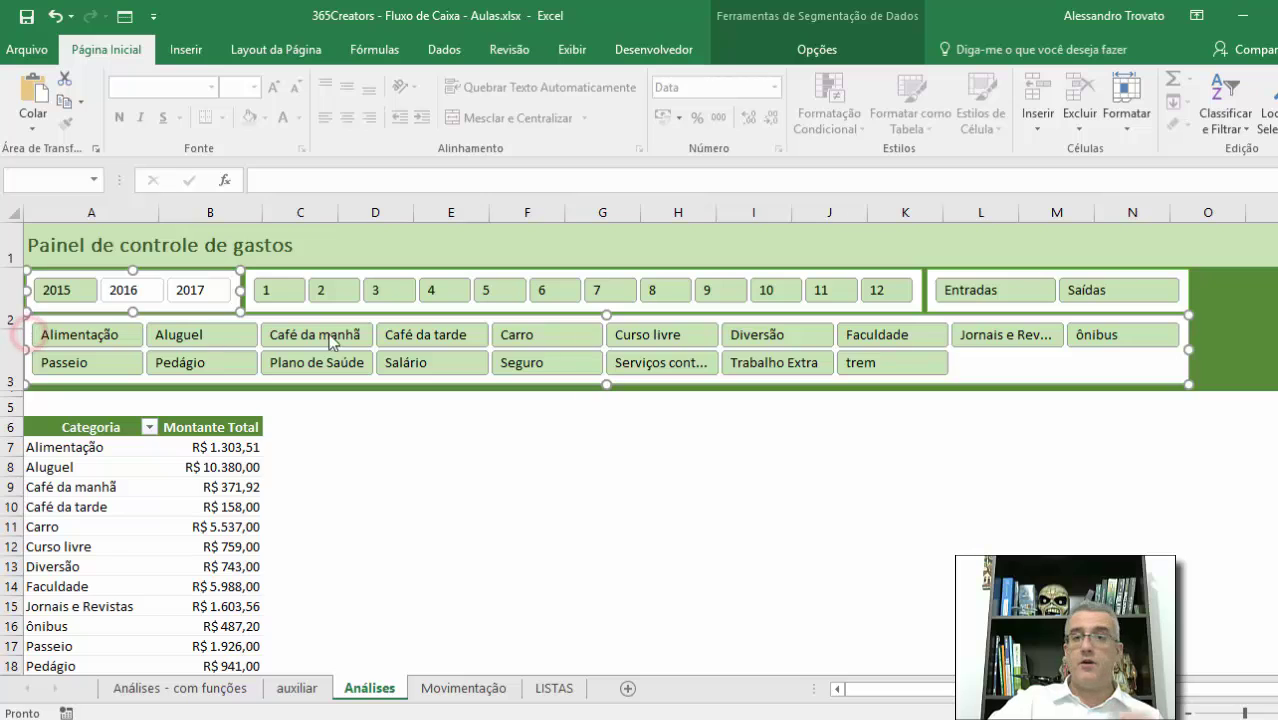
{"action": "left_click", "coordinate": [850, 52]}
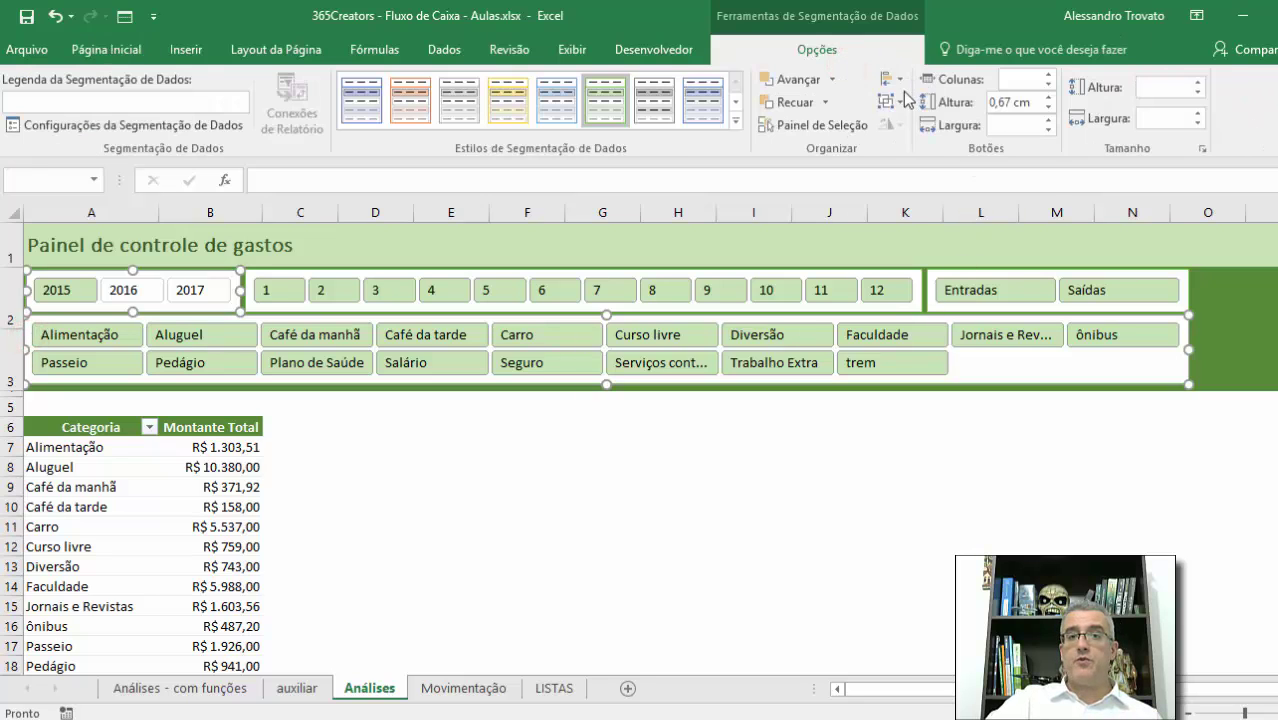
{"action": "left_click", "coordinate": [898, 80]}
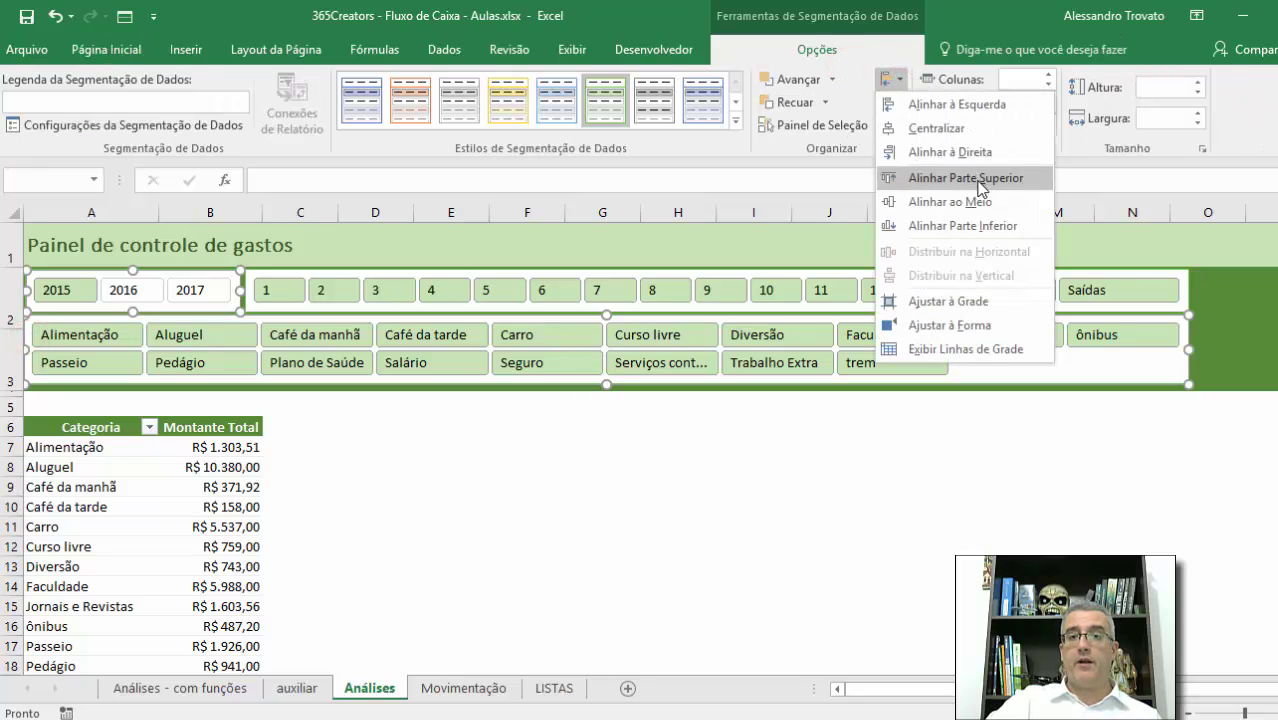
{"action": "left_click", "coordinate": [957, 104]}
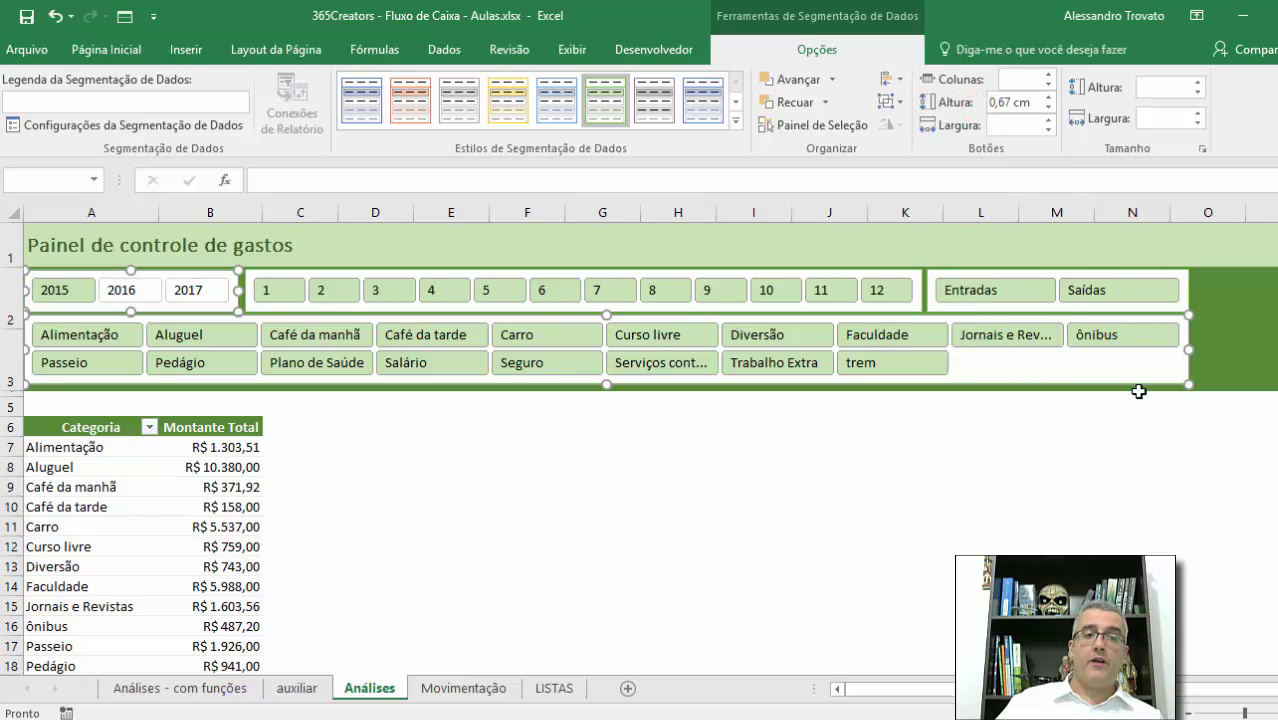
- Nudge the year and category slicers together slightly to the right, then deselect them
{"action": "key", "text": "Right"}
{"action": "key", "text": "Right"}
{"action": "key", "text": "Right"}
{"action": "key", "text": "Right"}
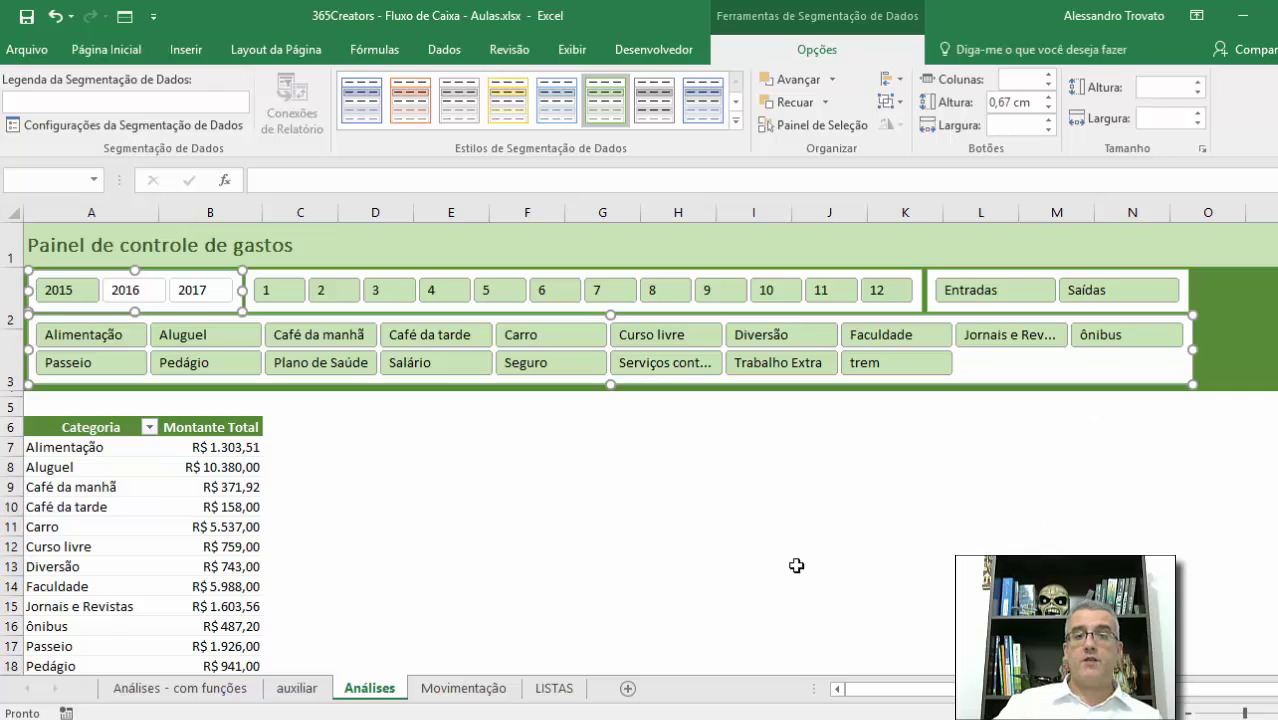
{"action": "left_click", "coordinate": [789, 566]}
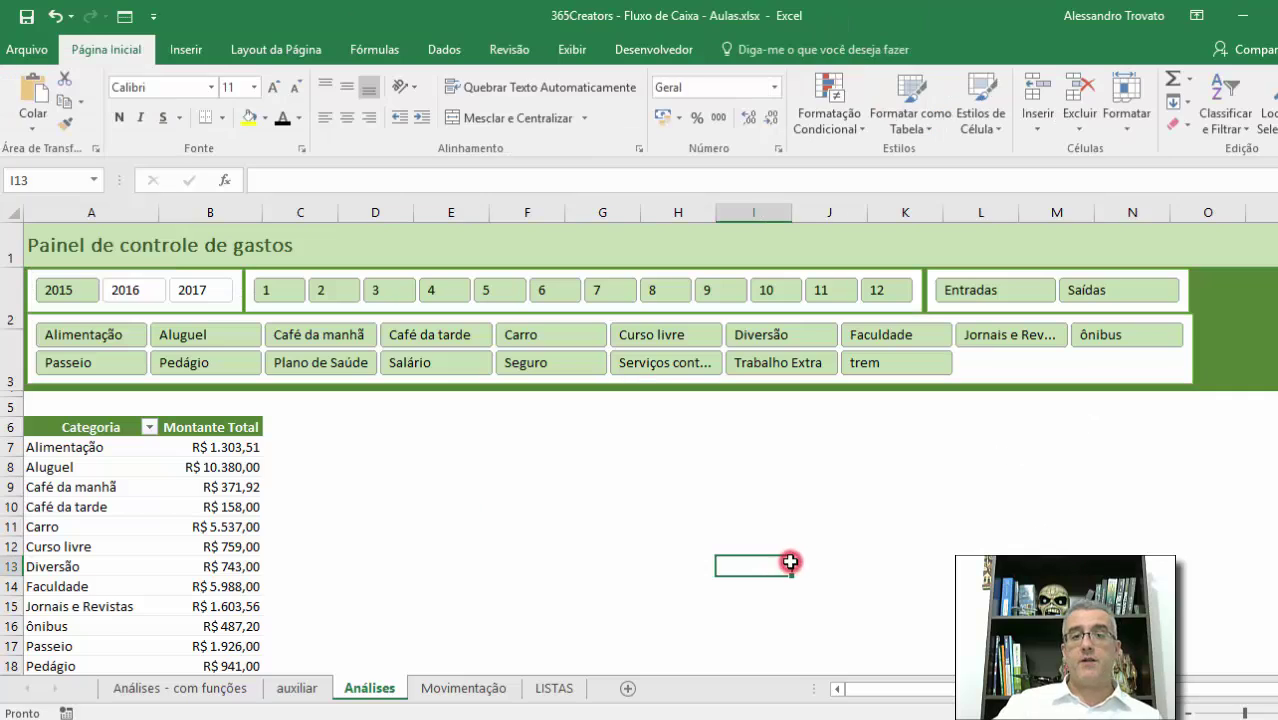
- Set the category slicer's overall width to 30,9 cm so its right edge matches the Entradas/Saídas slicer
{"action": "left_click", "coordinate": [1190, 370]}
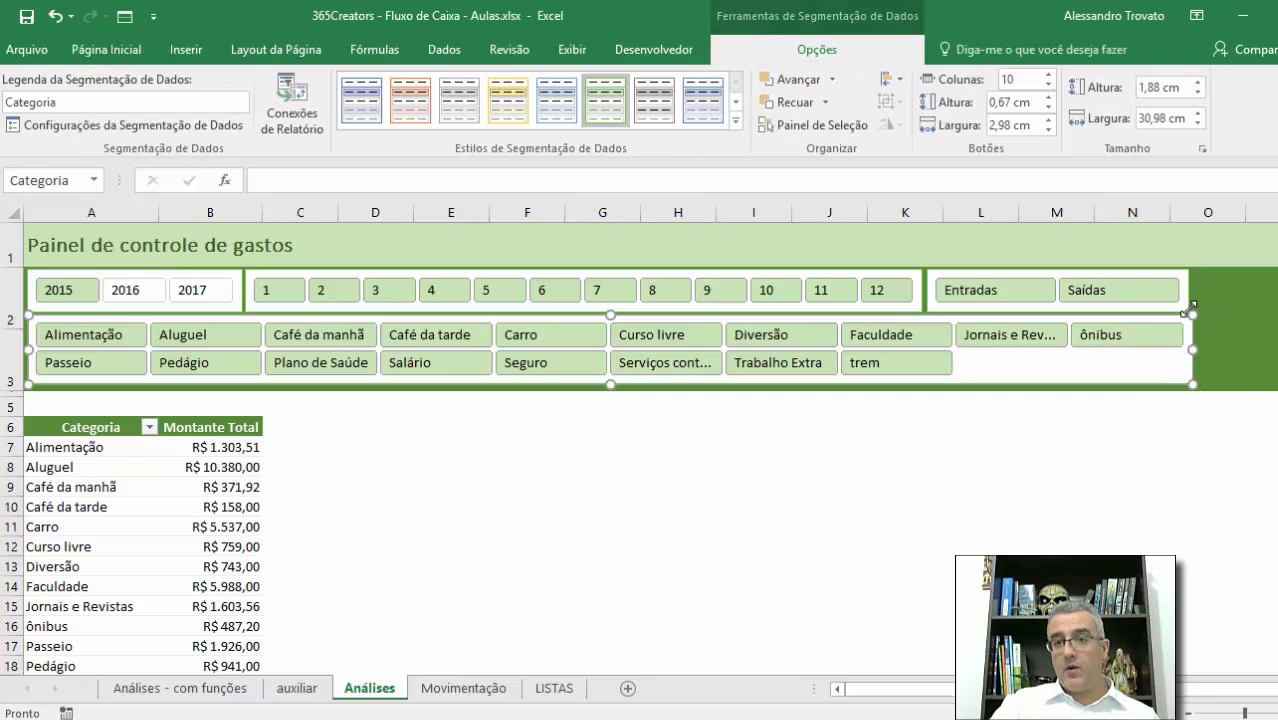
{"action": "left_click", "coordinate": [1165, 118]}
{"action": "type", "text": "30,9"}
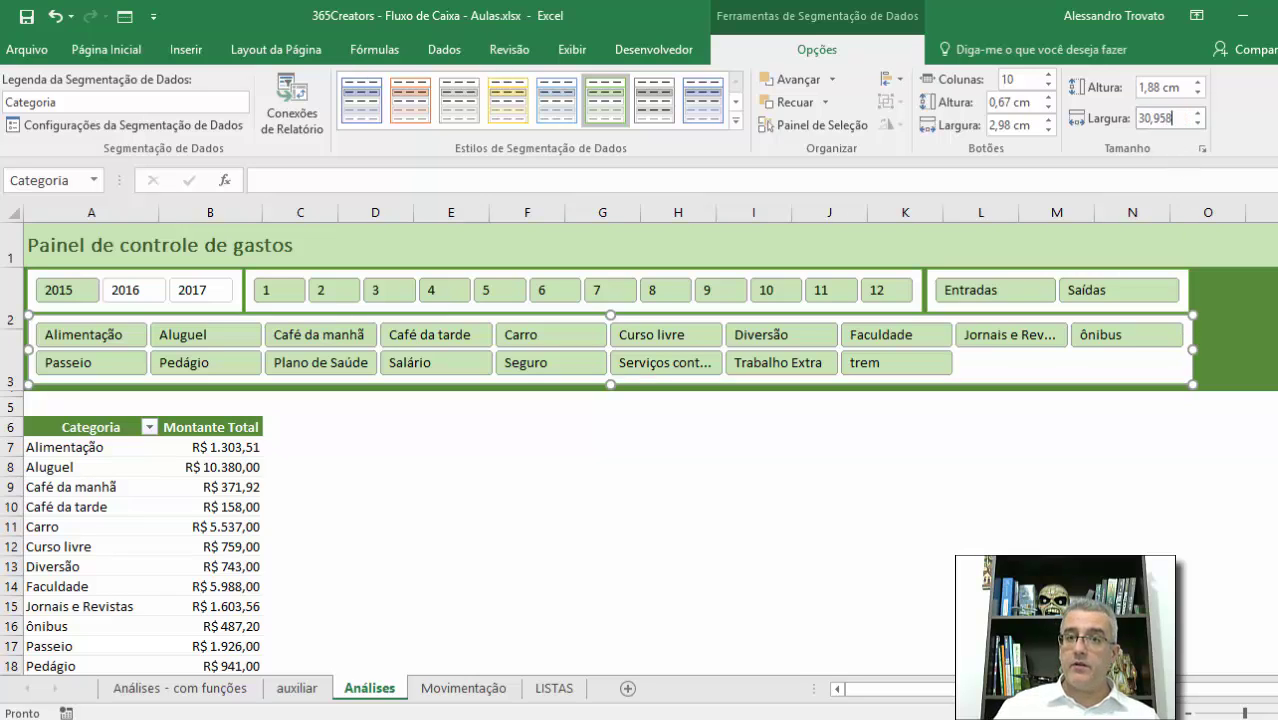
{"action": "key", "text": "Return"}
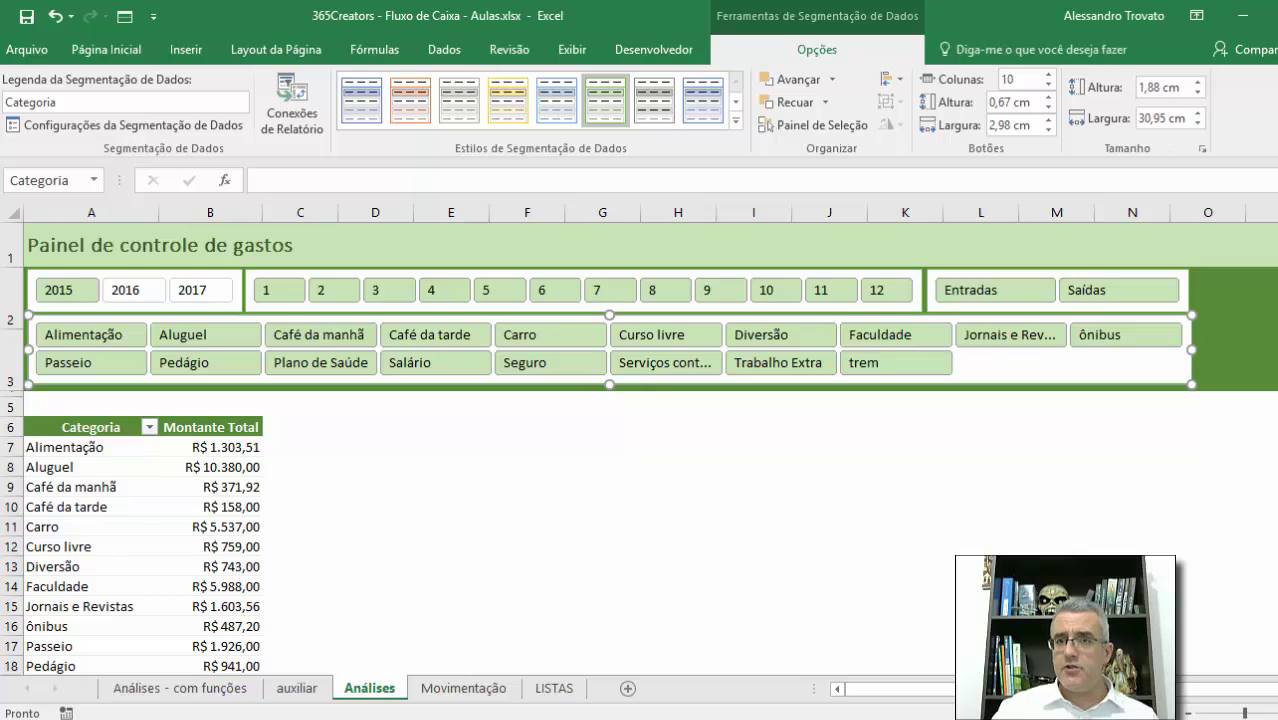
{"action": "left_click", "coordinate": [1160, 118]}
{"action": "type", "text": "30"}
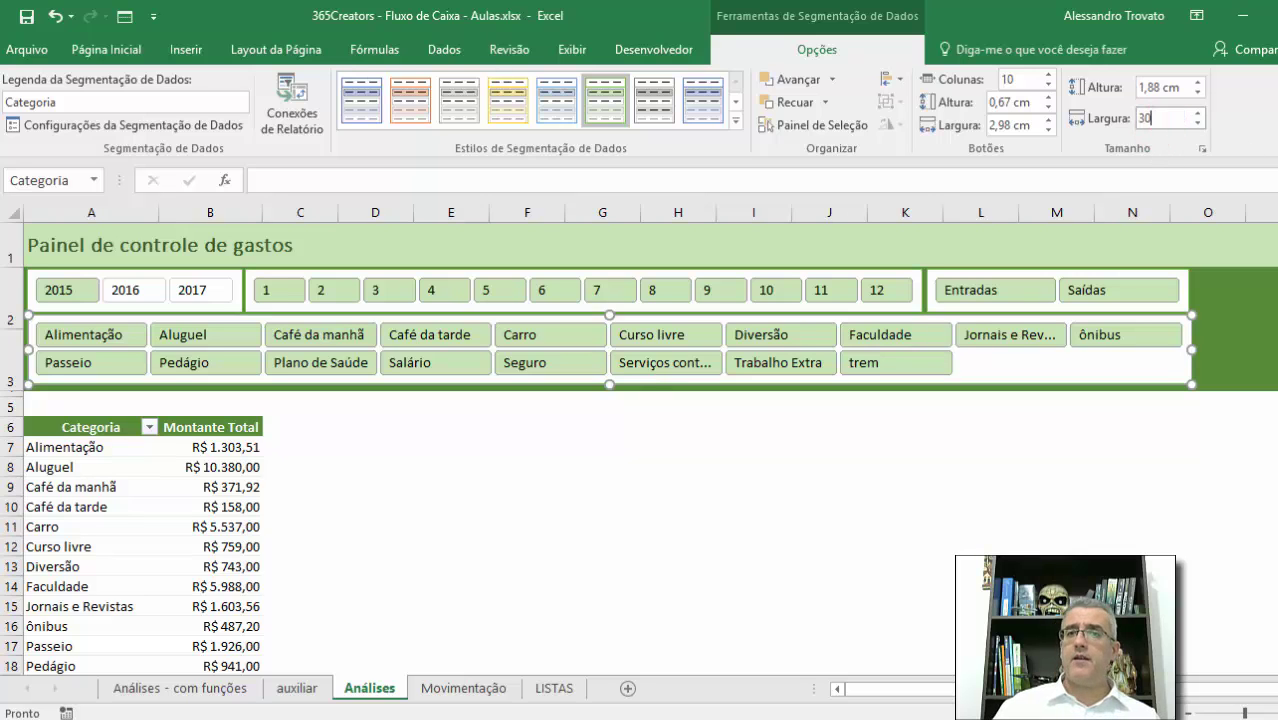
{"action": "left_click", "coordinate": [1228, 335]}
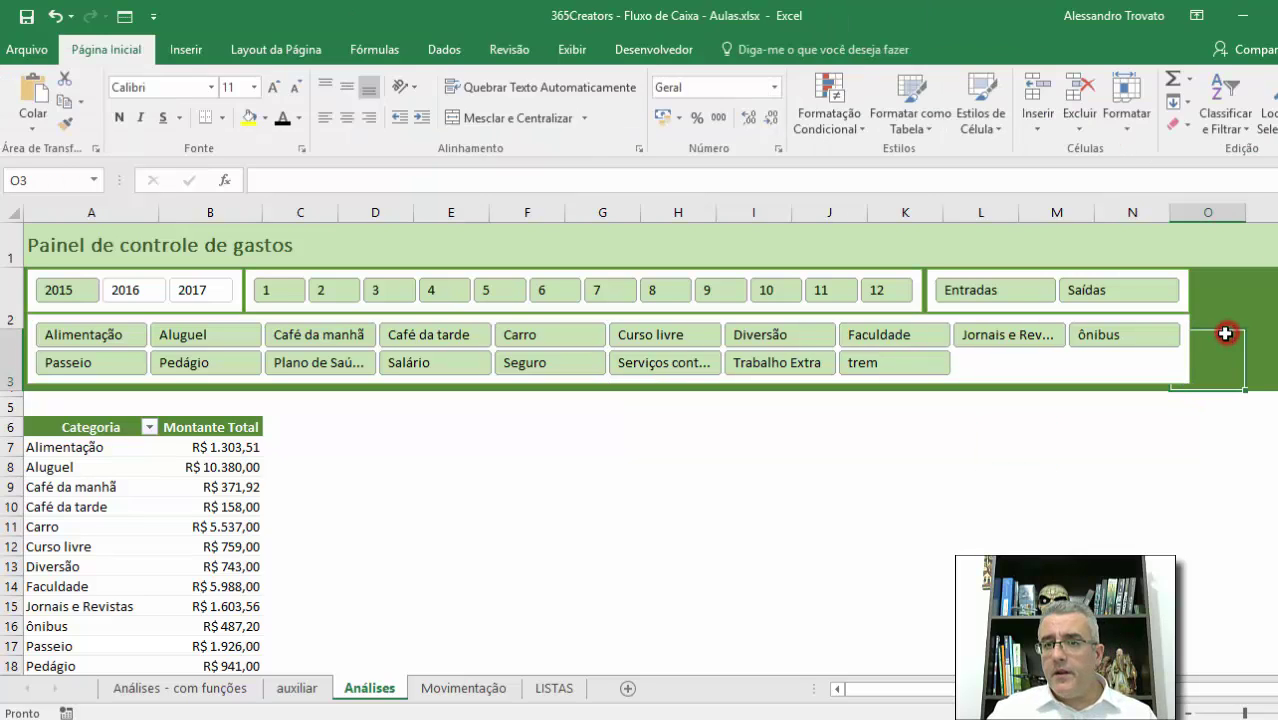
- Nudge the category slicer slightly down to widen the gap below the upper slicers
{"action": "left_click", "coordinate": [1107, 375]}
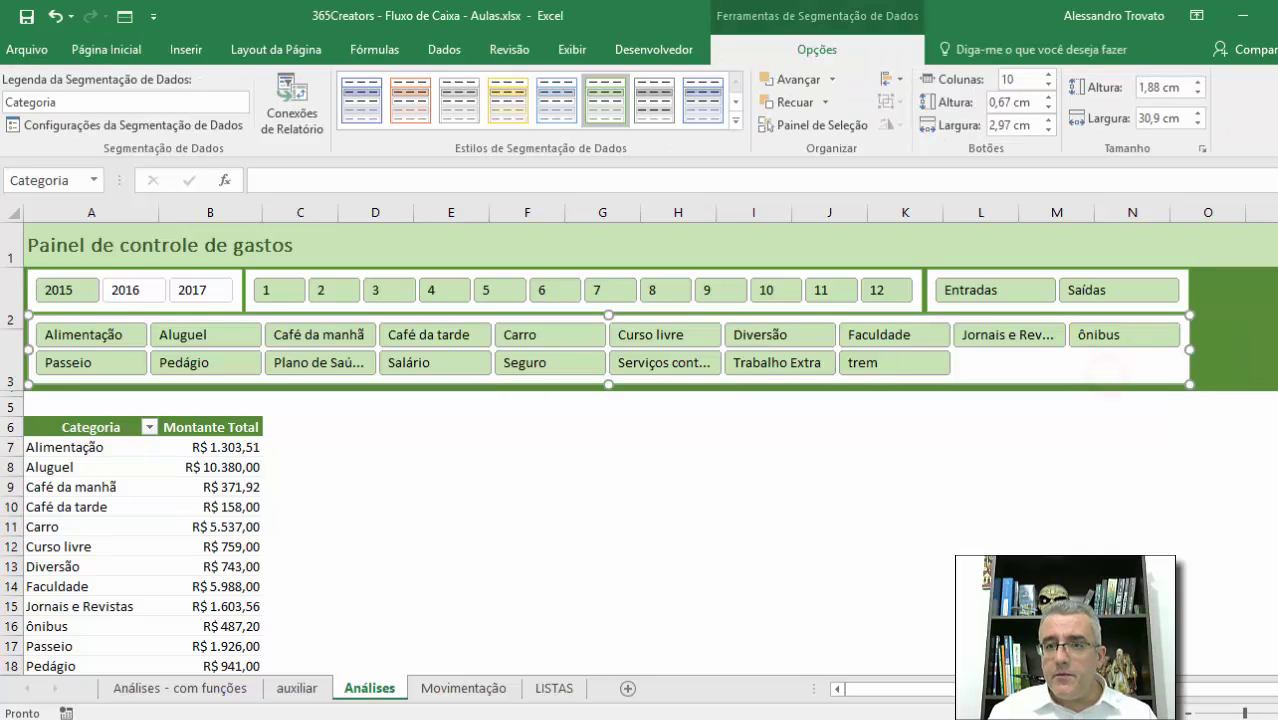
{"action": "key", "text": "Down"}
{"action": "key", "text": "Down"}
{"action": "left_click", "coordinate": [978, 625]}
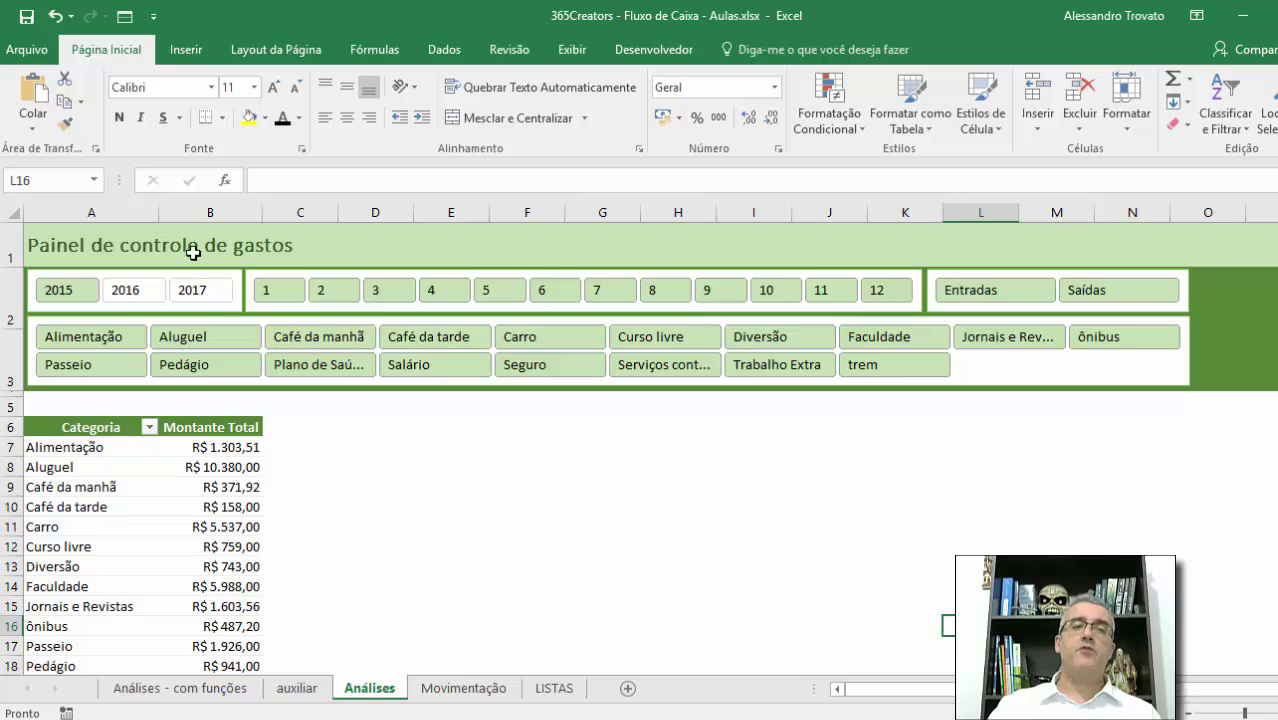
{"action": "left_click", "coordinate": [822, 490]}
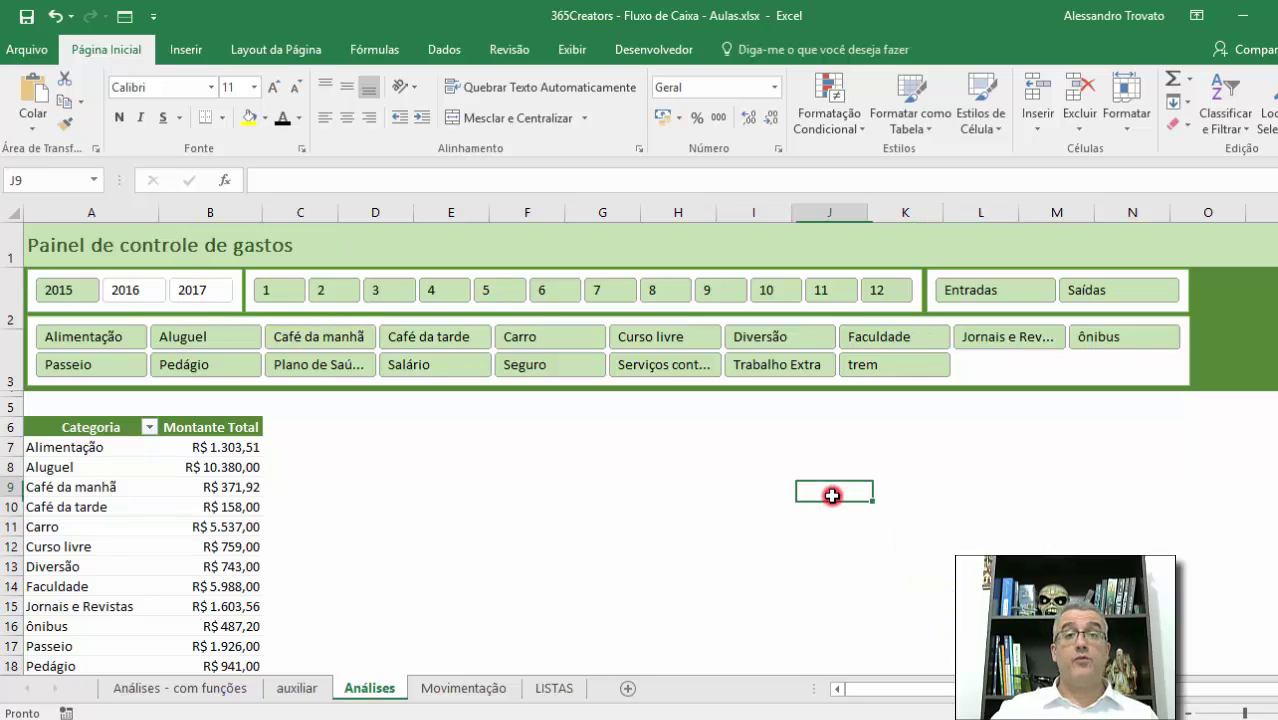
{"action": "left_click", "coordinate": [290, 500]}
{"action": "left_click", "coordinate": [95, 467]}
{"action": "left_click", "coordinate": [66, 457]}
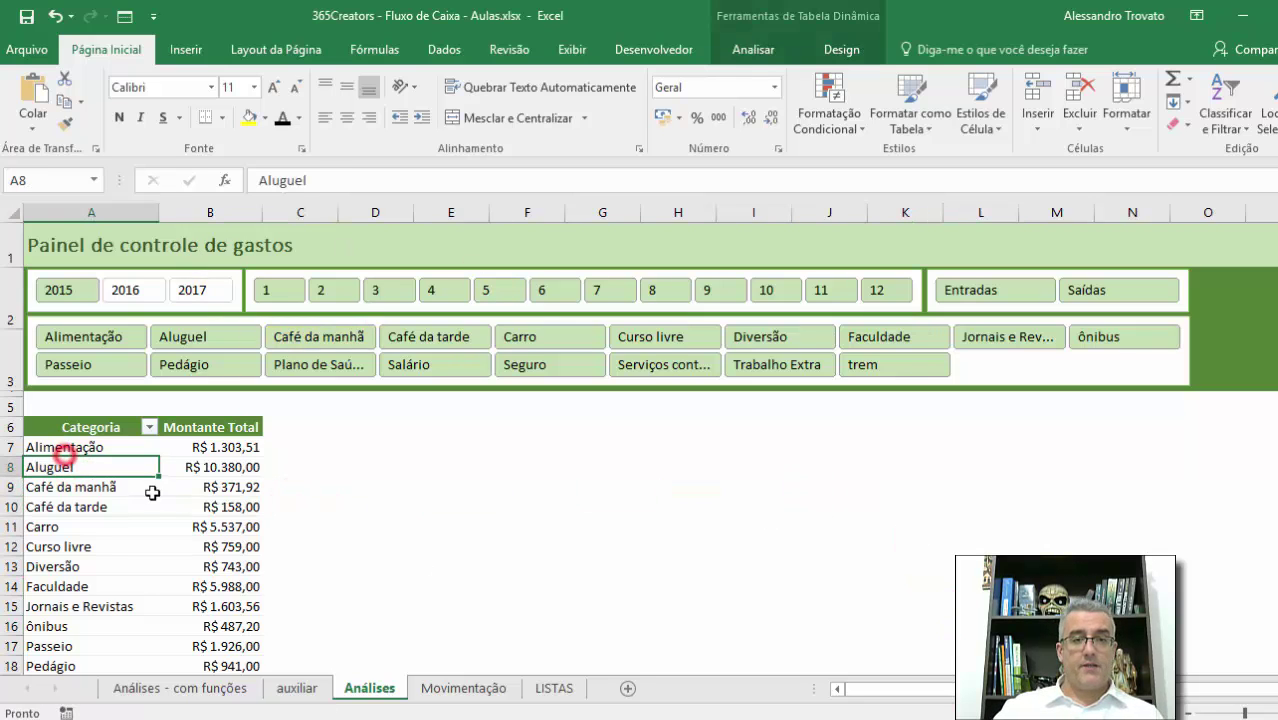
{"action": "left_click", "coordinate": [636, 442]}
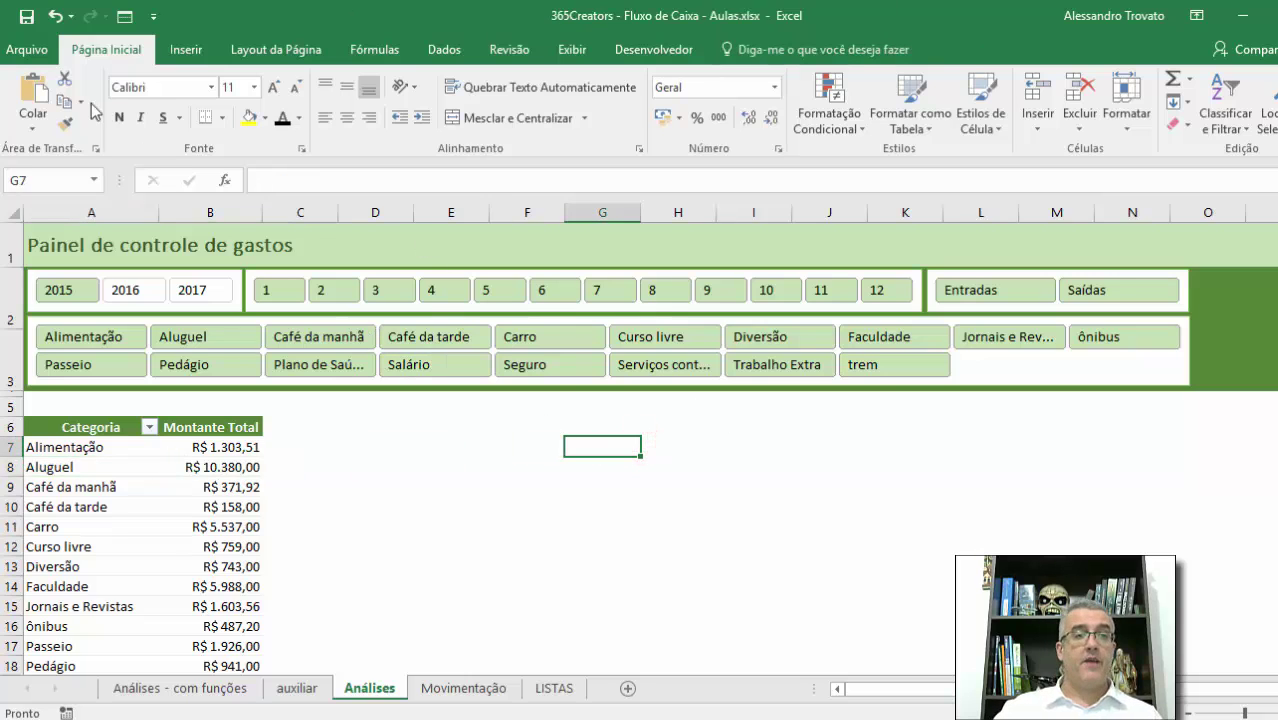
- Save the workbook with the aligned slicers
{"action": "left_click", "coordinate": [26, 16]}
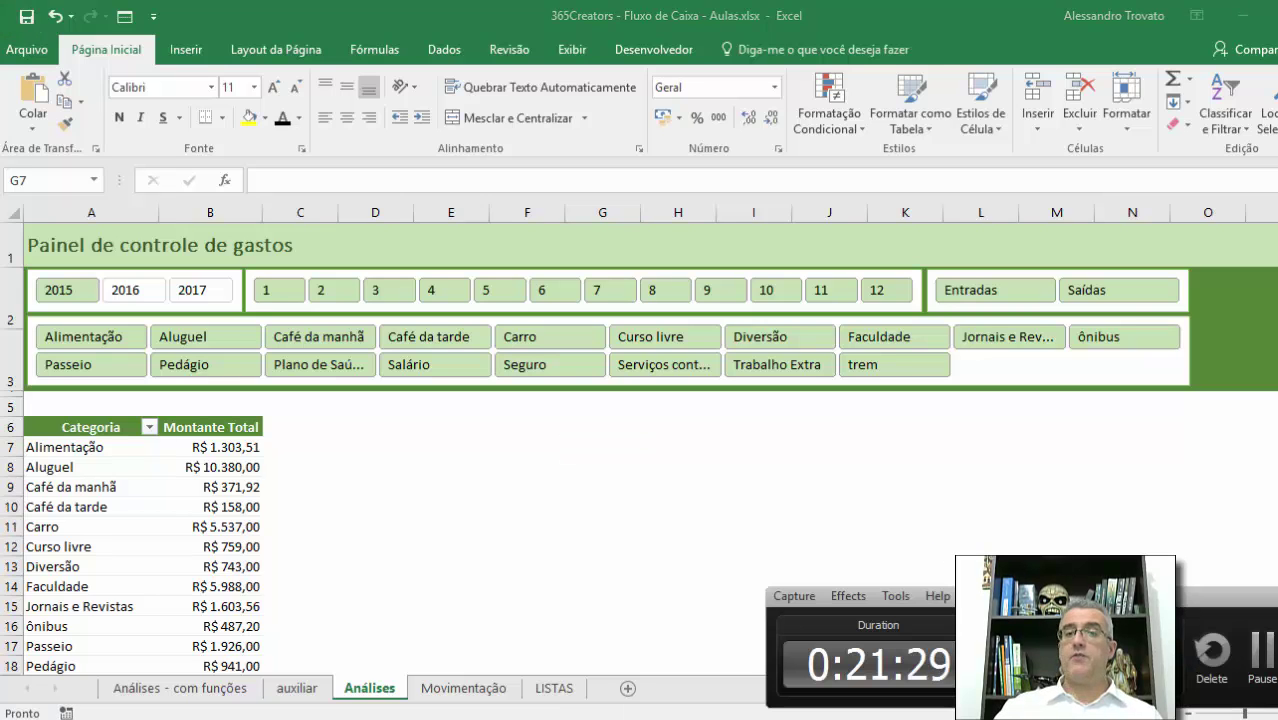
{"action": "left_click", "coordinate": [861, 508]}
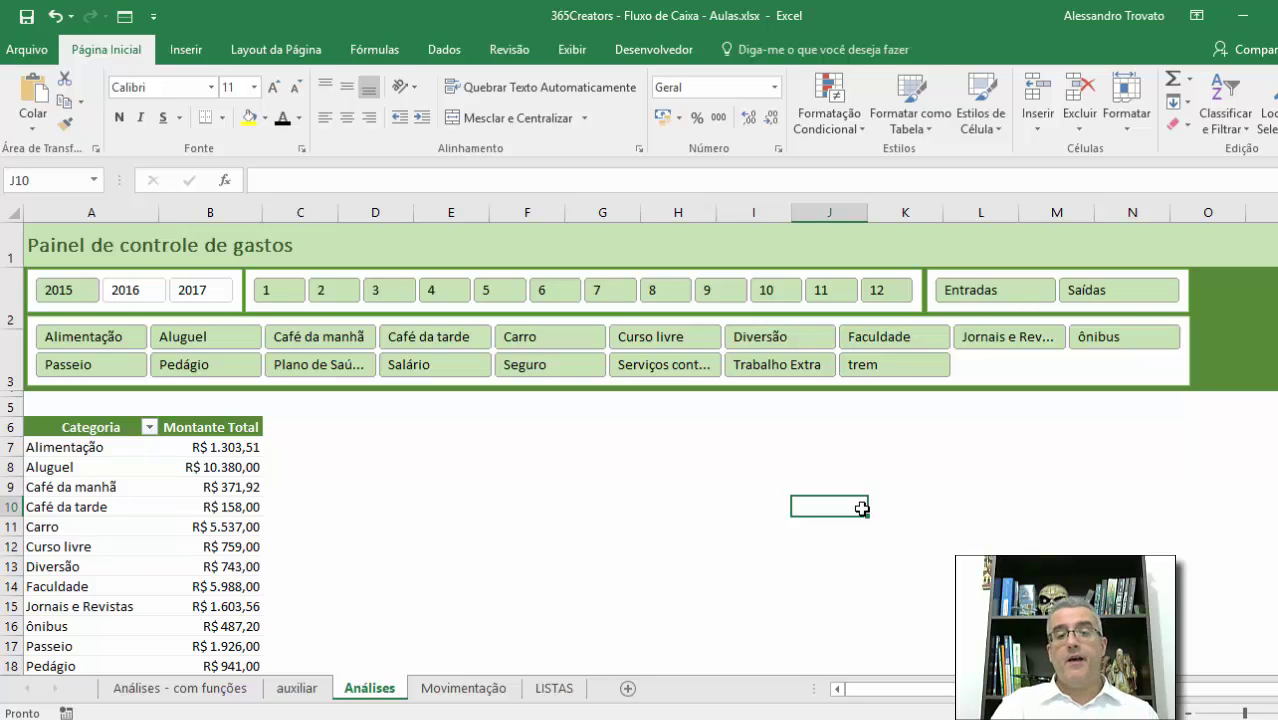
- Reduce the height of row 5 so the pivot table sits closer to the slicer band
{"action": "left_click", "coordinate": [516, 451]}
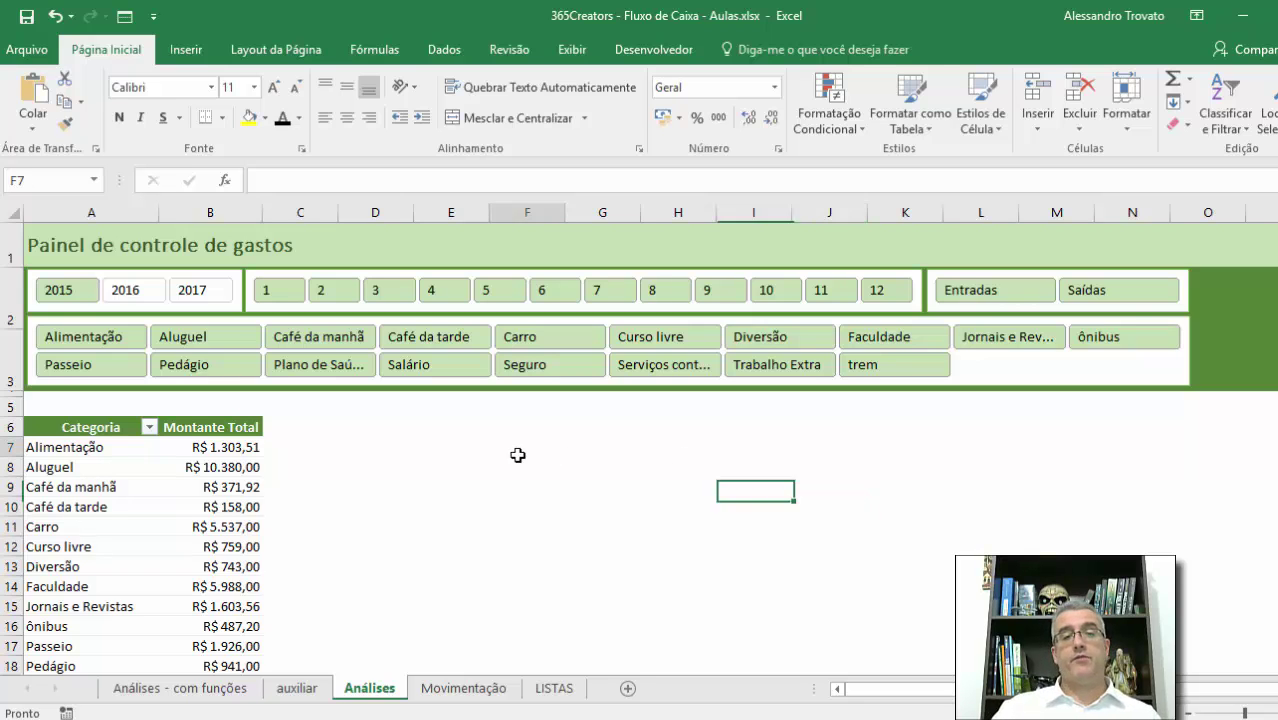
{"action": "left_click", "coordinate": [330, 427]}
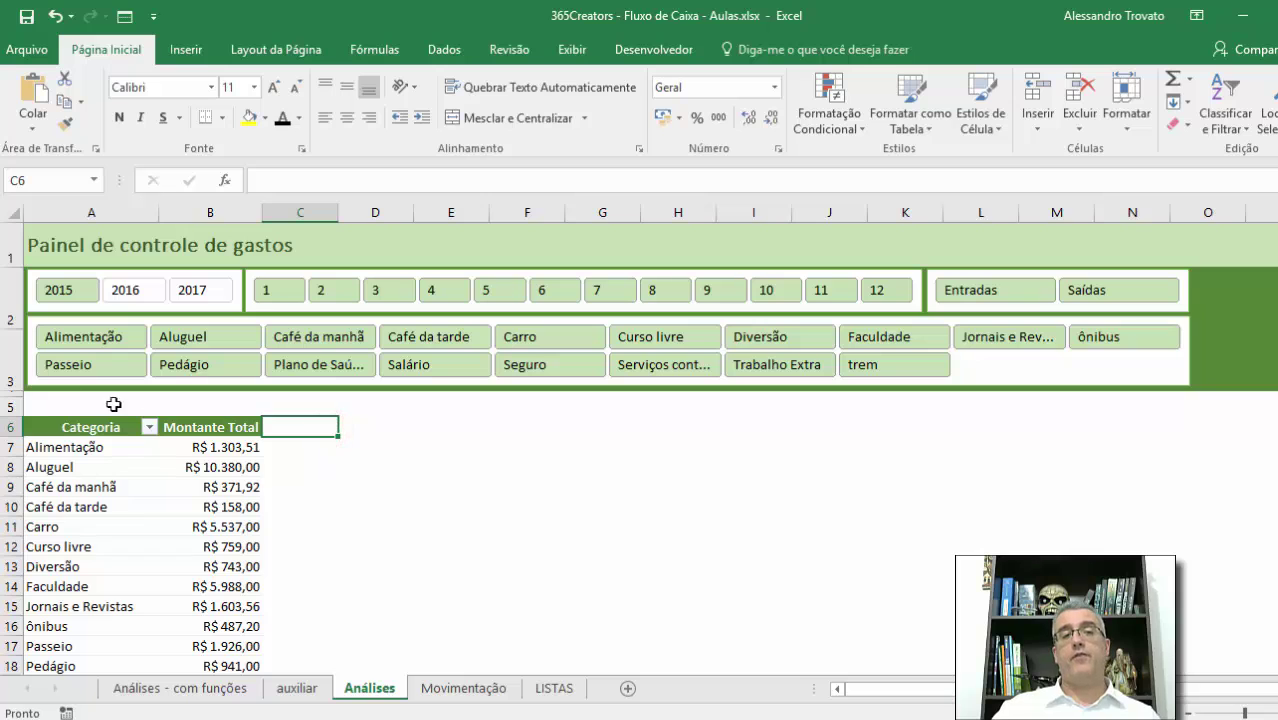
{"action": "left_click", "coordinate": [11, 406]}
{"action": "left_click_drag", "start_coordinate": [12, 416], "coordinate": [14, 406]}
{"action": "left_click", "coordinate": [420, 556]}
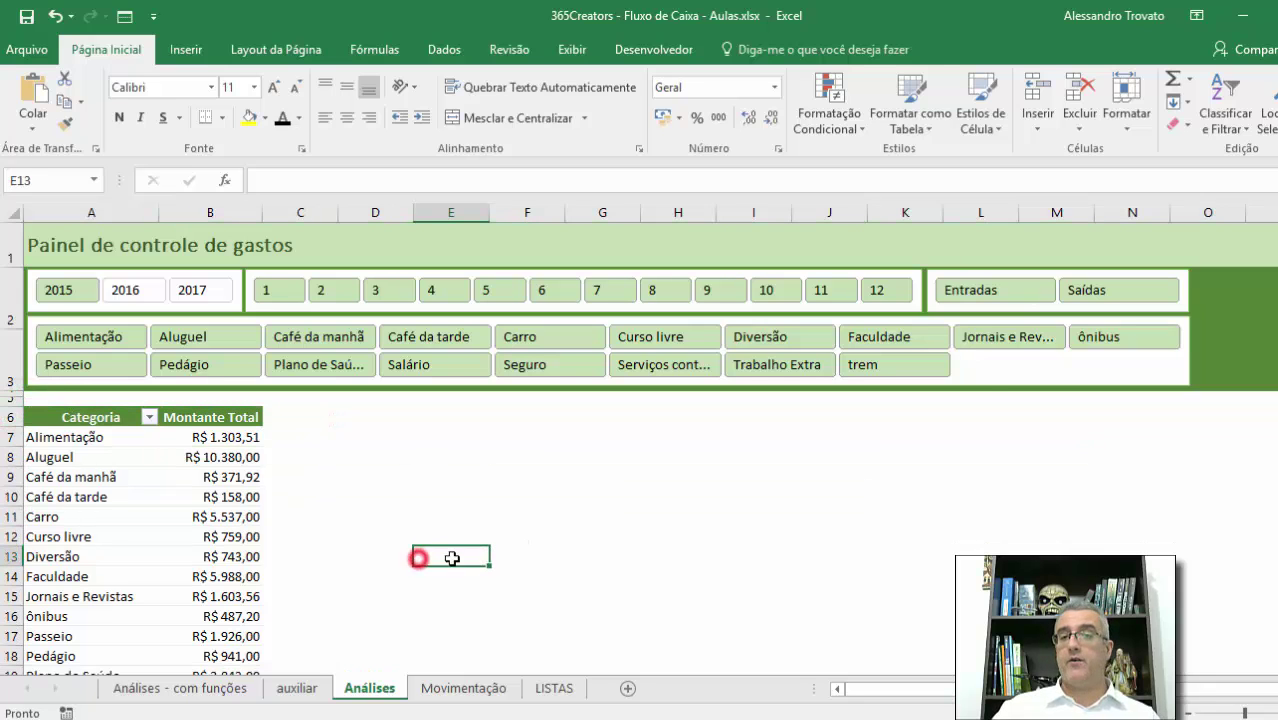
- Save the workbook with the finished dashboard header layout
{"action": "left_click", "coordinate": [548, 535]}
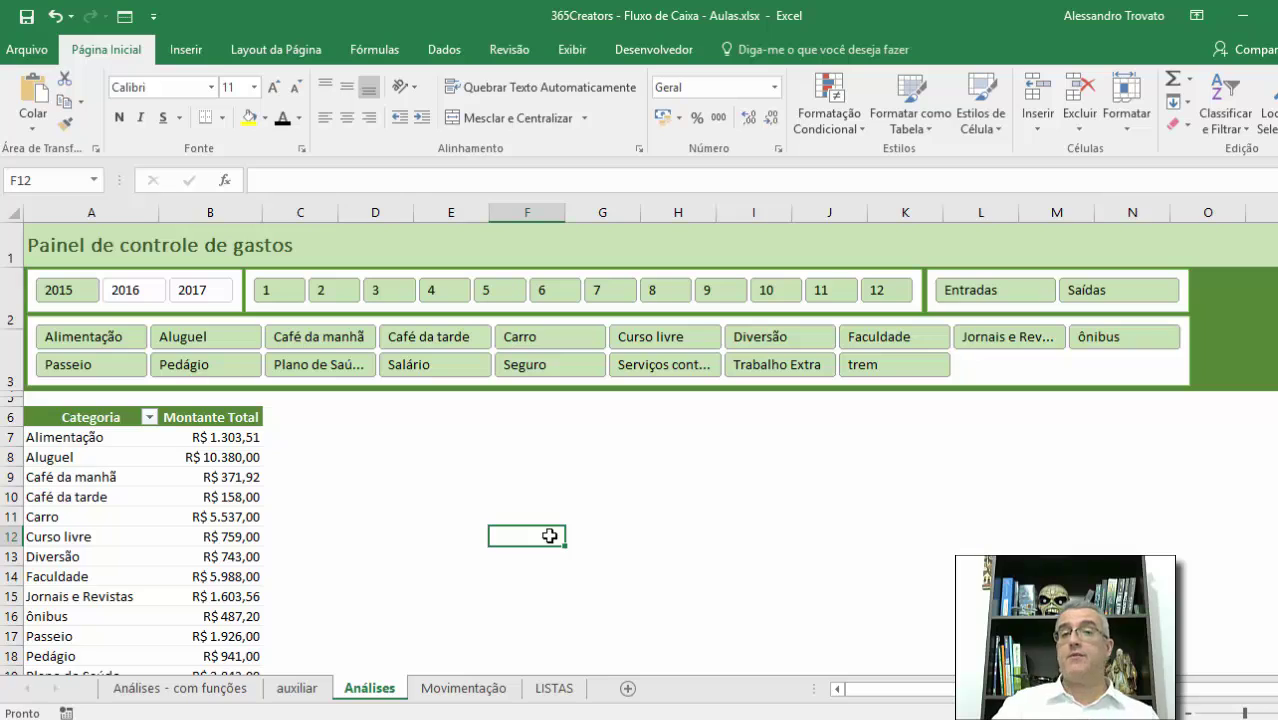
{"action": "left_click", "coordinate": [30, 16]}
{"action": "left_click", "coordinate": [750, 573]}
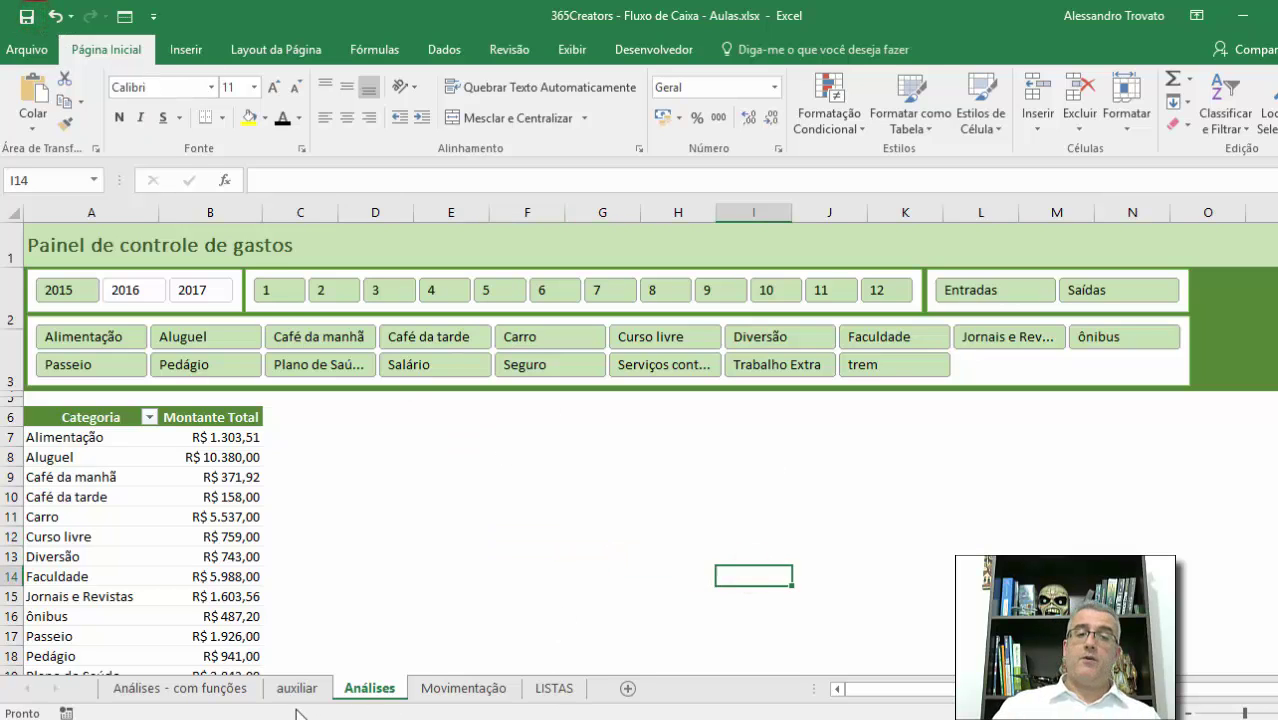
{"action": "left_click", "coordinate": [622, 536]}
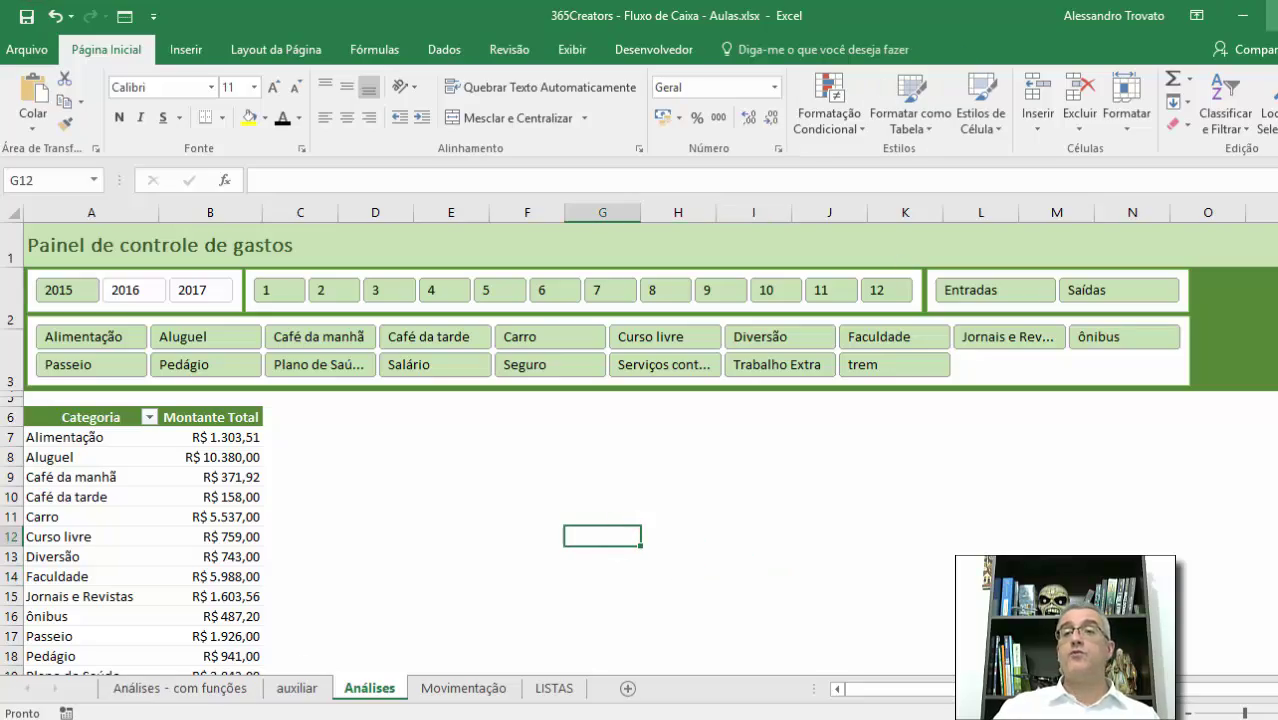